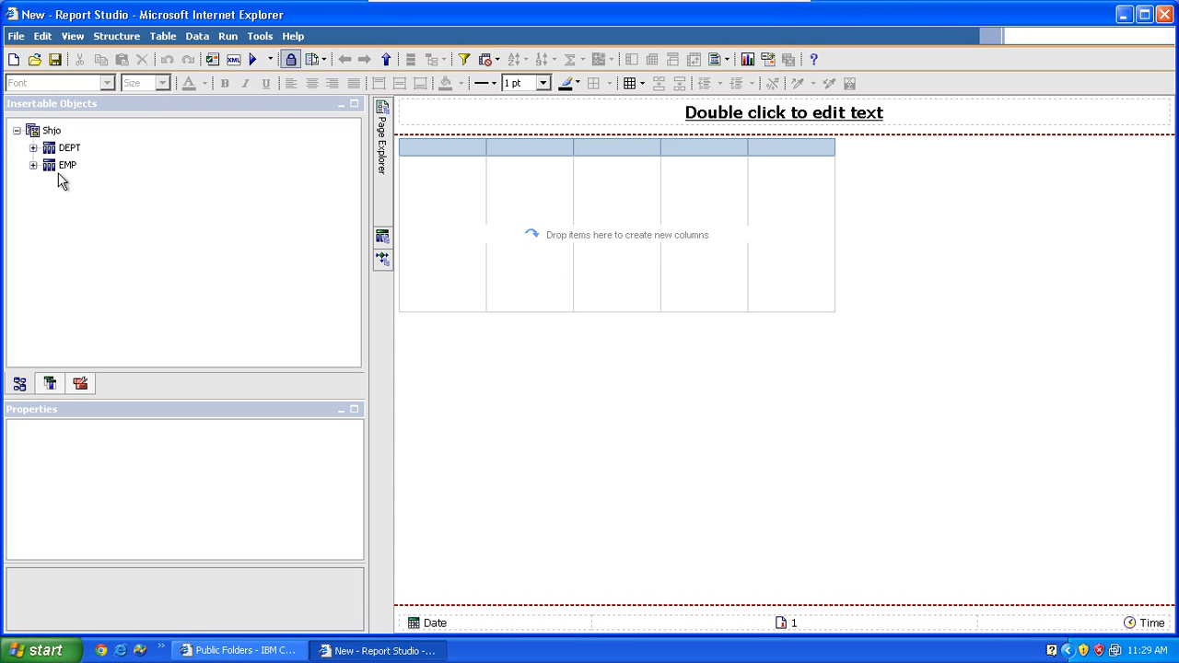
- Add all the EMP query subject's columns to the empty list
click(33, 166)
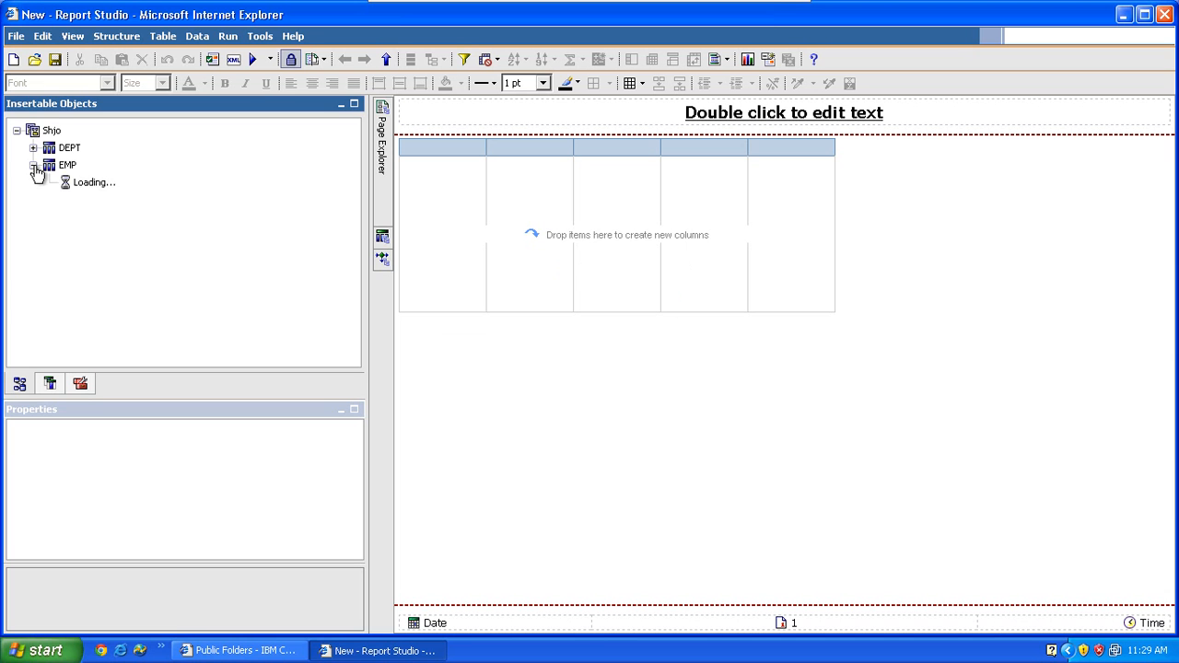
click(66, 167)
drag(66, 171, 410, 215)
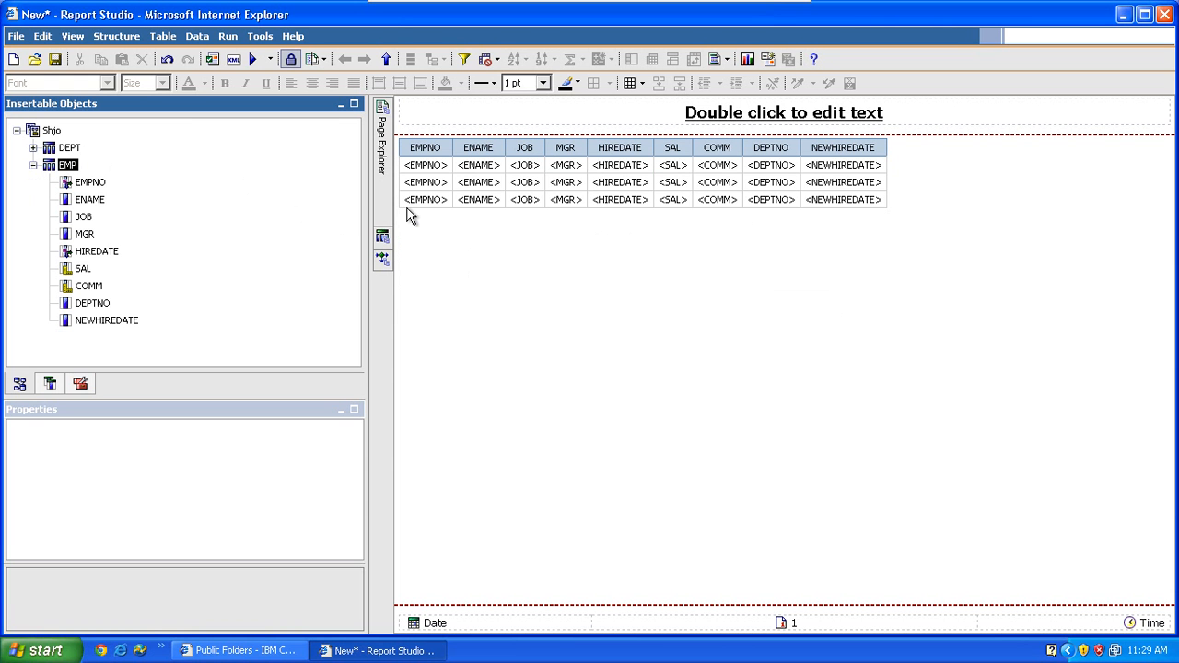
- Create a numeric-range conditional style for the SAL column, based on SAL, with a threshold value of 2000
click(673, 190)
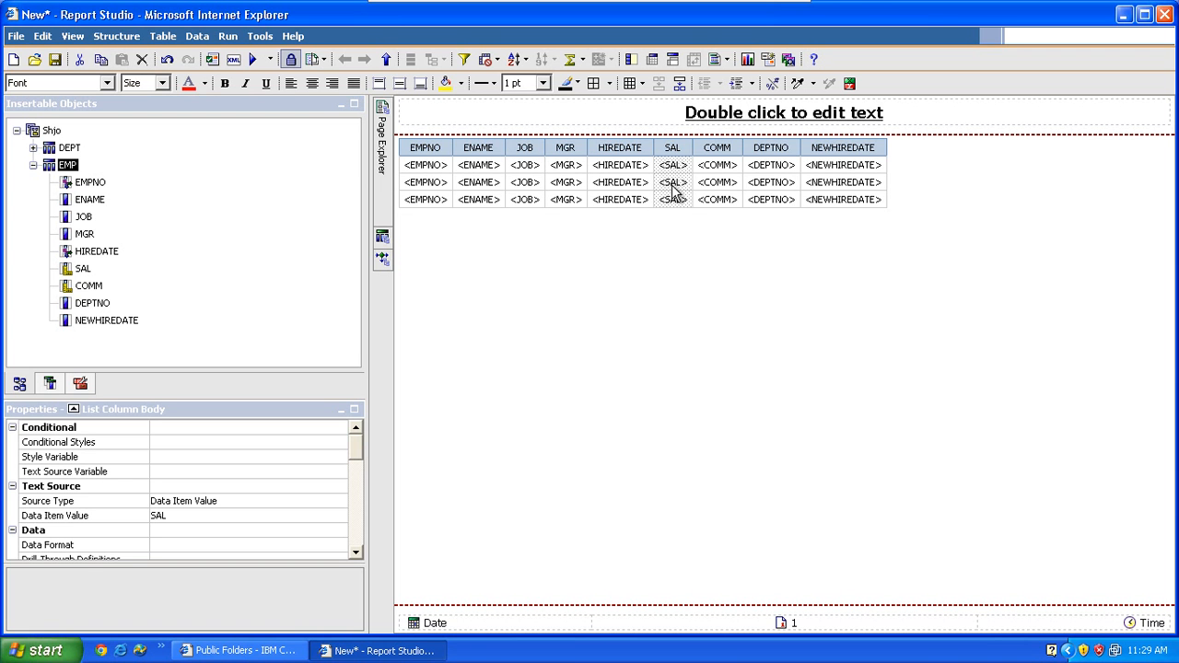
click(851, 83)
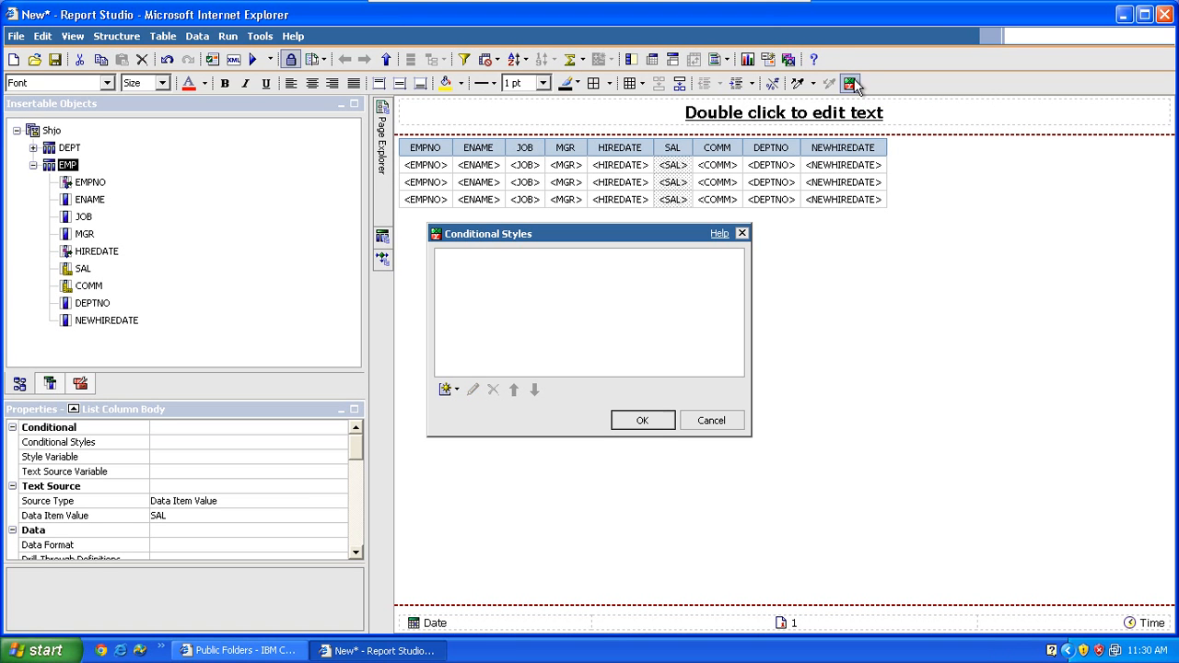
click(451, 391)
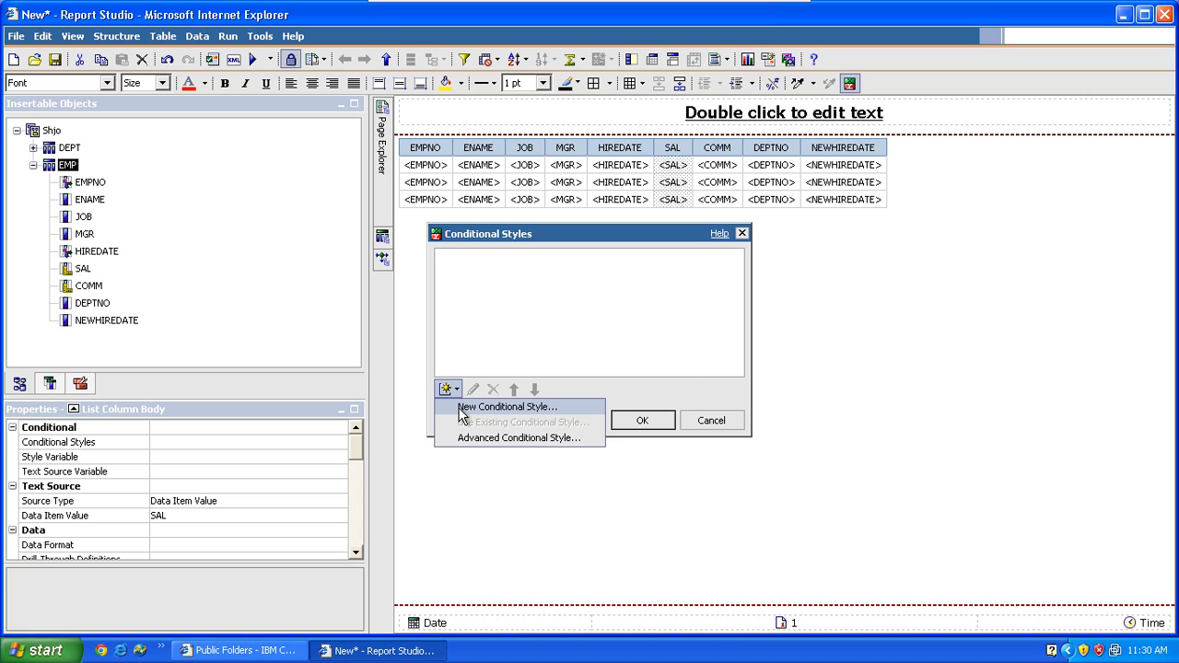
click(479, 407)
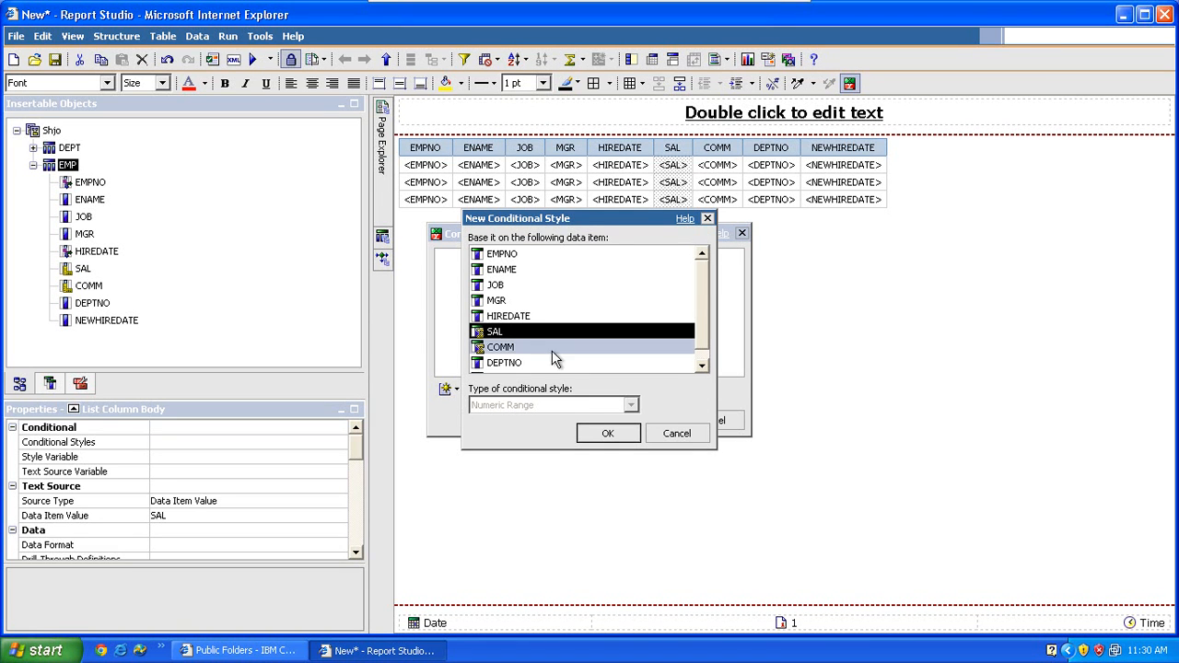
click(605, 433)
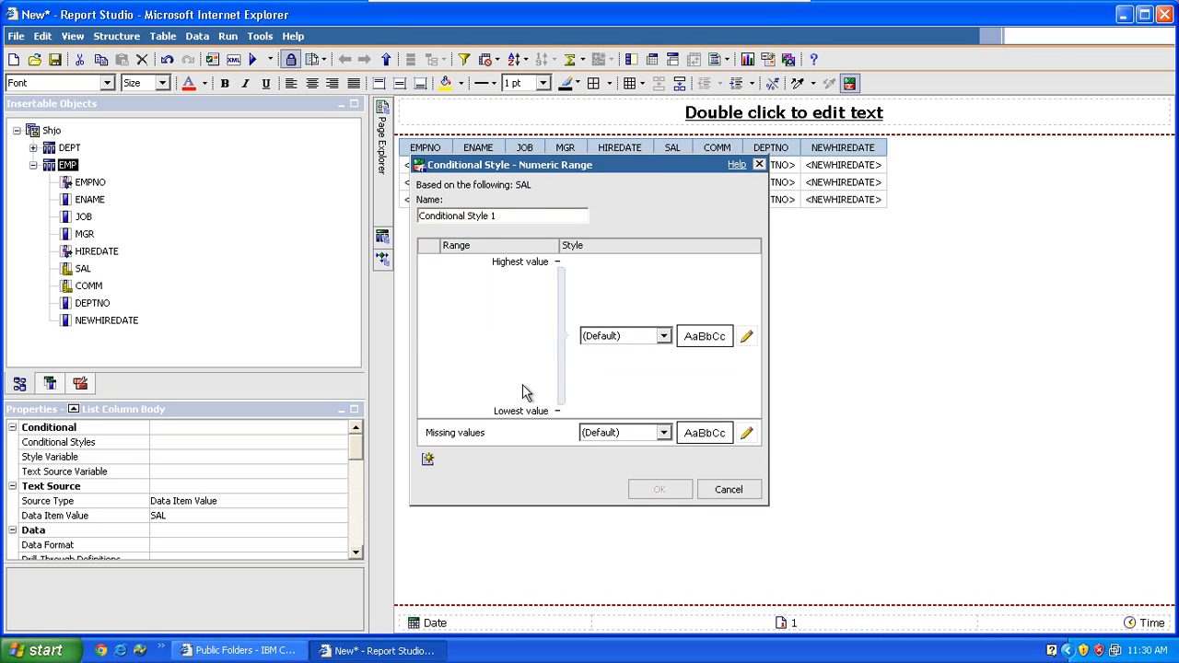
click(428, 461)
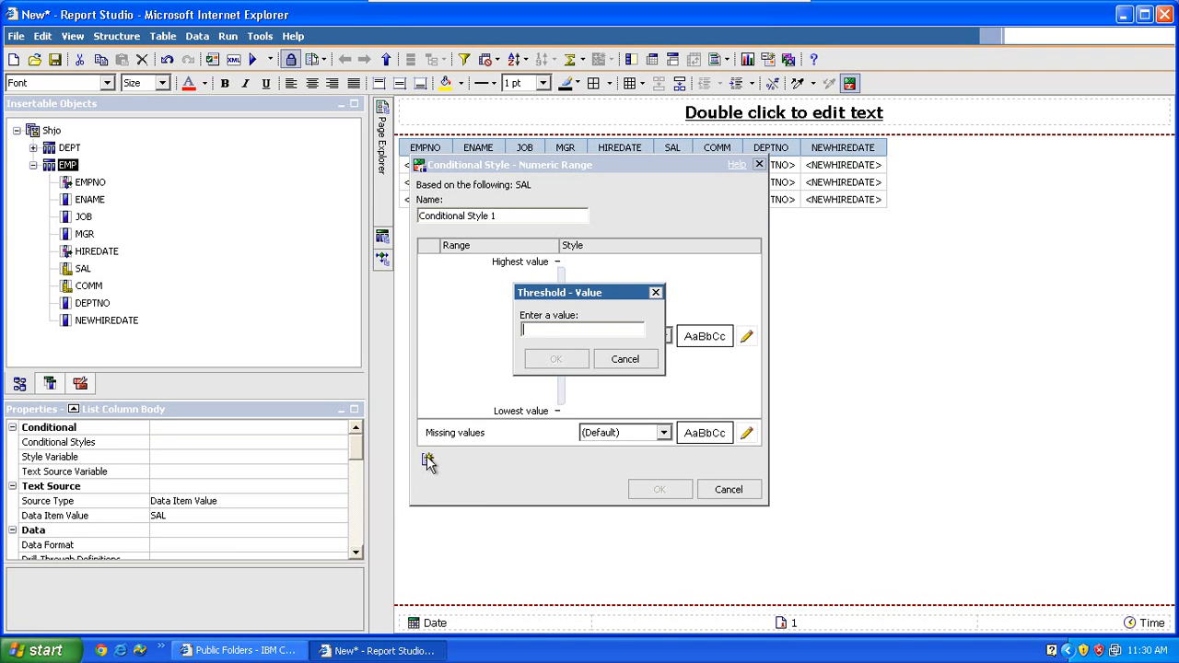
text(2000)
click(557, 361)
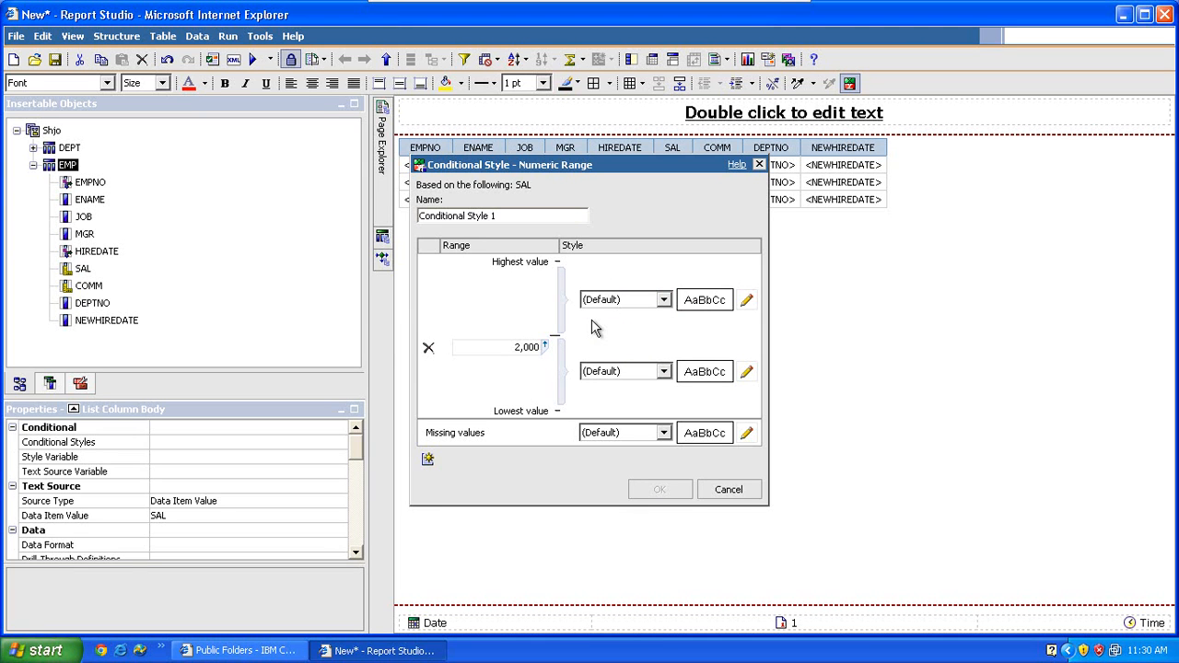
- Assign the Excellent style above the 2,000 threshold and Poor below it, and apply the conditional style to the SAL column
click(663, 300)
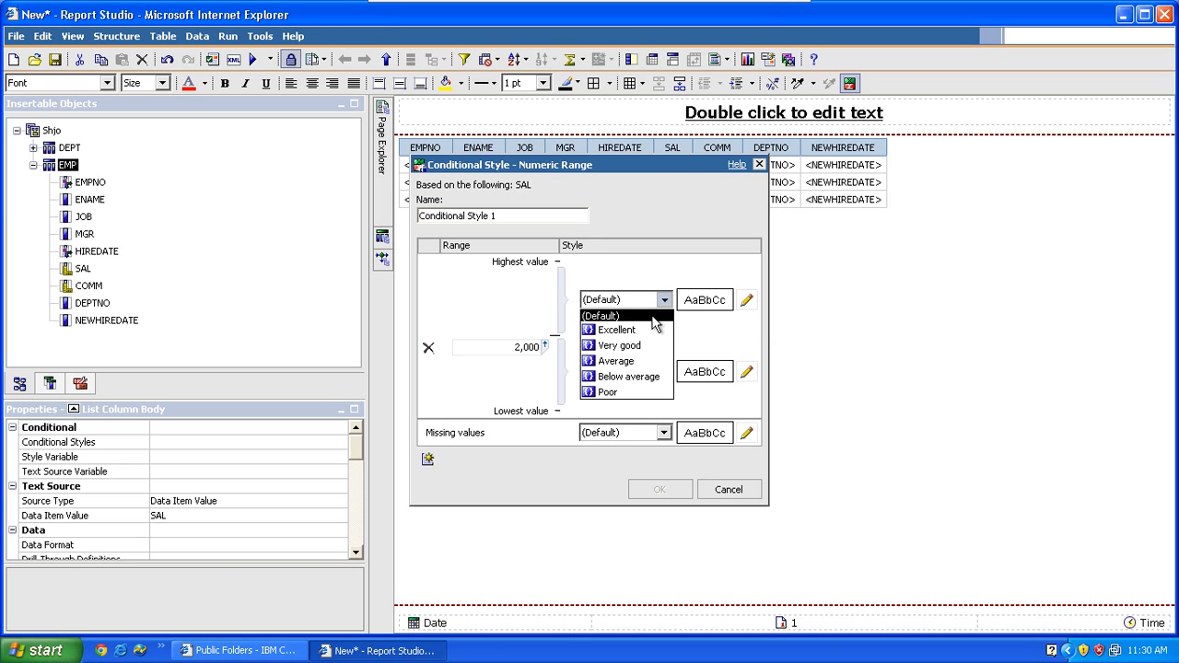
click(643, 326)
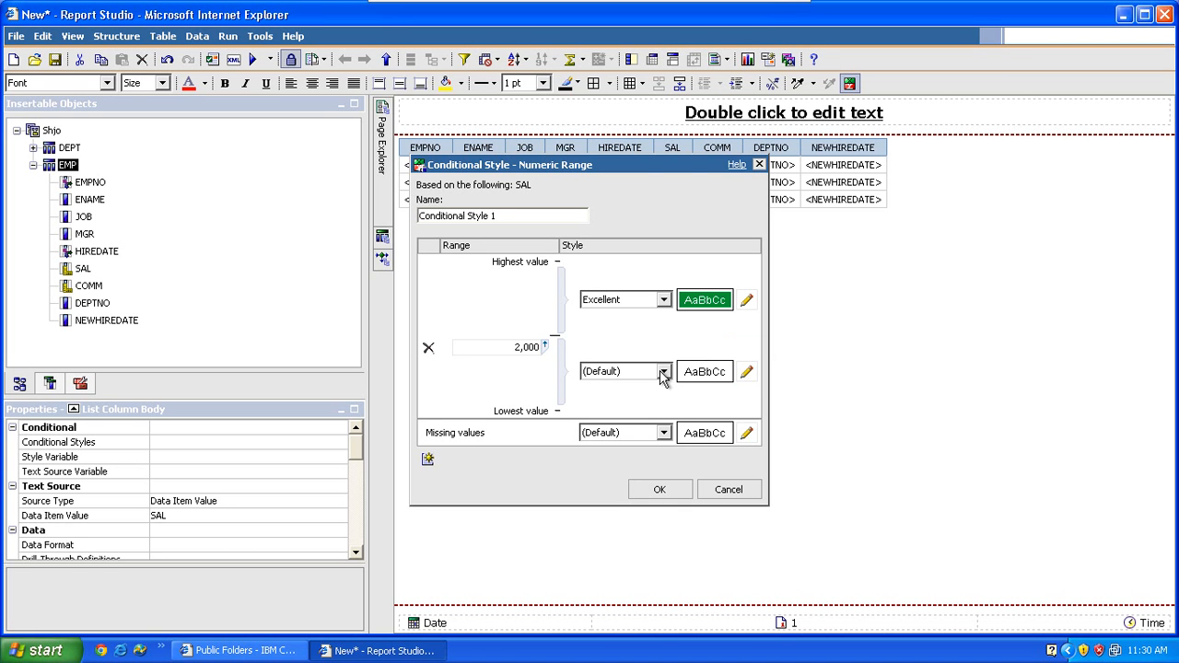
click(664, 372)
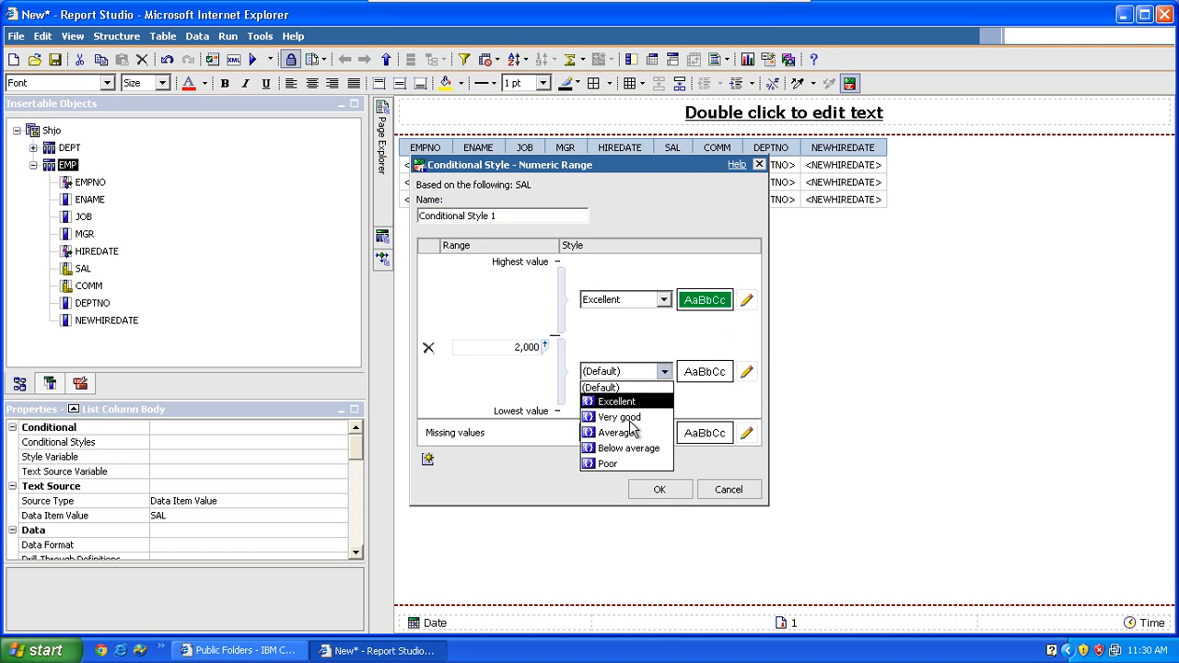
click(608, 464)
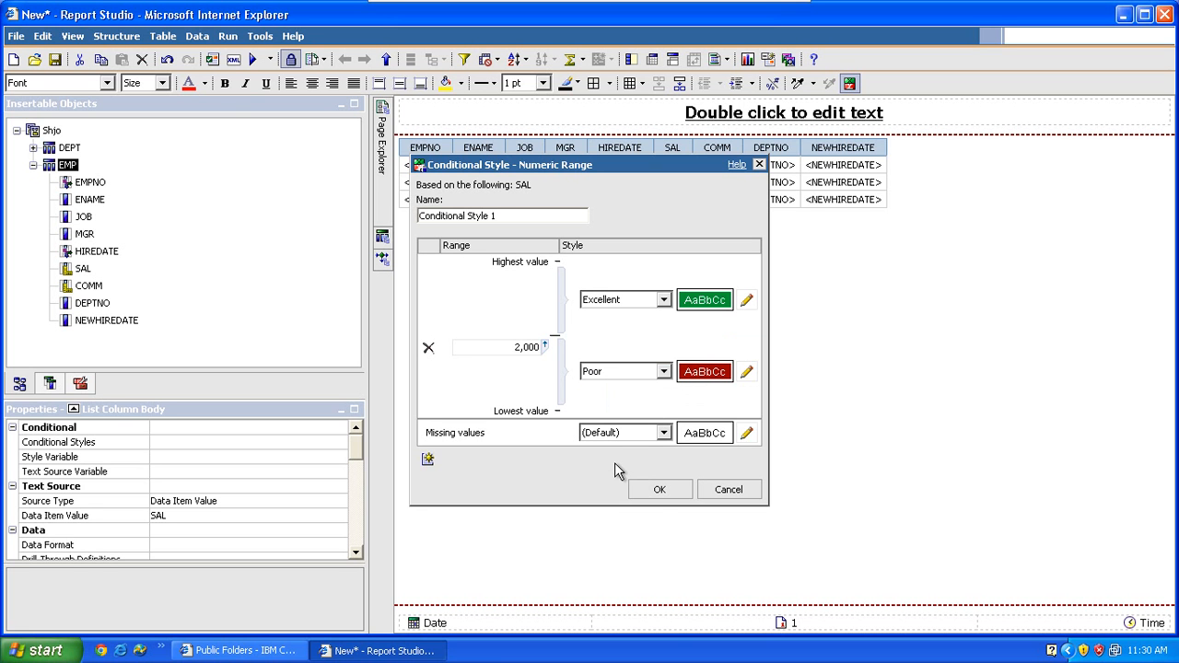
click(659, 490)
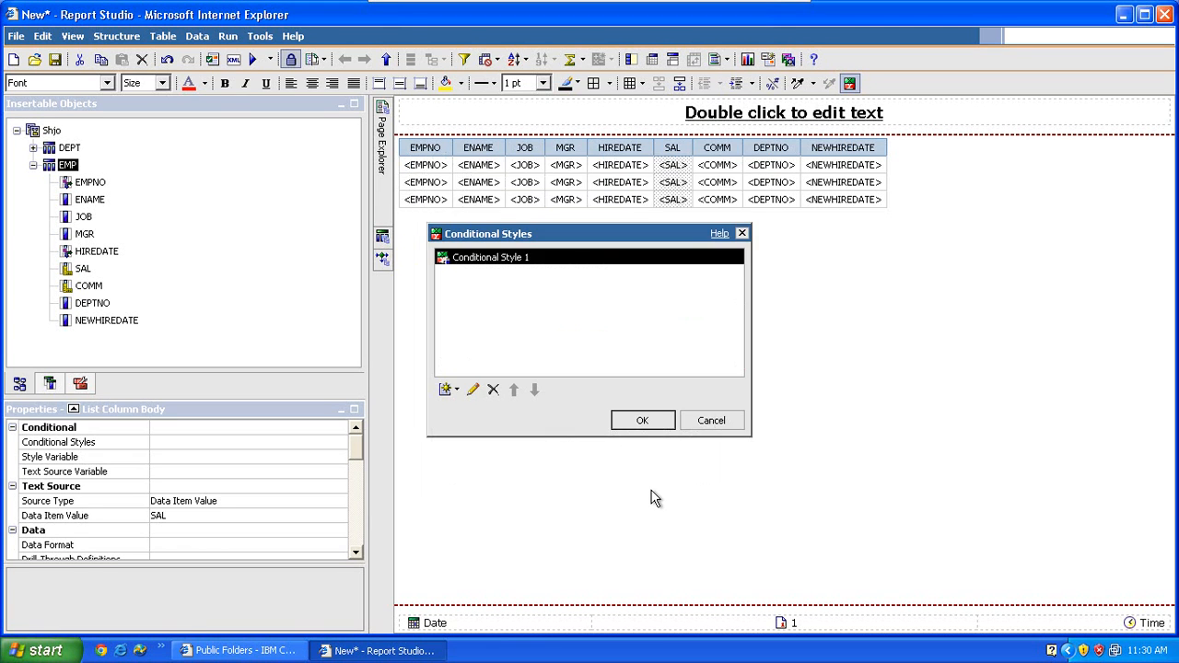
click(643, 422)
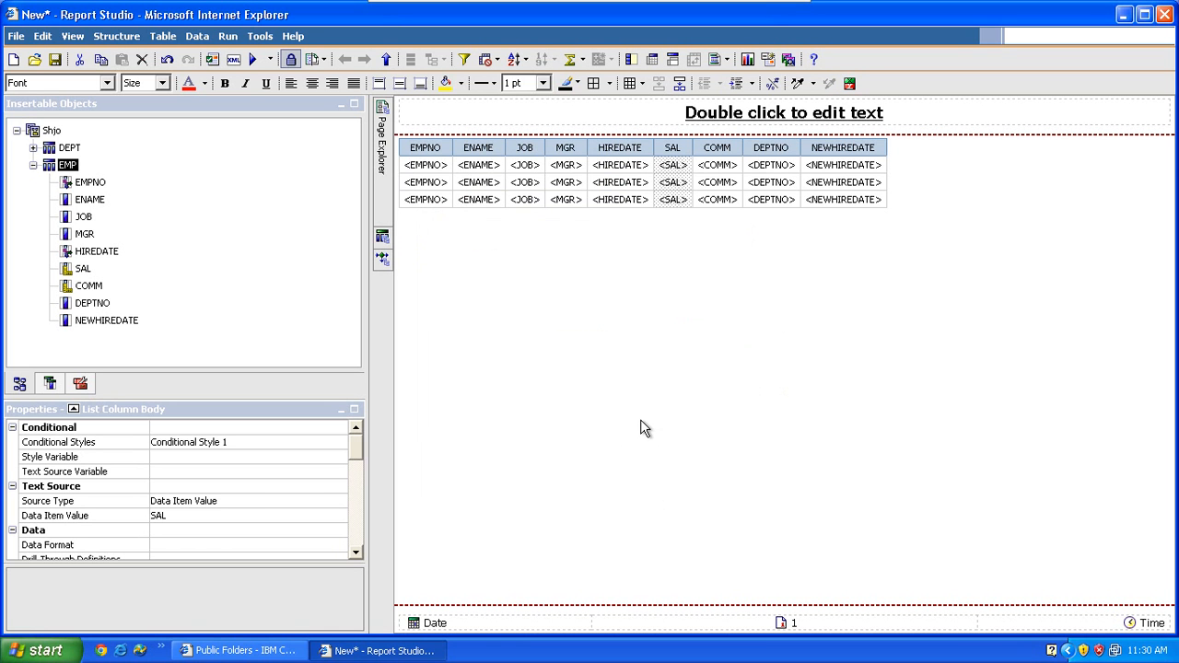
- Run the report to check the SAL column's colouring and close the viewer
click(255, 58)
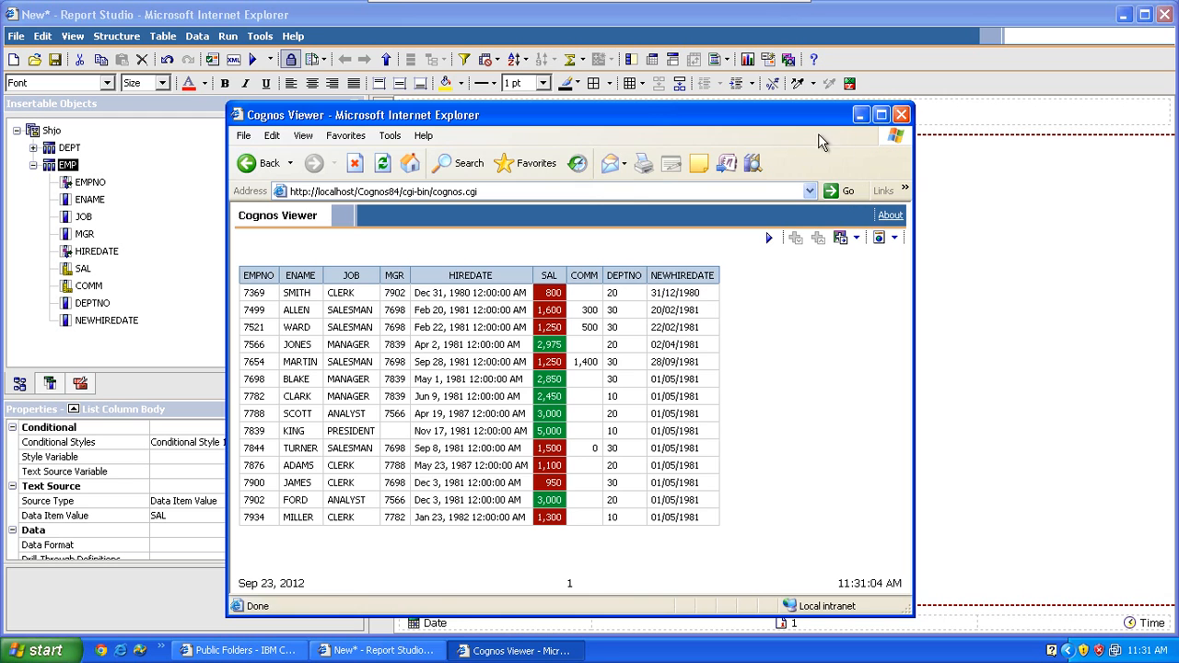
click(901, 115)
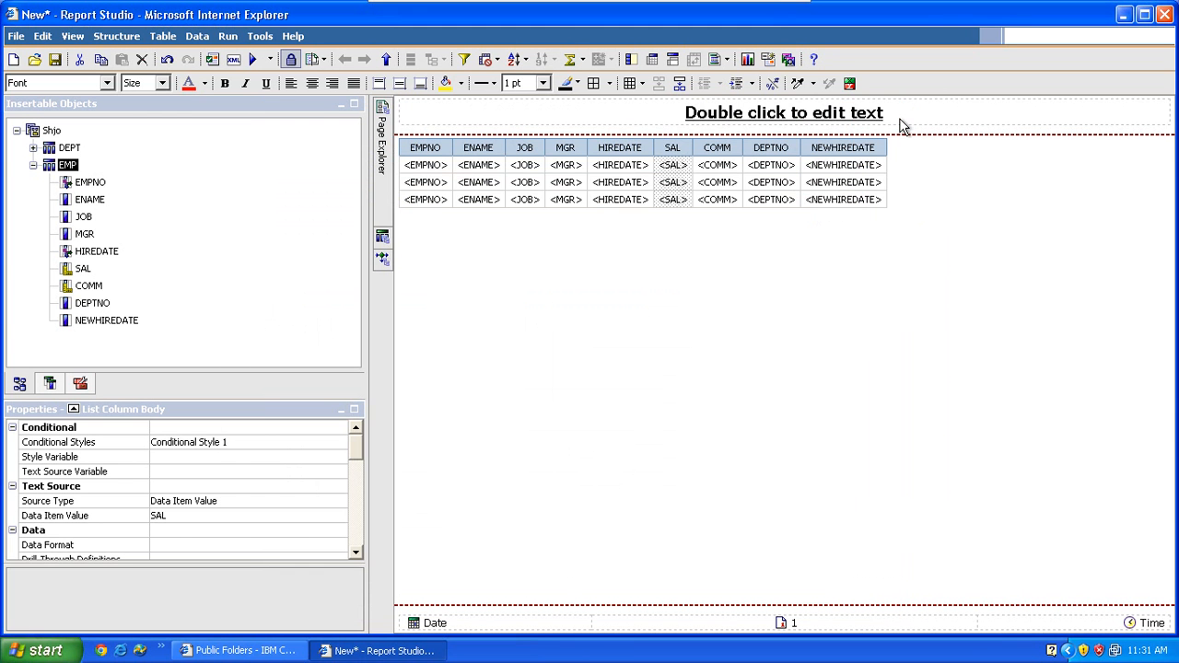
- Examine the basic and advanced settings of the Excellent style in Conditional Style 1, including Visible, without saving changes
click(850, 84)
click(514, 261)
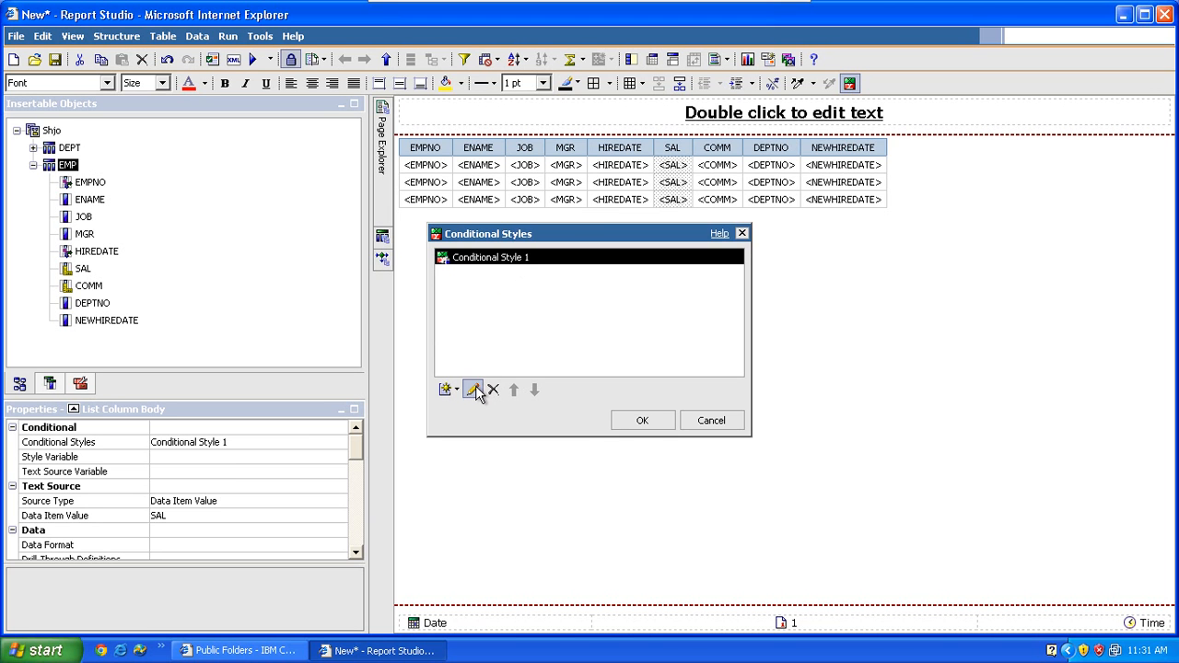
click(473, 390)
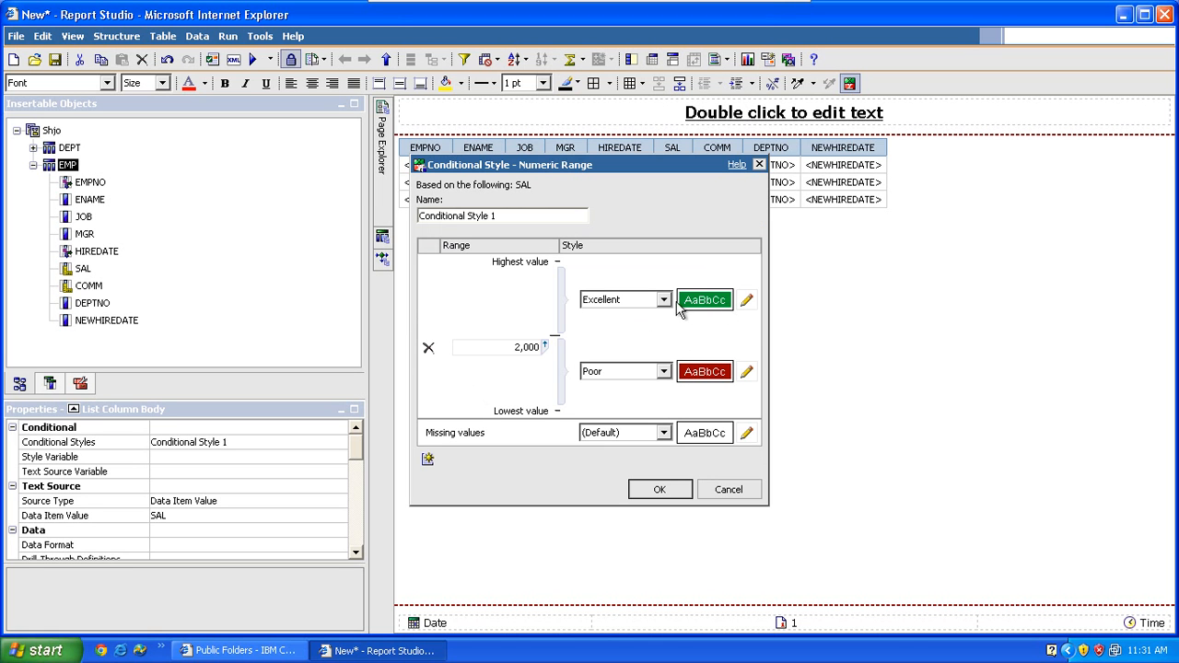
click(747, 305)
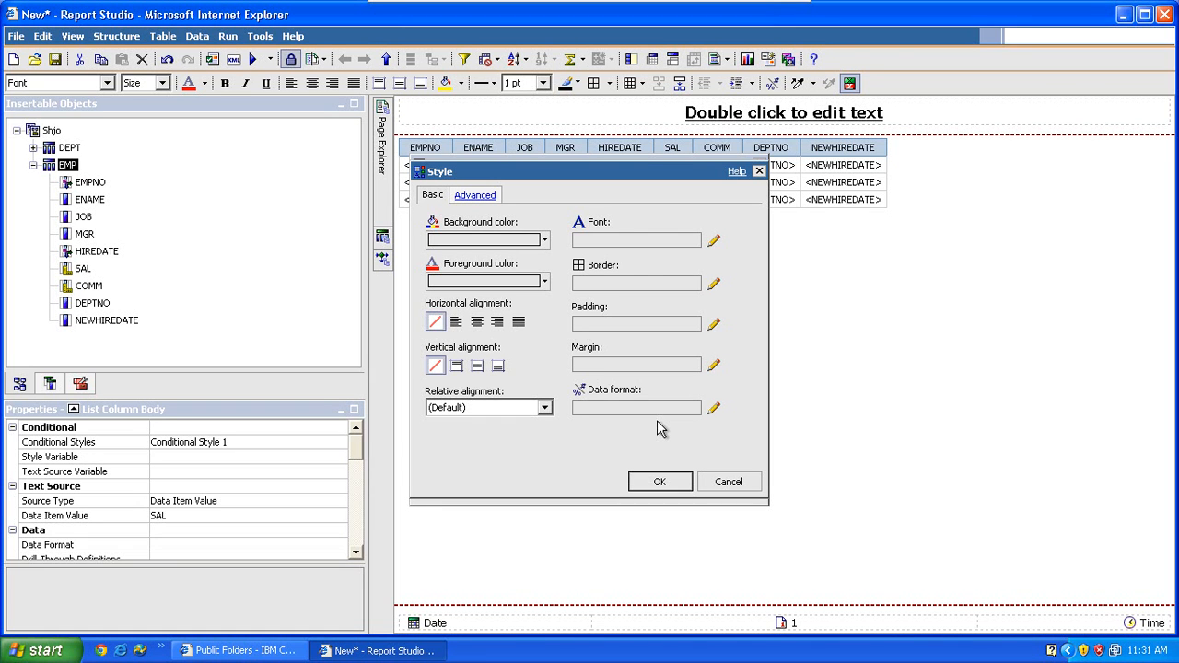
click(724, 484)
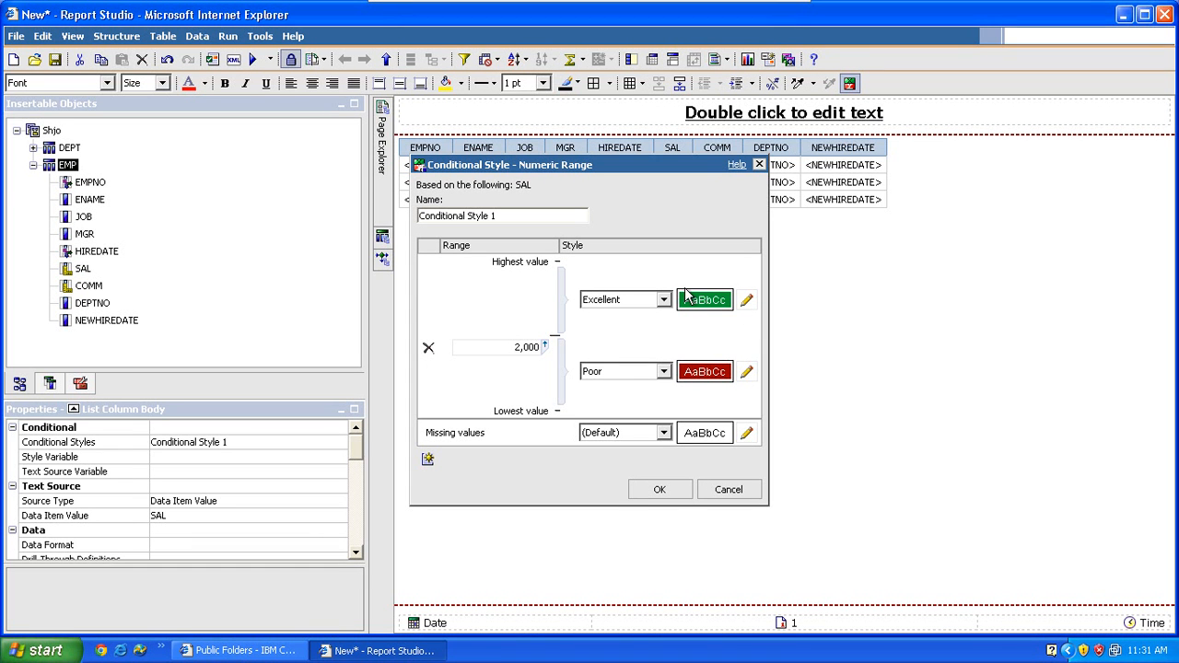
click(746, 304)
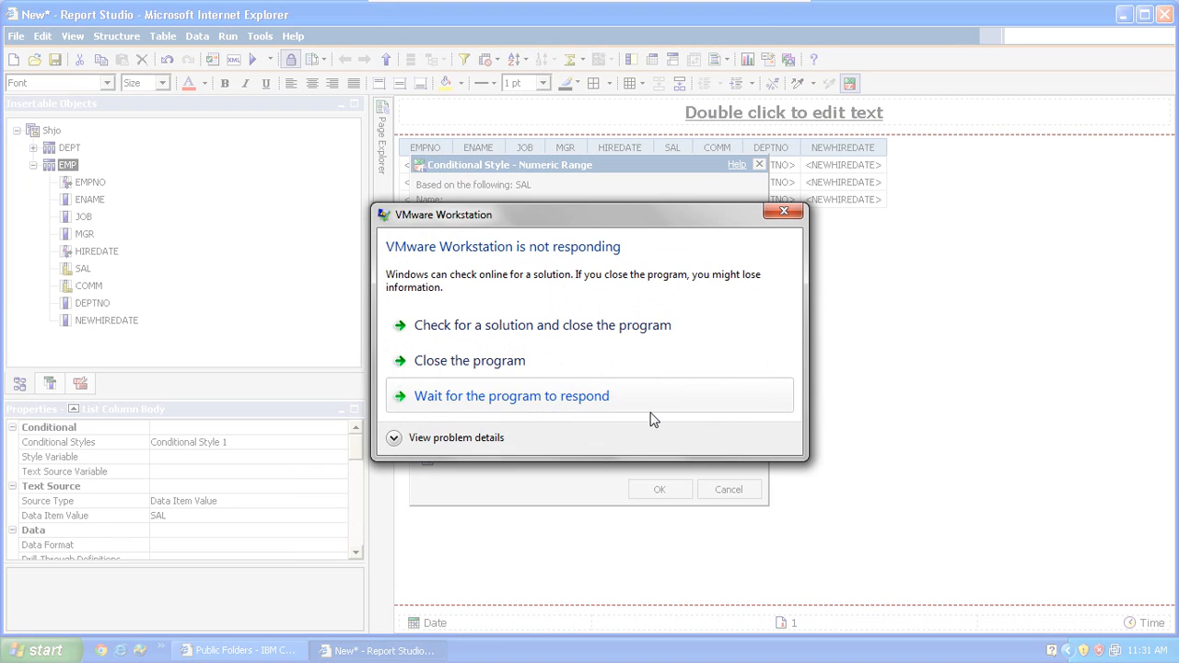
click(621, 411)
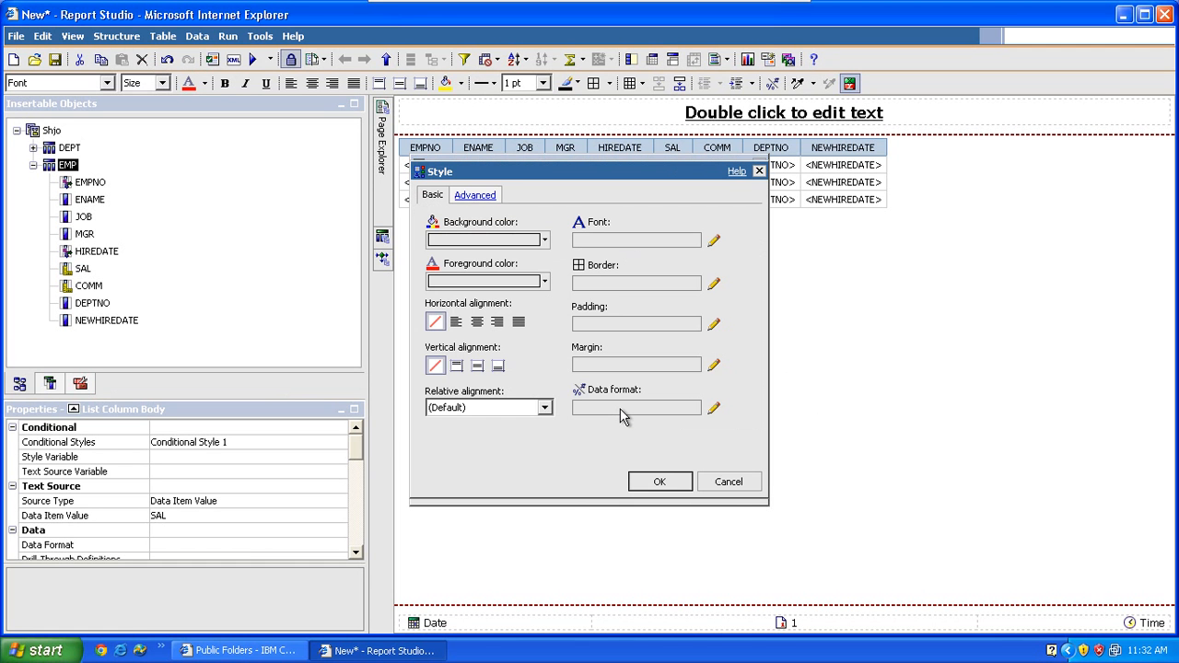
click(473, 196)
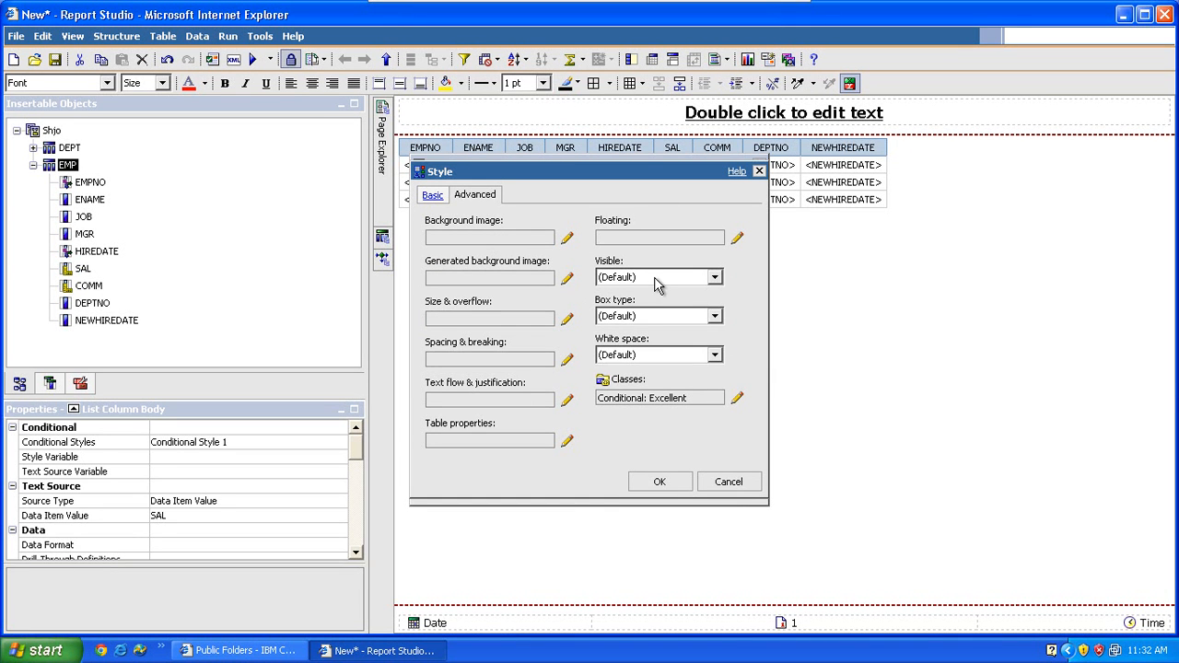
click(715, 279)
click(677, 316)
click(729, 482)
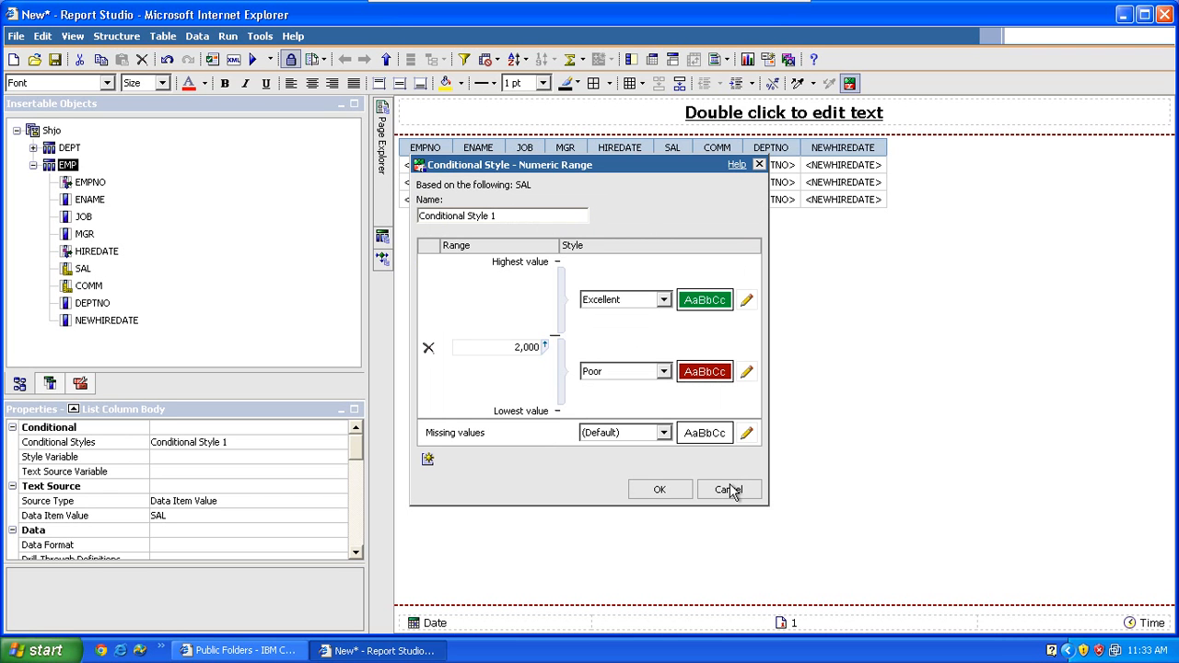
click(729, 490)
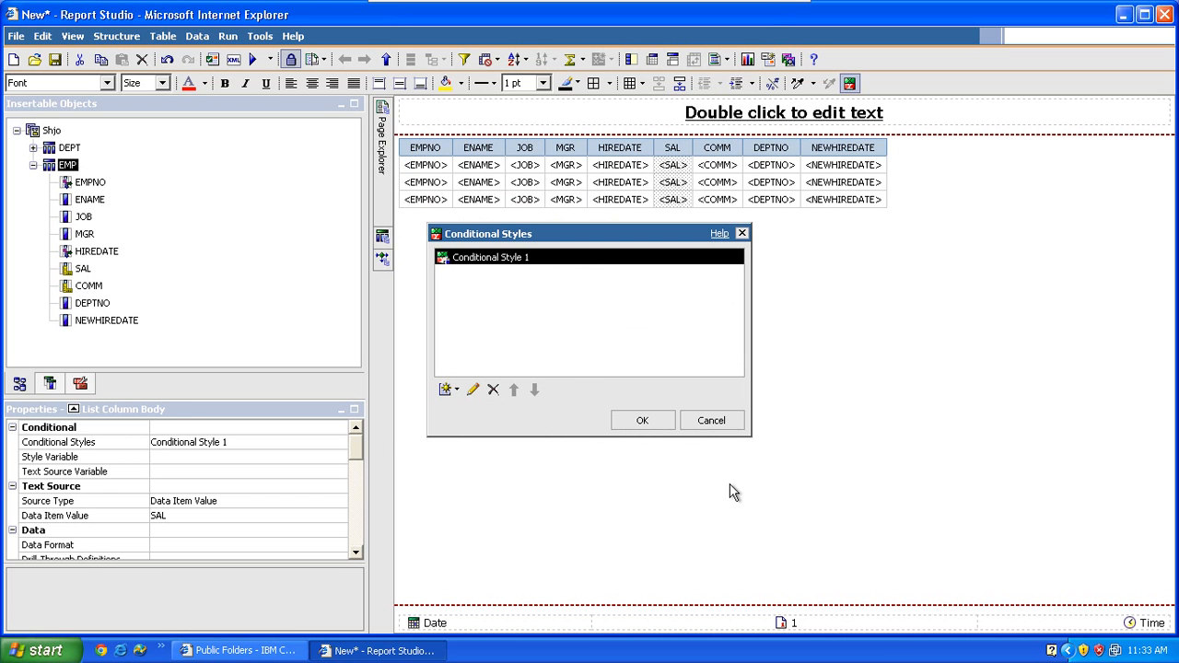
- Delete Conditional Style 1 from the SAL column and look through the advanced style's condition components without adding a condition
click(492, 391)
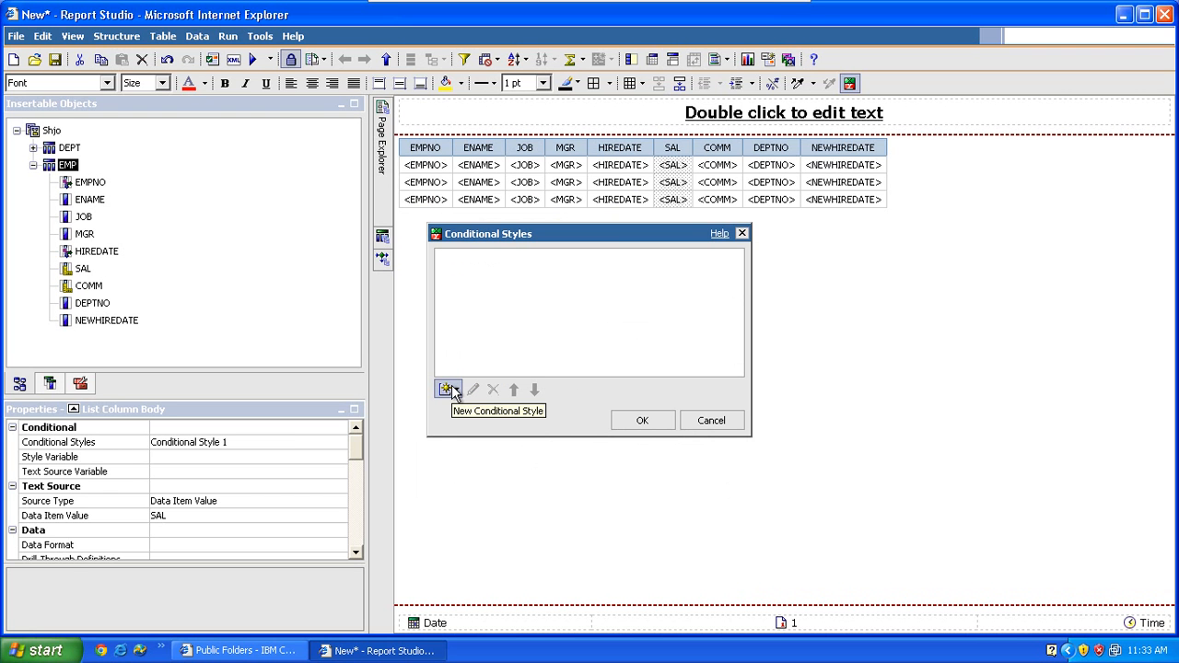
click(451, 389)
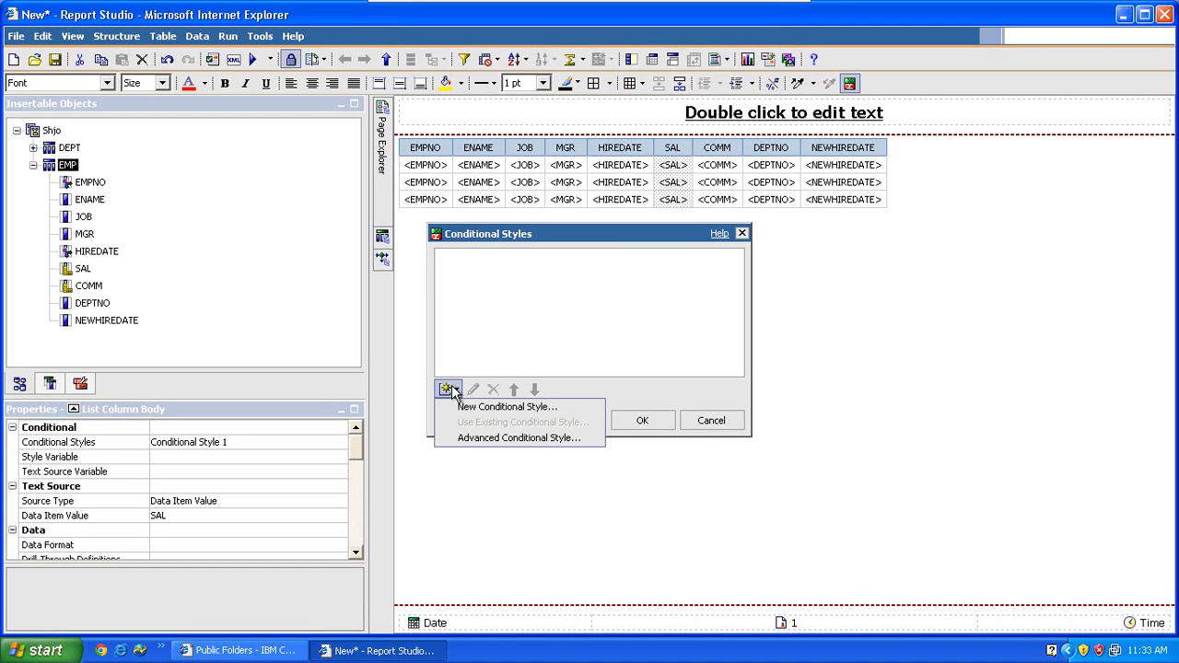
click(476, 439)
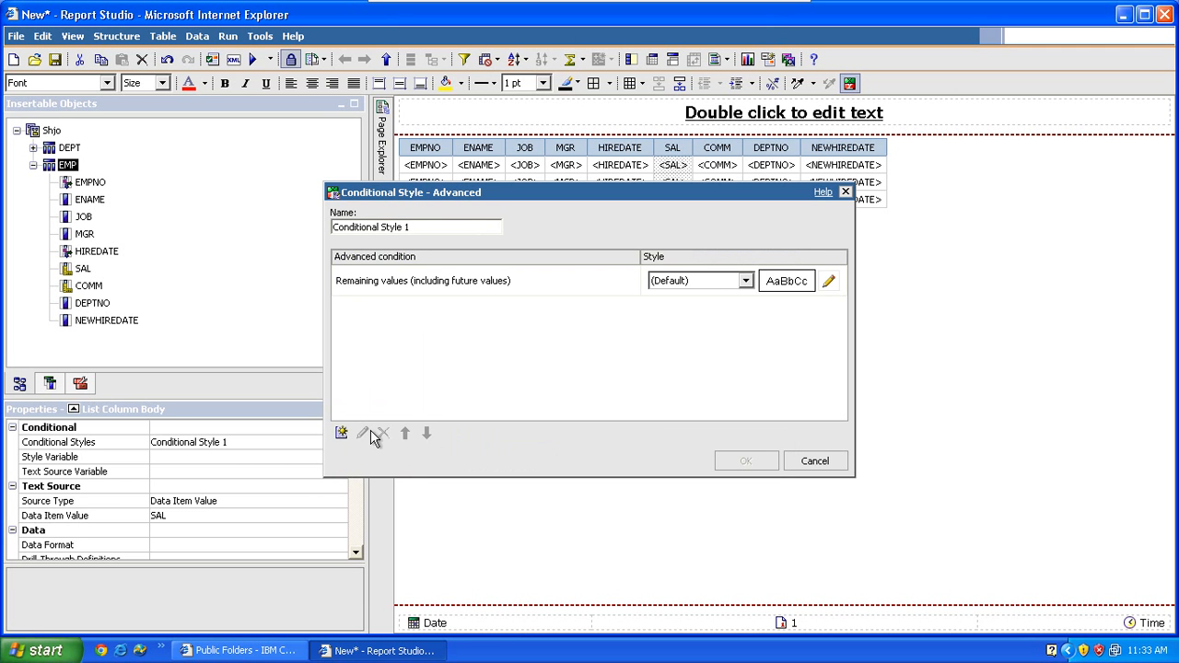
click(341, 433)
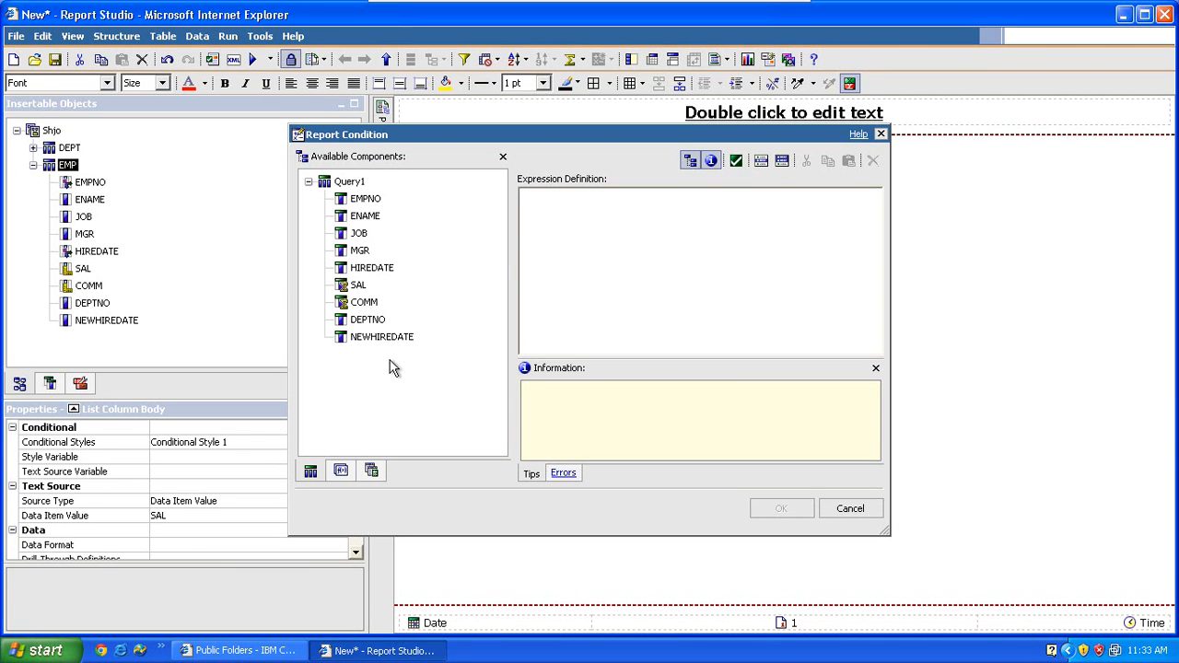
click(341, 471)
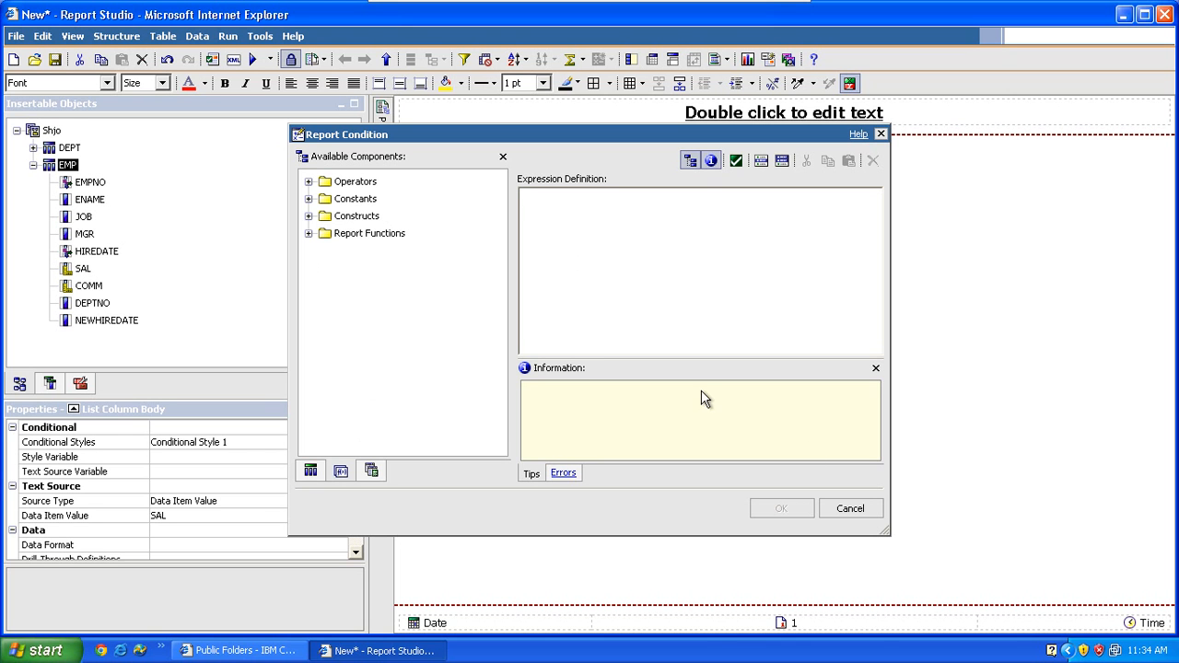
click(850, 508)
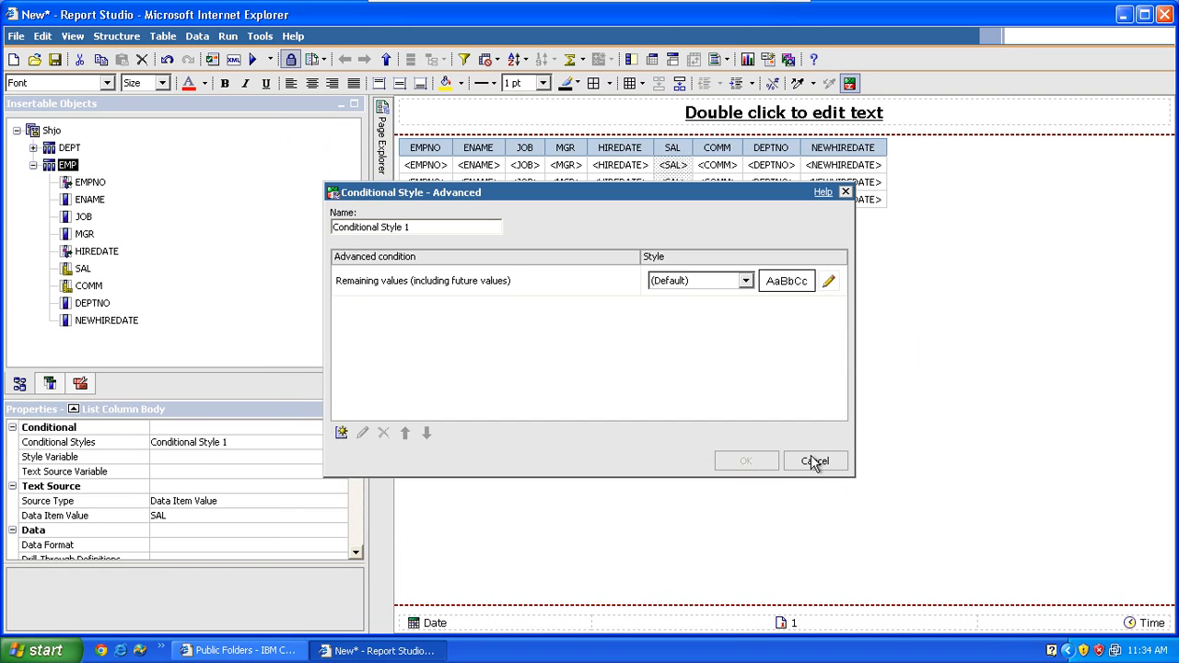
click(813, 461)
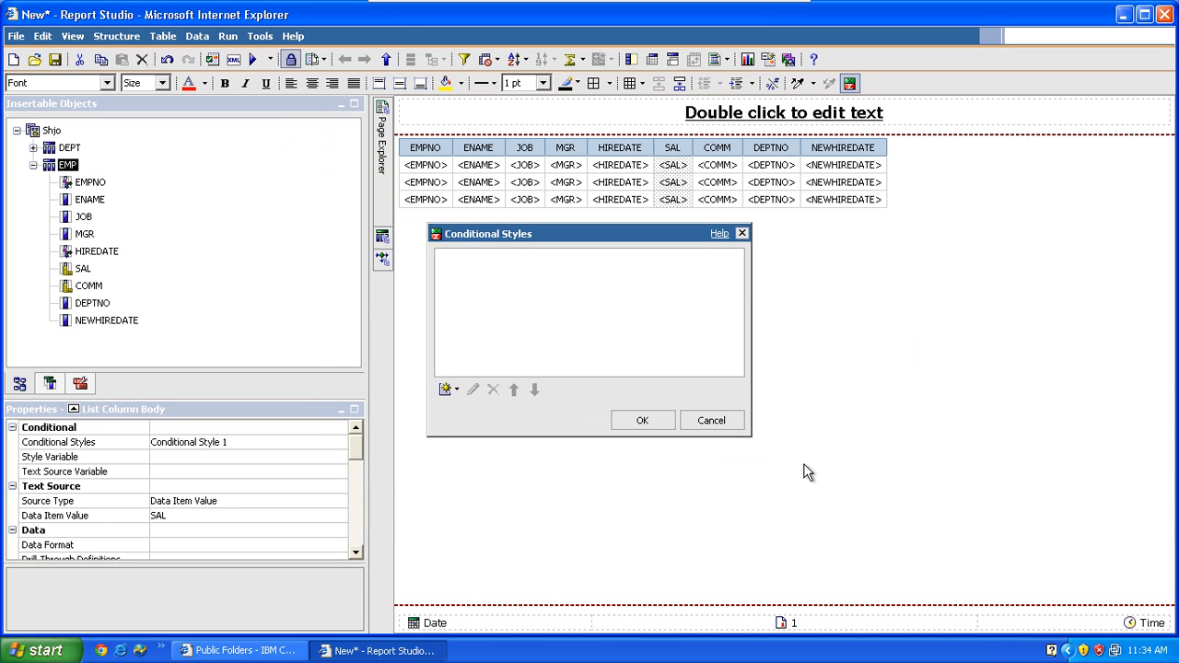
click(639, 421)
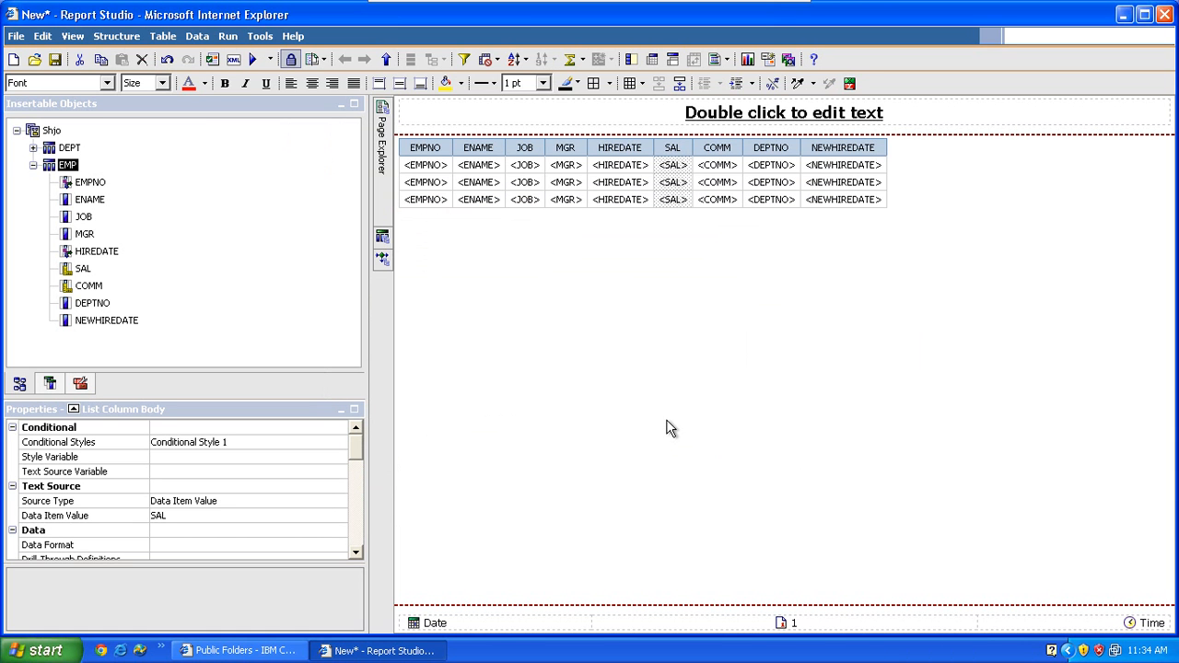
- Open Query1 from the report's queries and add a new data item to its data items
click(382, 235)
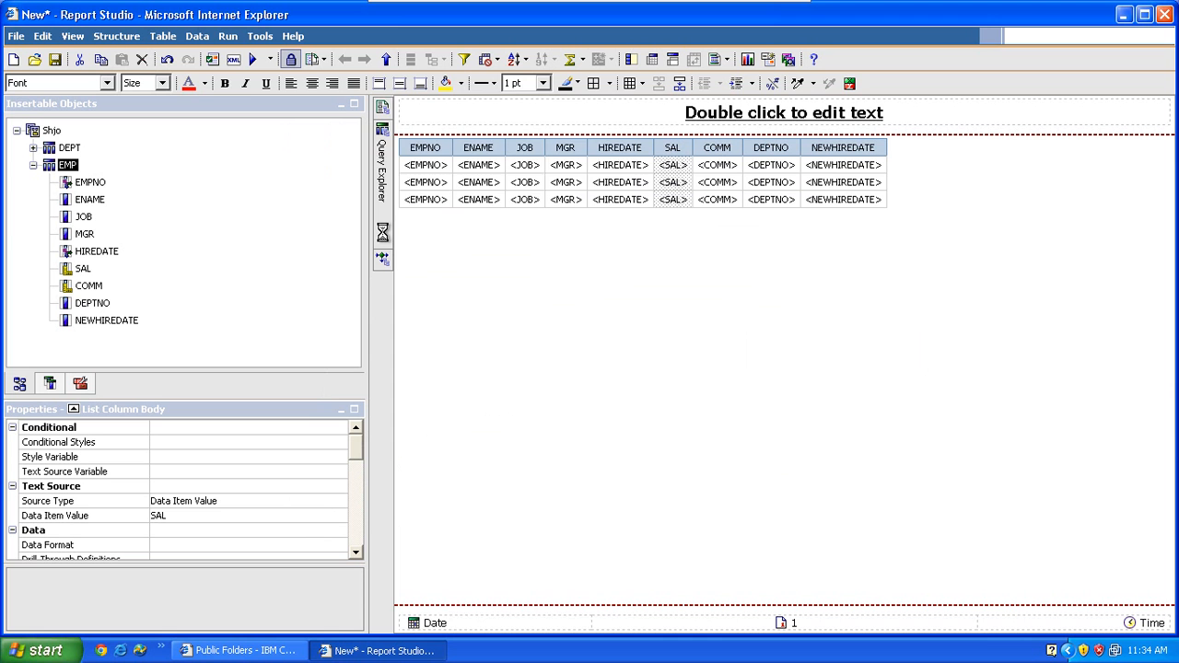
click(466, 147)
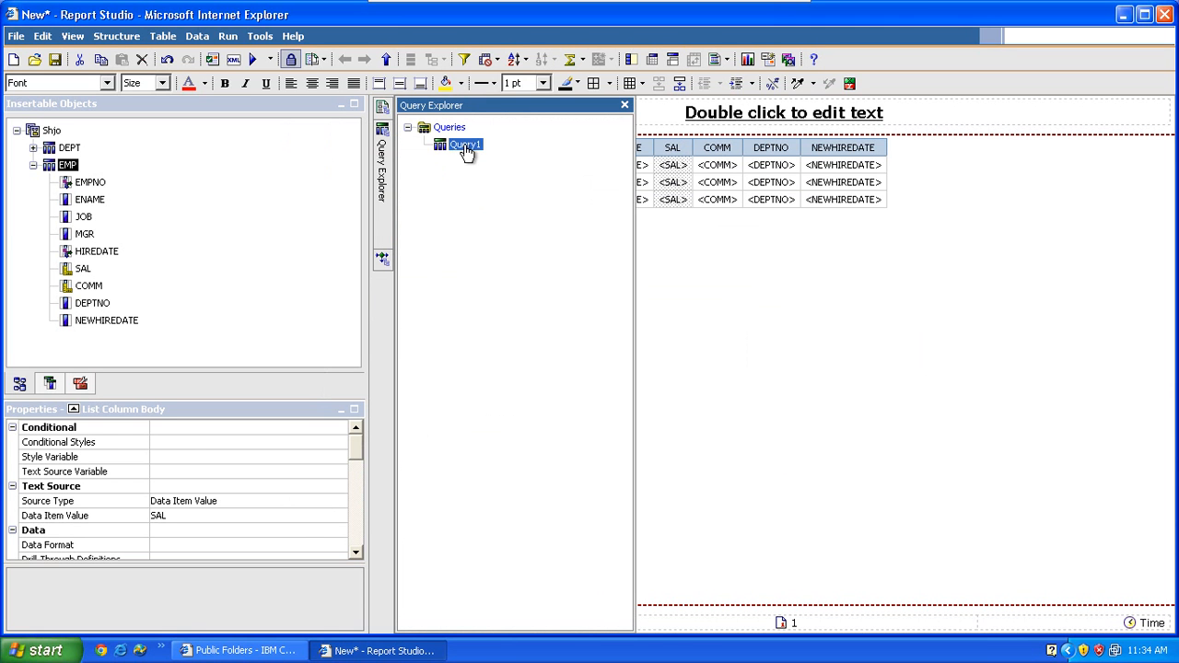
double_click(466, 147)
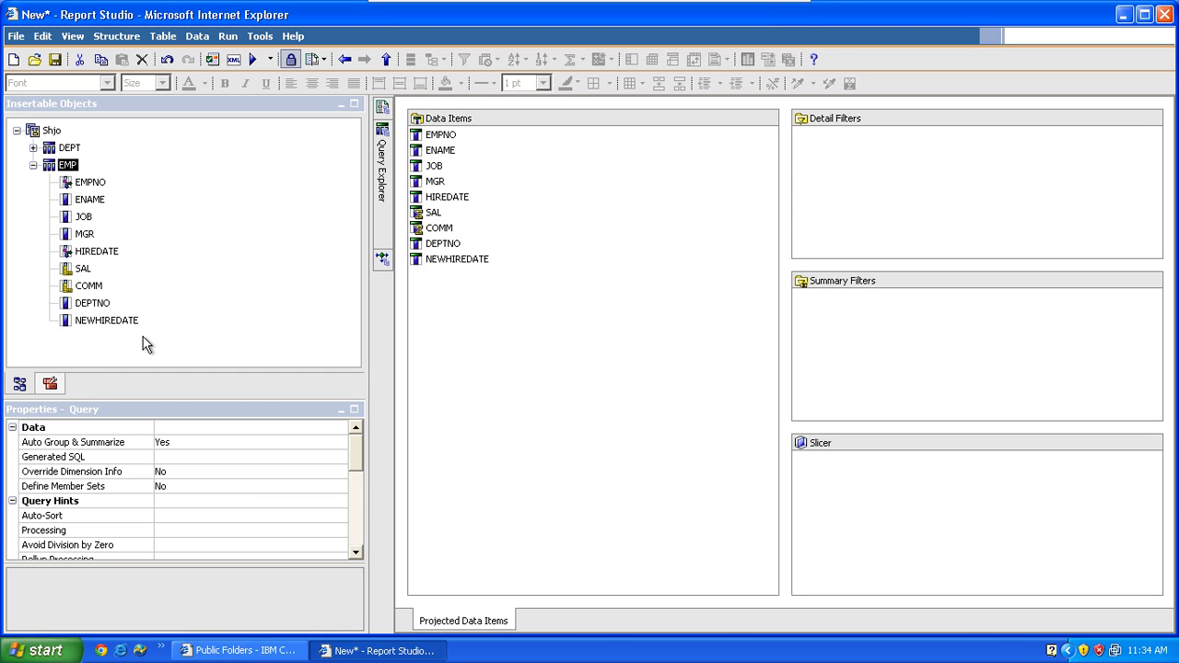
click(51, 383)
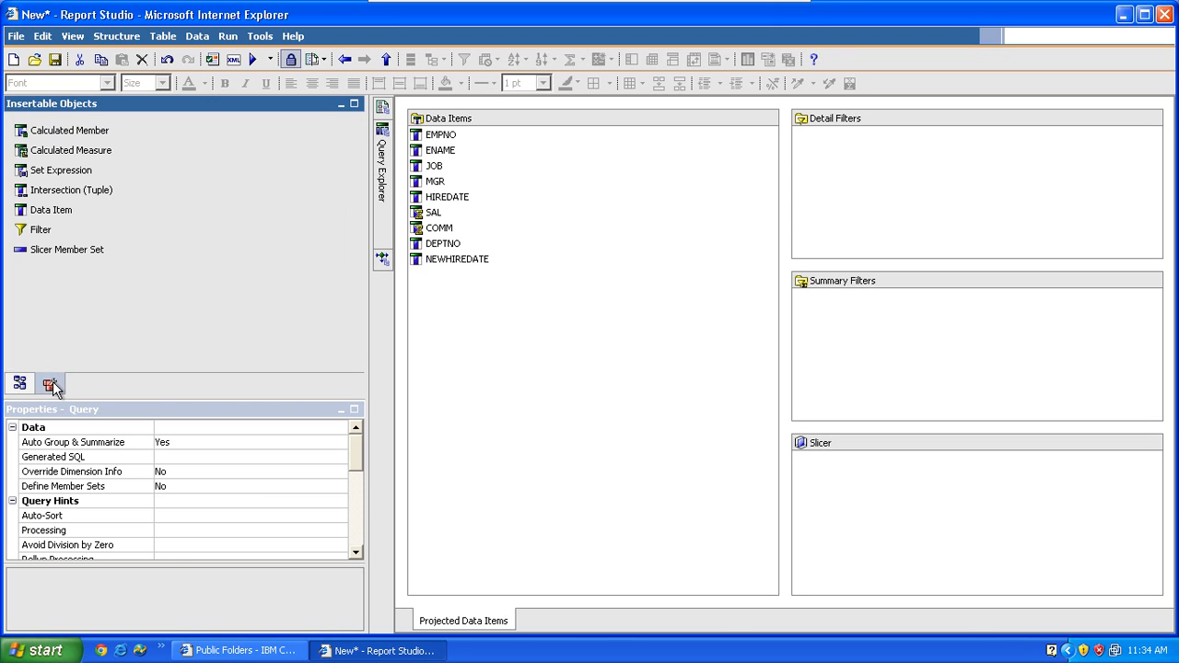
click(102, 214)
drag(186, 238, 453, 314)
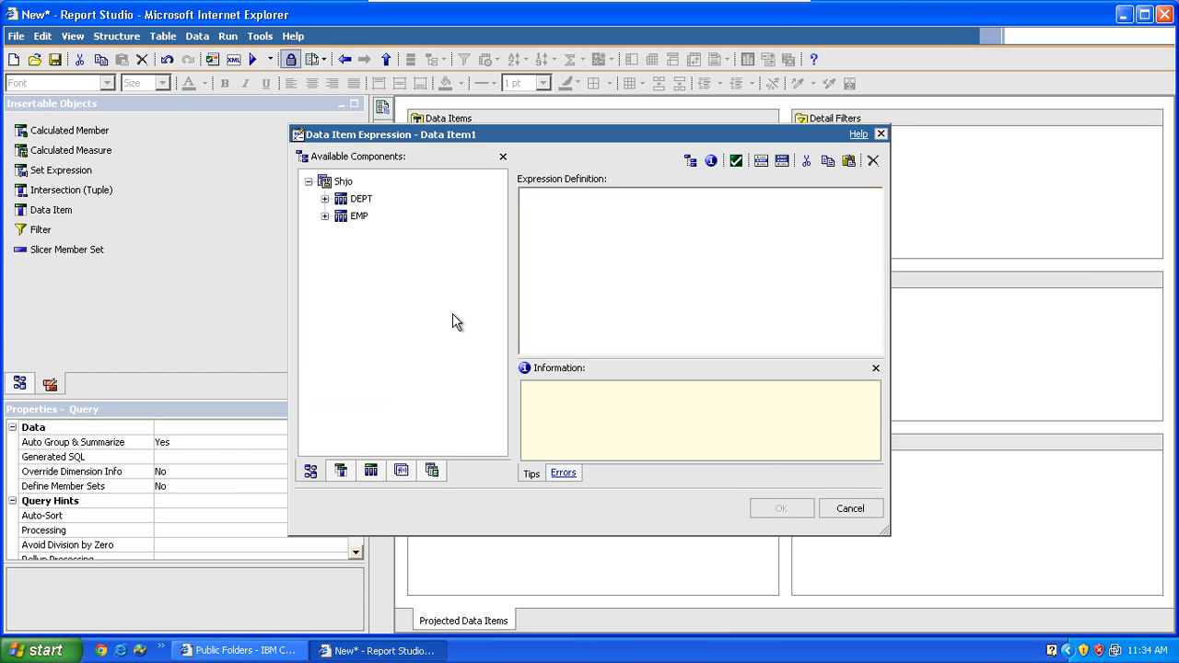
- Define the new data item's expression as average ([SAL]) using the average summary function and the SAL data item
click(341, 471)
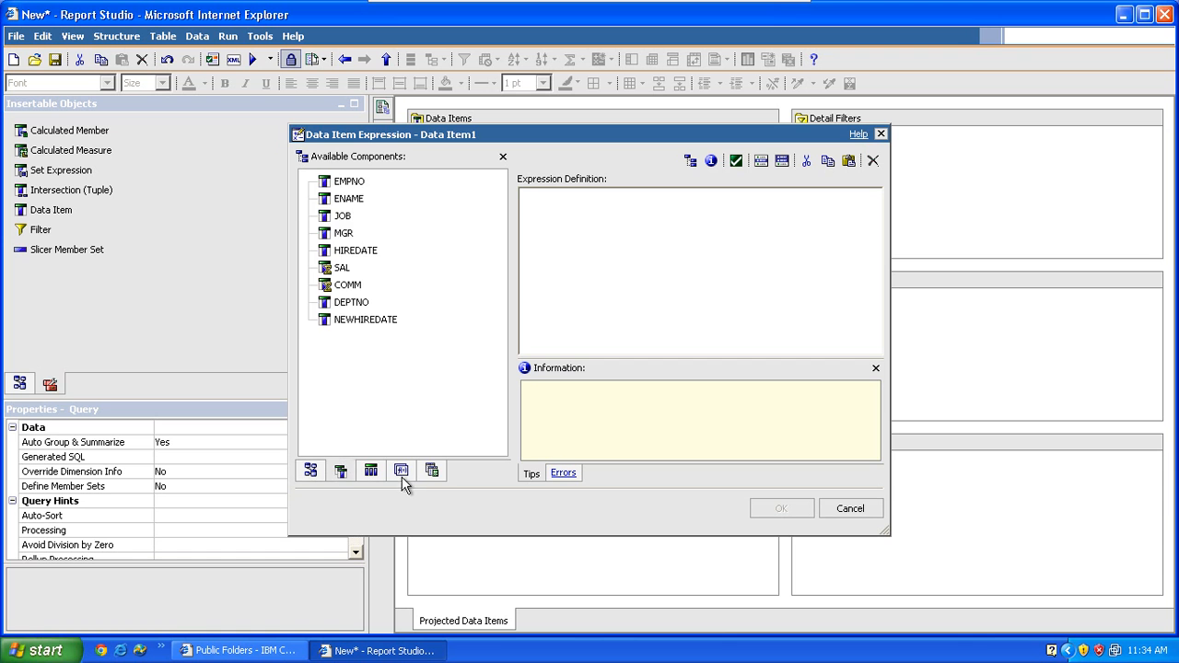
click(401, 472)
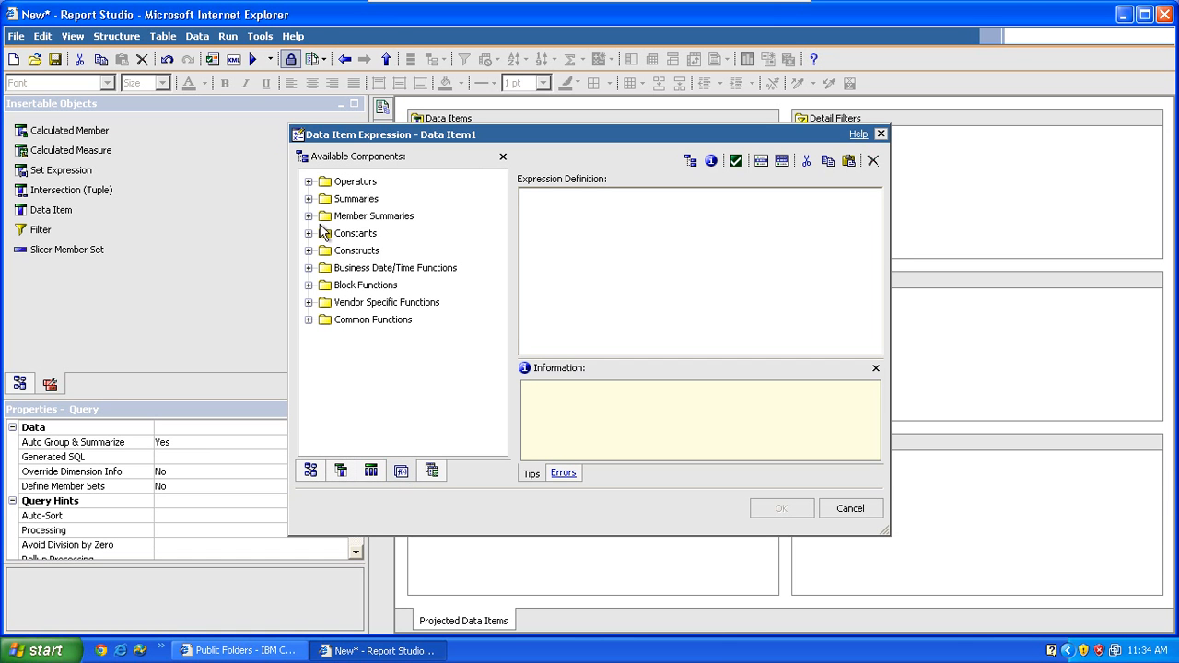
click(309, 199)
click(368, 234)
drag(373, 239, 559, 236)
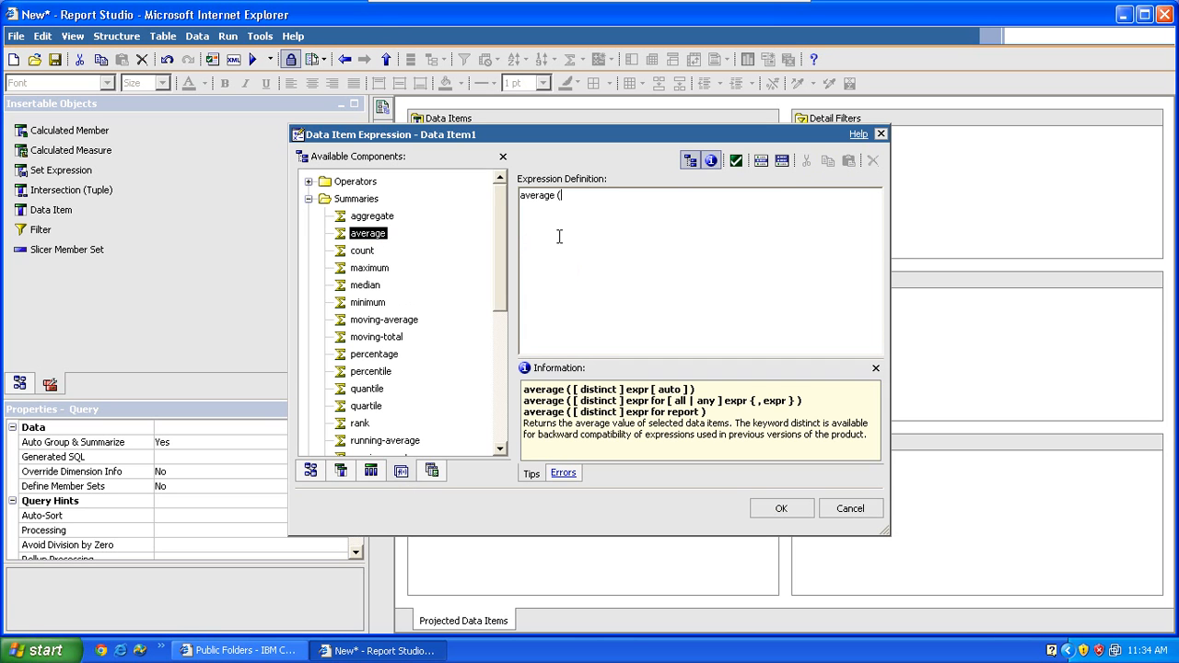
click(341, 472)
click(342, 268)
drag(339, 269, 521, 242)
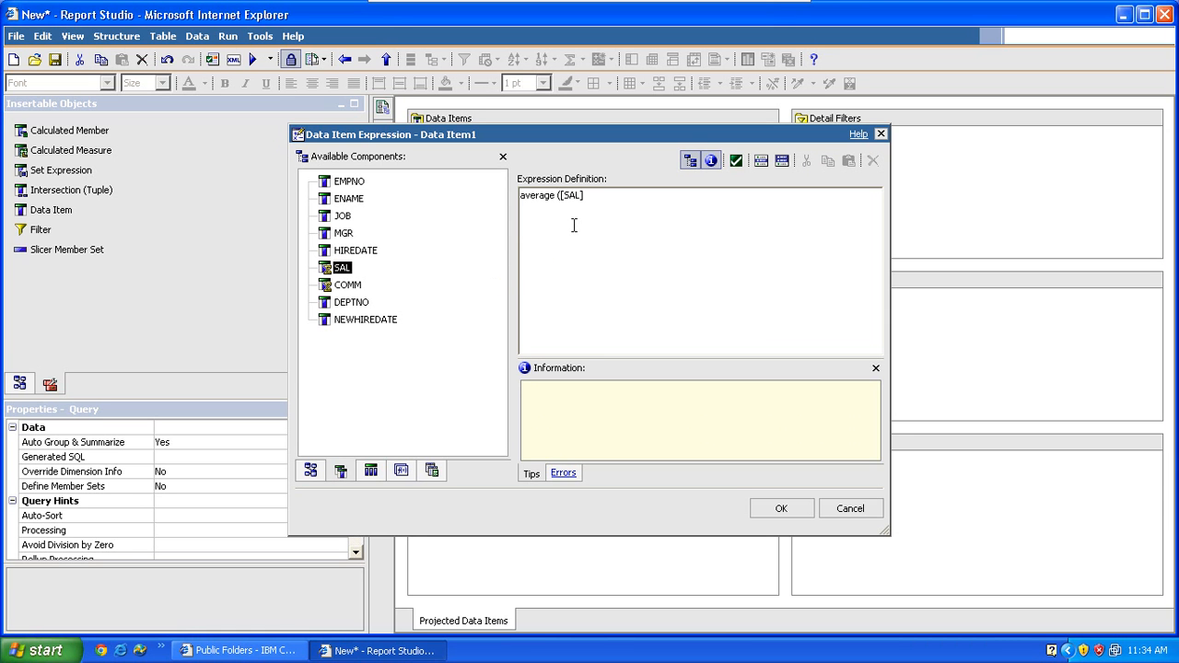
text())
click(778, 509)
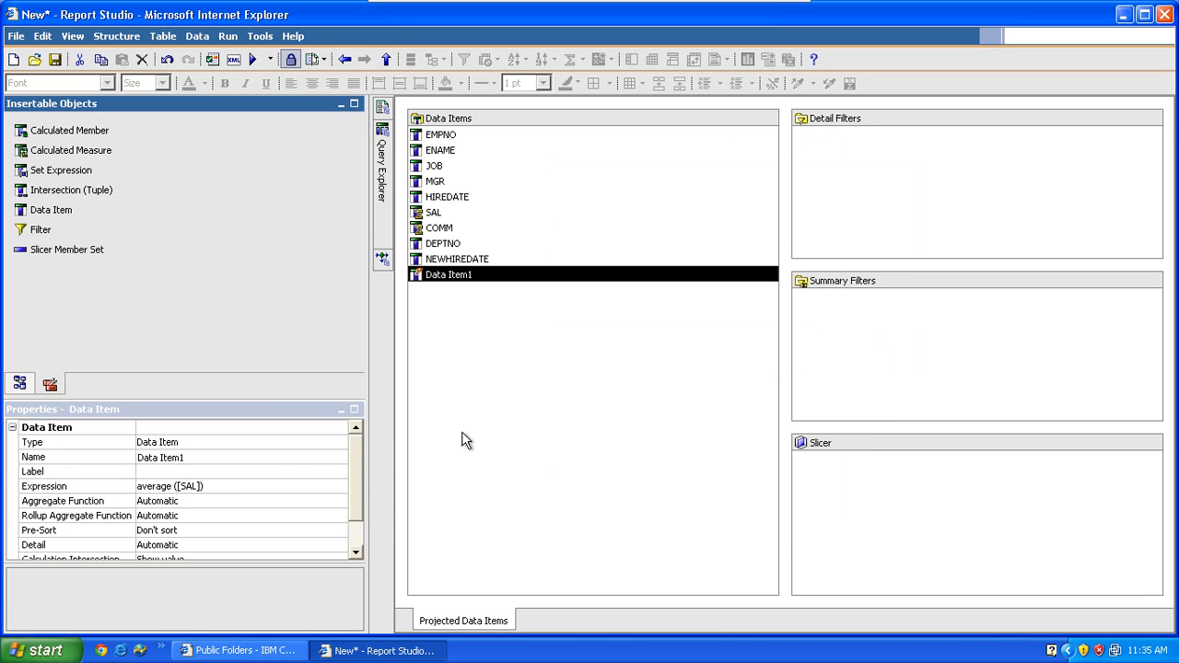
- Rename the new data item as Avg and return to the report page
click(293, 457)
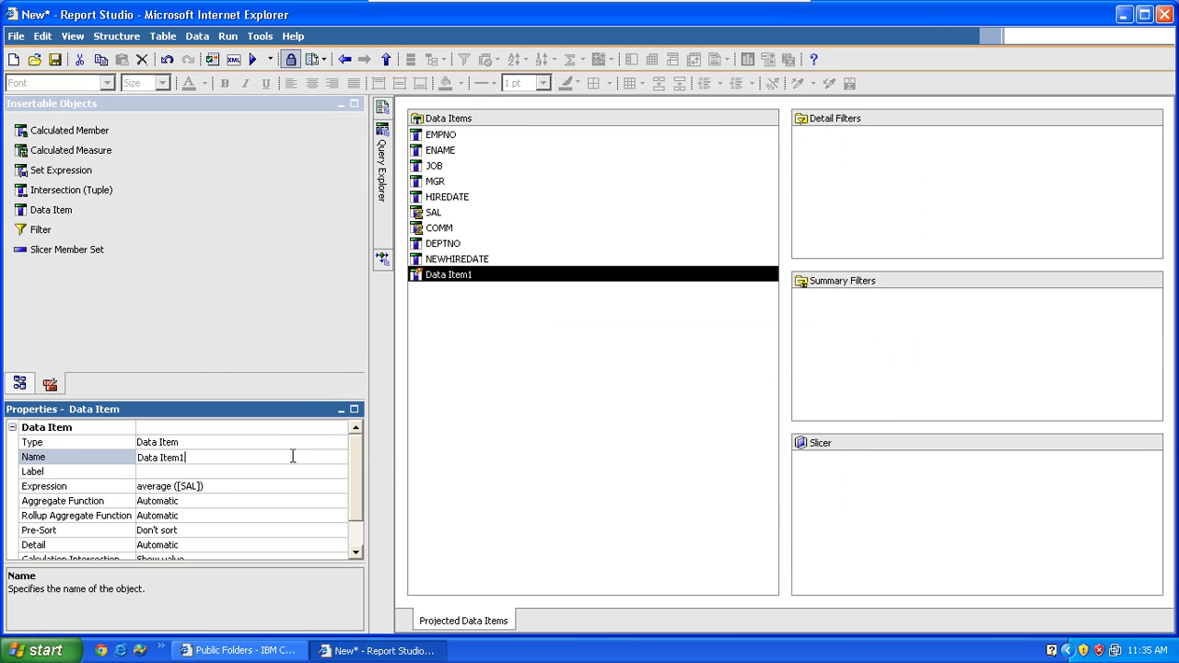
key(ctrl+a)
text(Avg)
click(539, 462)
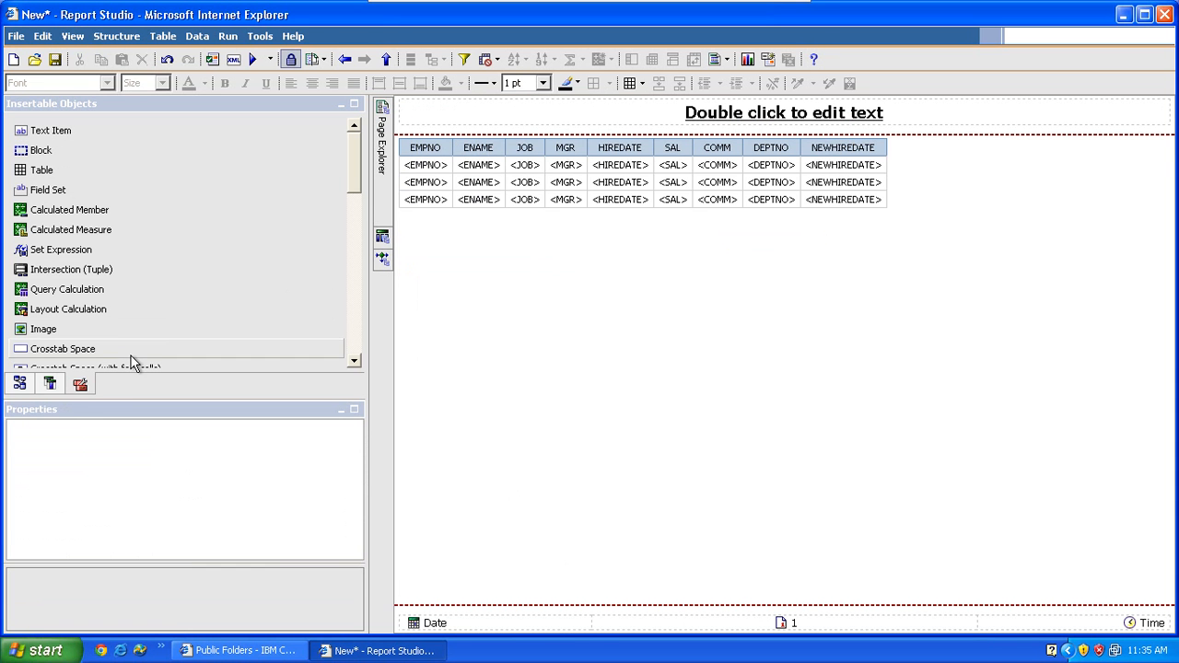
- Insert the Avg item between SAL and COMM in the list, and run the report to check its values
click(50, 384)
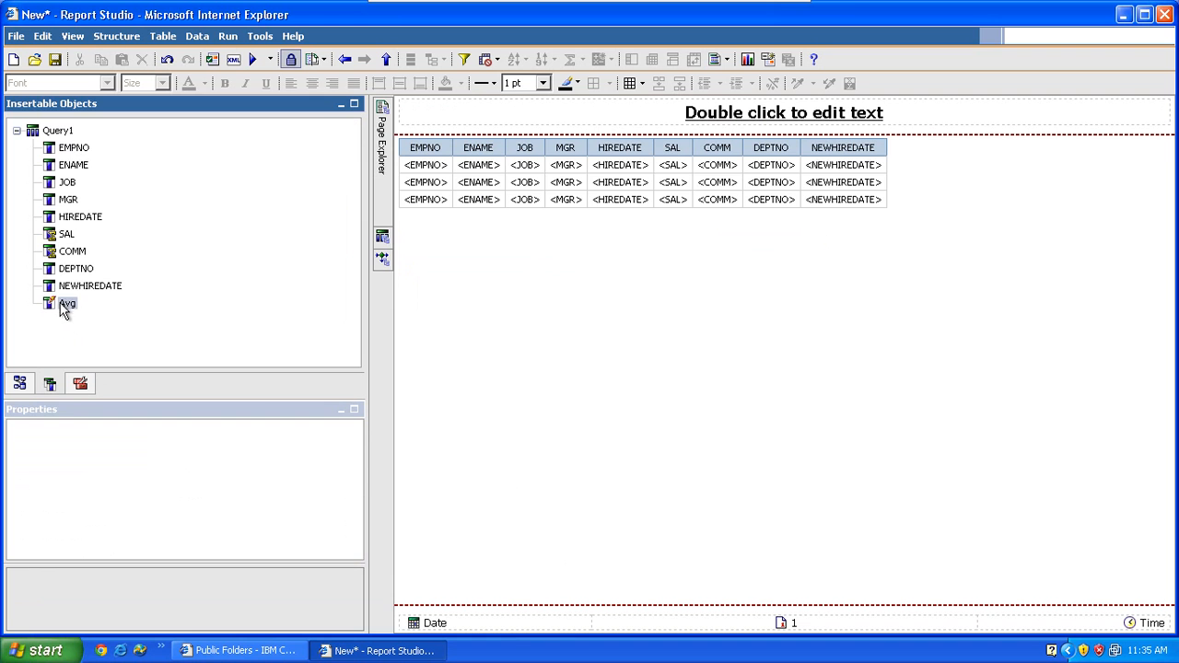
click(63, 308)
mouse_move(62, 308)
mouse_down()
mouse_move(479, 258)
mouse_move(645, 215)
mouse_move(683, 190)
mouse_up()
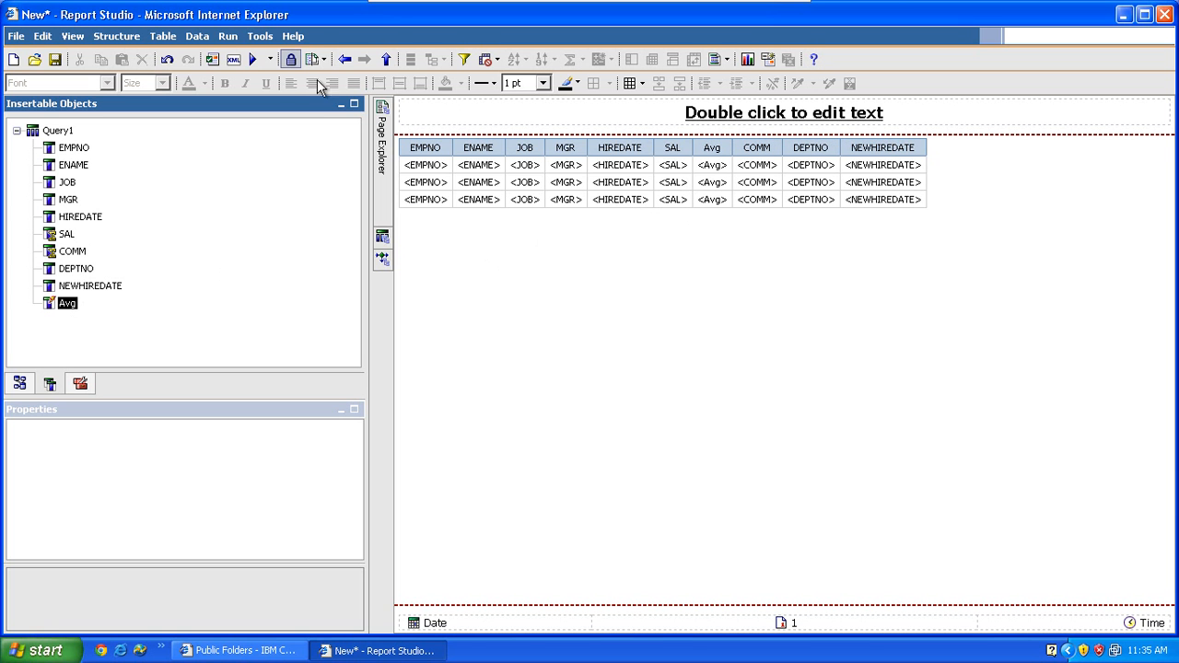
click(253, 58)
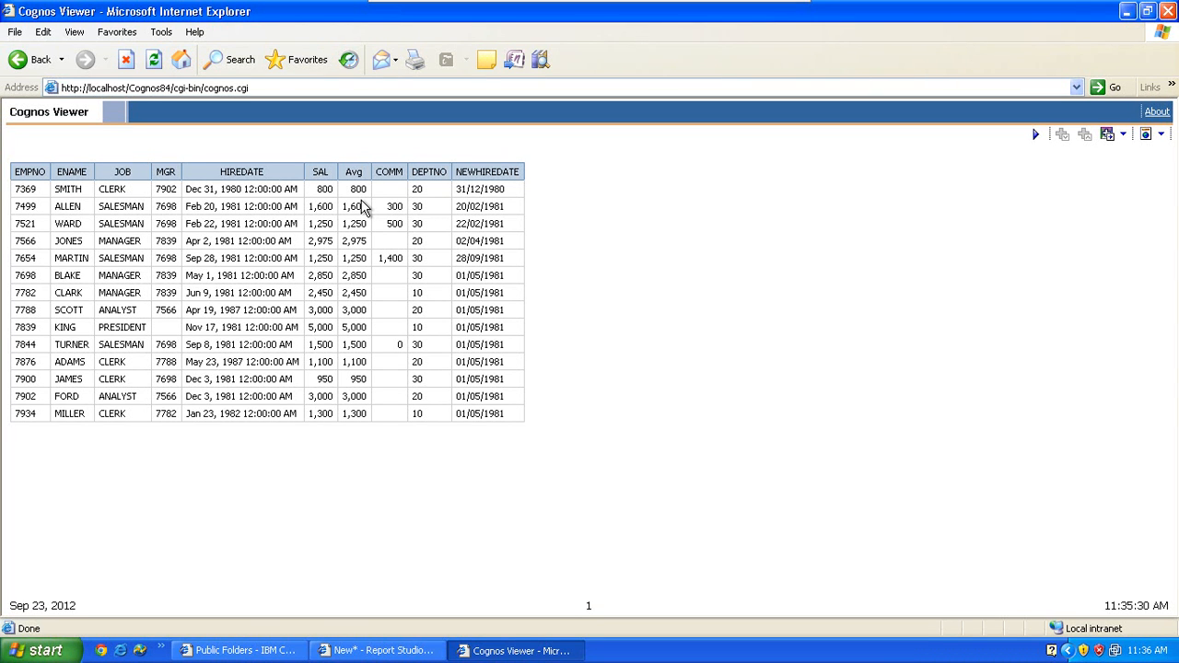
click(1170, 13)
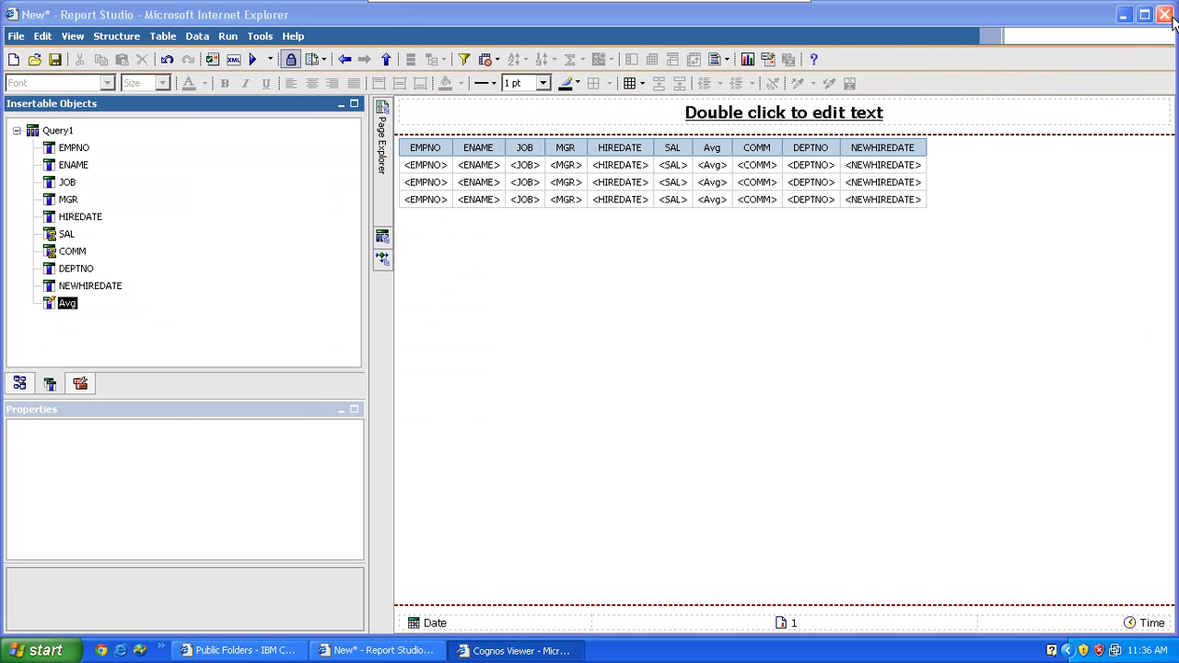
- Change the Avg column's expression to average ([SAL] for Report), consulting the average summary function's syntax tip
click(714, 181)
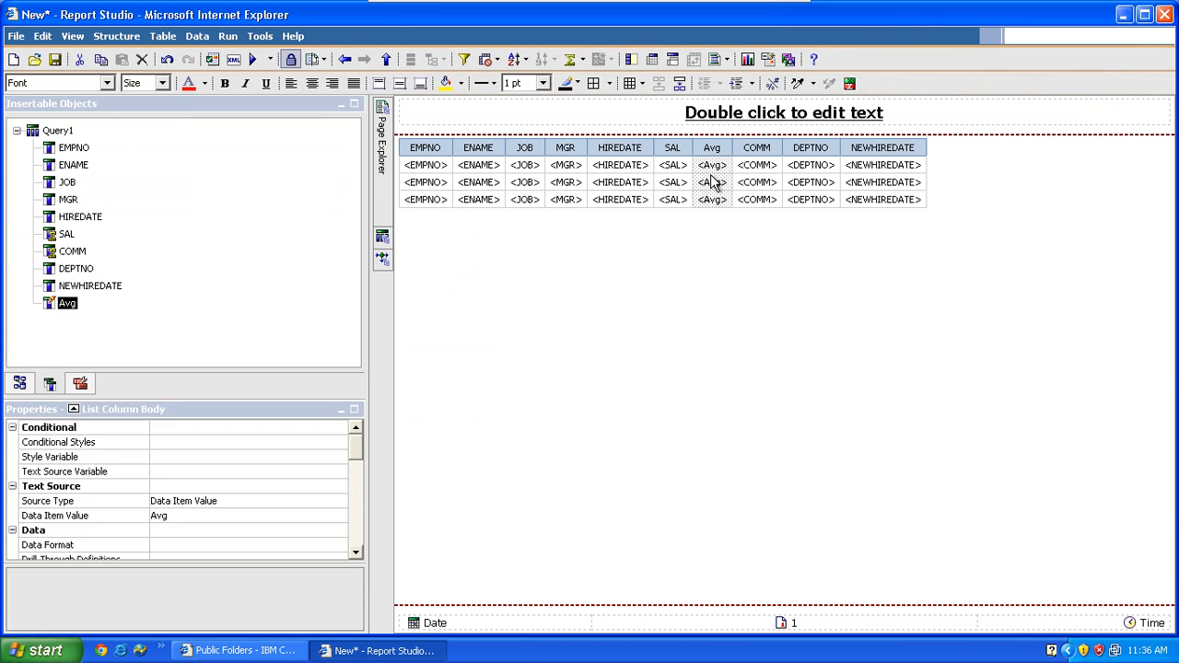
double_click(714, 182)
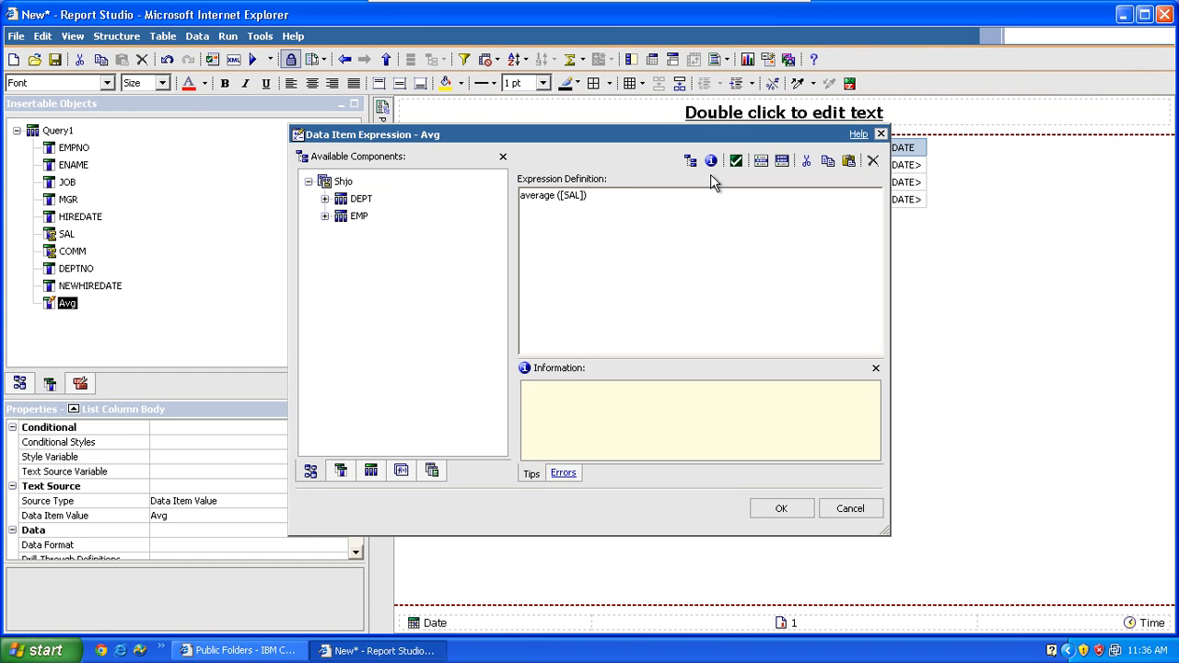
click(584, 196)
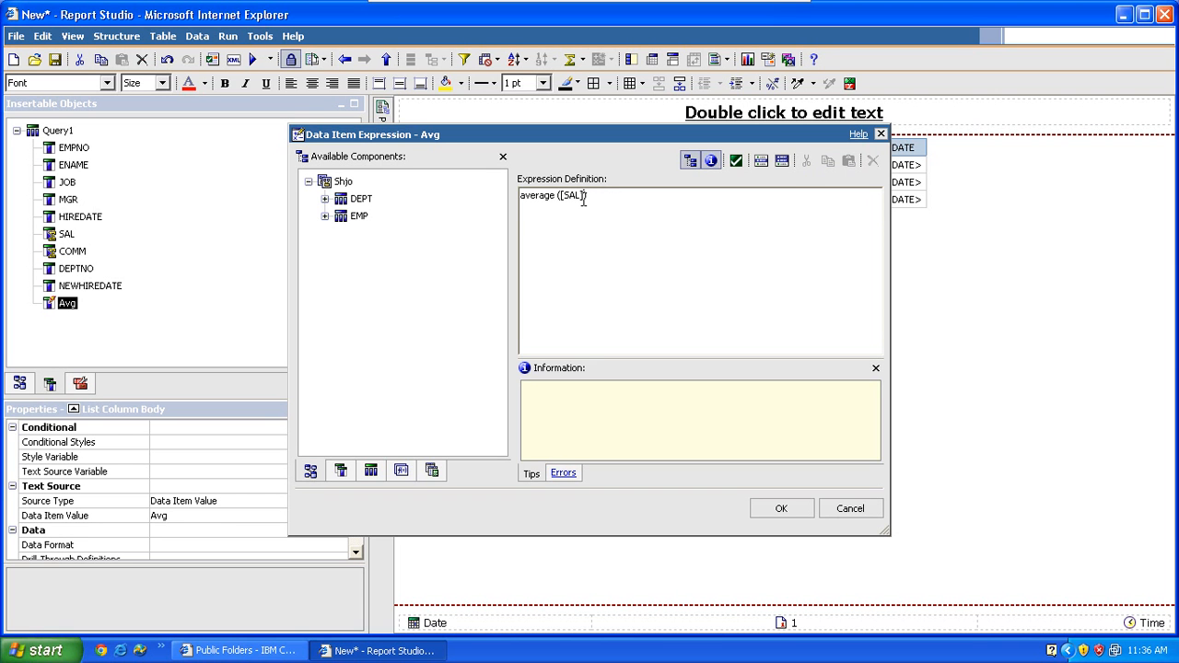
text())
text( for Re)
text(port)
click(403, 473)
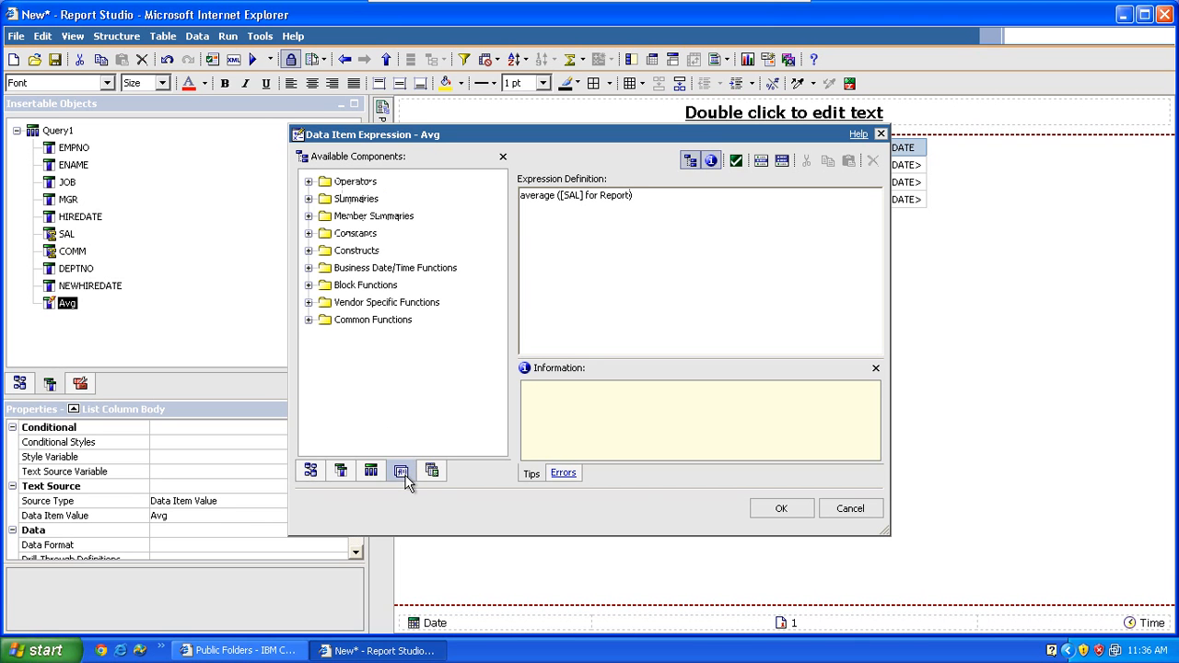
click(309, 199)
click(372, 236)
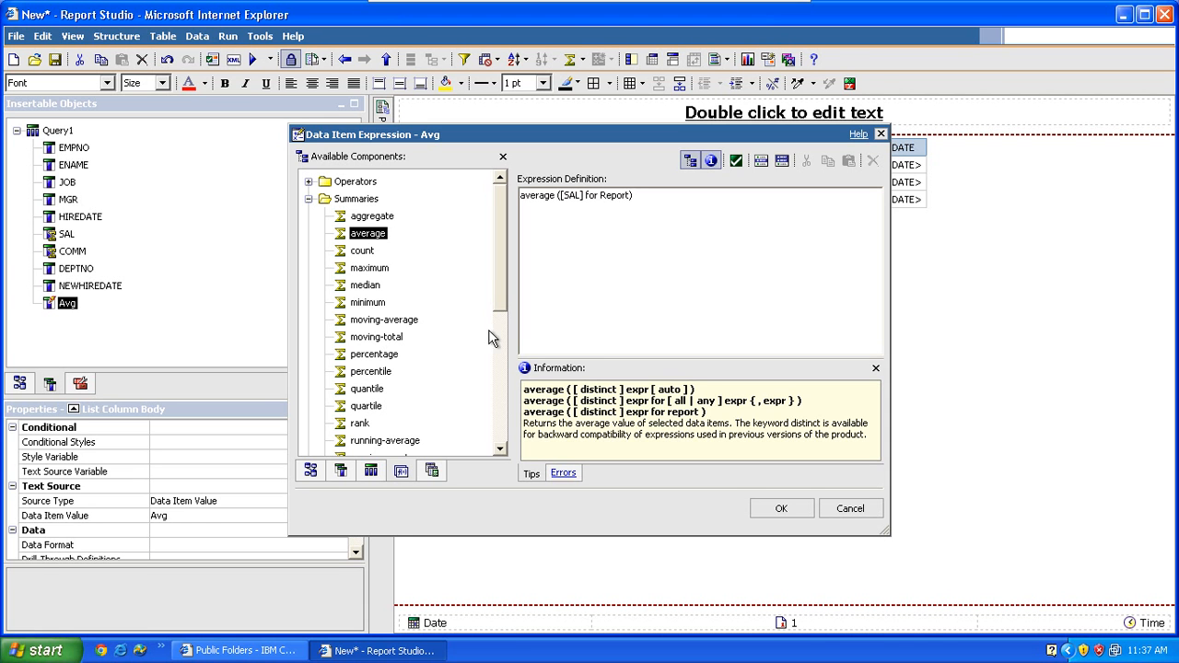
scroll(504, 311, down, 2)
mouse_move(505, 312)
mouse_down()
mouse_move(520, 419)
mouse_move(506, 406)
mouse_move(494, 295)
mouse_up()
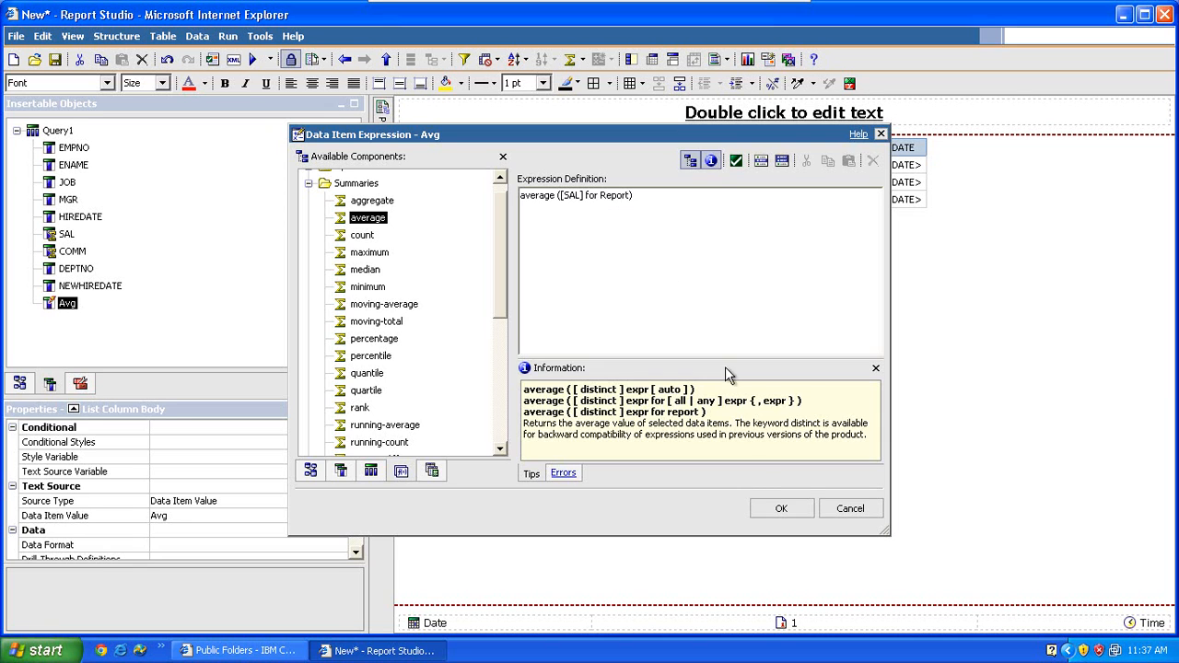
click(778, 510)
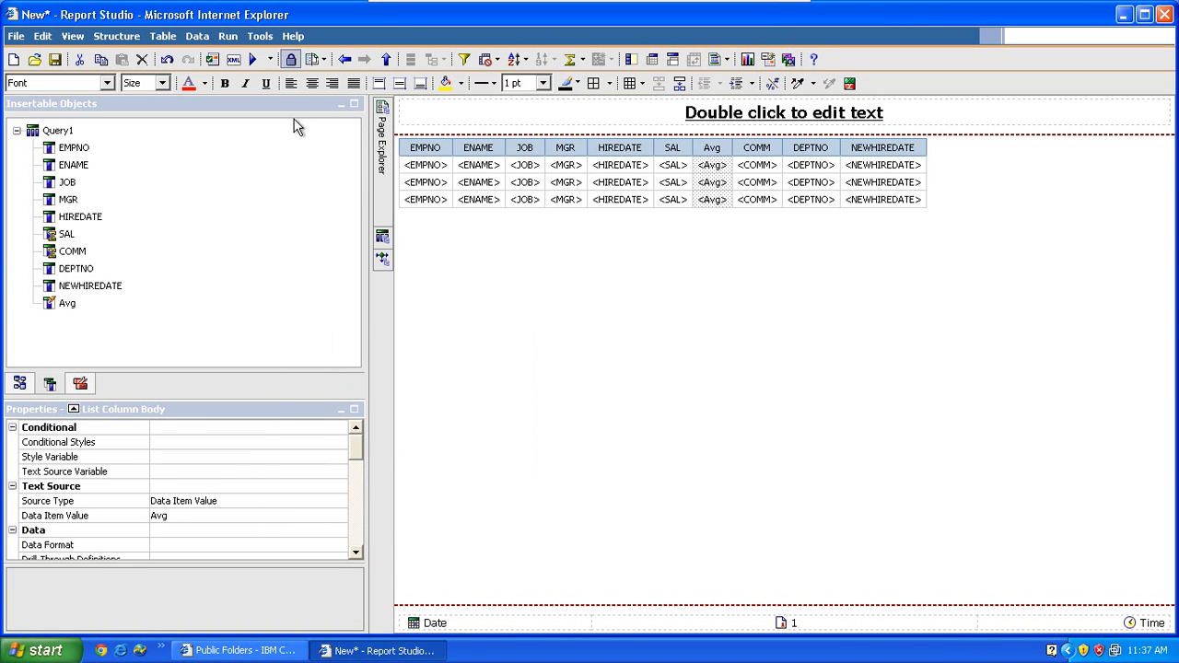
- Run the report in a maximized viewer to check the report-wide Avg values, and close it
click(258, 60)
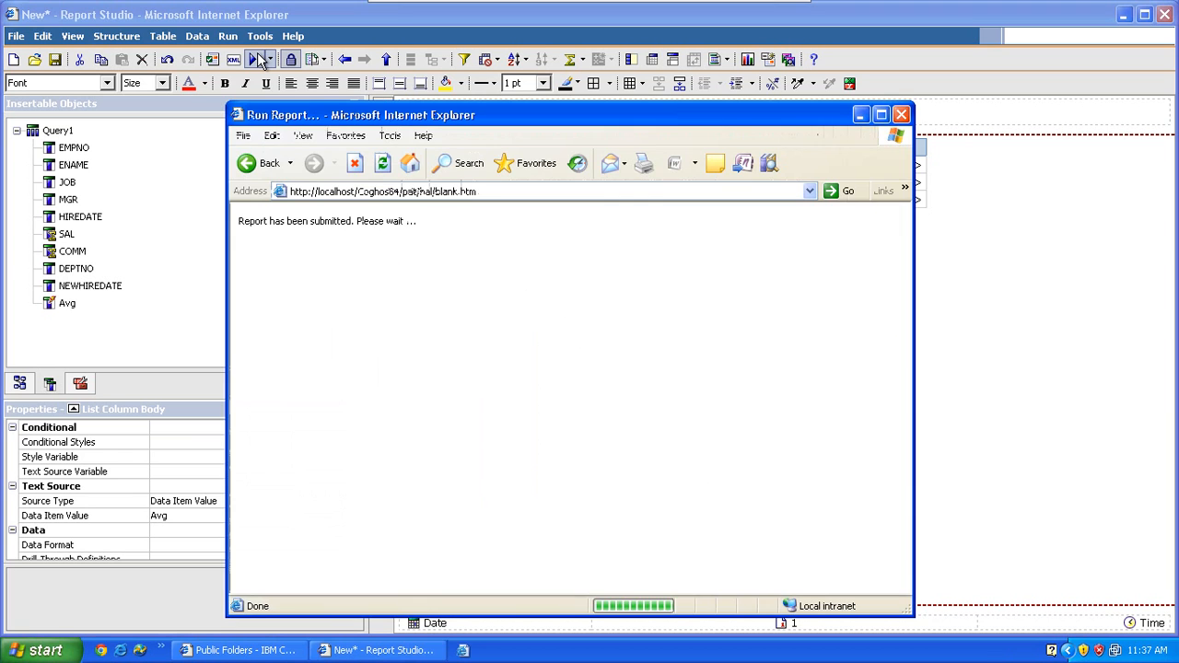
double_click(333, 118)
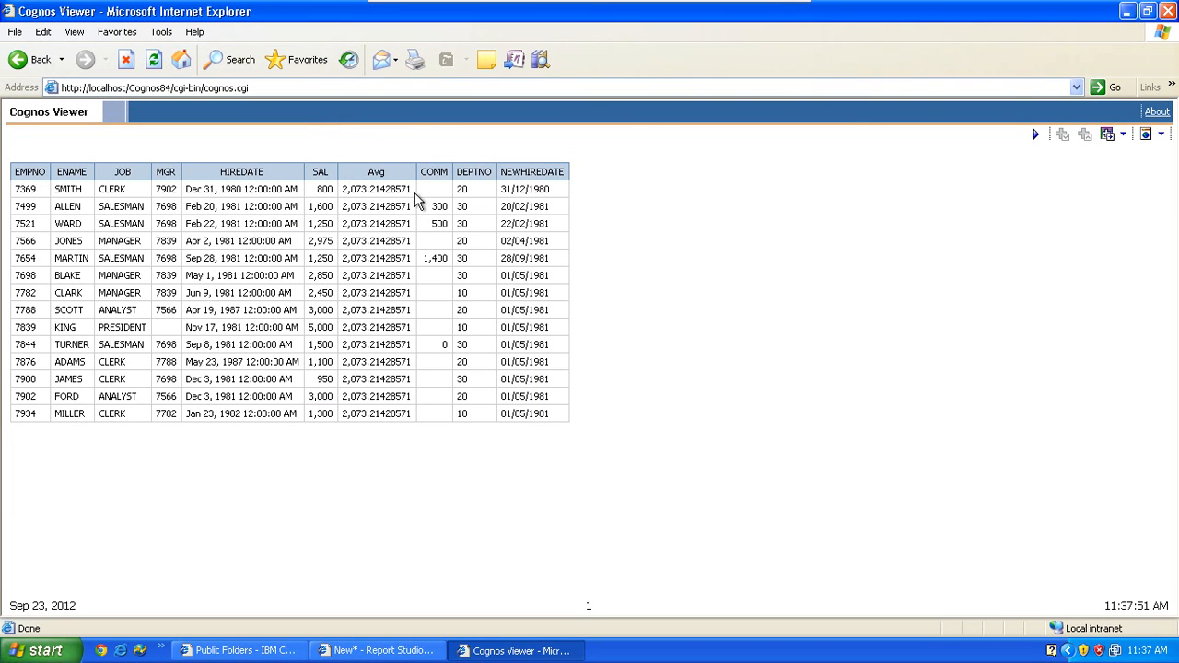
click(1168, 11)
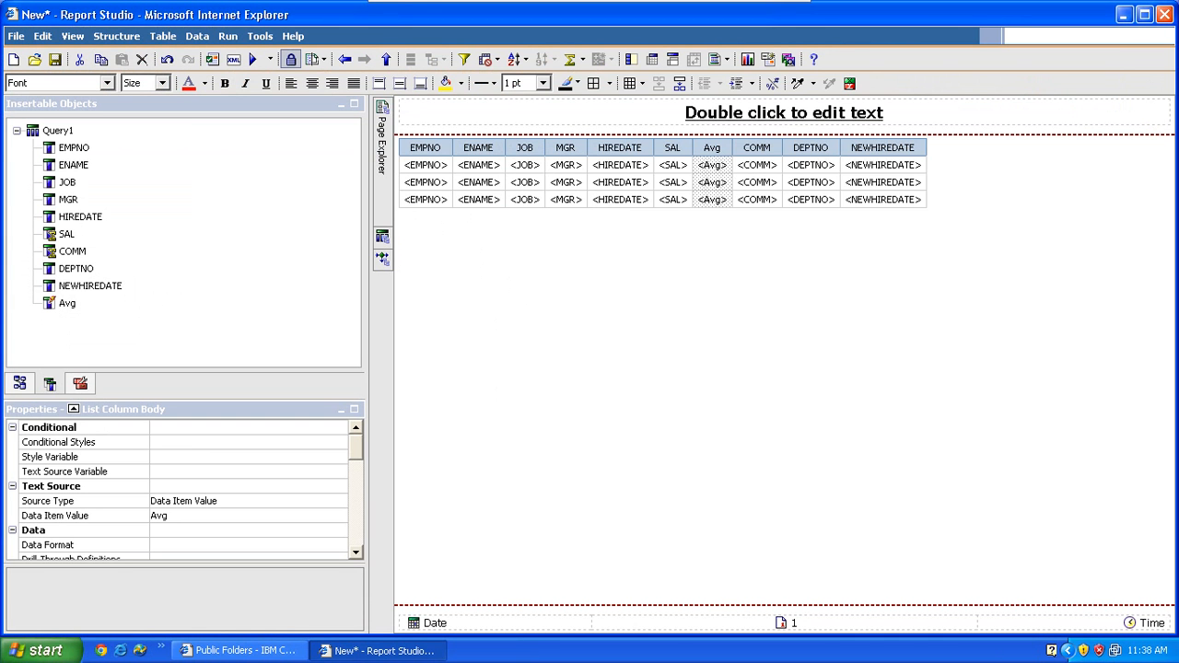
- Insert the Oracle vendor-specific round function in front of average in the Avg column's expression
double_click(724, 175)
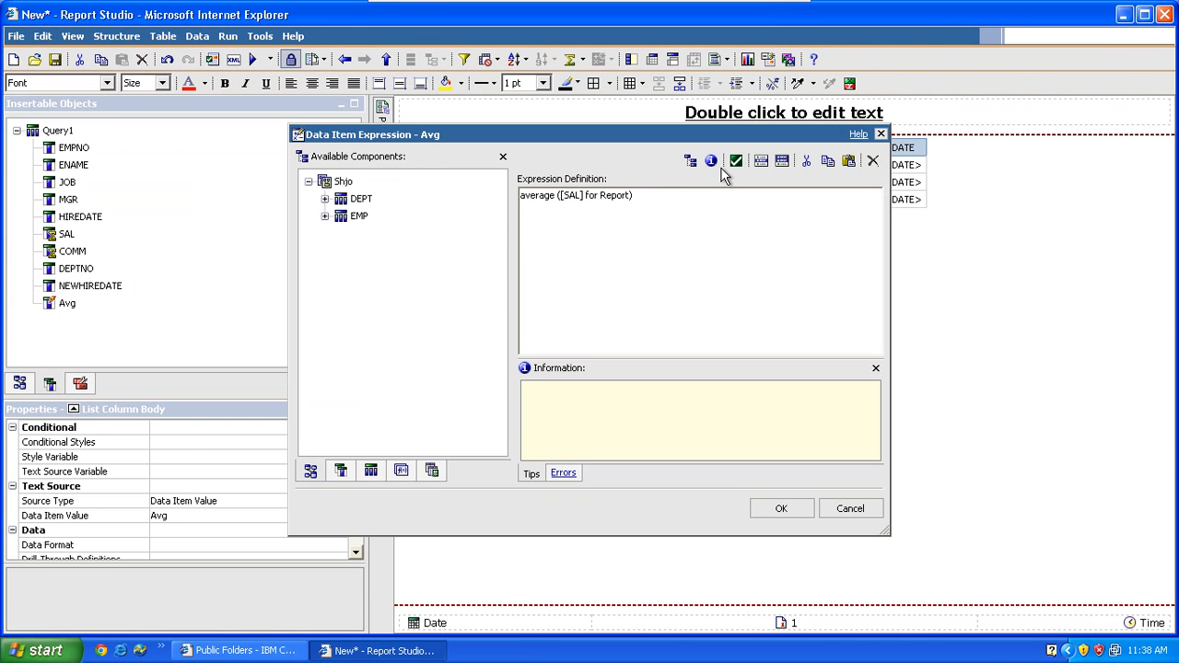
click(402, 472)
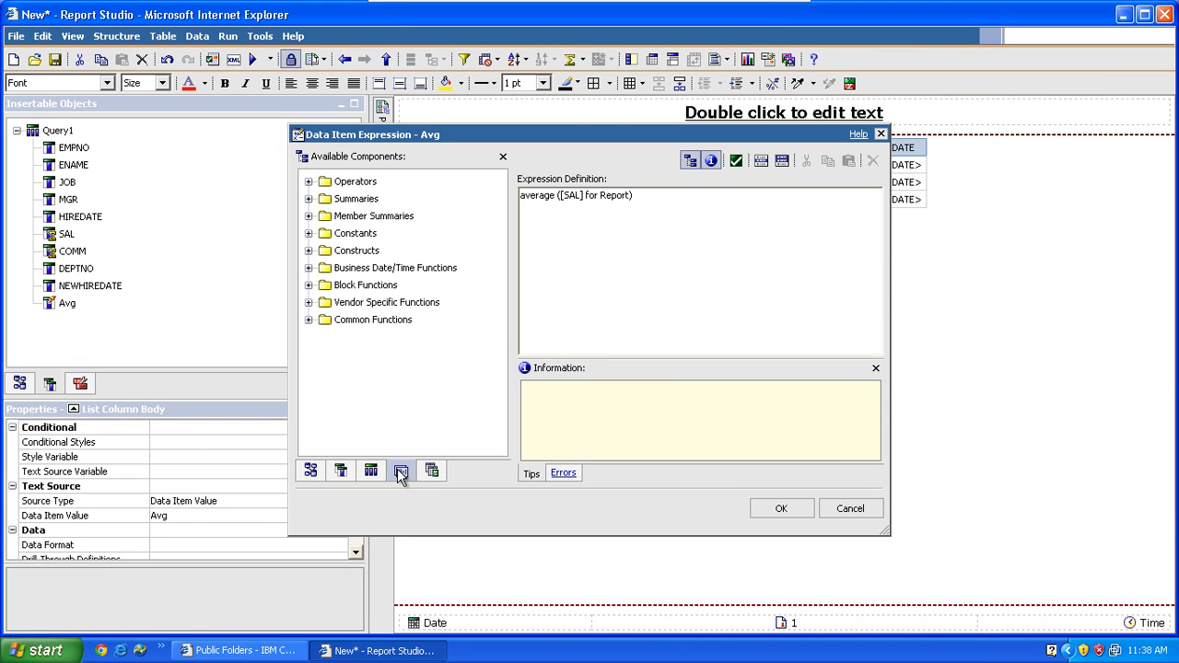
click(309, 302)
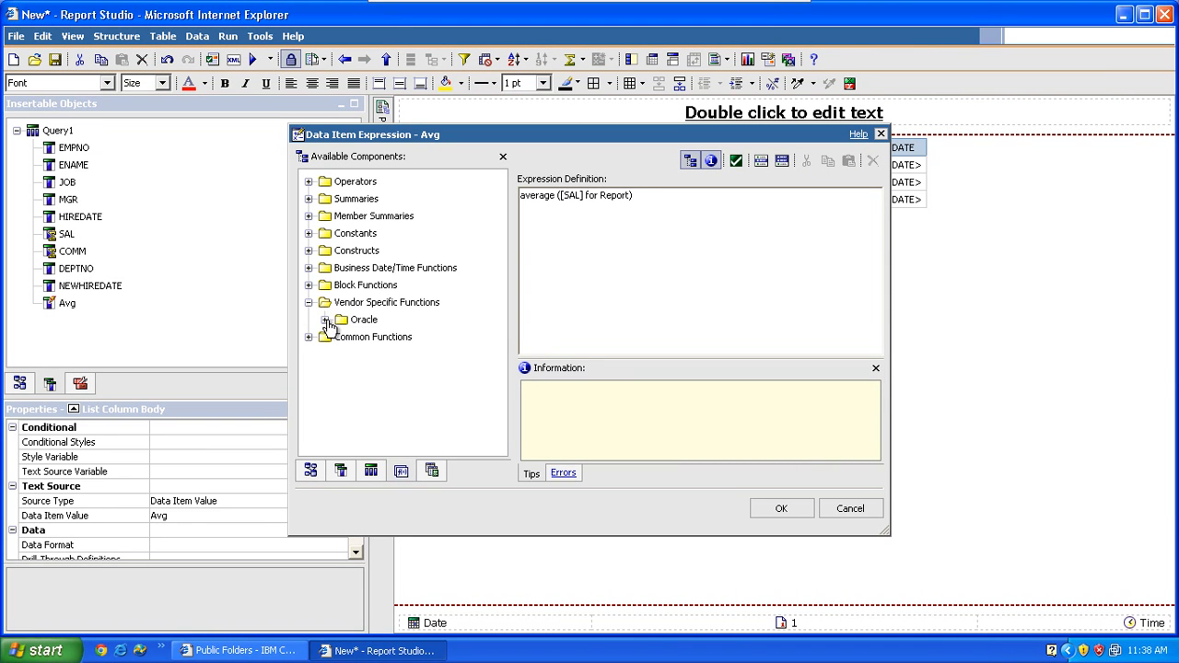
click(325, 320)
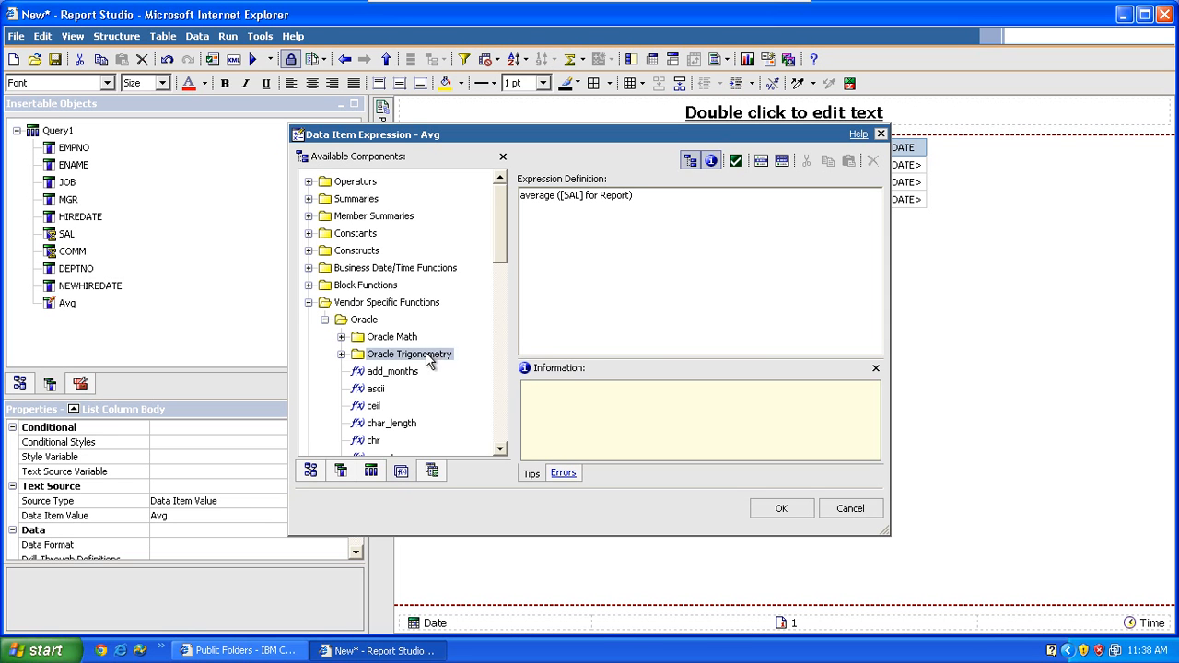
click(501, 450)
scroll(500, 454, down, 6)
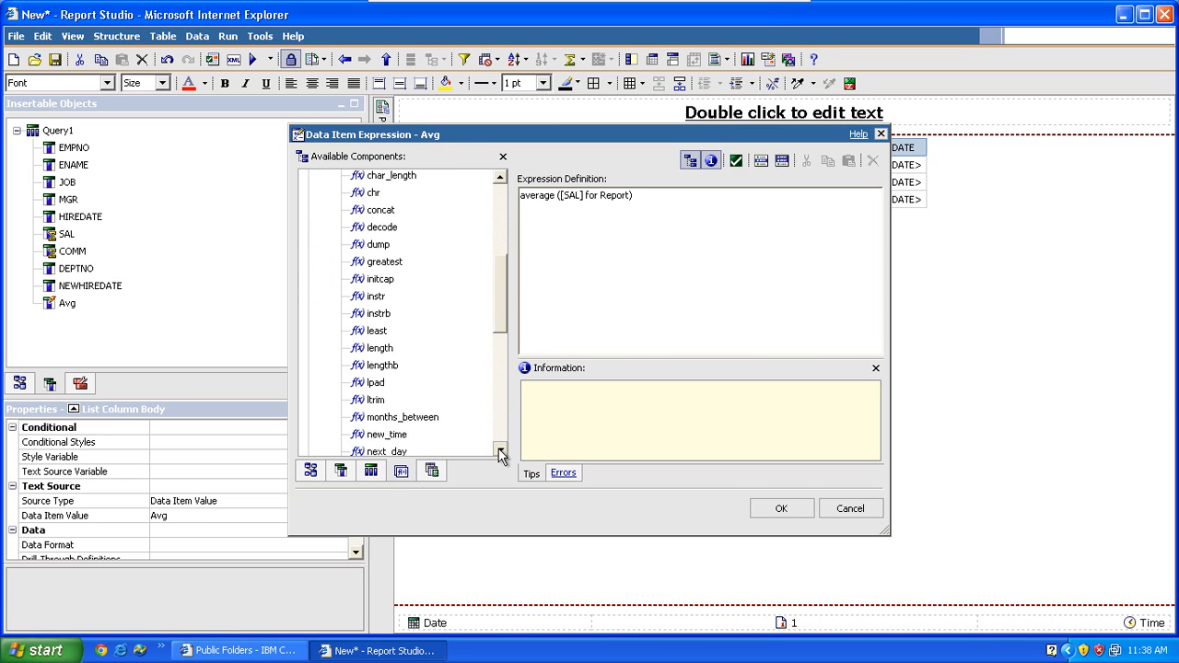
scroll(500, 454, down, 1)
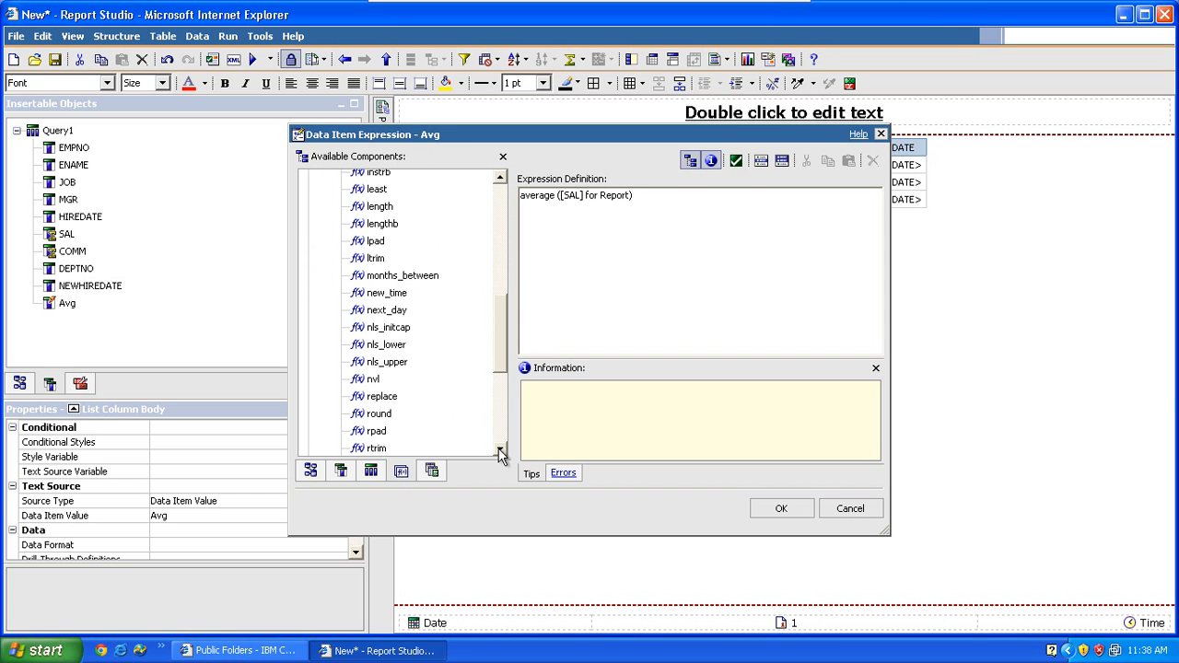
click(381, 416)
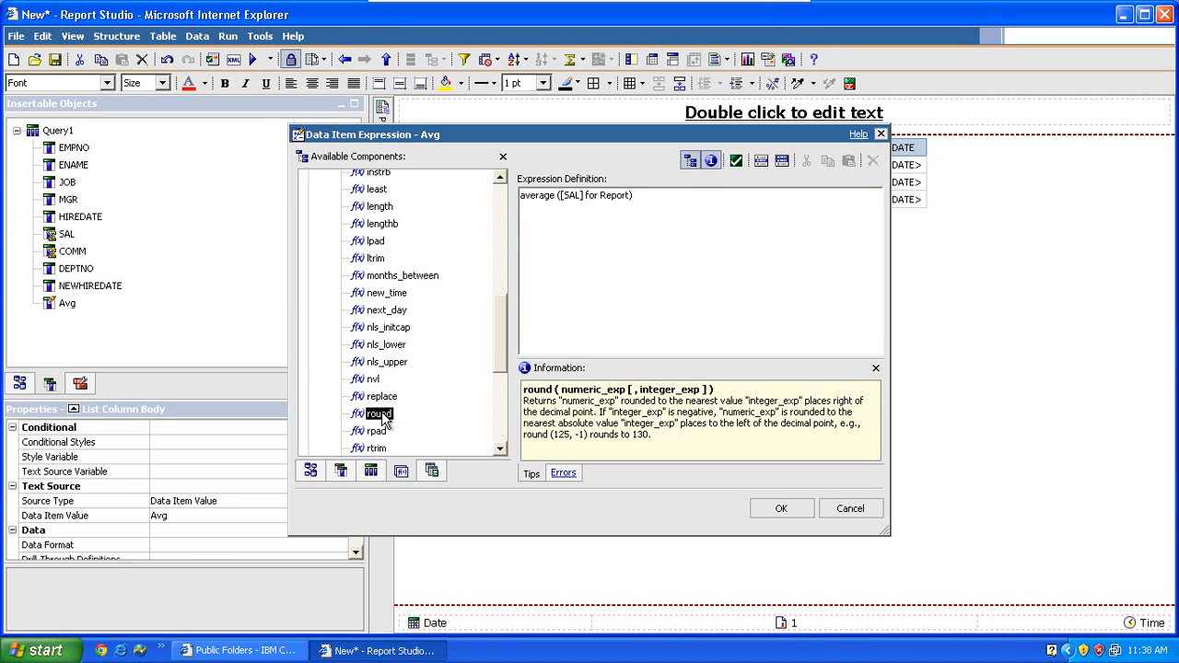
drag(382, 415, 519, 205)
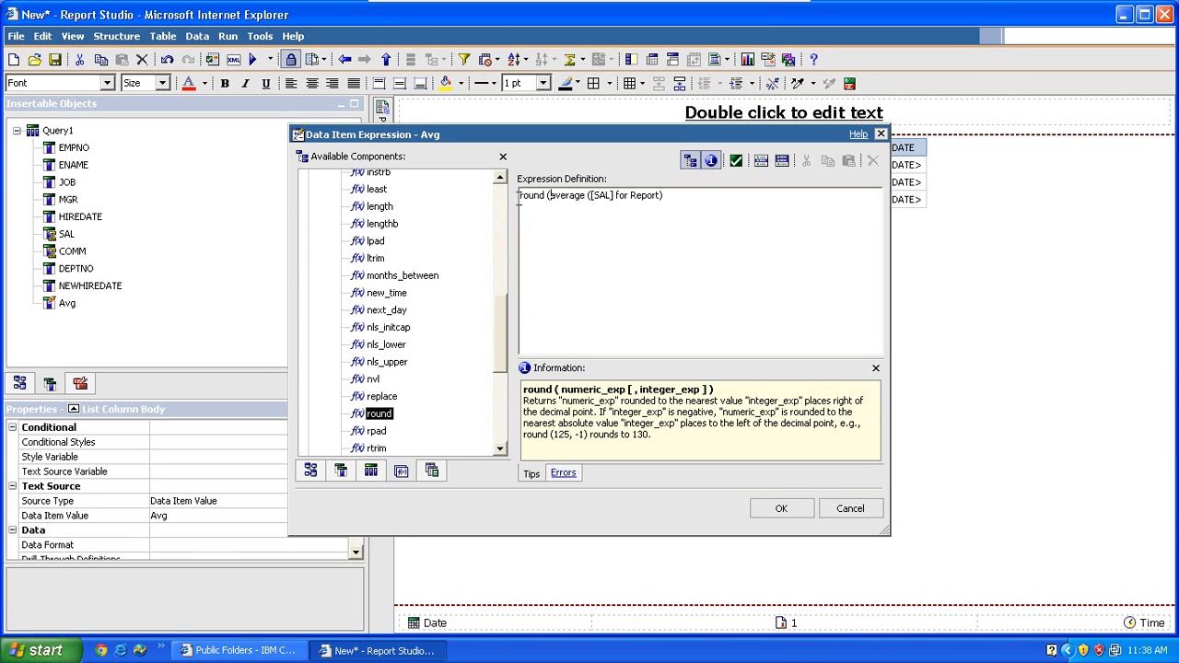
- Complete the Avg expression's round function with 0 decimal places and its closing parenthesis, and save the expression
click(696, 200)
text(),0))
click(773, 509)
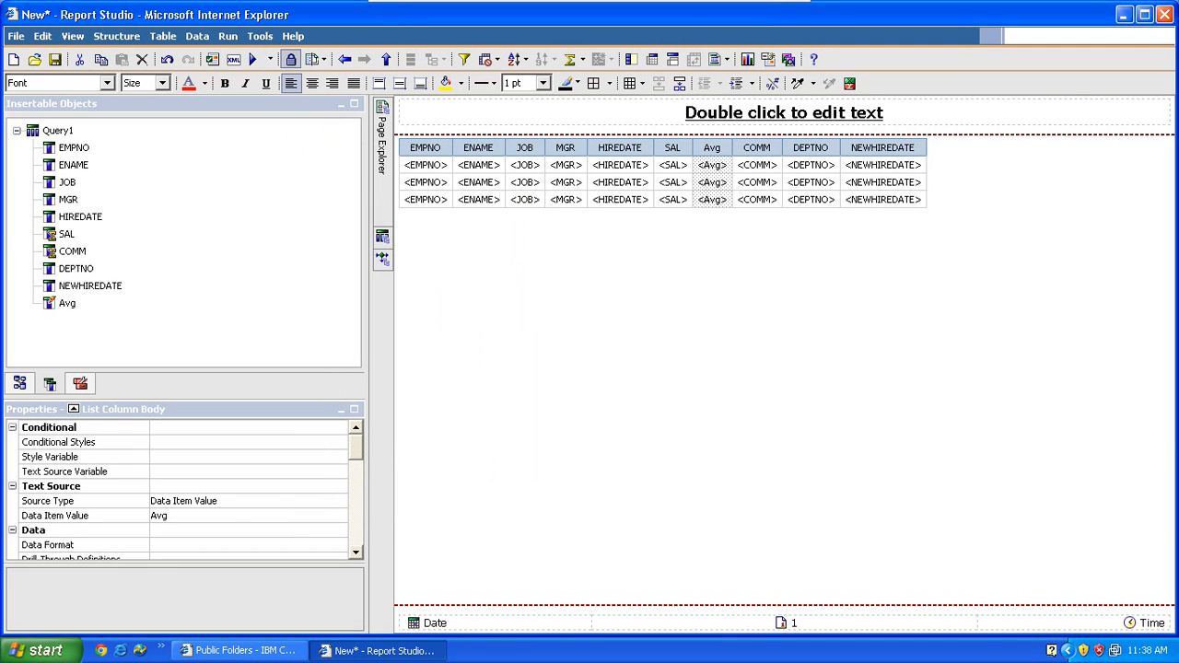
- Run the report to check the rounded Avg values, and close the viewer
click(255, 62)
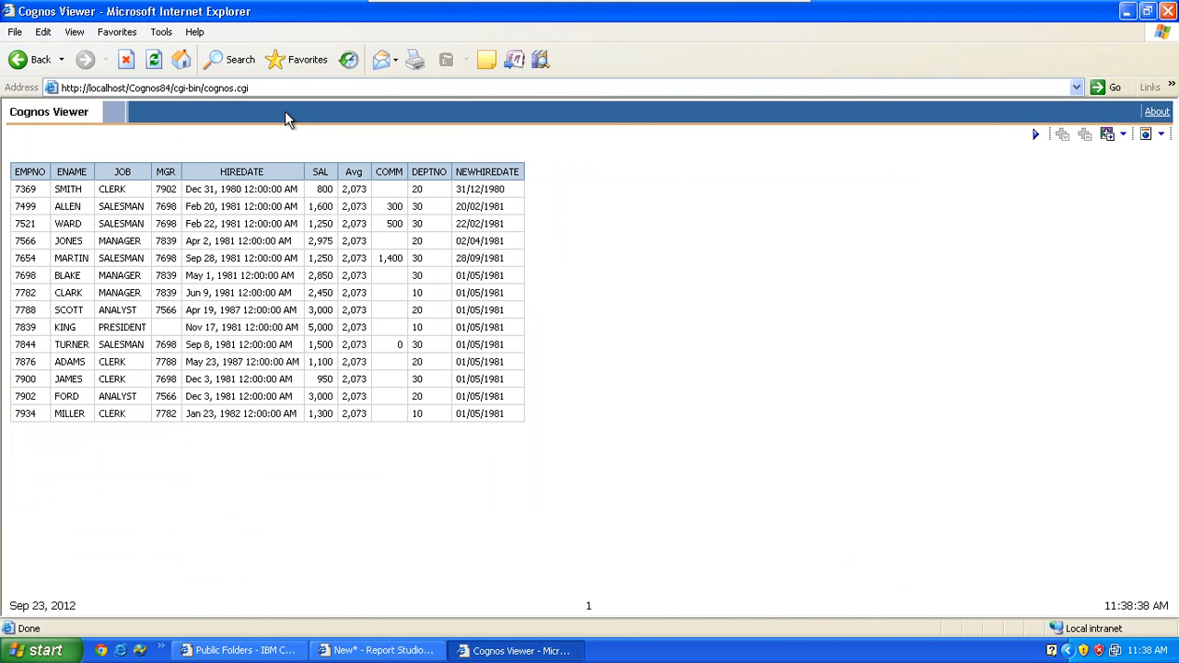
click(1168, 14)
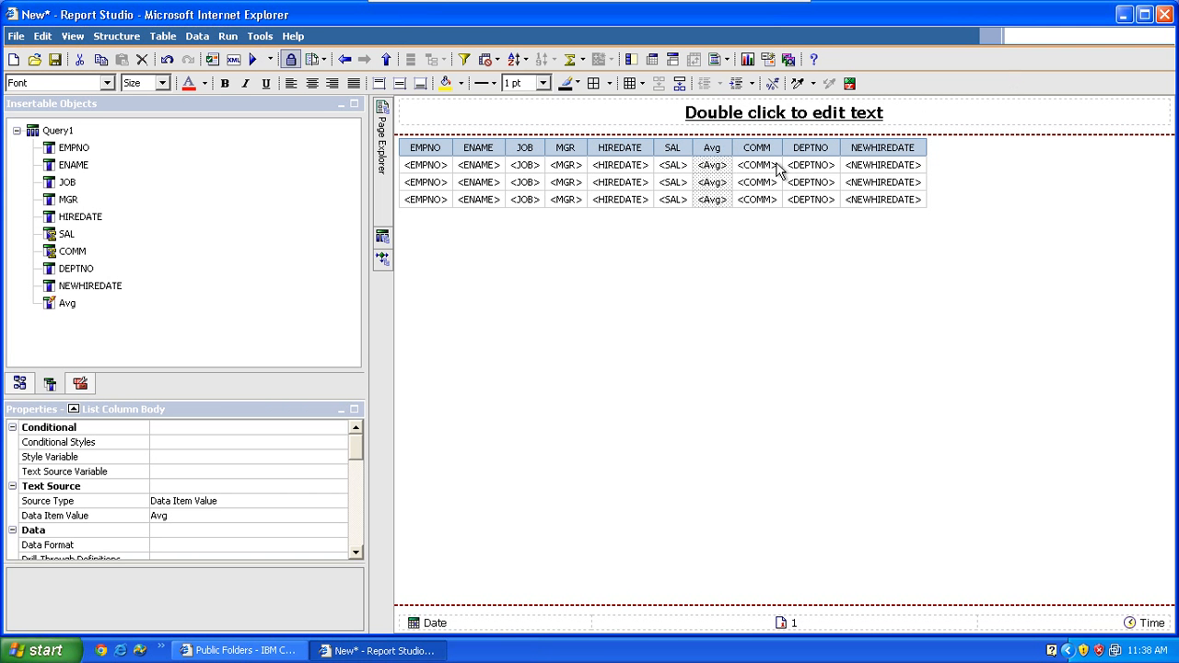
- Look up the syntax tip of the cast common function from the Avg column's expression editor, and close the editor without saving
double_click(721, 174)
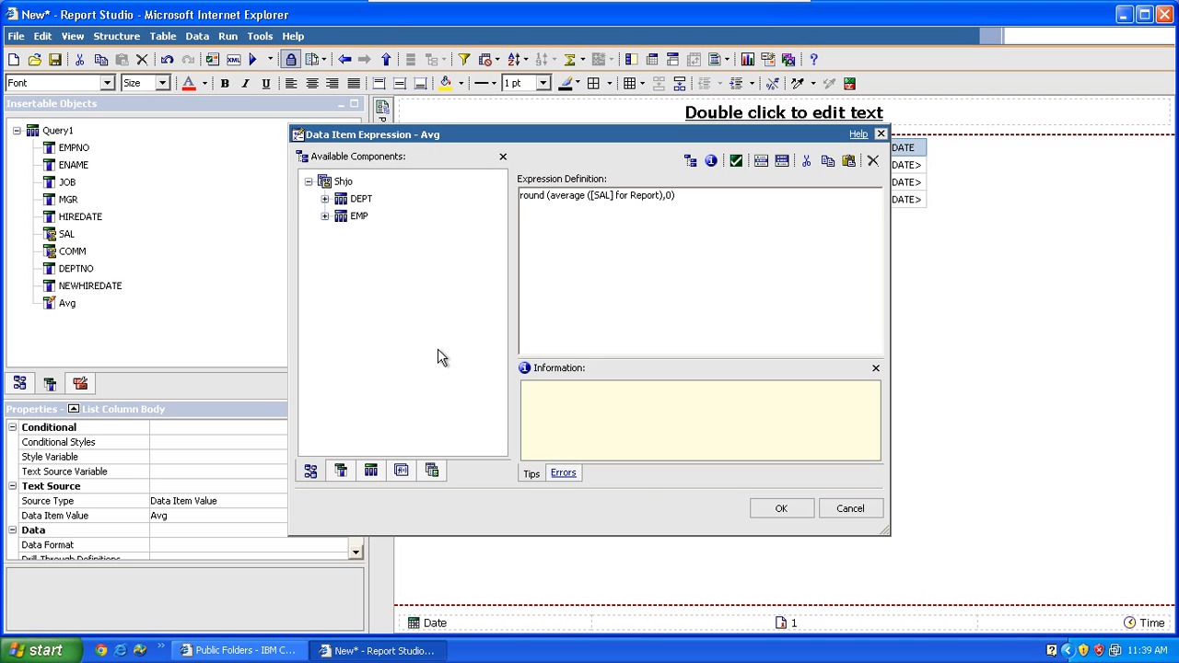
click(402, 474)
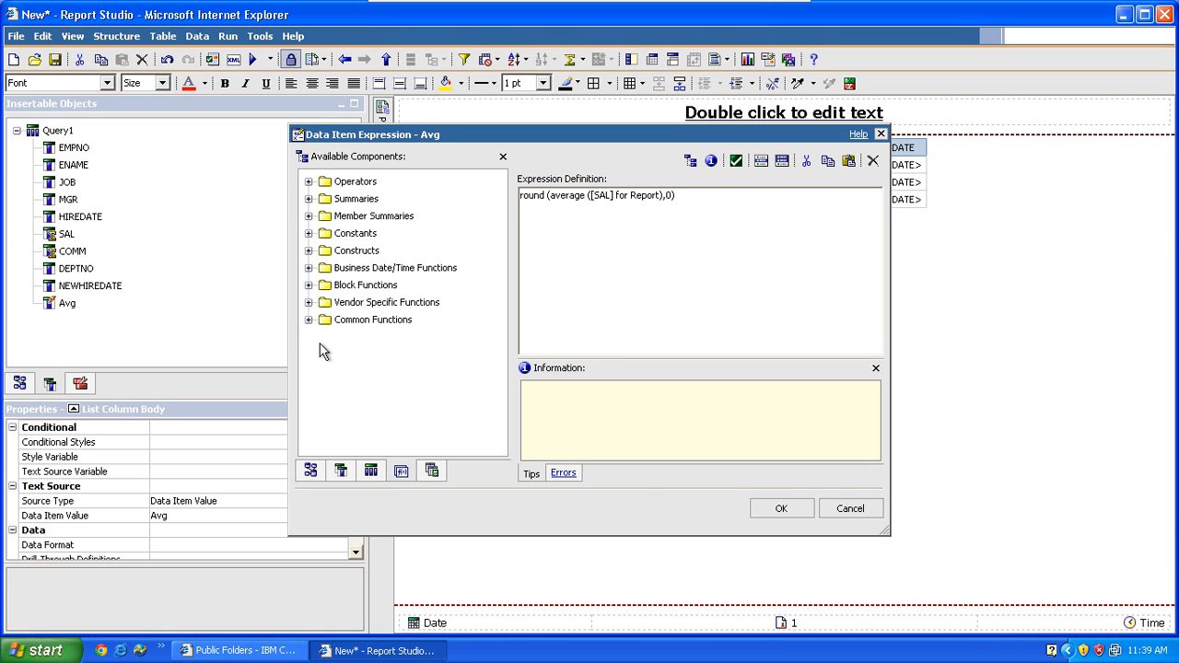
click(309, 322)
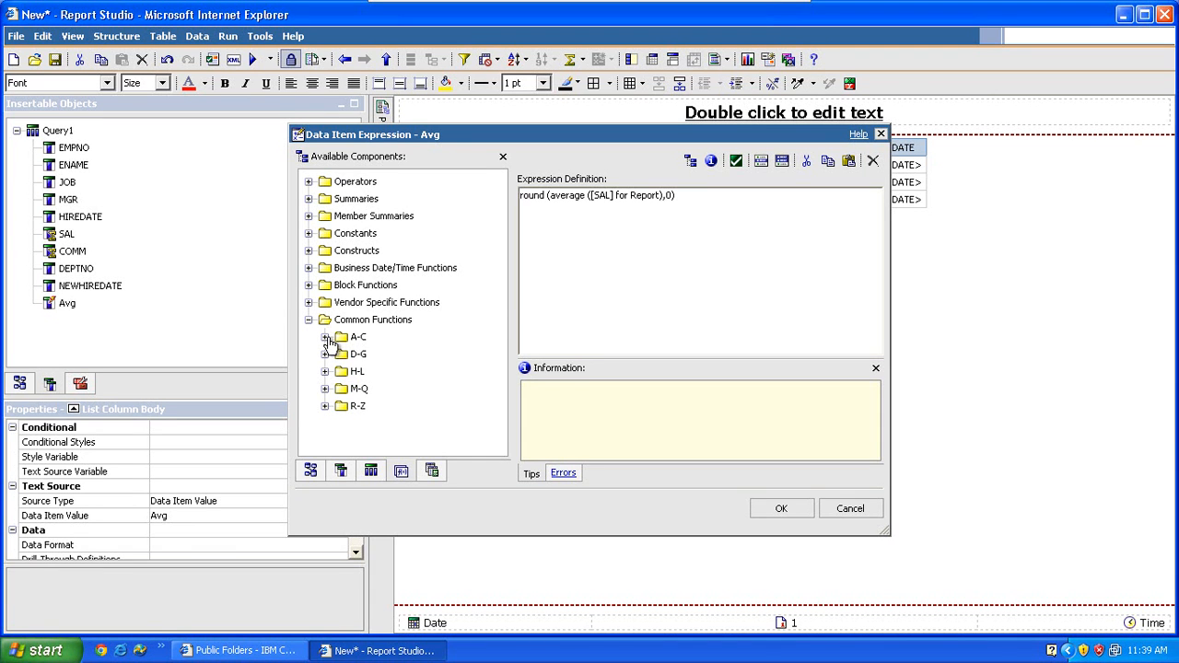
click(324, 338)
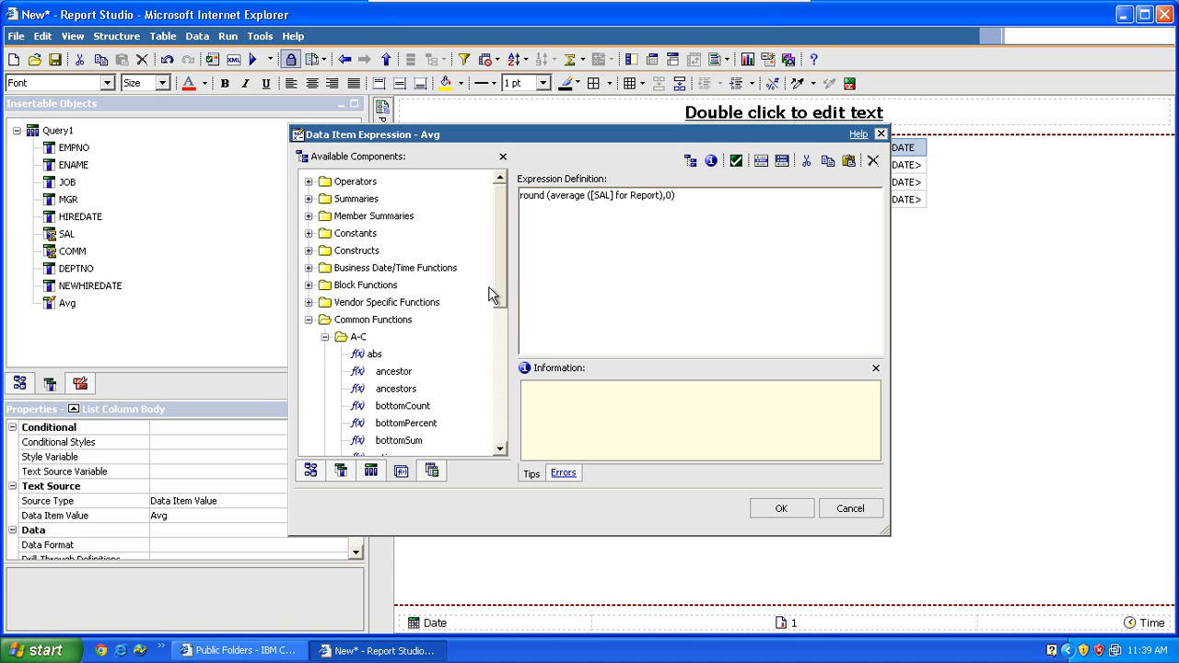
drag(499, 292, 505, 346)
click(384, 351)
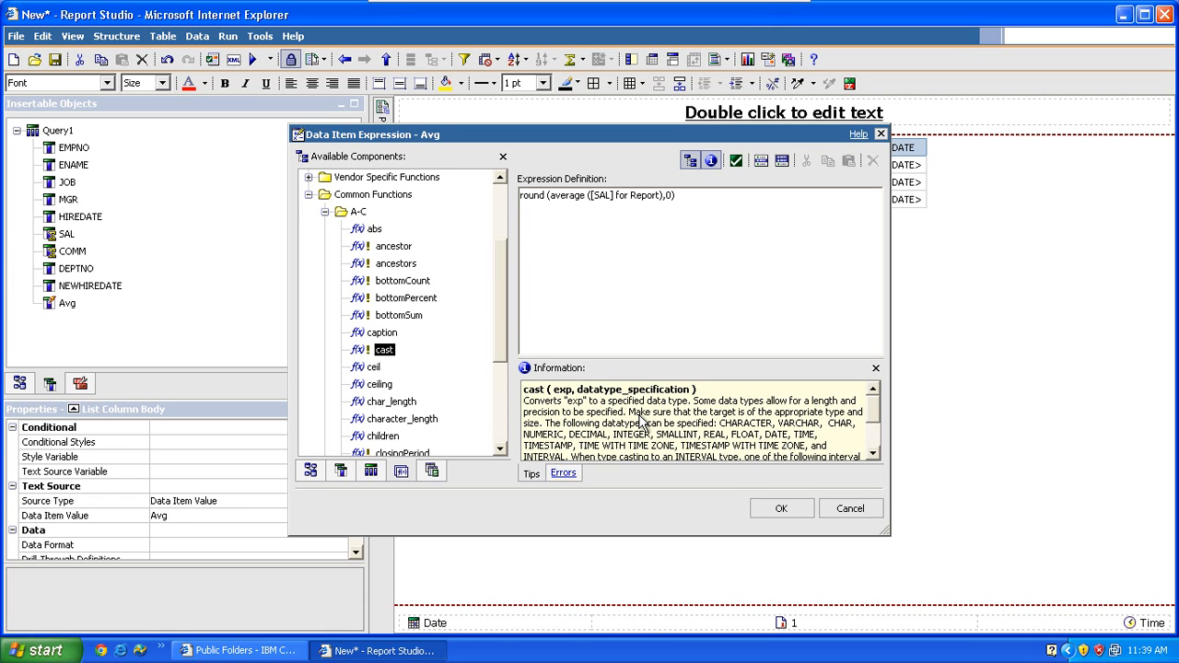
click(852, 509)
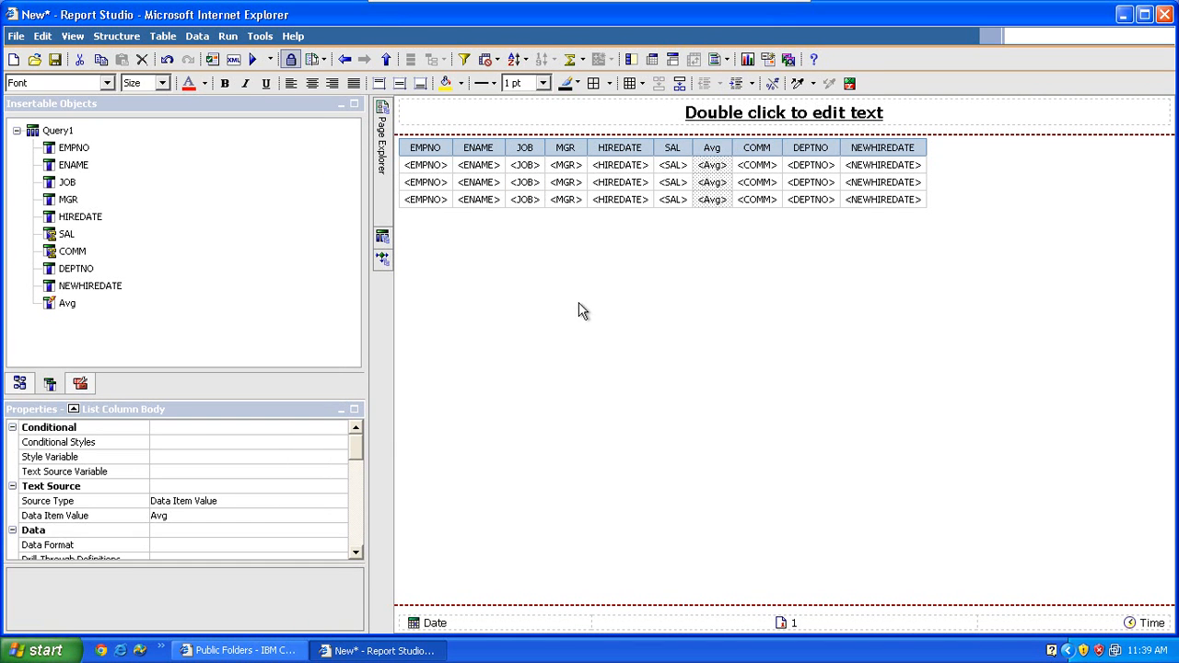
- Cut the Avg column out of the list layout, keeping its data item in Query1
click(673, 188)
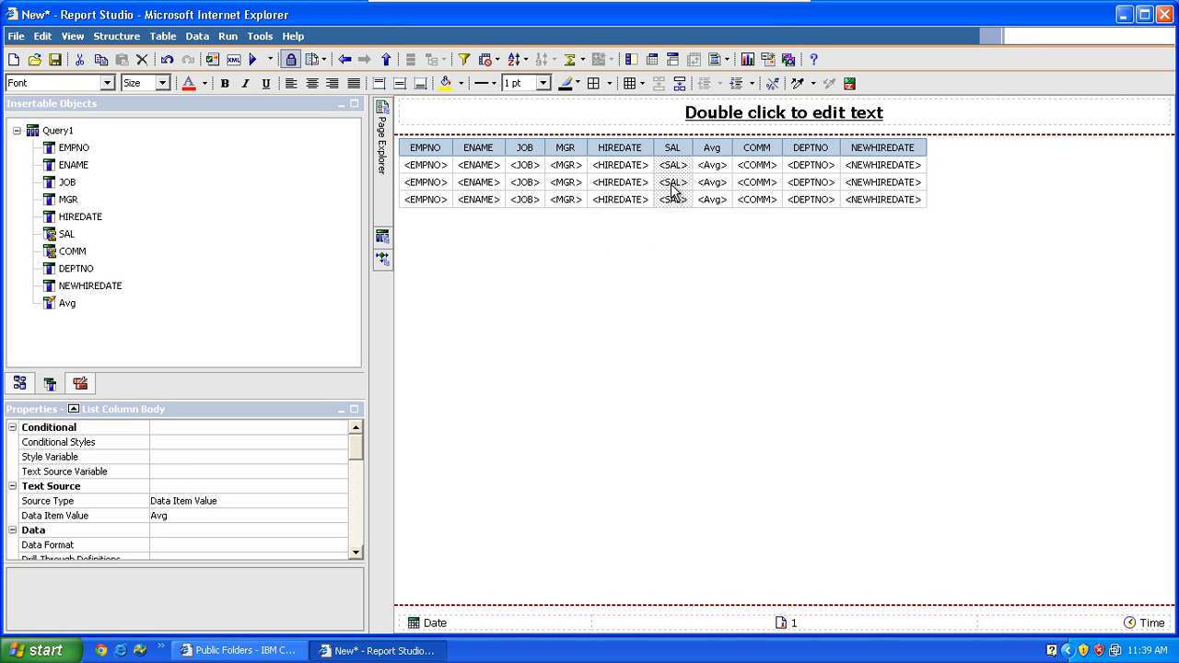
click(710, 149)
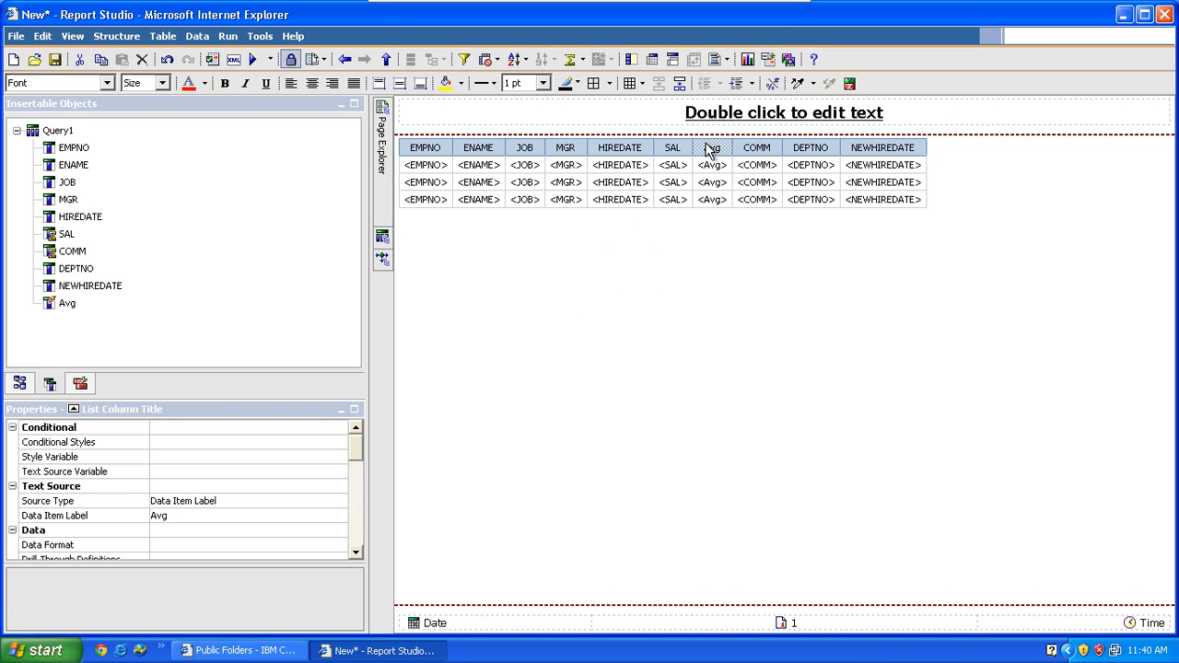
right_click(709, 149)
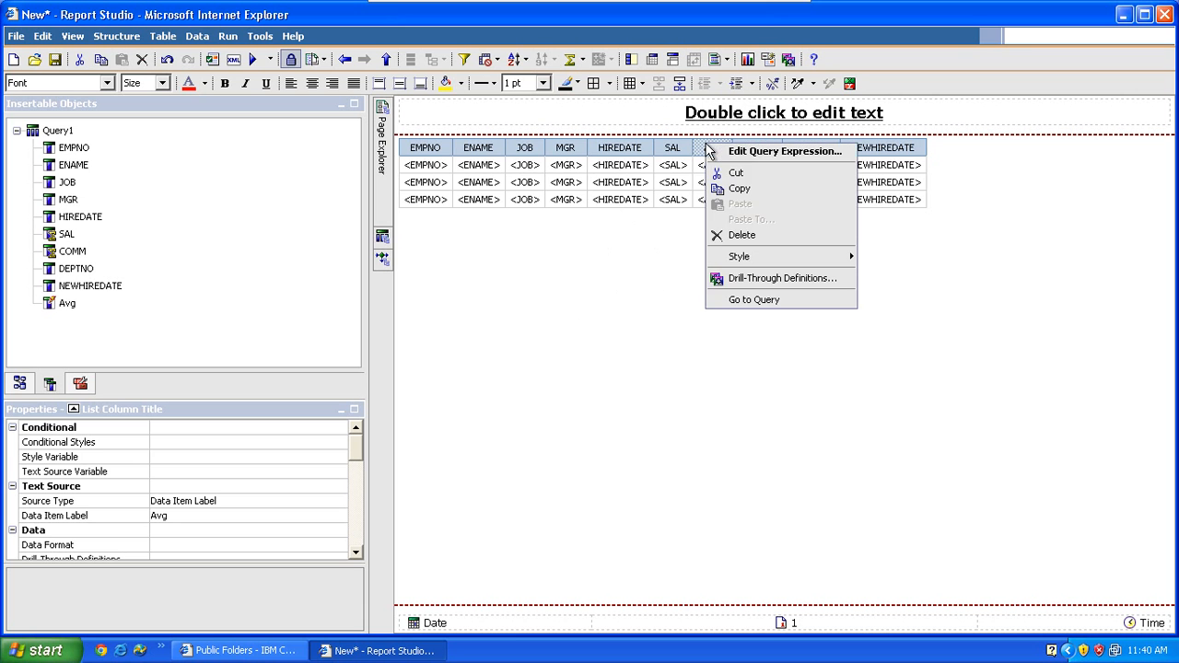
click(743, 184)
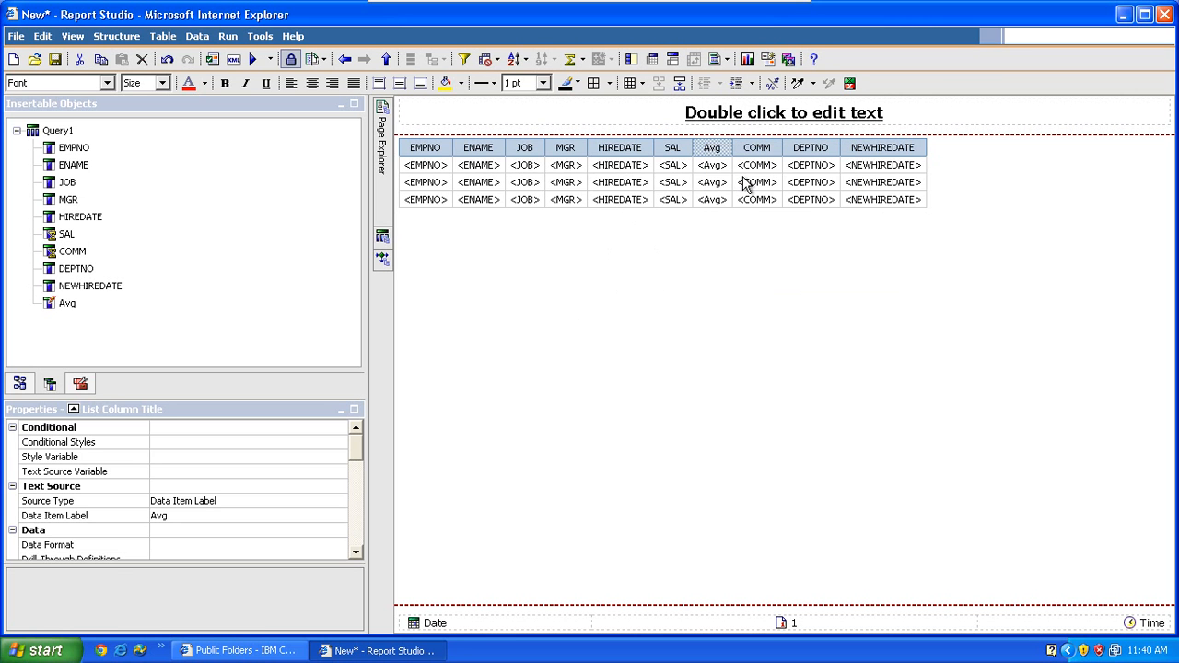
- Add an advanced conditional style to the SAL column with the condition [Query1].[SAL]>=[Query1].[Avg]
click(670, 169)
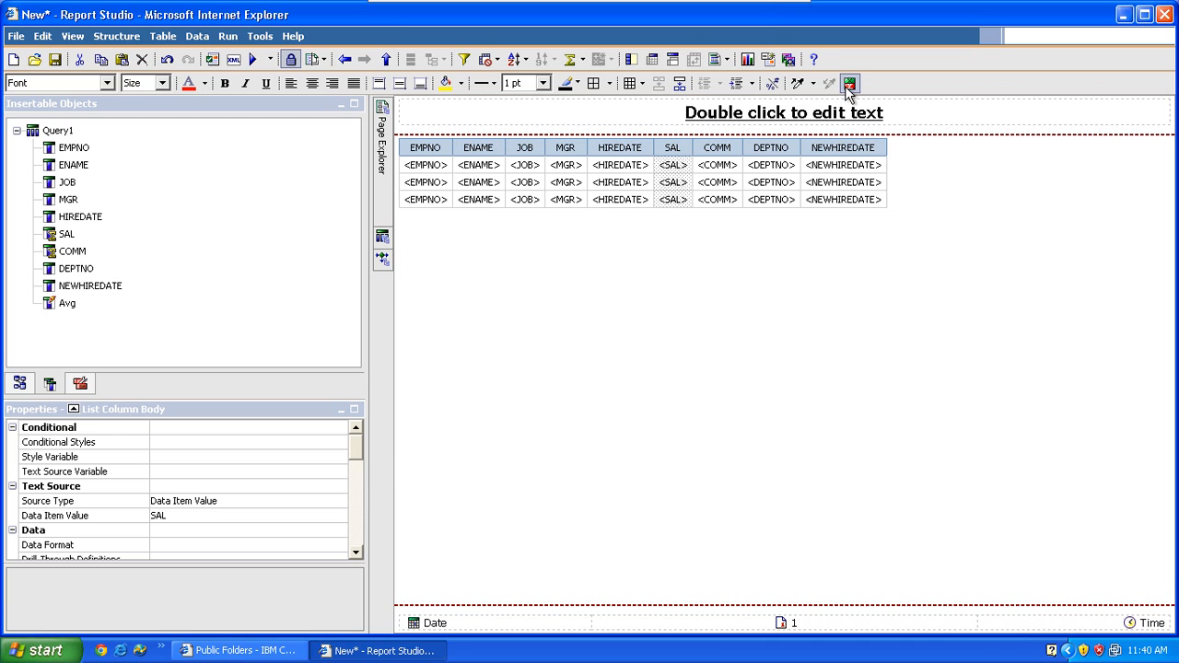
click(848, 84)
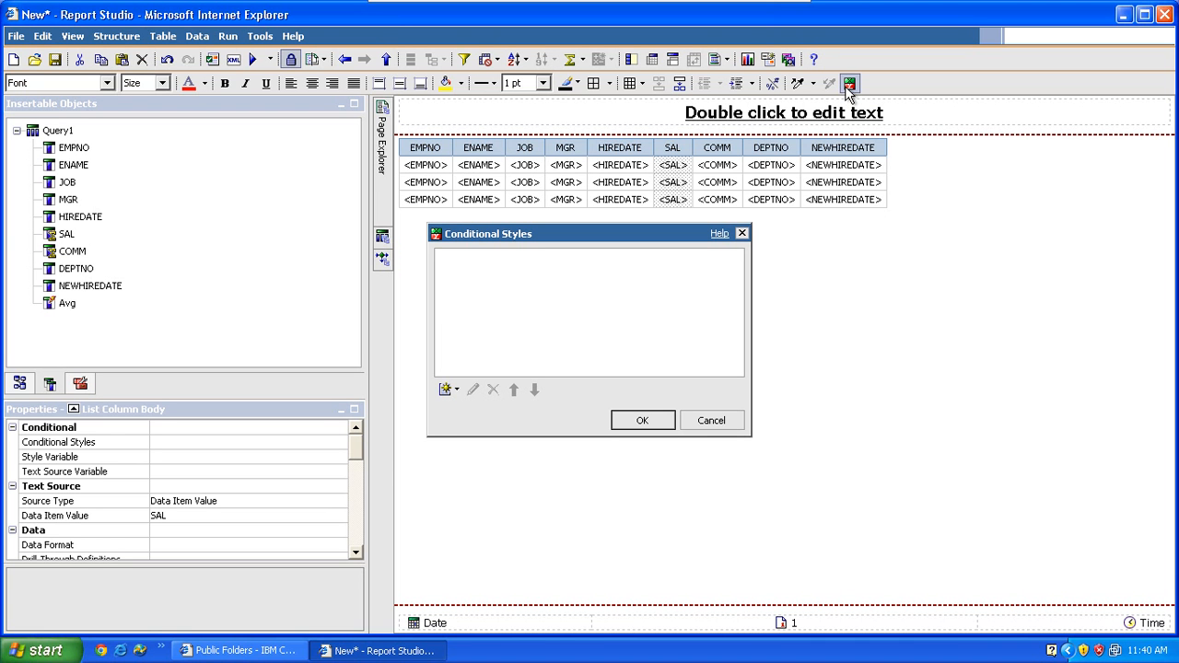
click(452, 392)
click(463, 439)
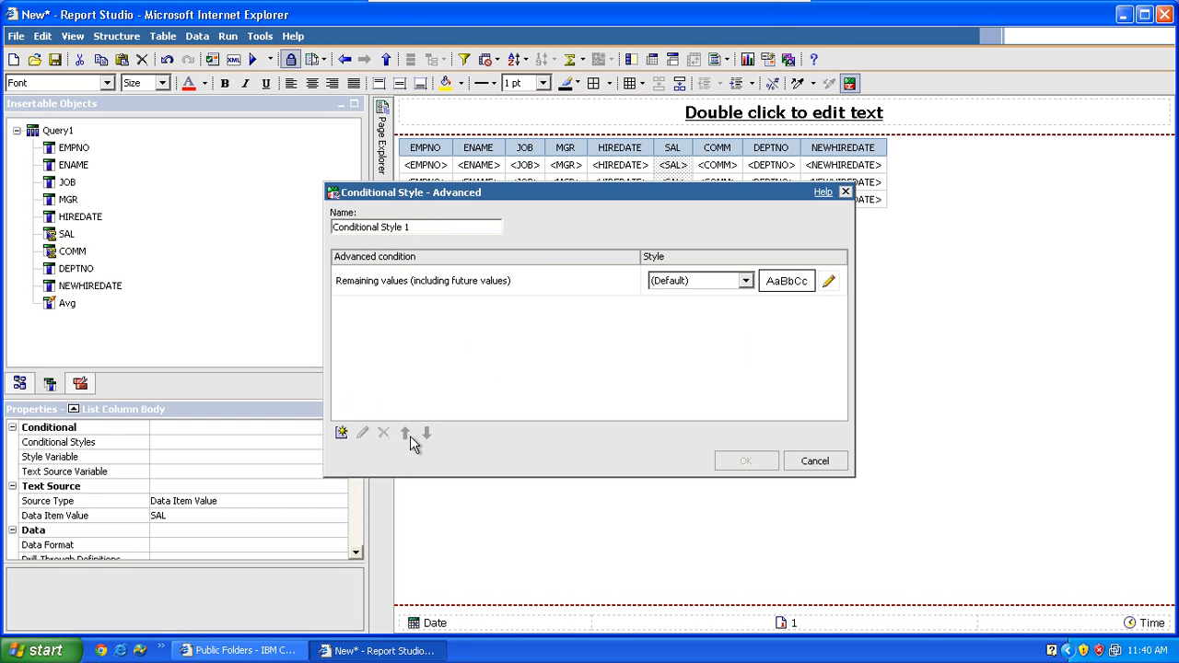
click(342, 433)
click(359, 287)
click(360, 286)
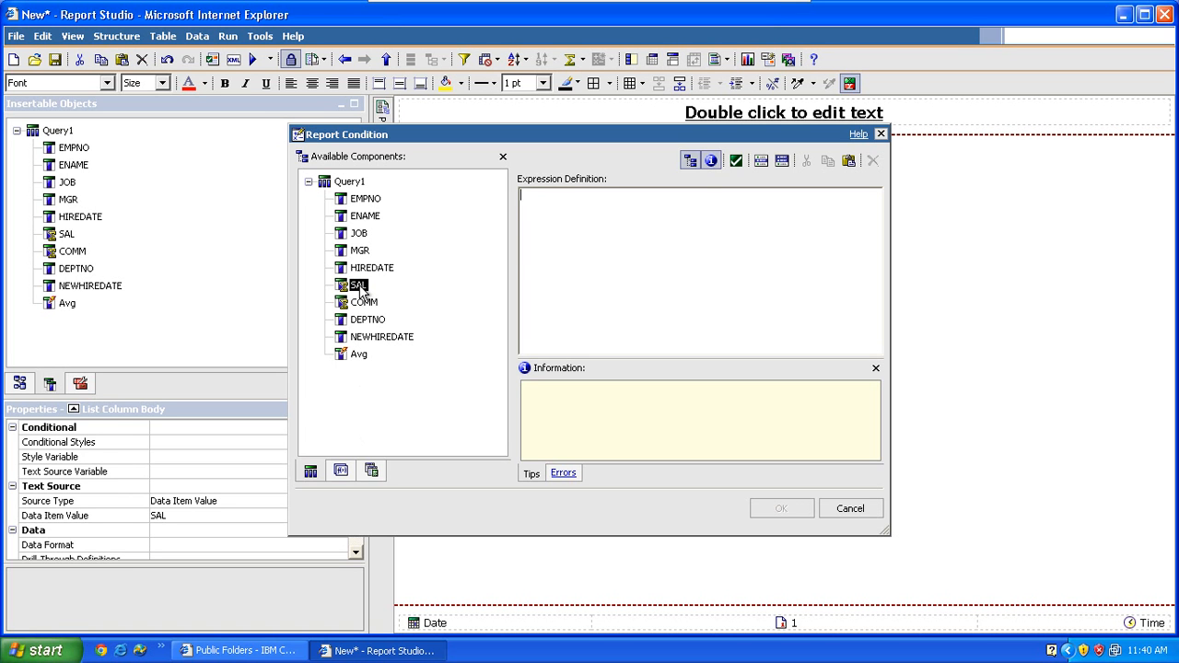
drag(359, 287, 540, 248)
text(>=)
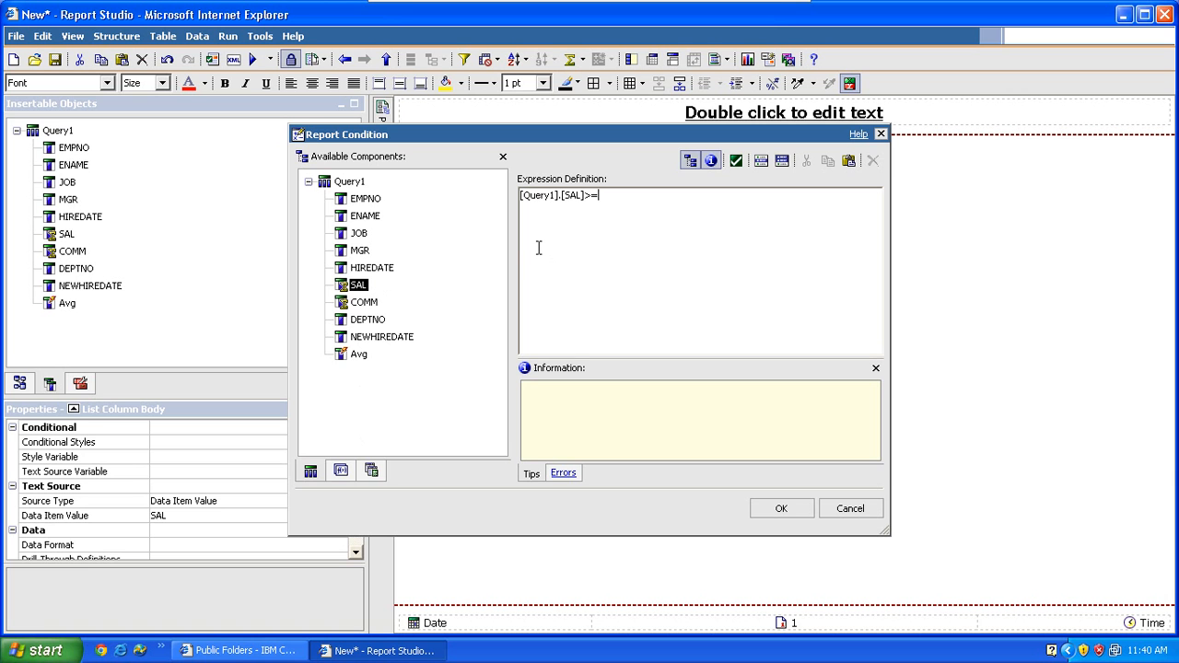
double_click(359, 356)
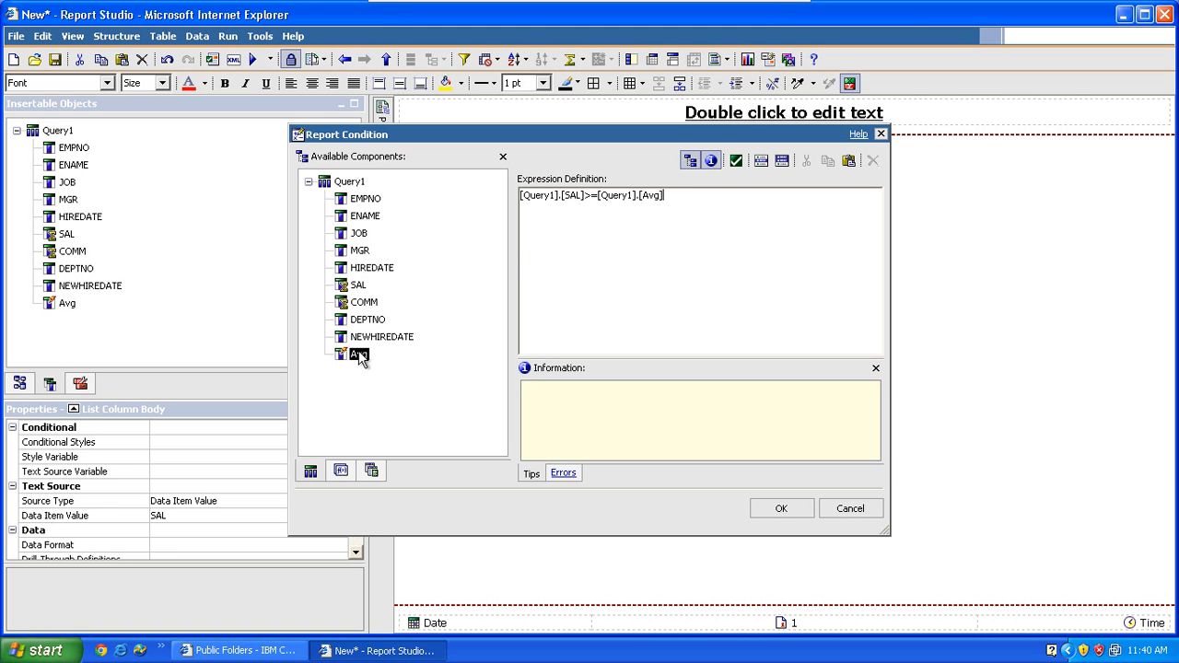
click(778, 507)
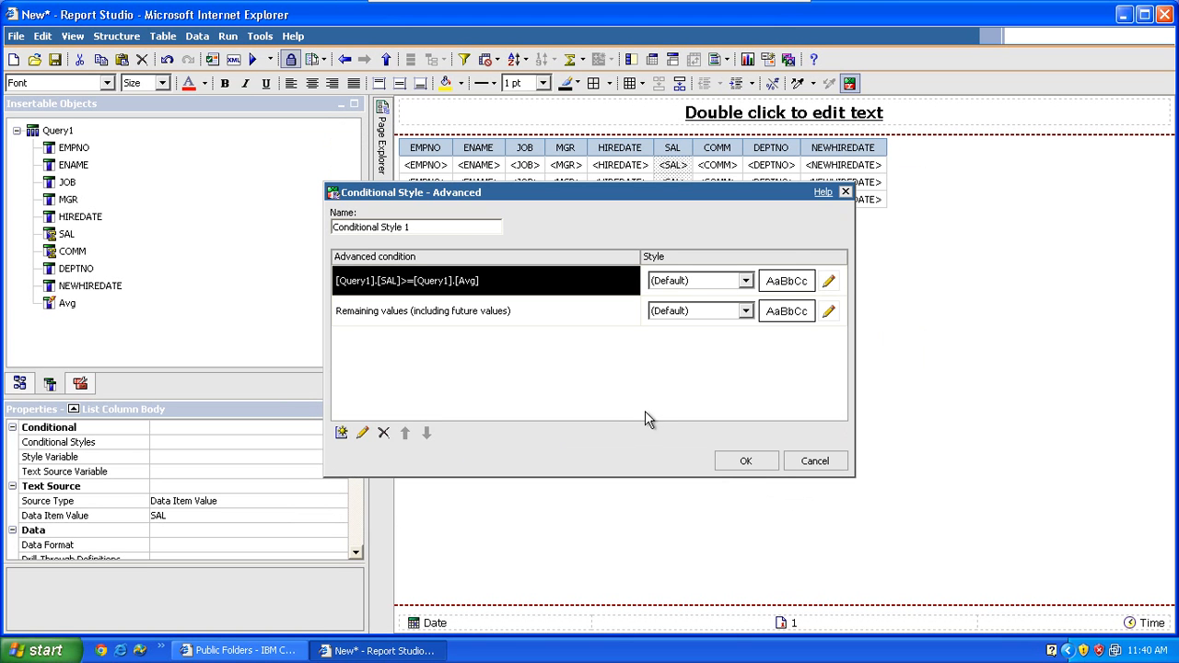
- Assign the Excellent style to the [SAL]>=[Avg] condition and save the advanced conditional style
click(746, 281)
click(701, 313)
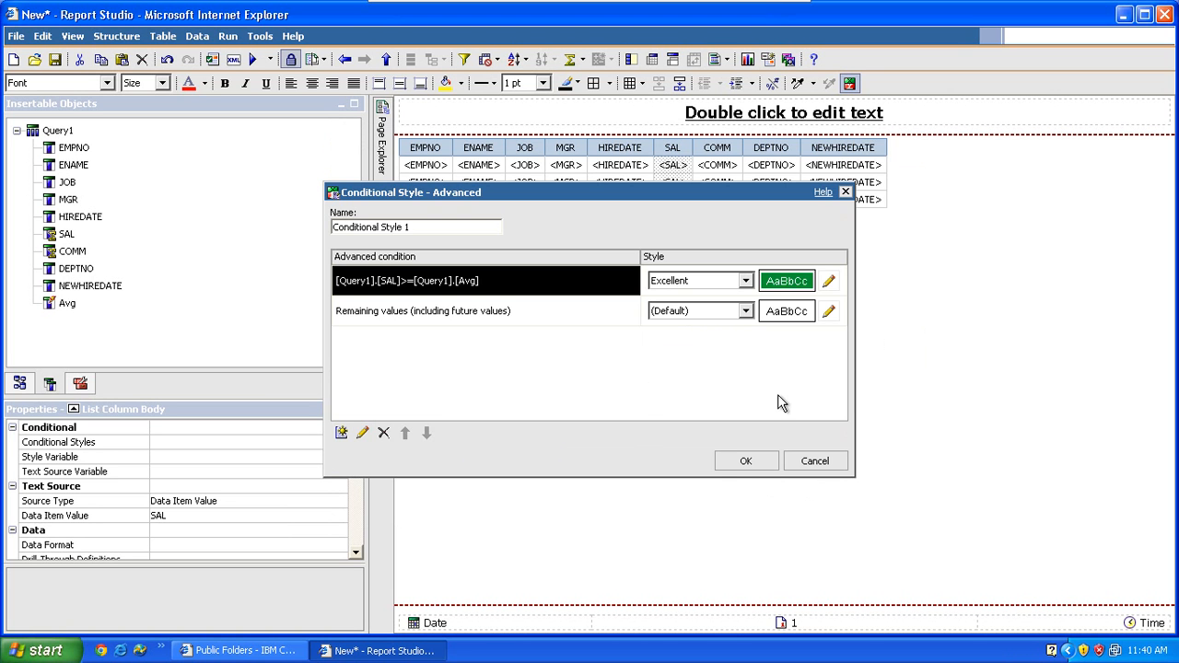
click(765, 463)
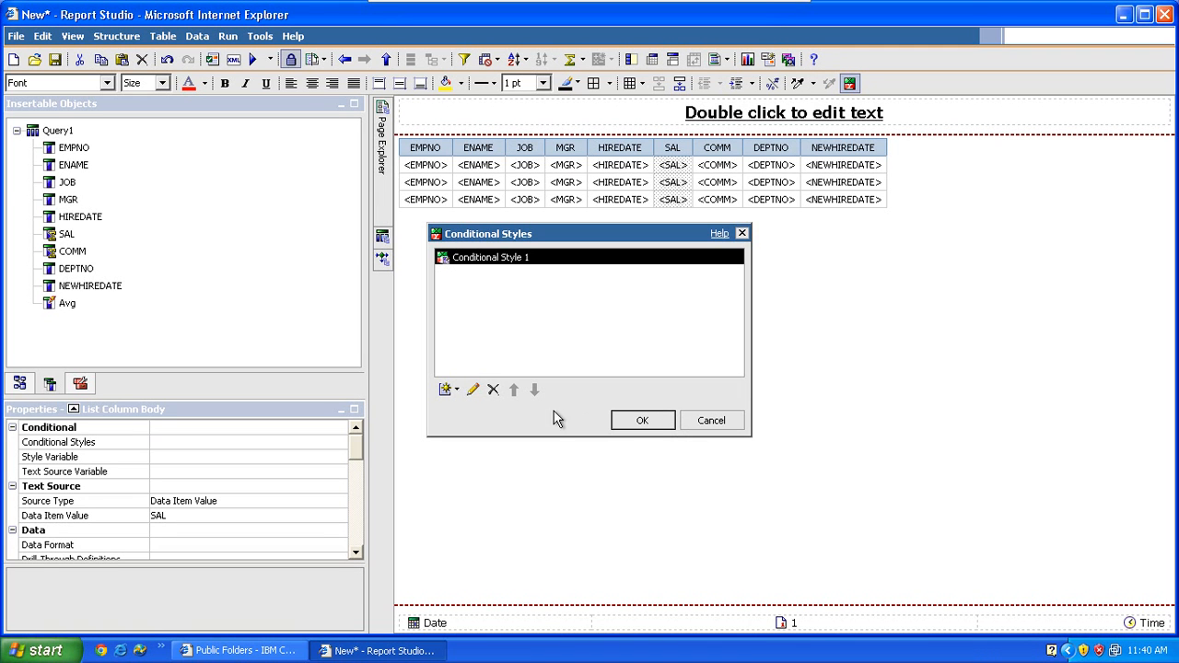
- Try the Poor style for the remaining values of Conditional Style 1, return it to (Default), and apply the conditional style to SAL
click(472, 390)
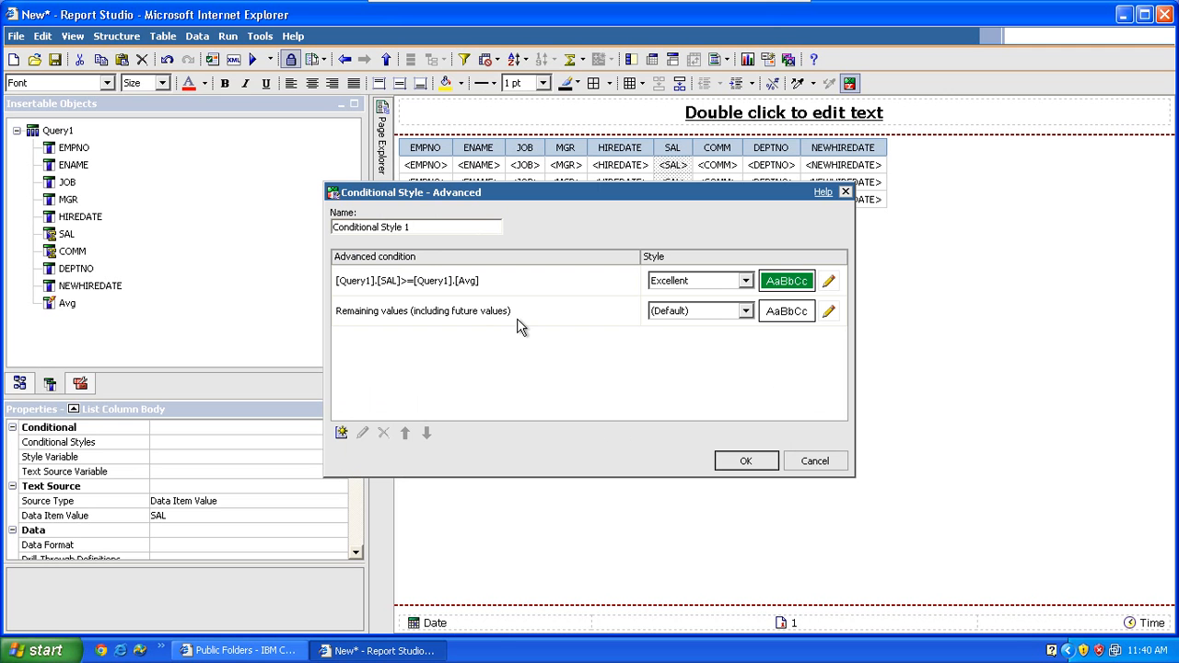
click(746, 312)
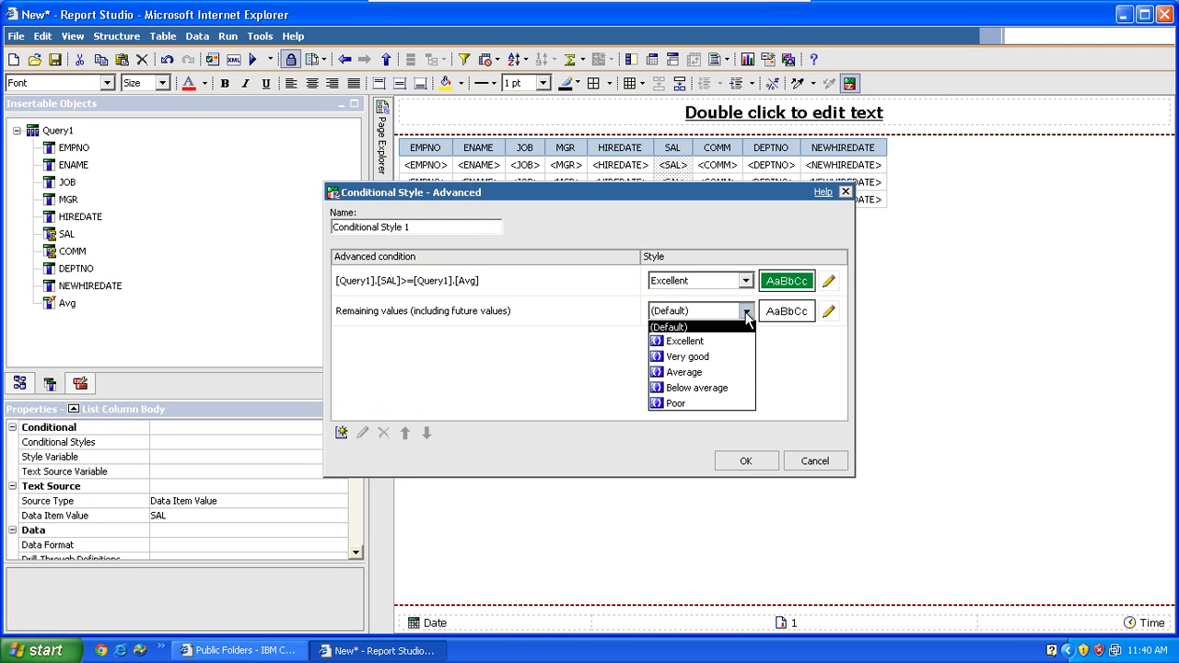
click(680, 404)
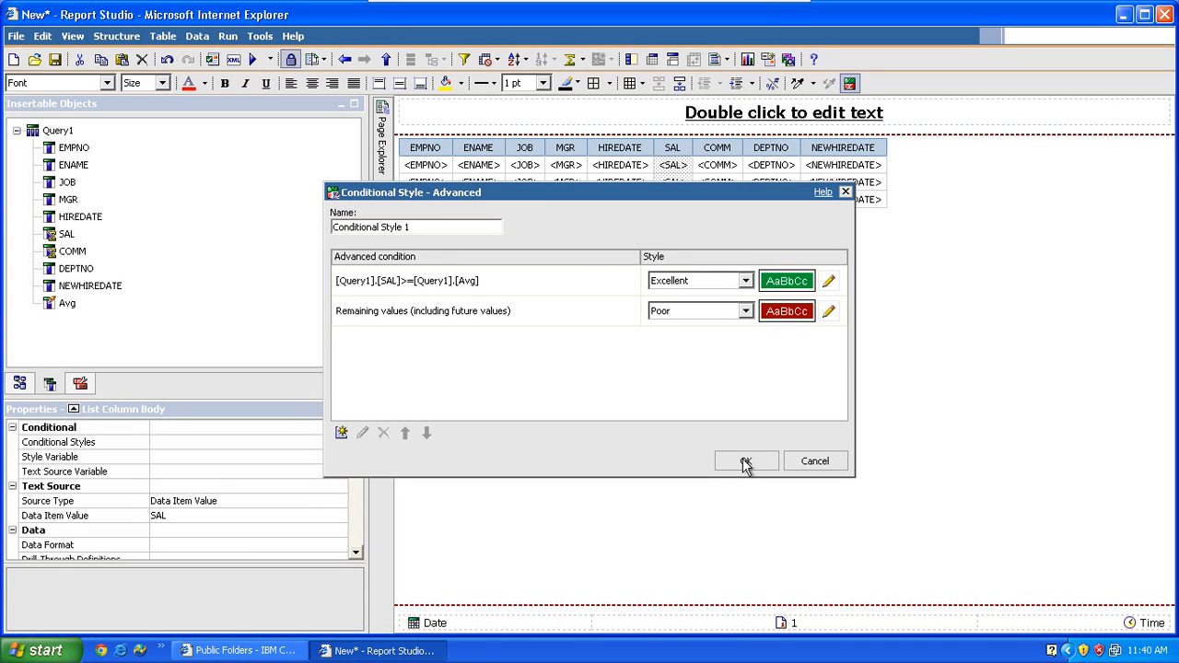
click(746, 313)
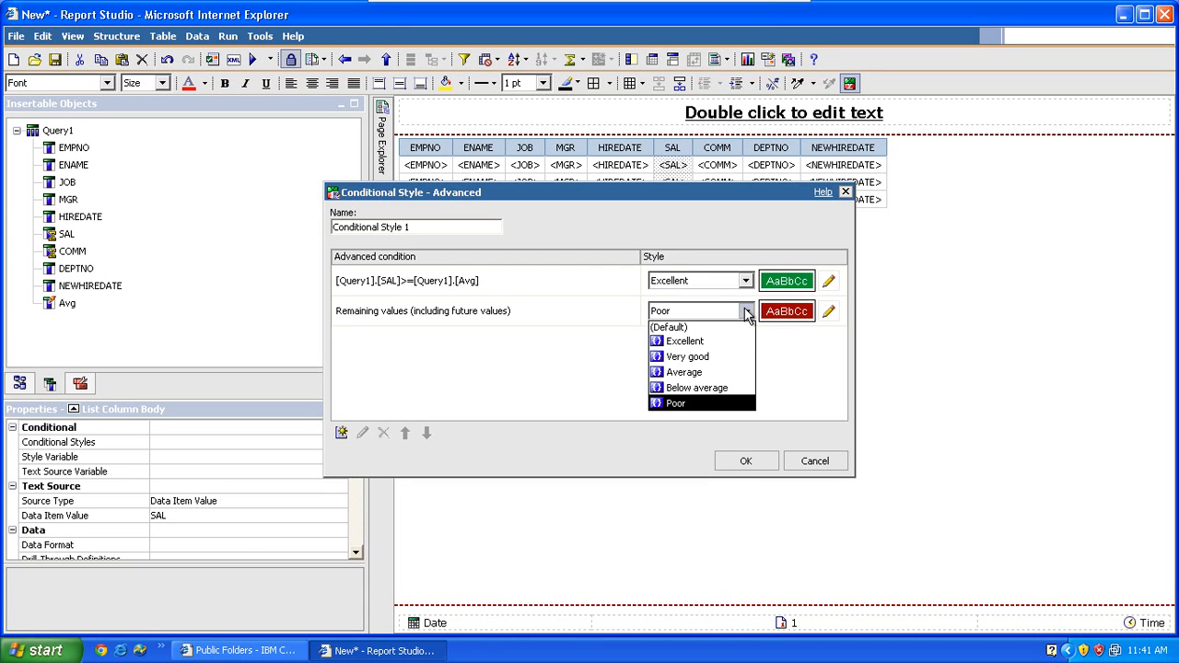
click(732, 328)
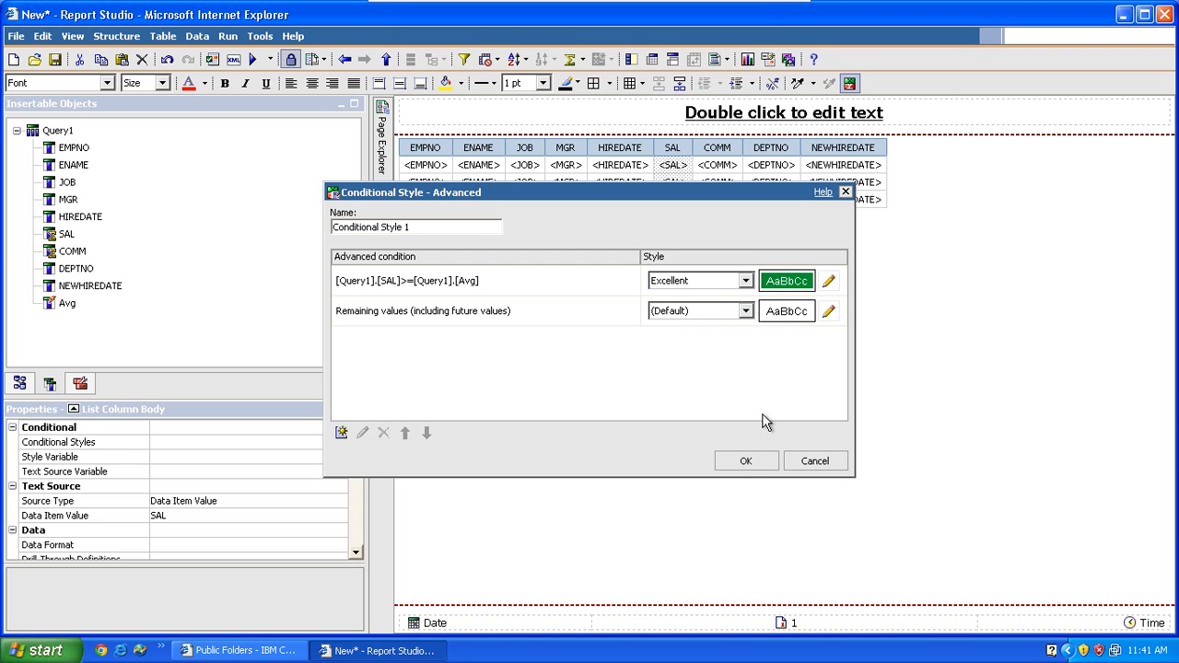
click(748, 460)
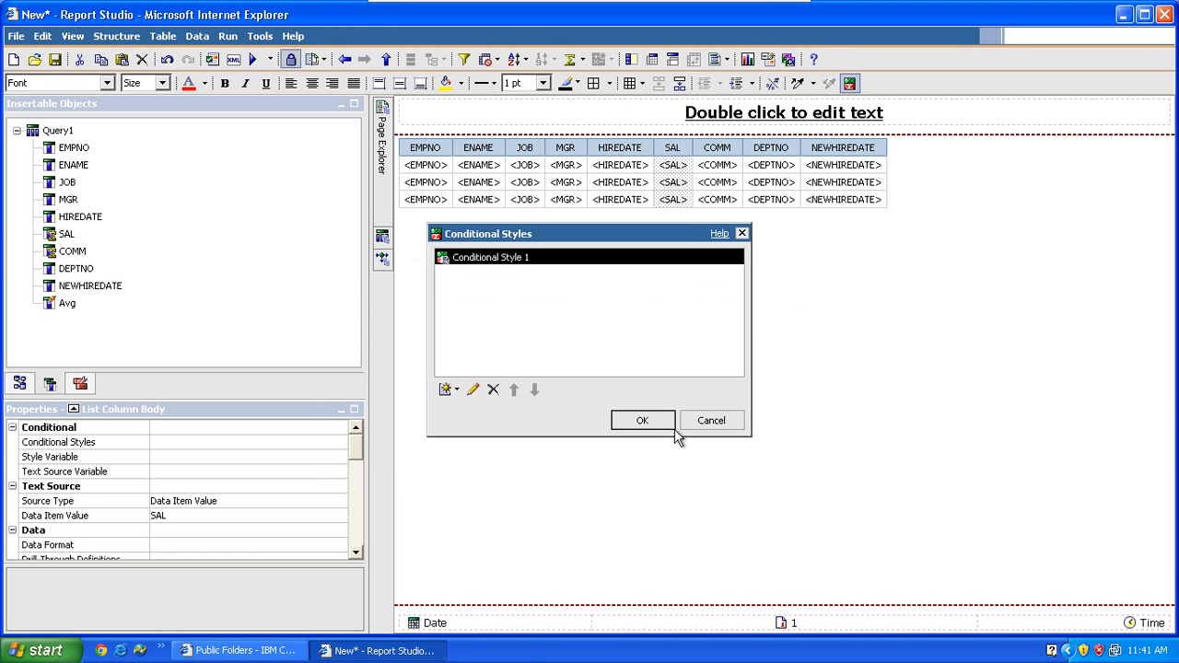
click(642, 422)
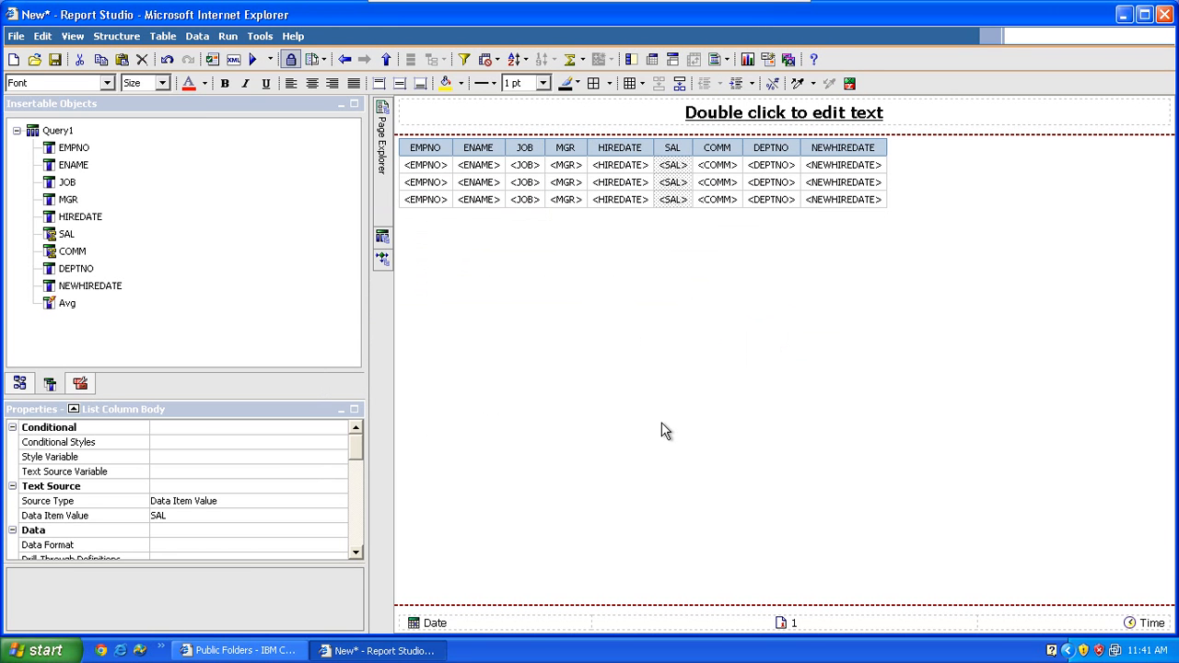
- Run the report in a maximized viewer, examine the expanded error details, and close it
click(256, 59)
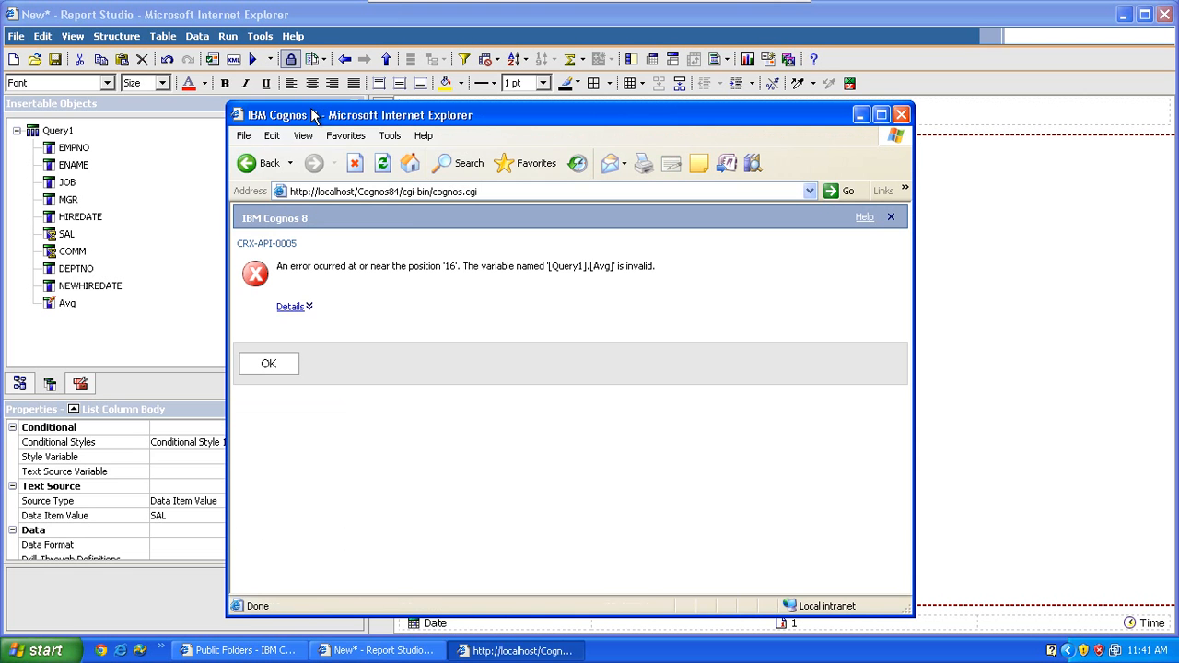
double_click(311, 114)
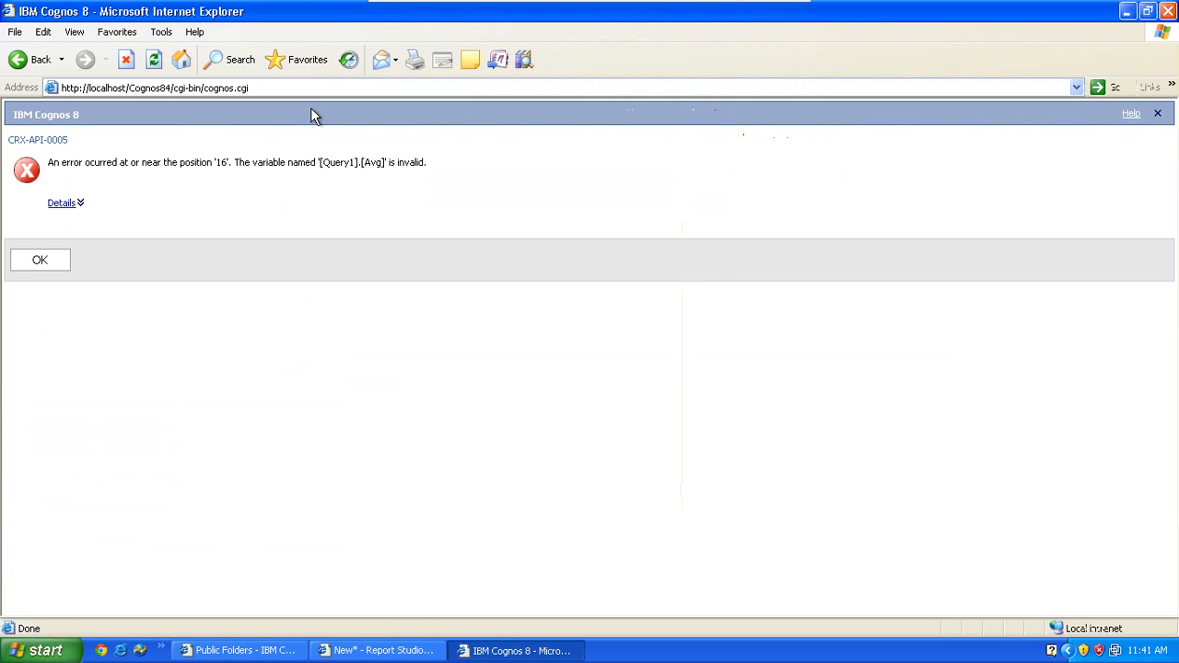
click(76, 210)
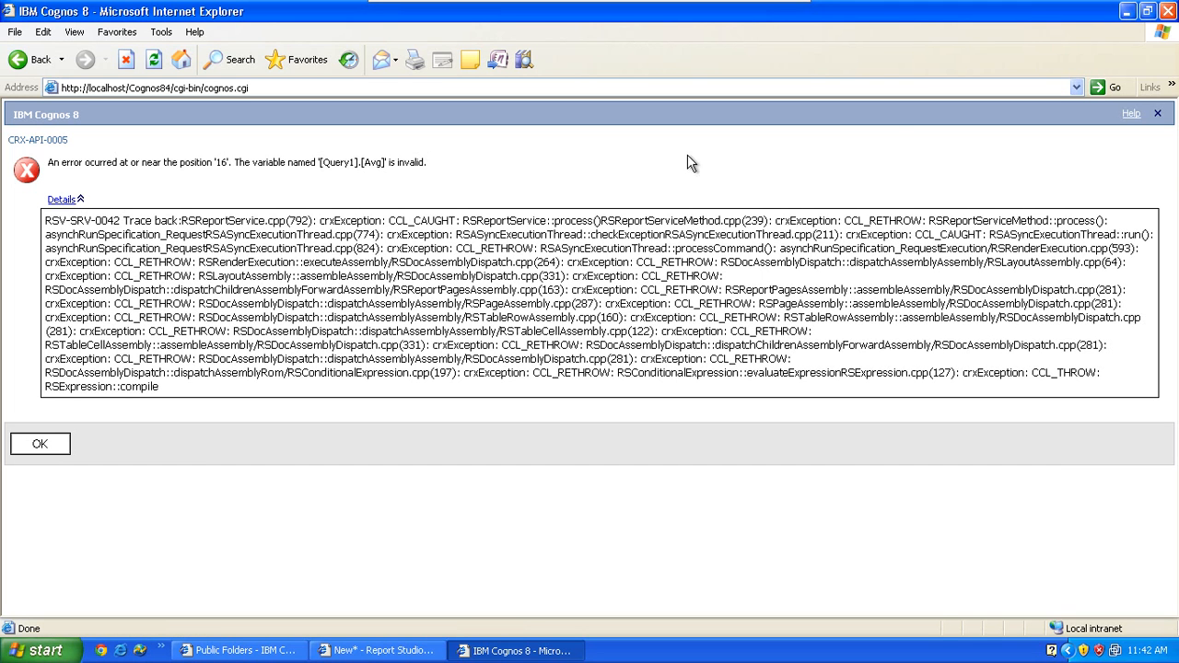
click(1167, 11)
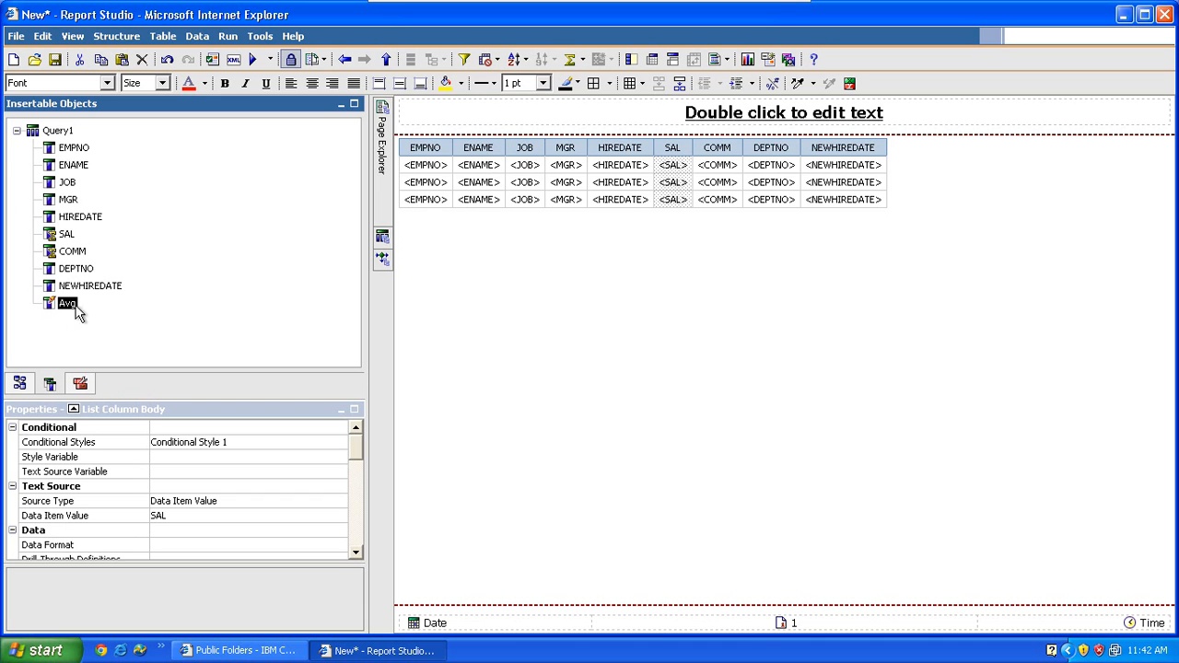
- Insert the Avg data item from Query1 between SAL and COMM in the list, and run the report in a maximized viewer
drag(69, 311, 684, 188)
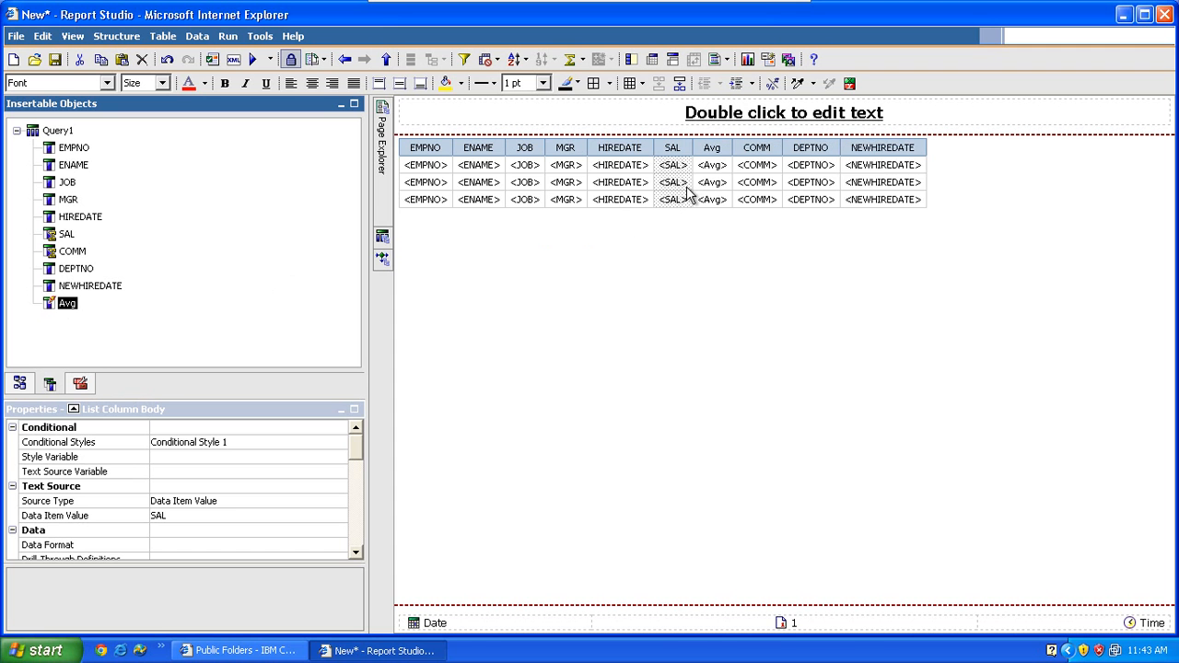
click(257, 59)
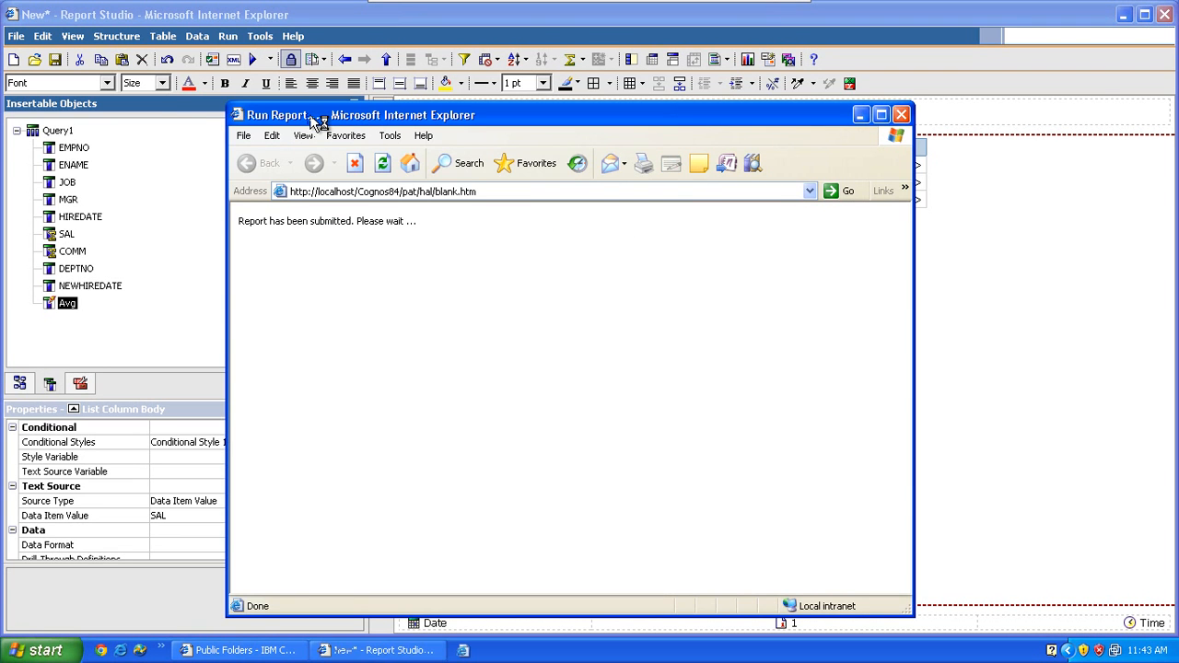
double_click(309, 114)
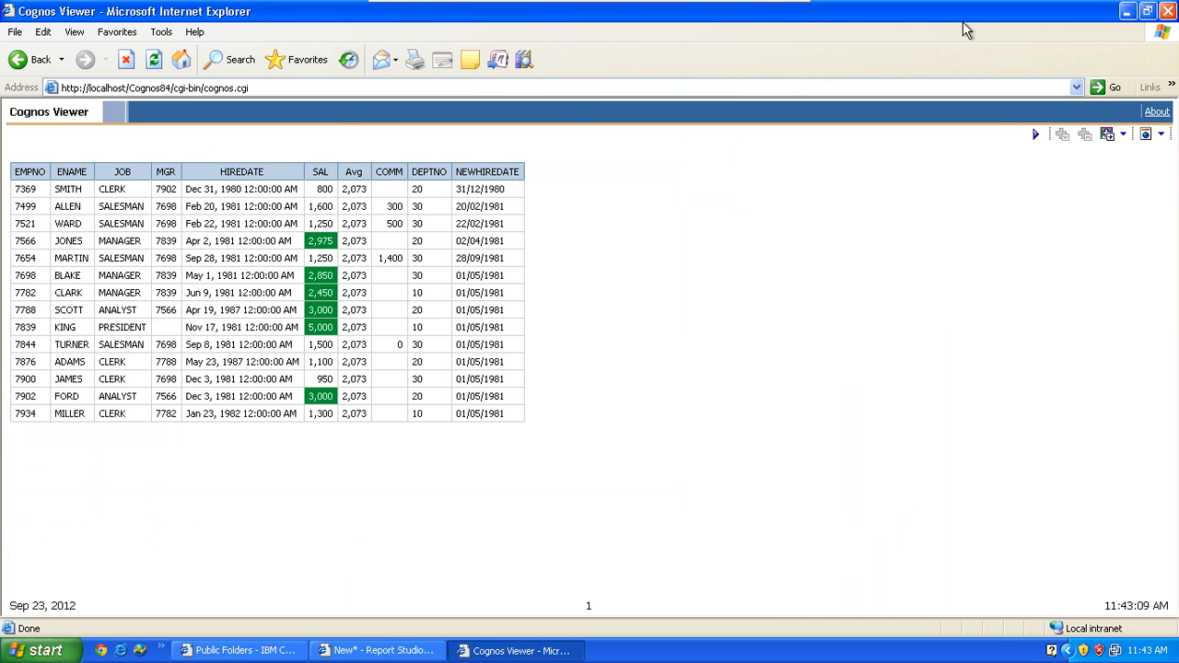
- Close the report viewer, undo the insertion of the Avg column in the list, and redo it
click(1167, 11)
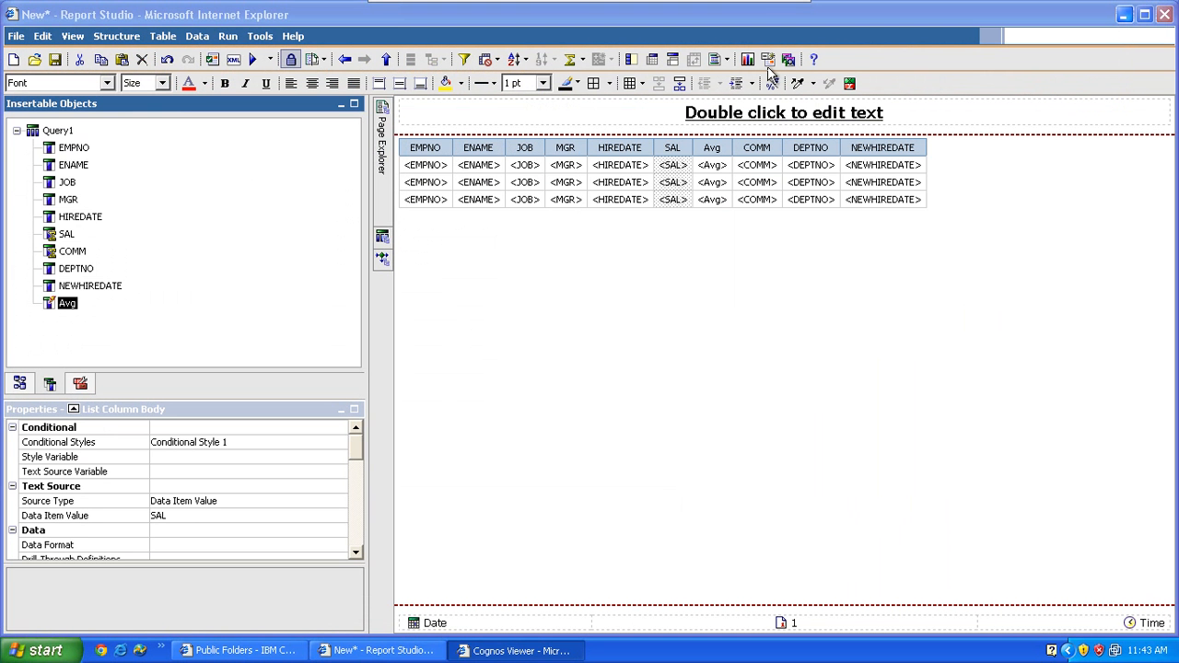
click(167, 59)
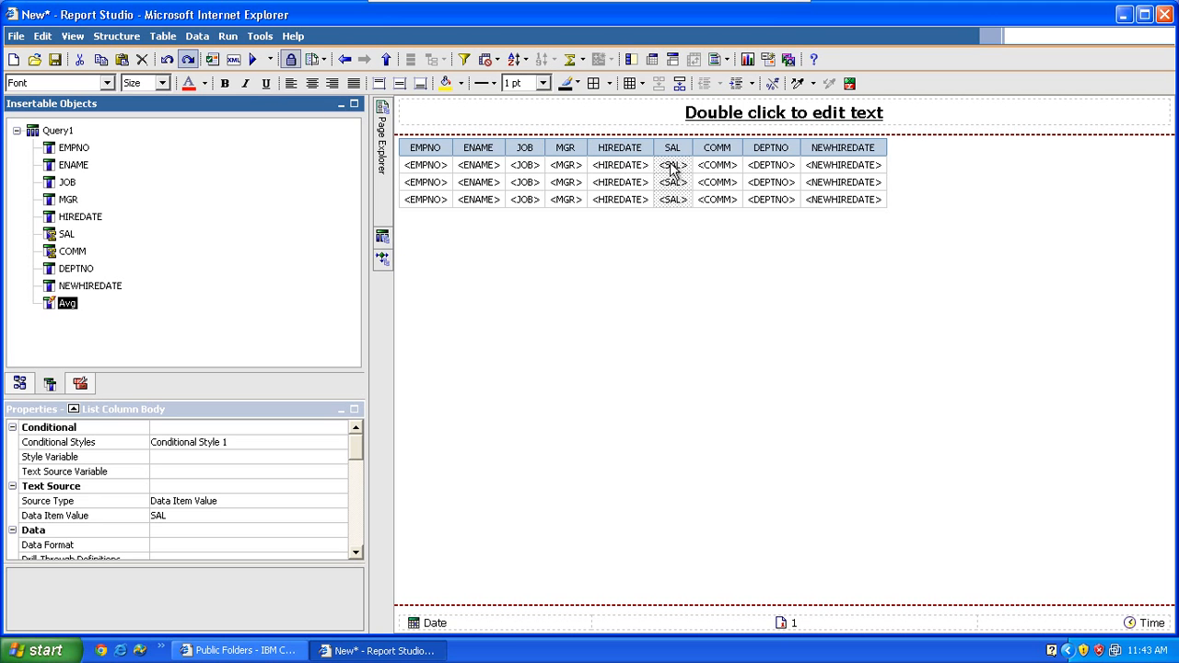
key(ctrl+y)
- Set the Box Type of the whole Avg list column to None
click(718, 178)
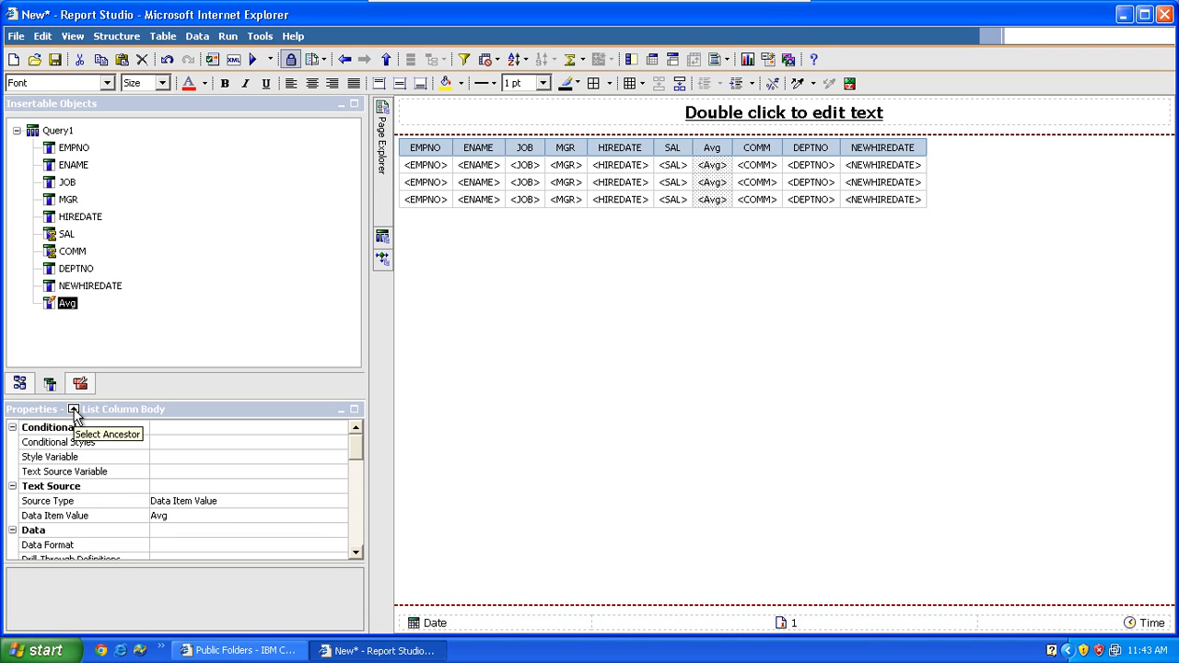
click(74, 411)
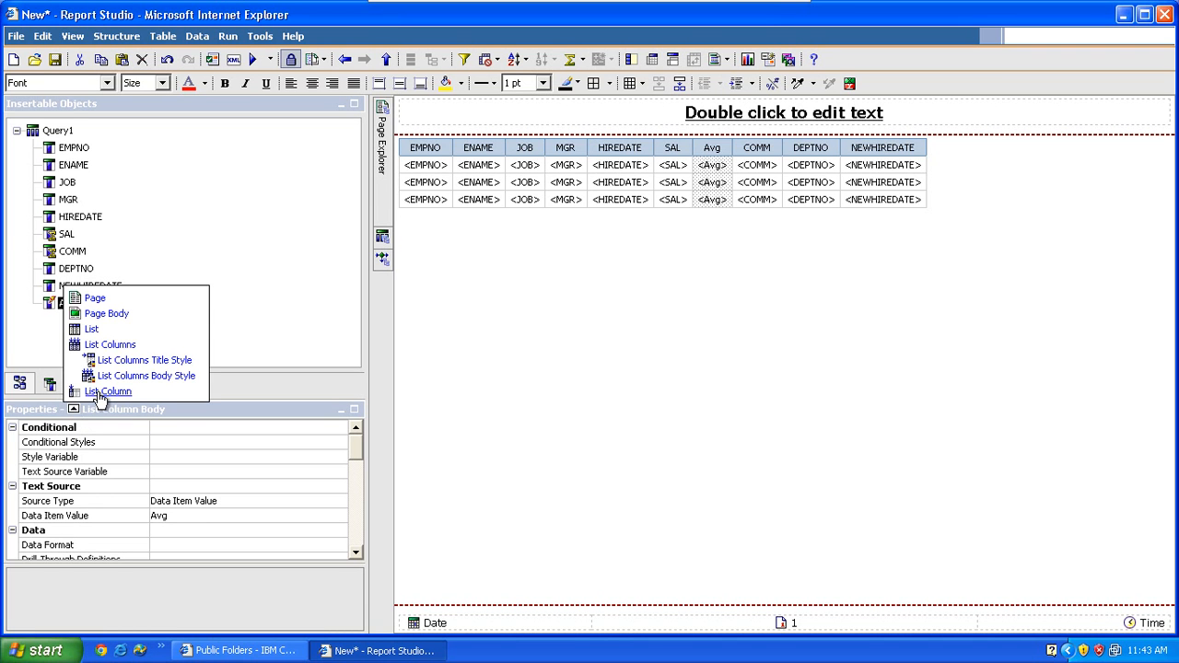
click(99, 394)
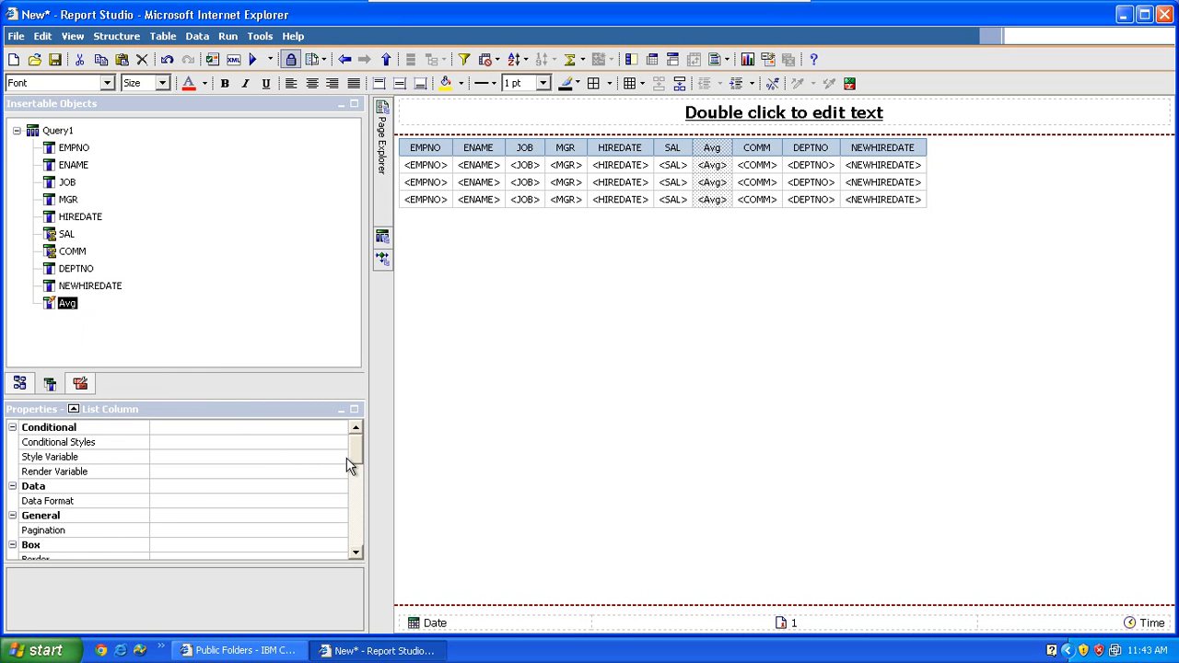
drag(354, 462, 342, 488)
click(309, 474)
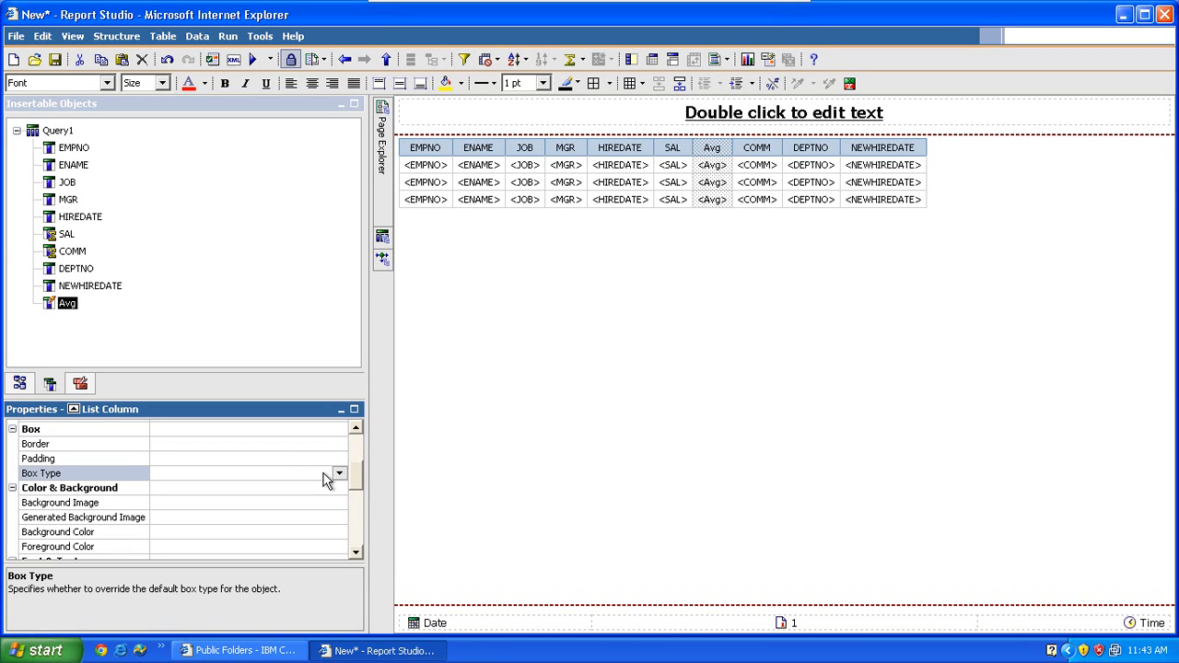
click(339, 473)
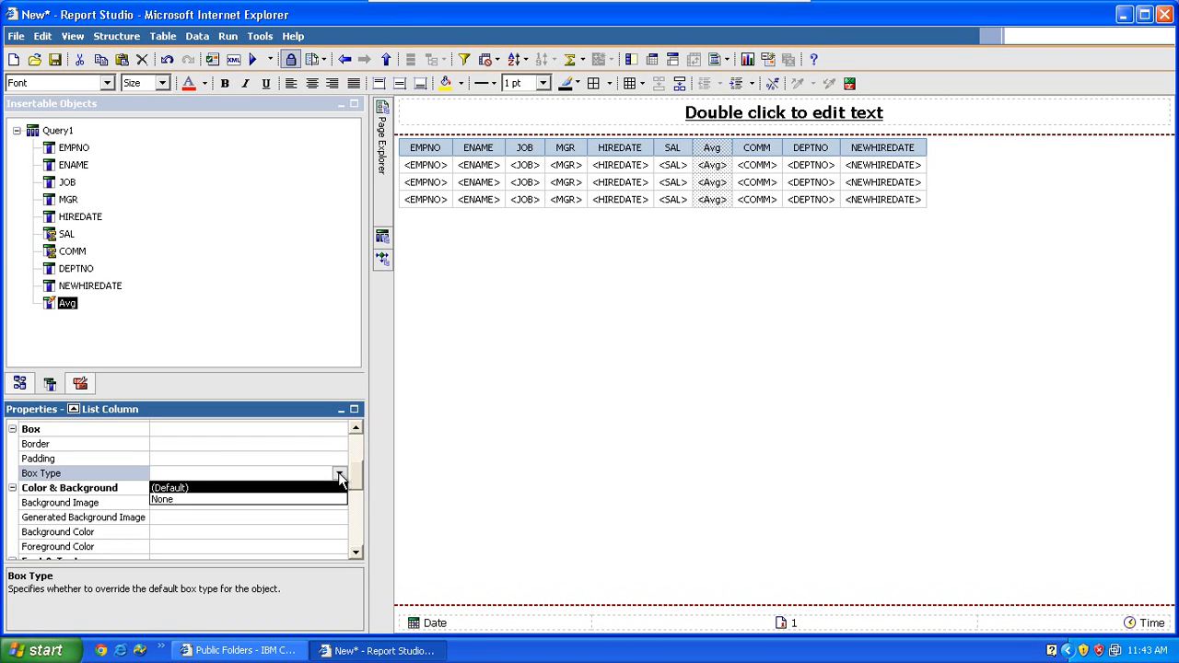
click(283, 500)
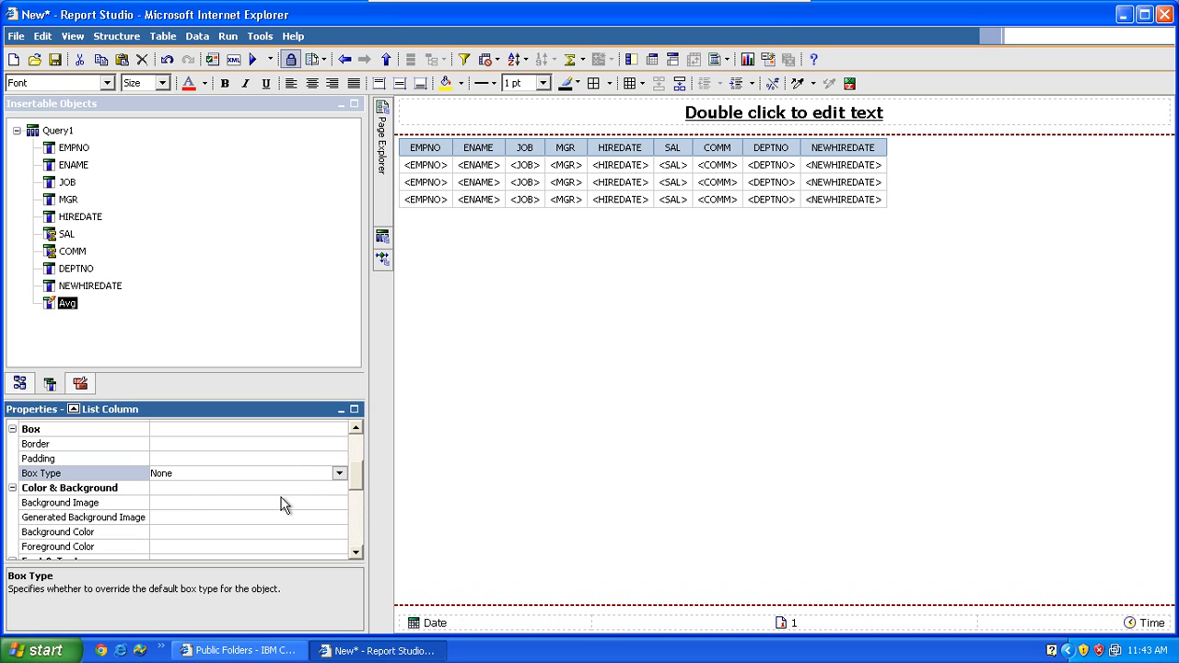
- Run the report in a maximized viewer to check the list without a displayed Avg column, and close it
click(252, 60)
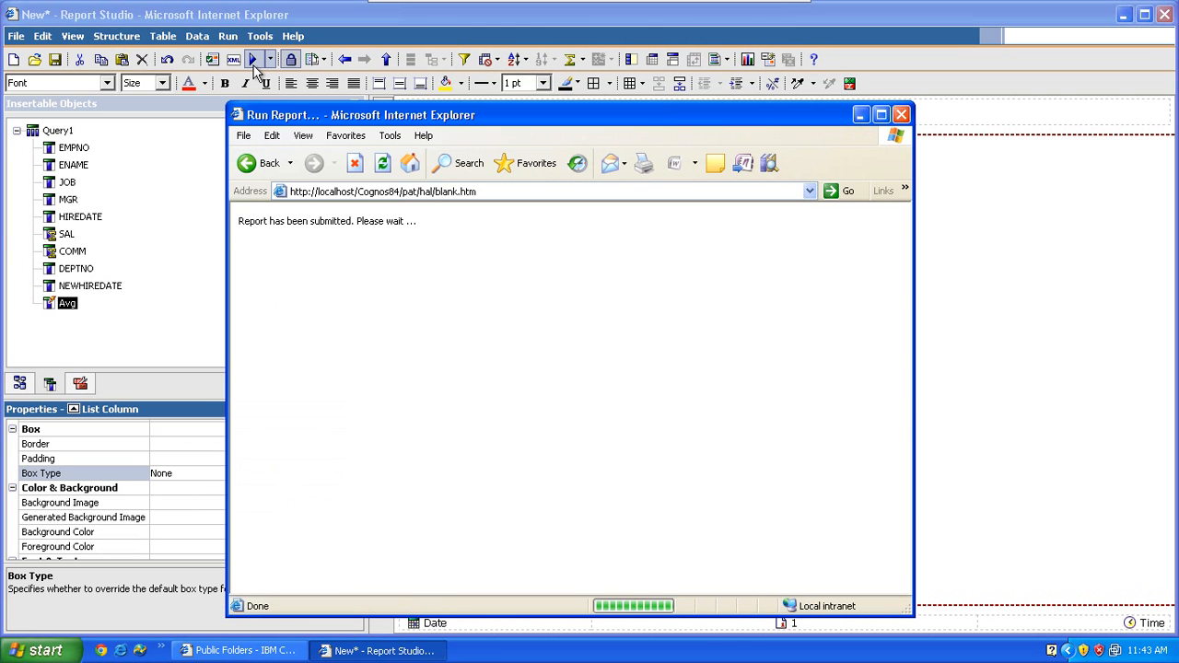
double_click(269, 113)
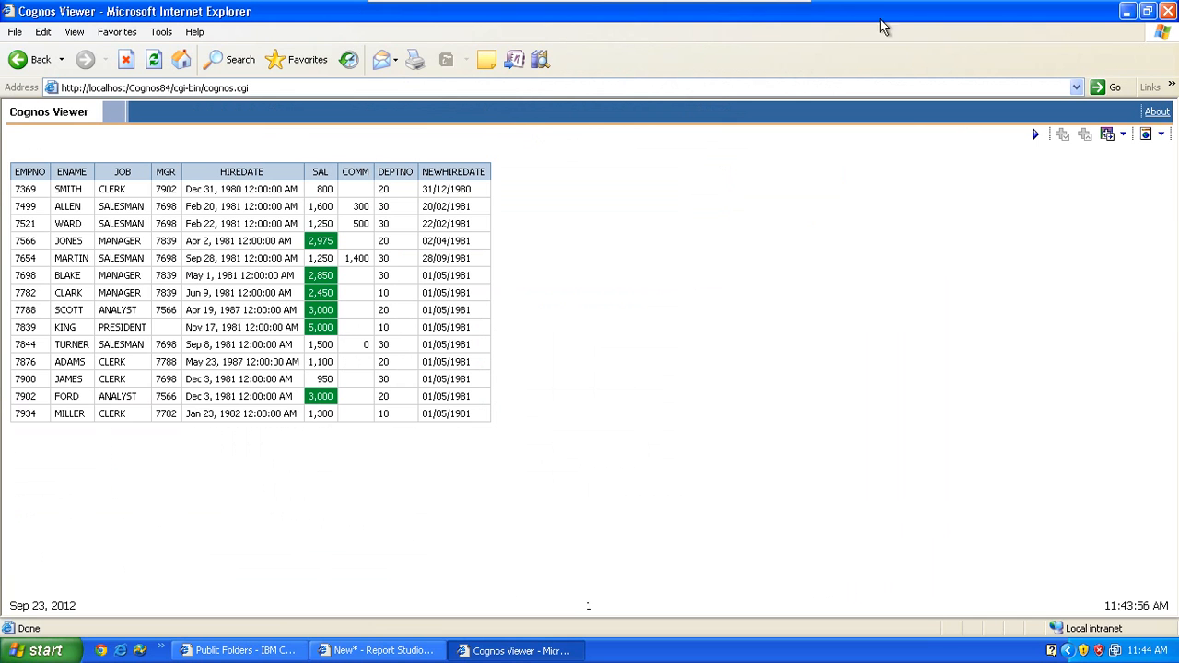
click(1168, 12)
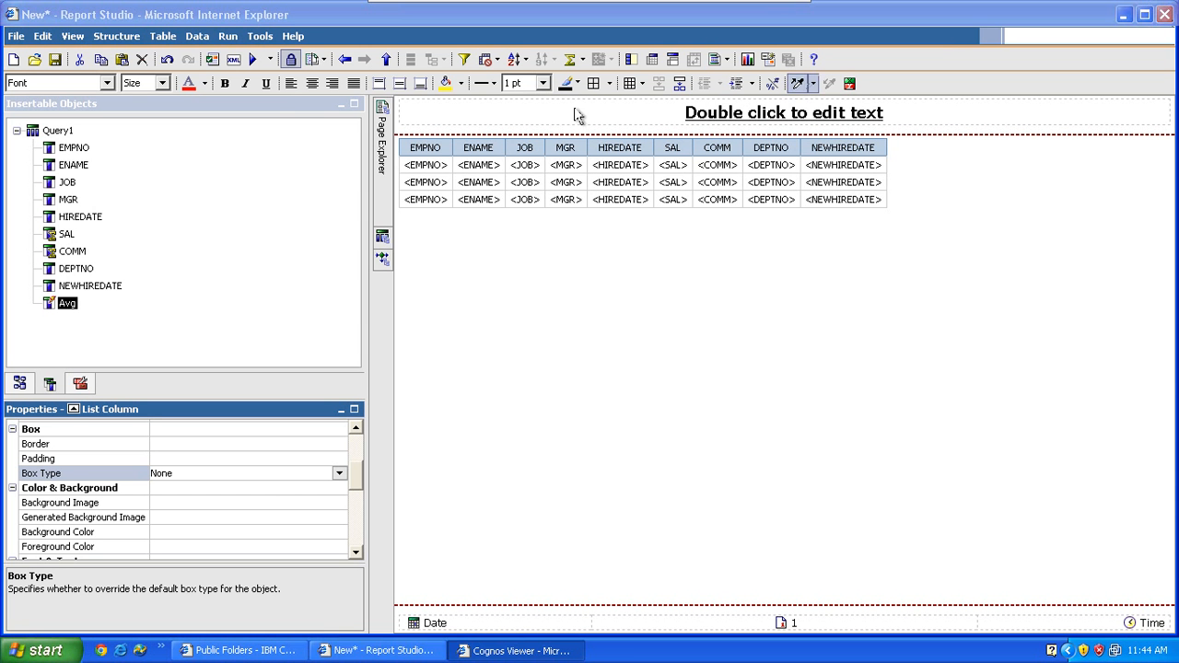
- Undo the Box Type change and the insertion of the Avg column in the list
click(168, 62)
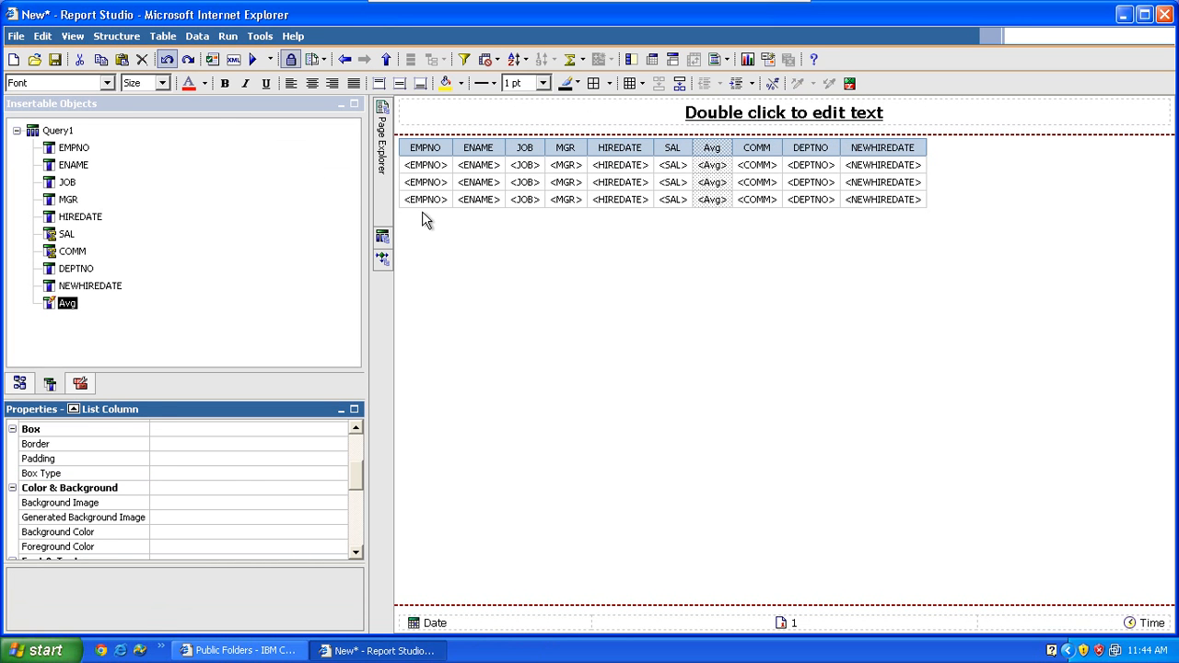
click(166, 65)
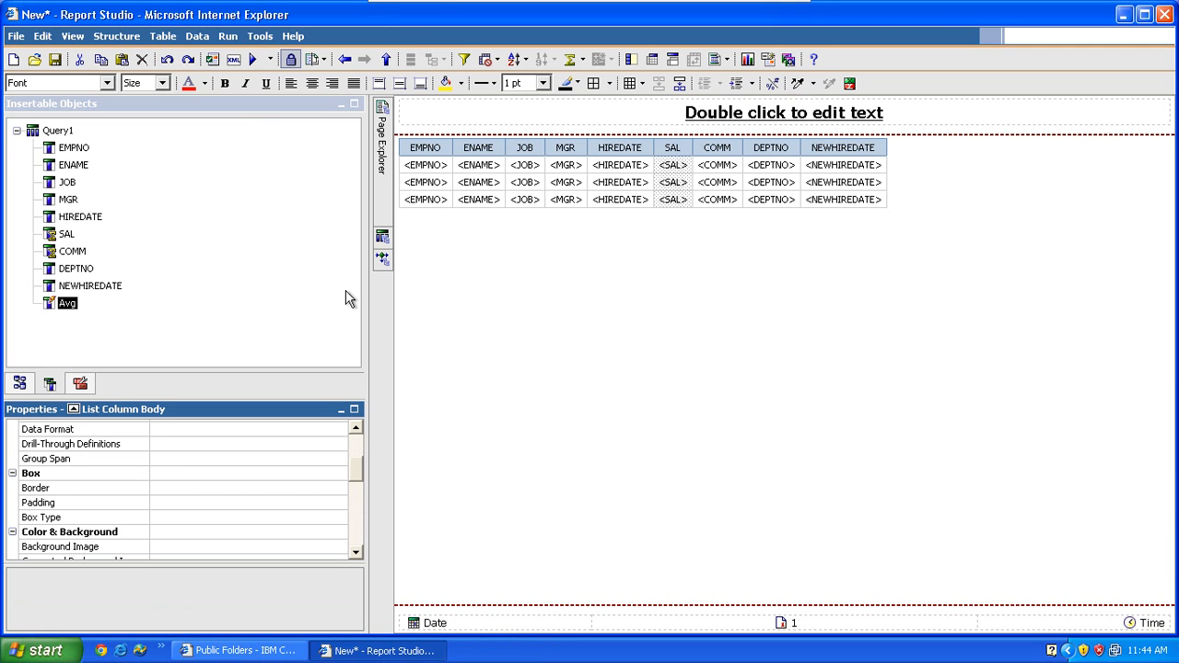
- Select the entire list and associate the Avg data item with it through the list's Properties setting
click(451, 199)
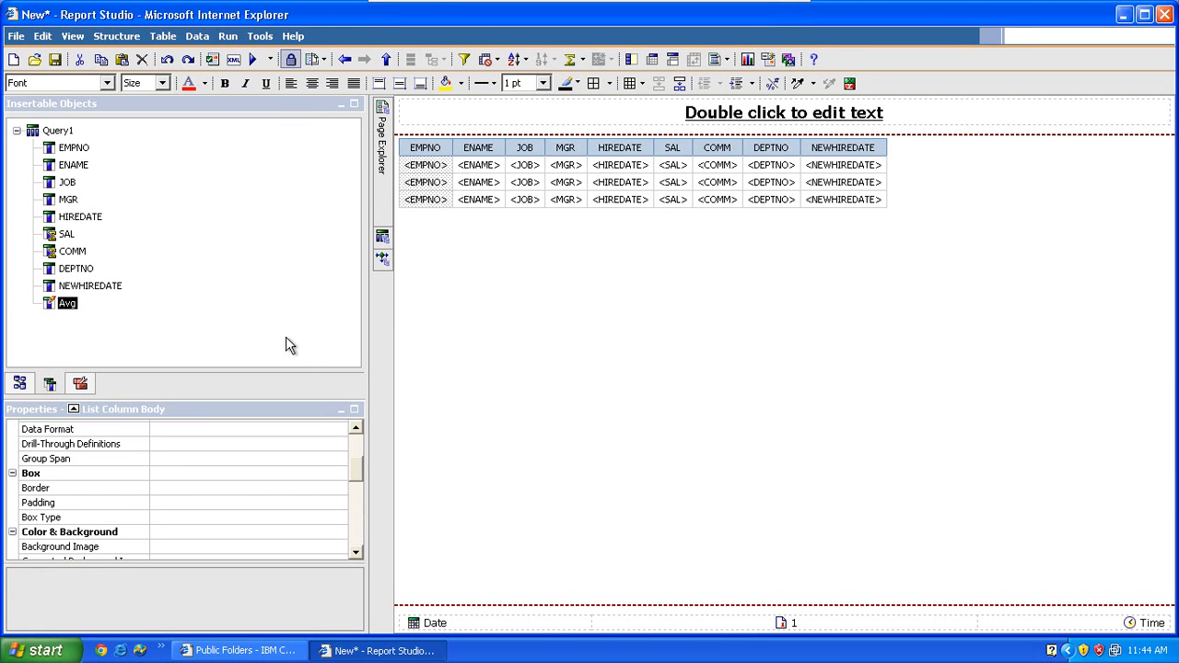
click(75, 413)
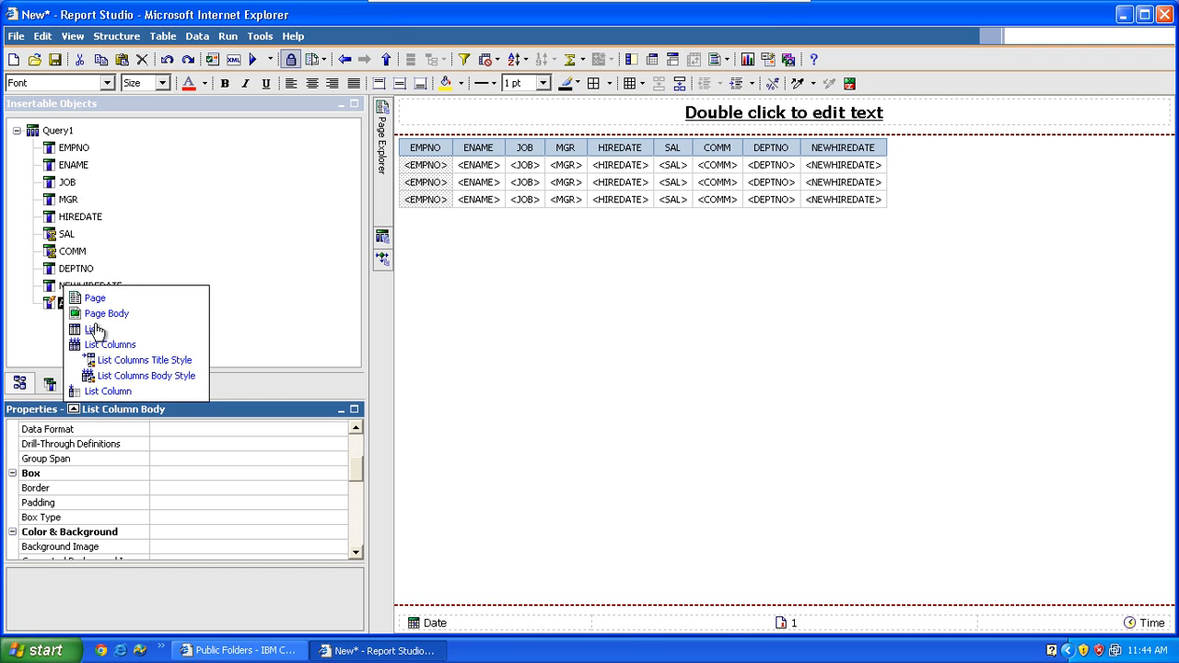
click(95, 329)
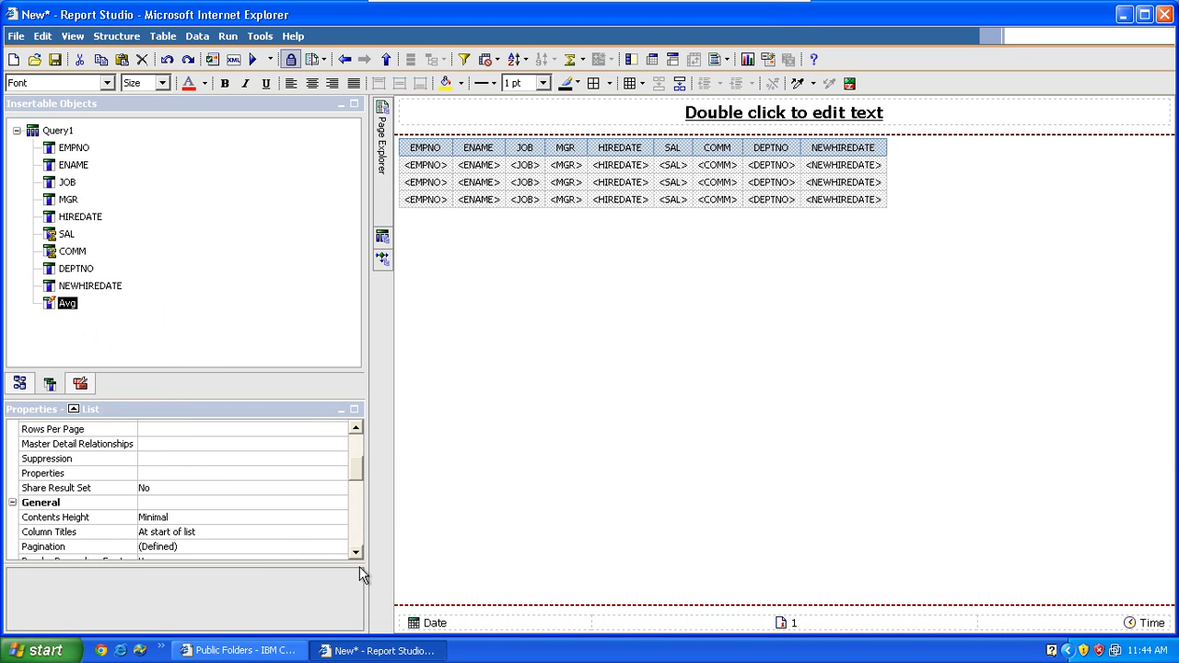
drag(355, 555, 356, 555)
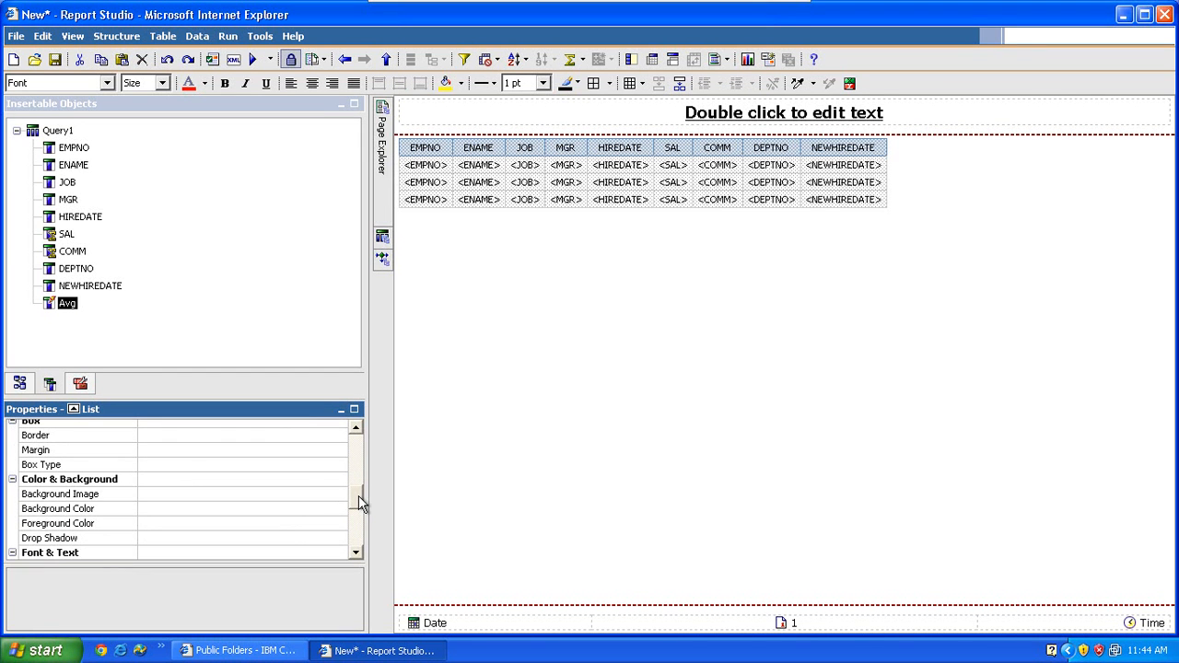
drag(359, 503, 358, 471)
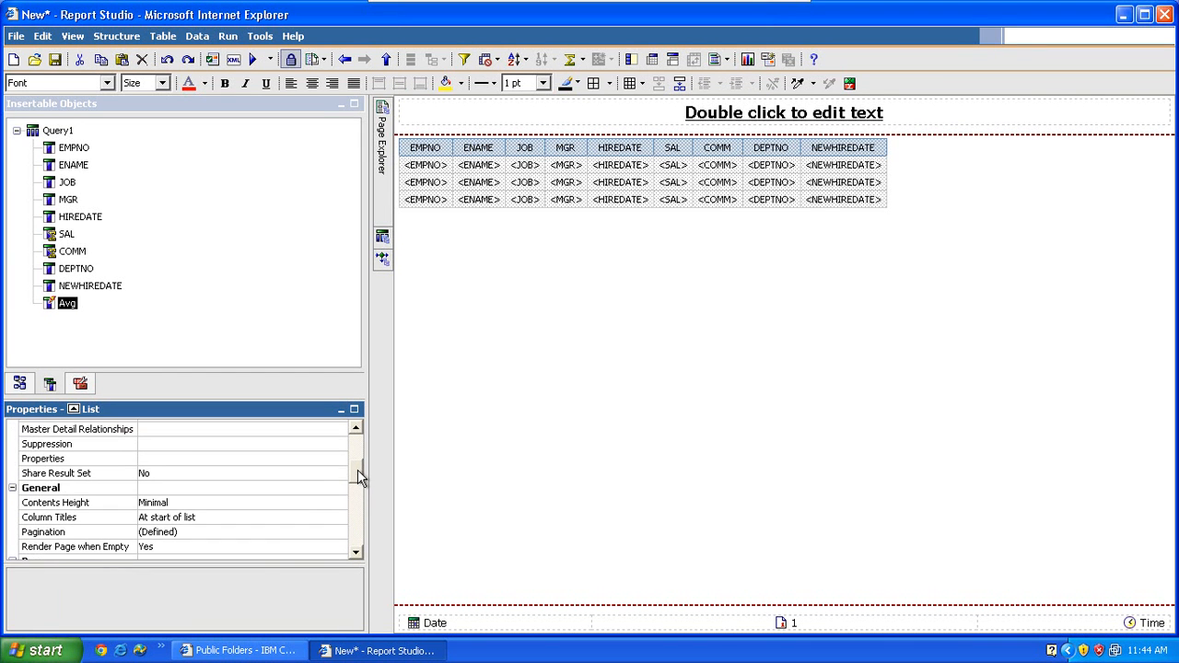
click(338, 462)
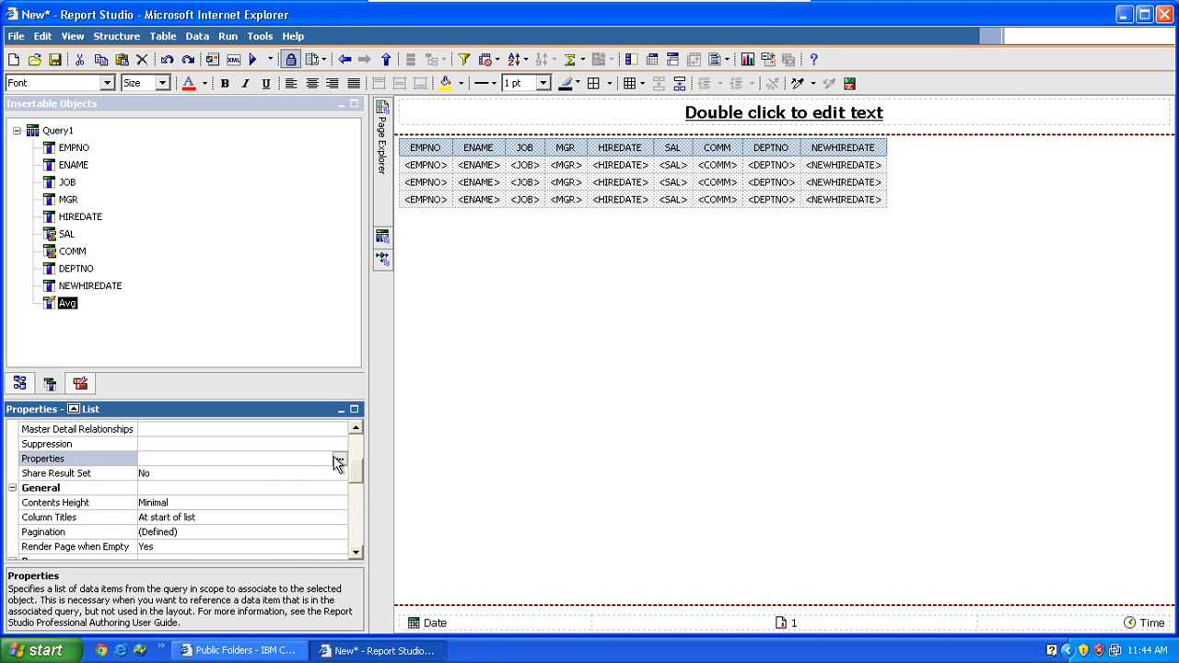
click(339, 460)
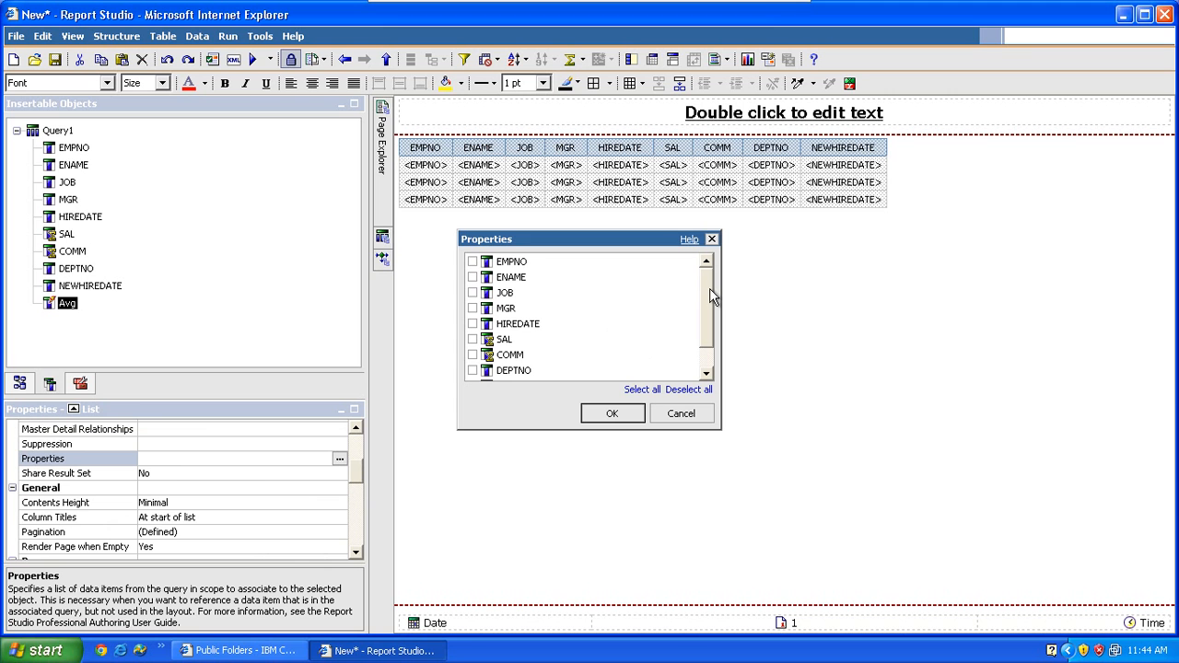
drag(710, 295, 711, 324)
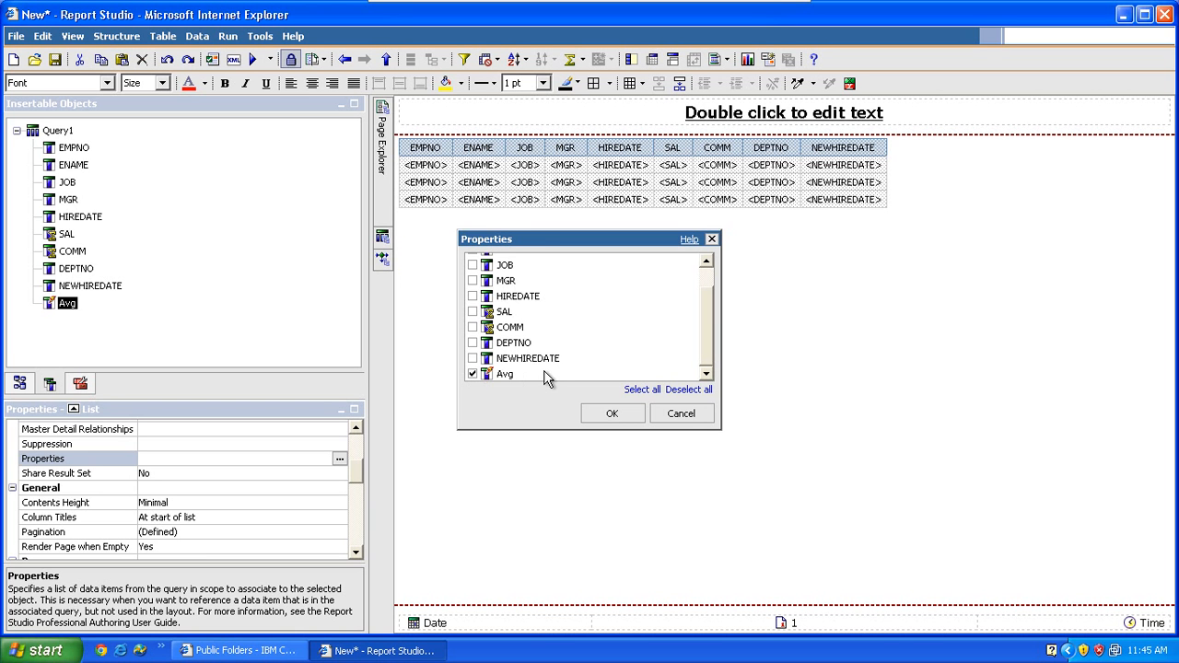
click(606, 413)
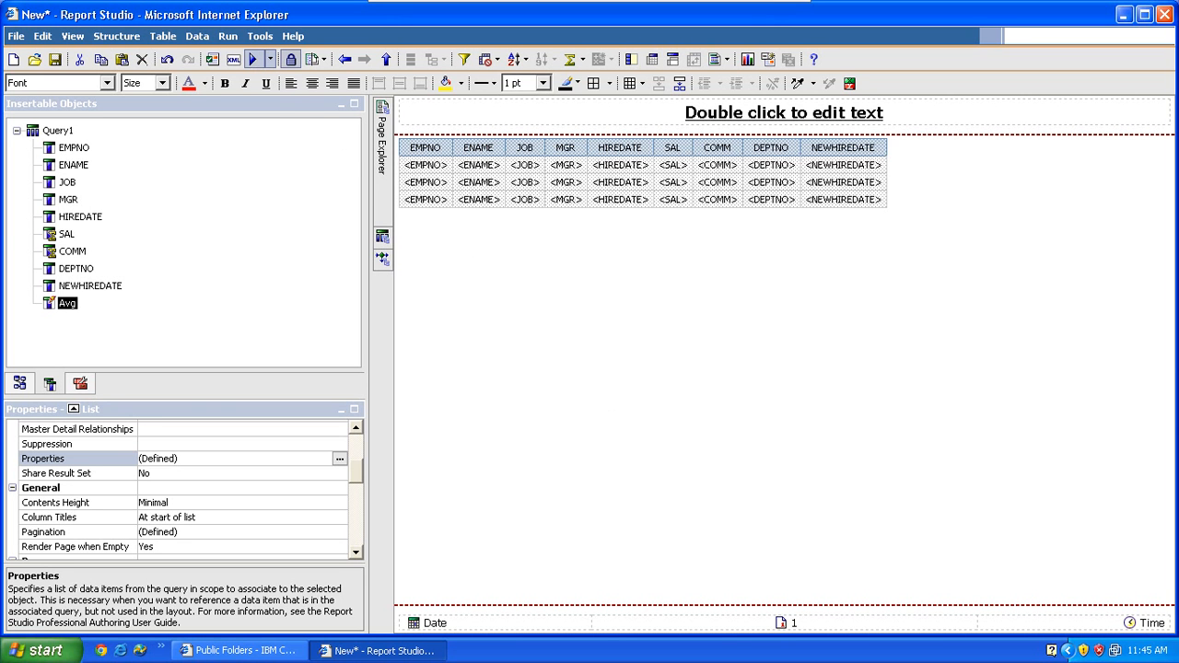
- Run the report in a maximized viewer to check the SAL highlighting, and close it
click(254, 62)
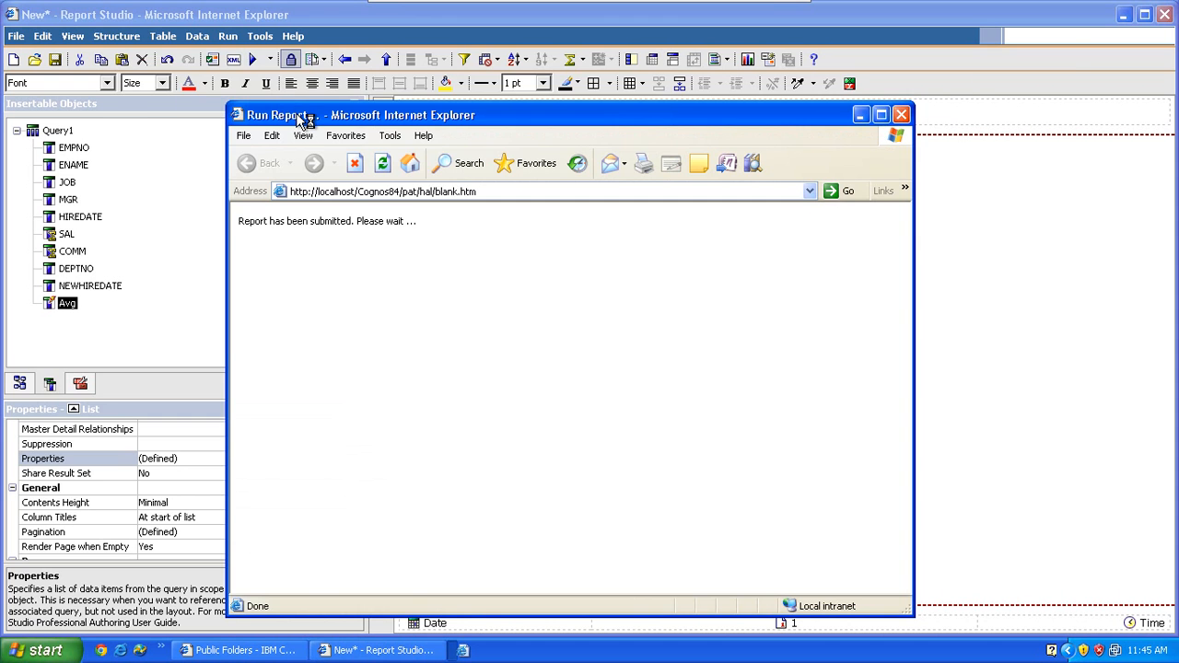
double_click(296, 115)
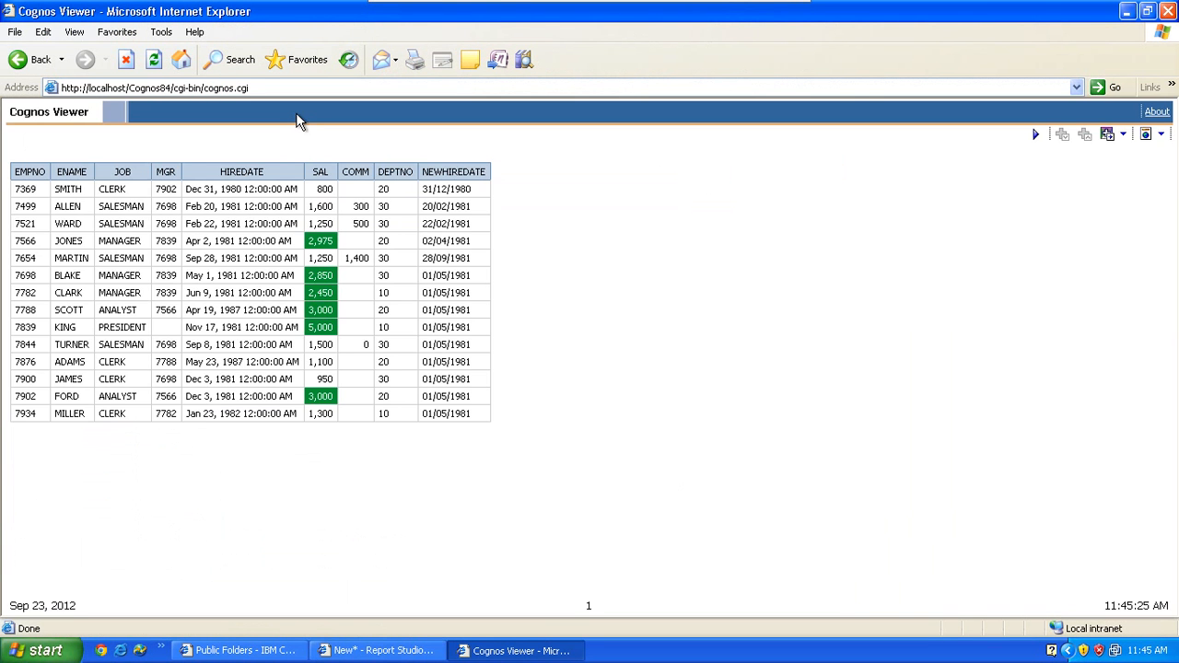
click(1168, 11)
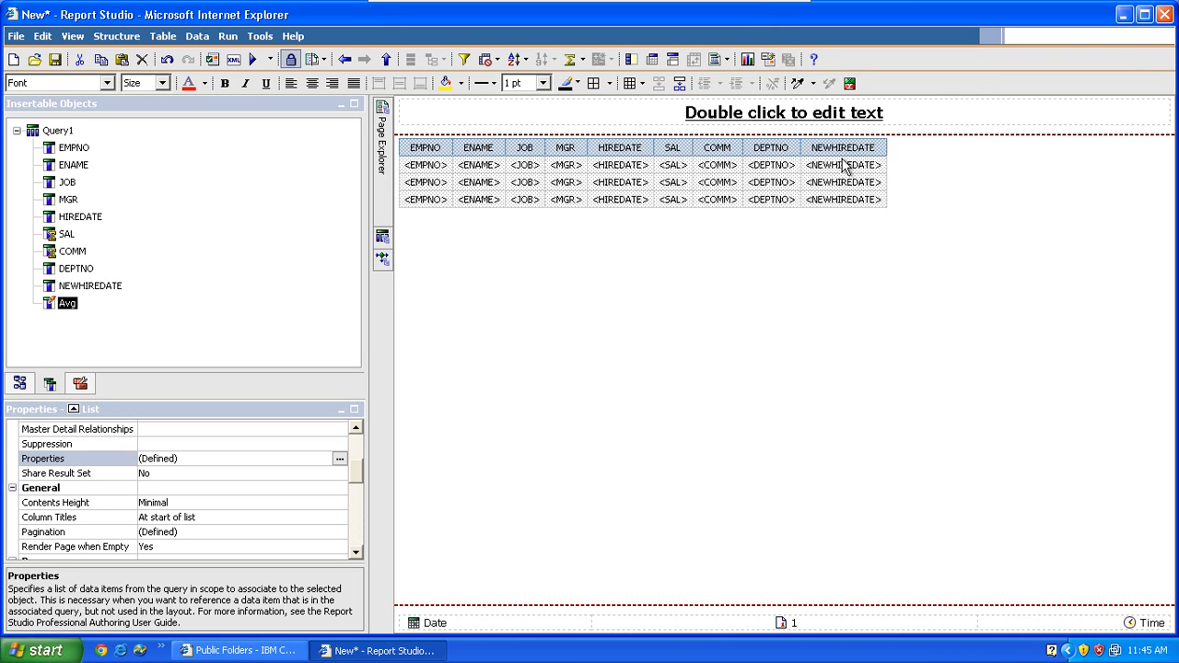
click(776, 182)
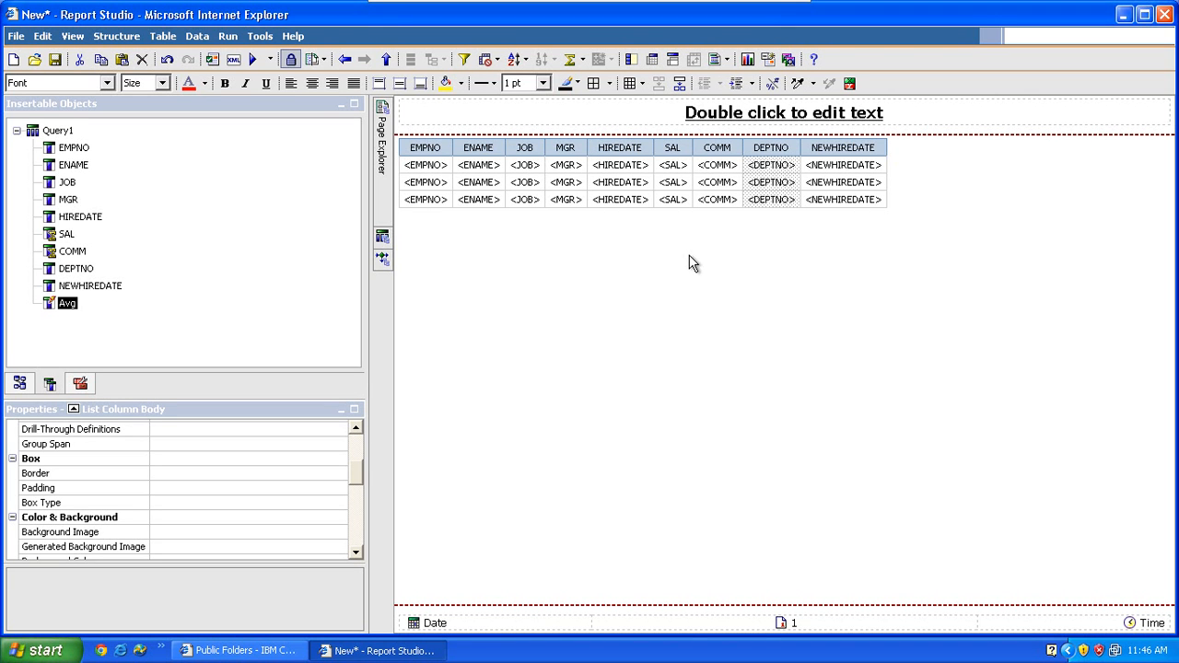
click(851, 83)
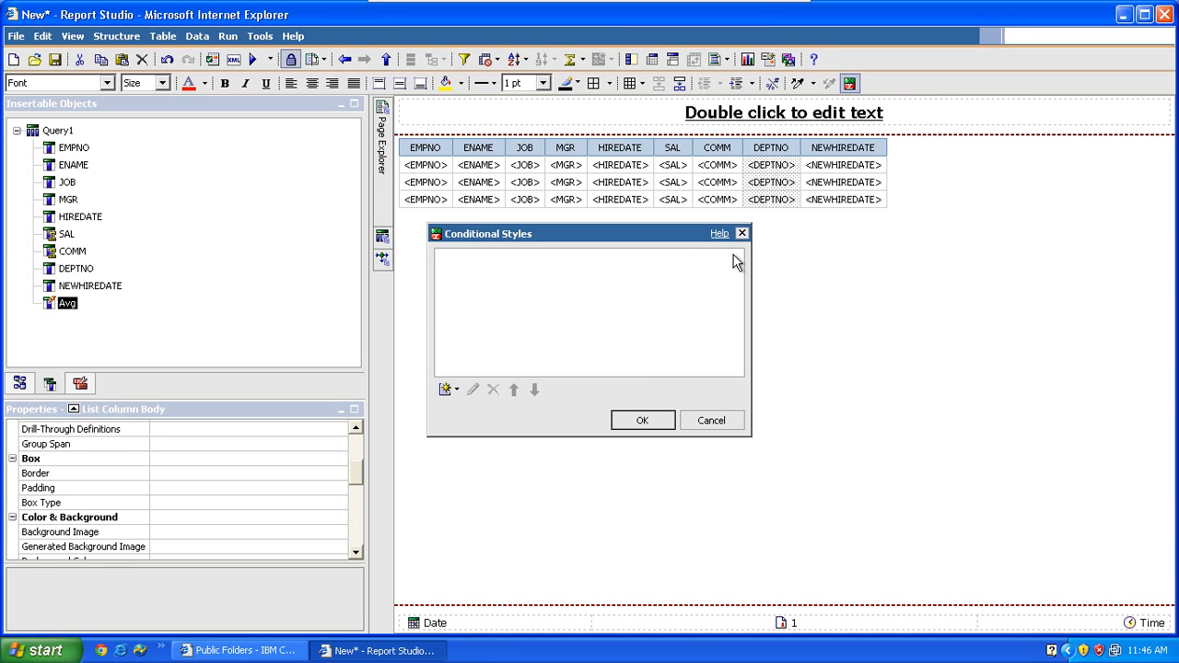
click(711, 421)
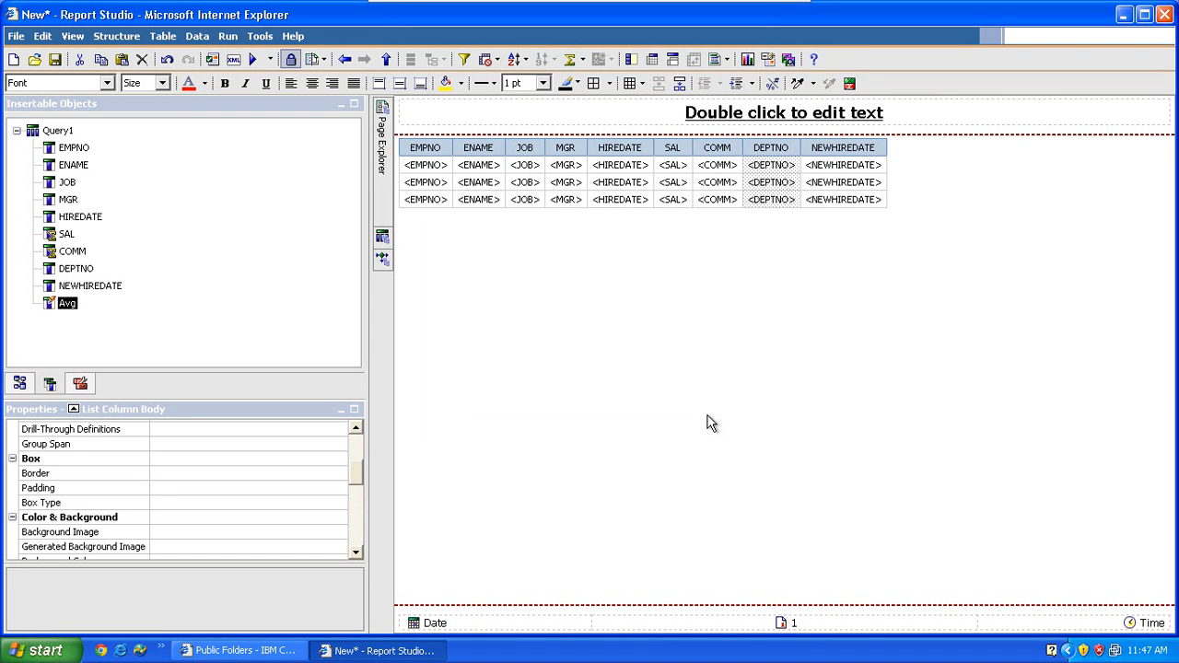
- Delete Conditional Style 1 from the SAL column body's conditional styles and apply the removal
click(667, 179)
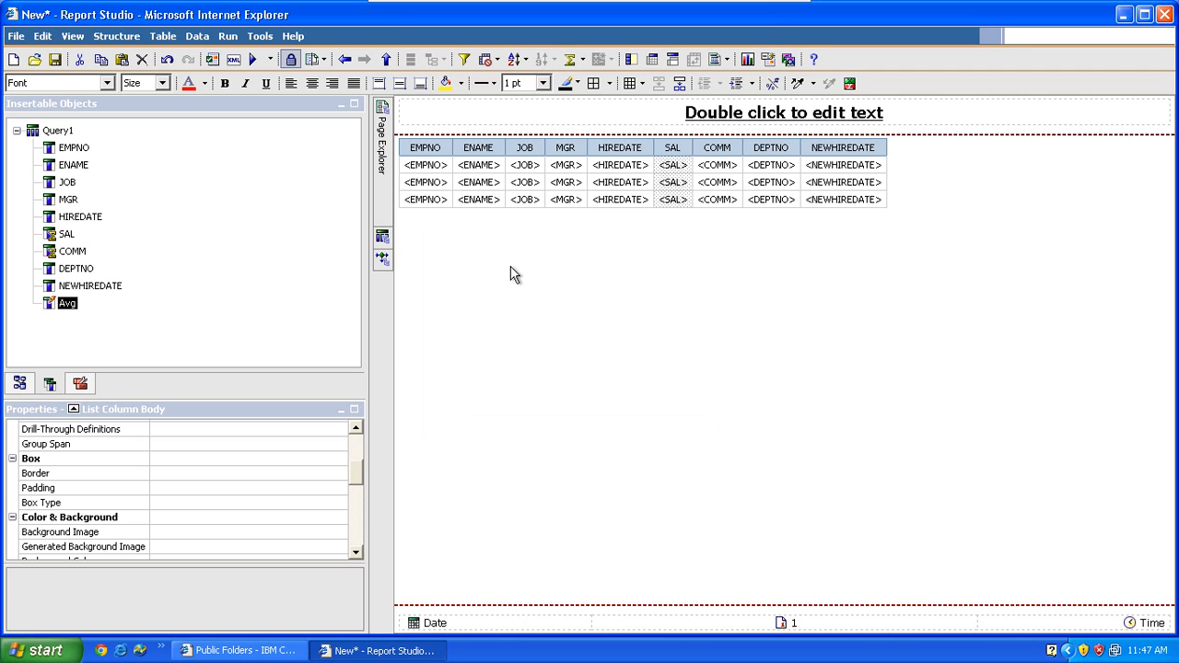
drag(354, 466, 355, 434)
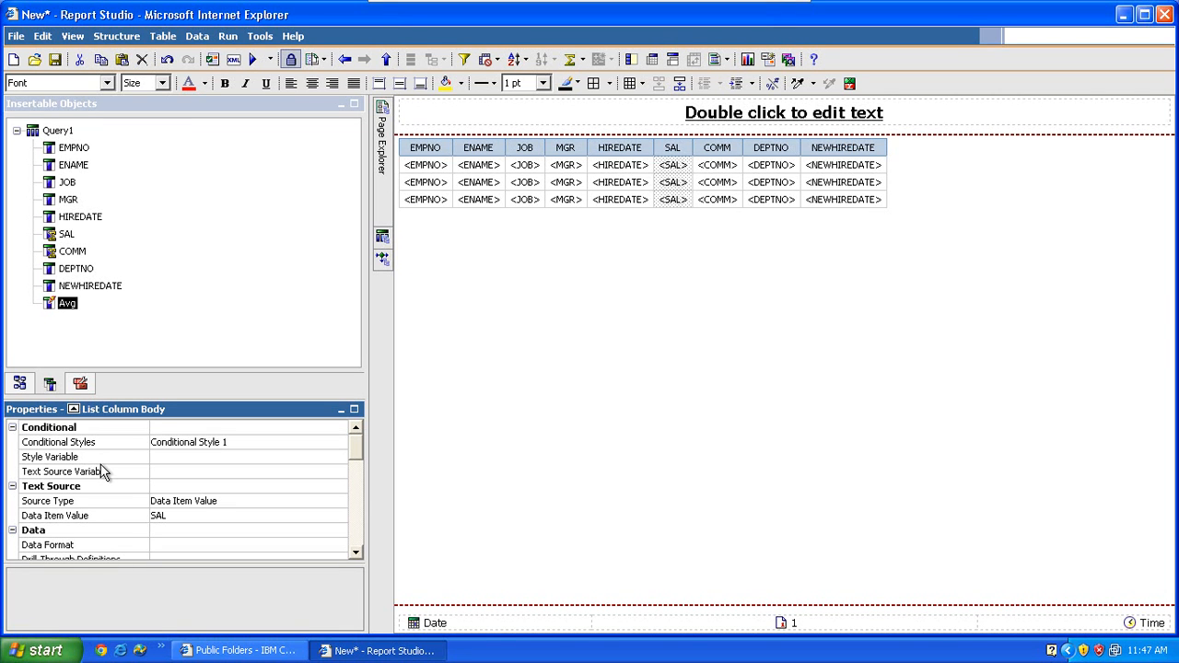
click(336, 445)
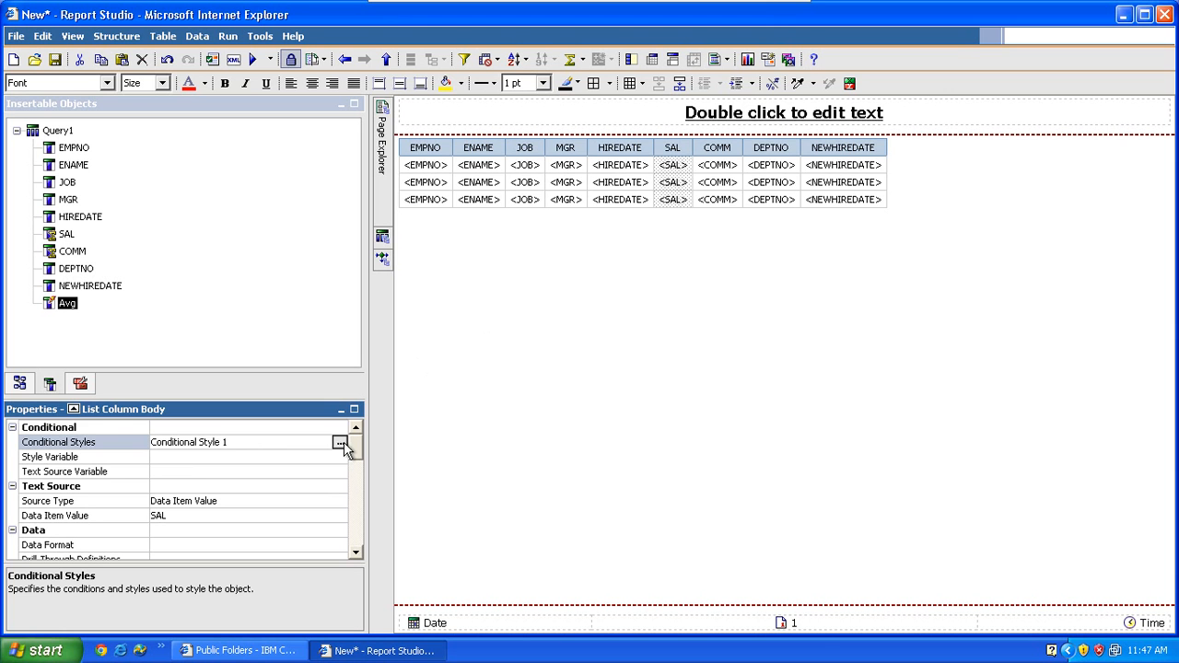
click(340, 443)
click(495, 261)
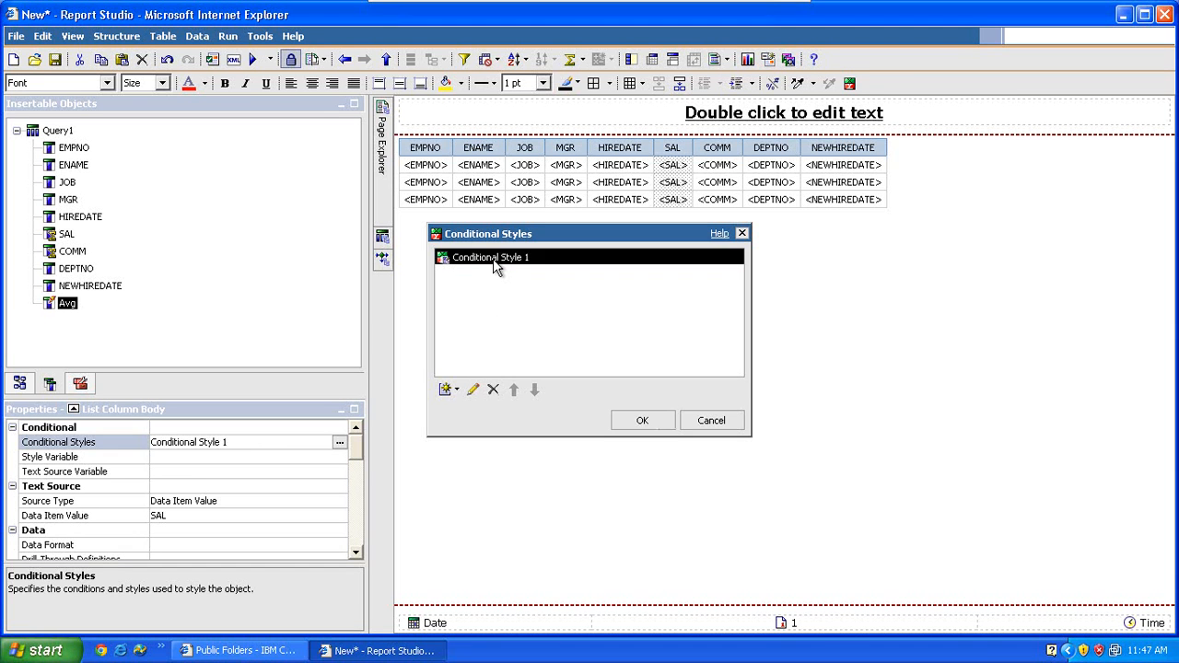
click(493, 390)
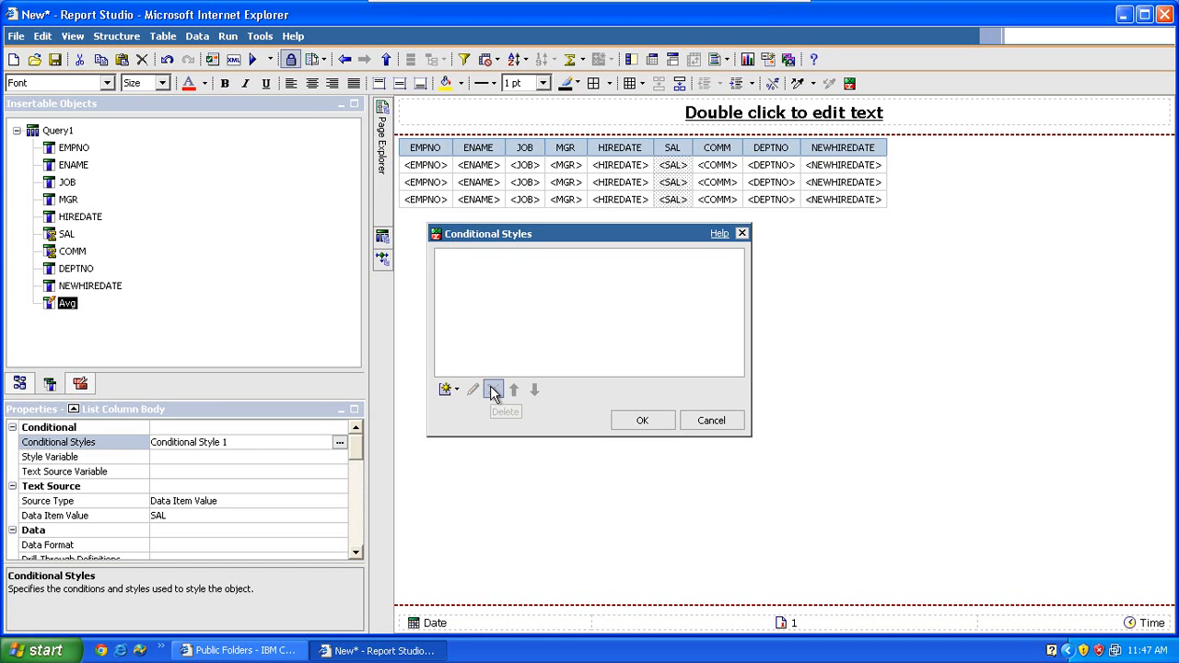
click(634, 420)
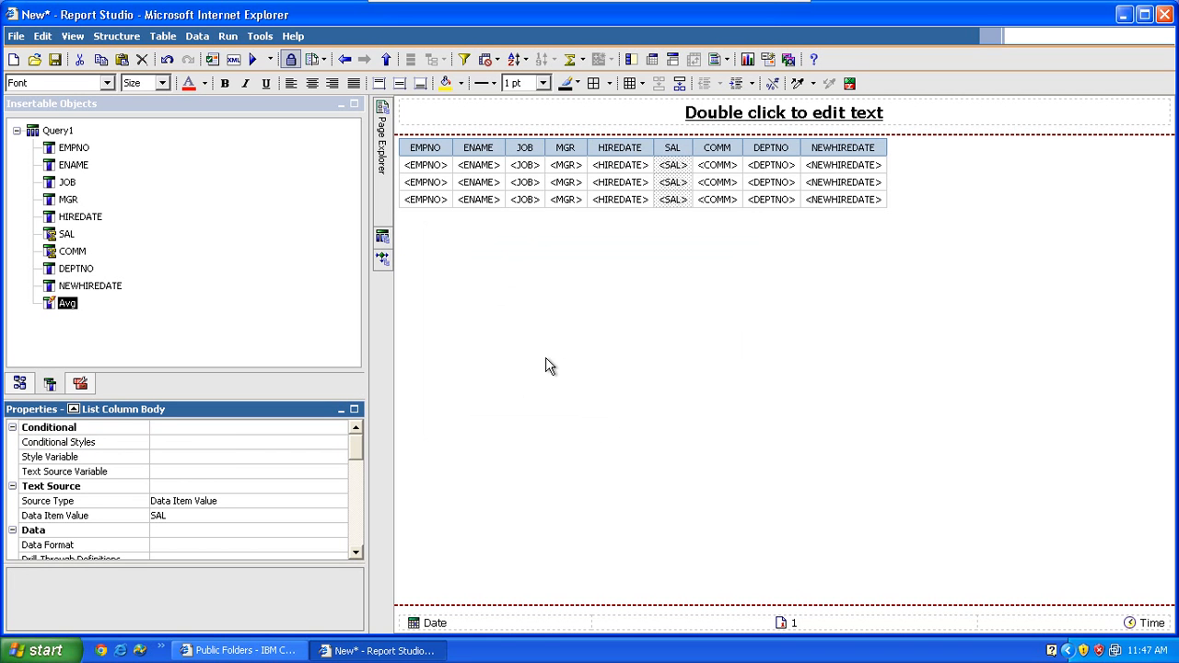
- Add a new page to the report's Prompt Pages and open it for editing
mouse_move(383, 187)
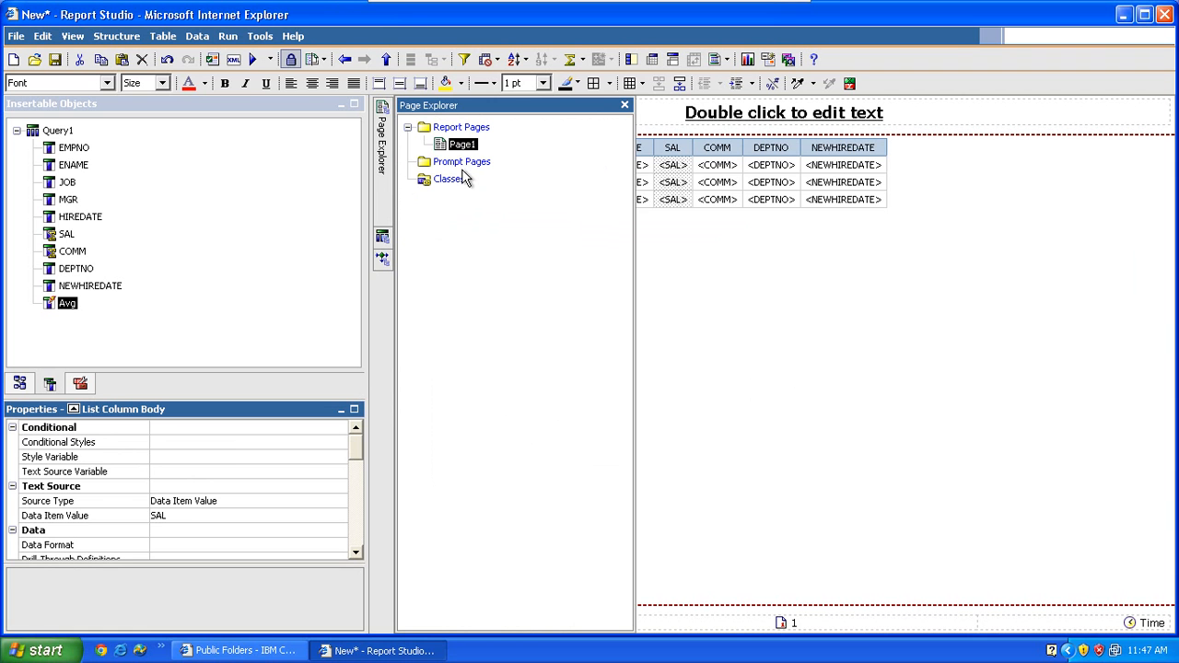
click(462, 163)
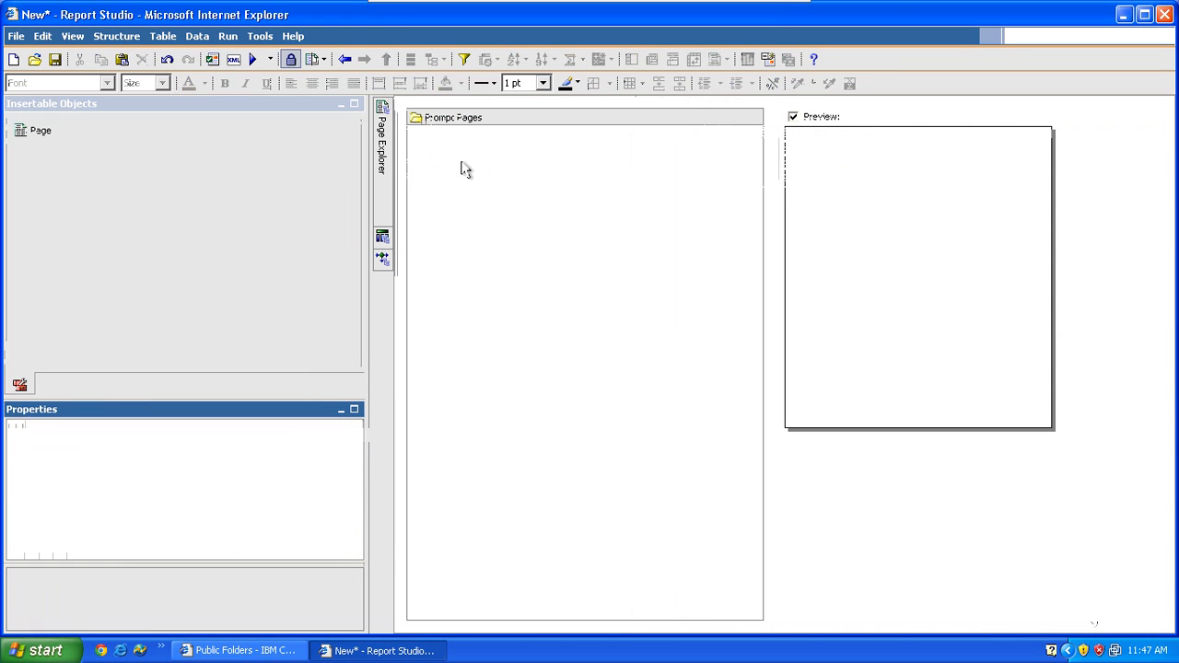
drag(202, 136, 468, 217)
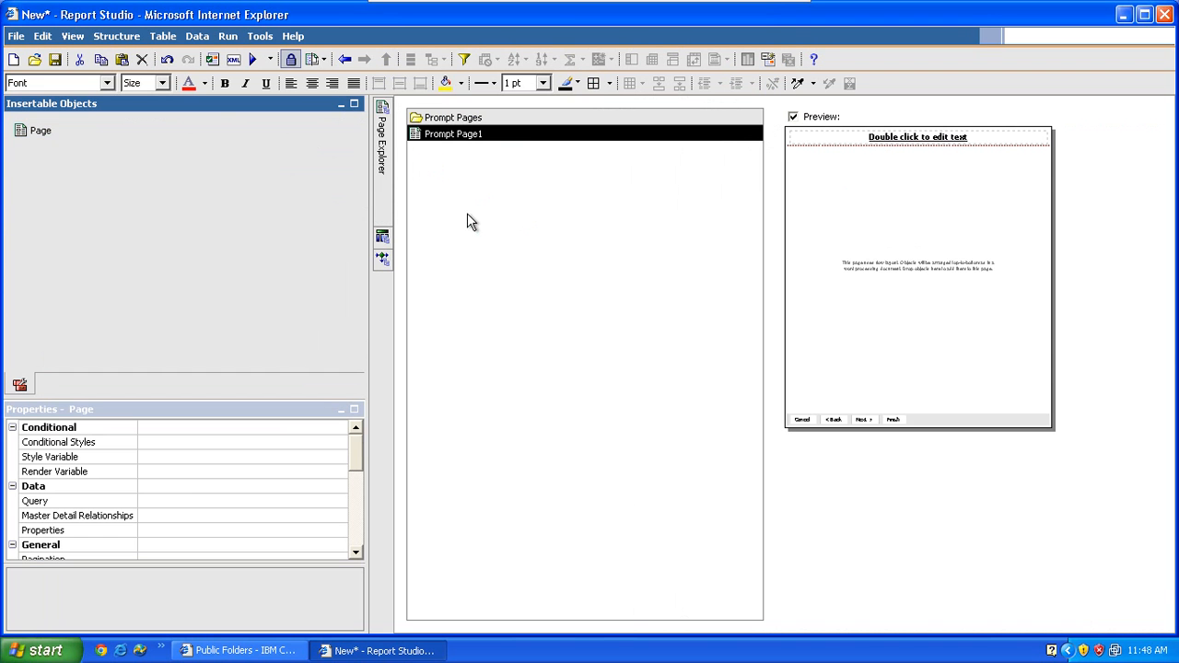
click(447, 136)
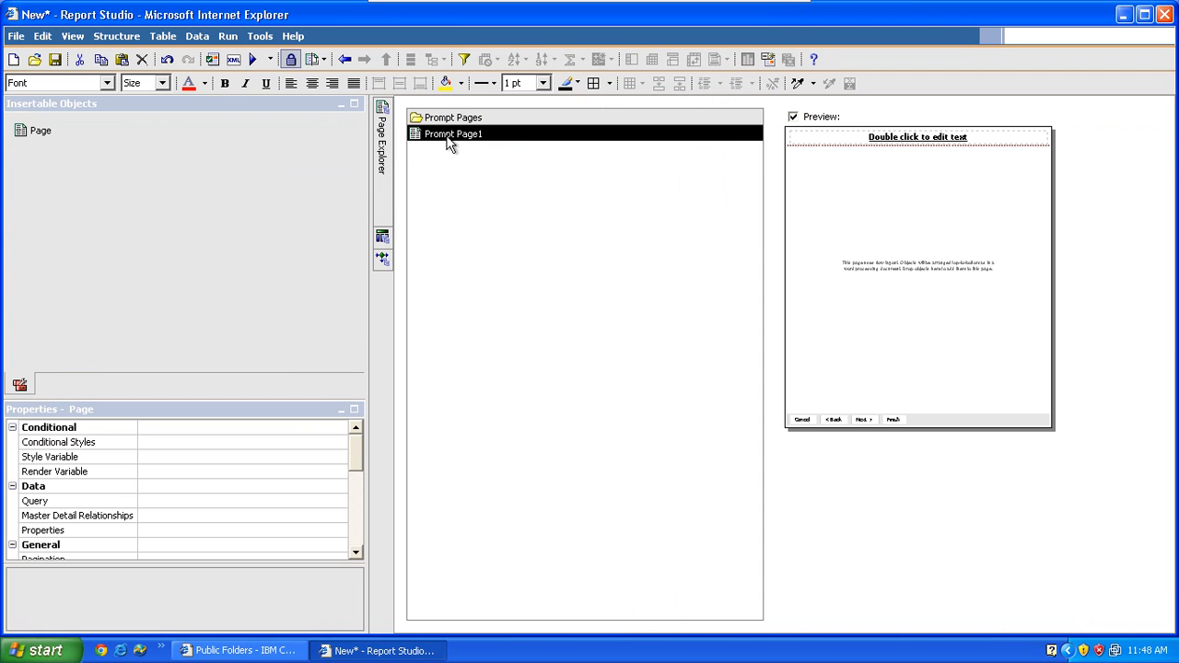
double_click(449, 138)
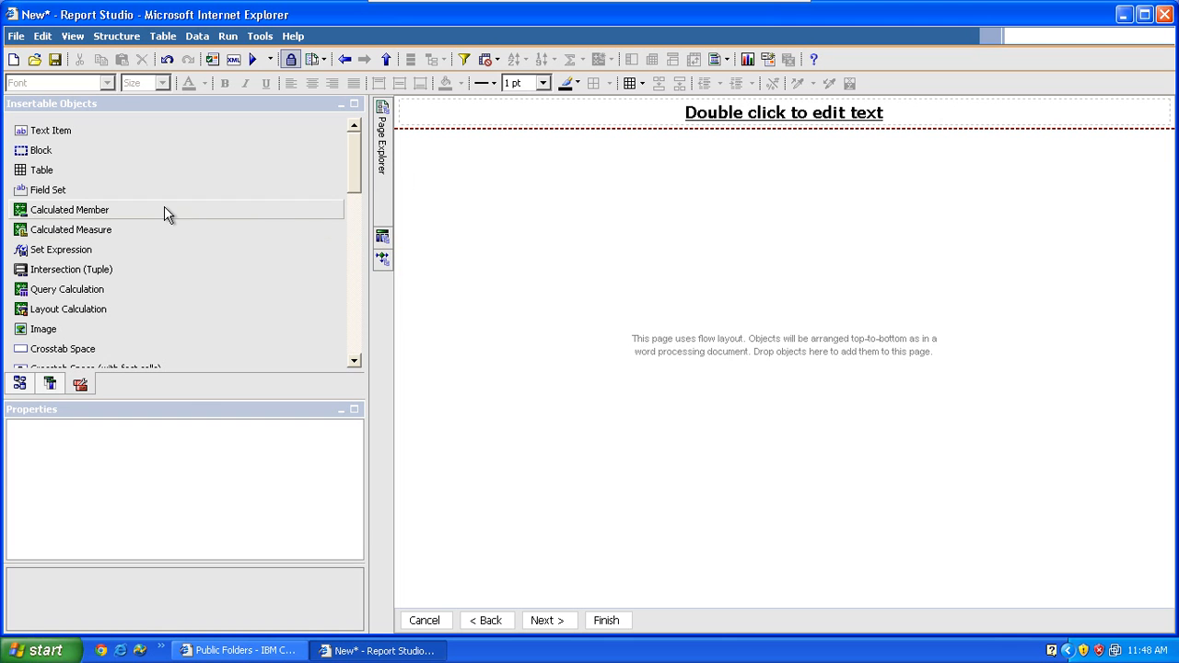
- Try a value prompt with the new parameter Parameter1 on the prompt page, and delete it
drag(354, 172, 363, 308)
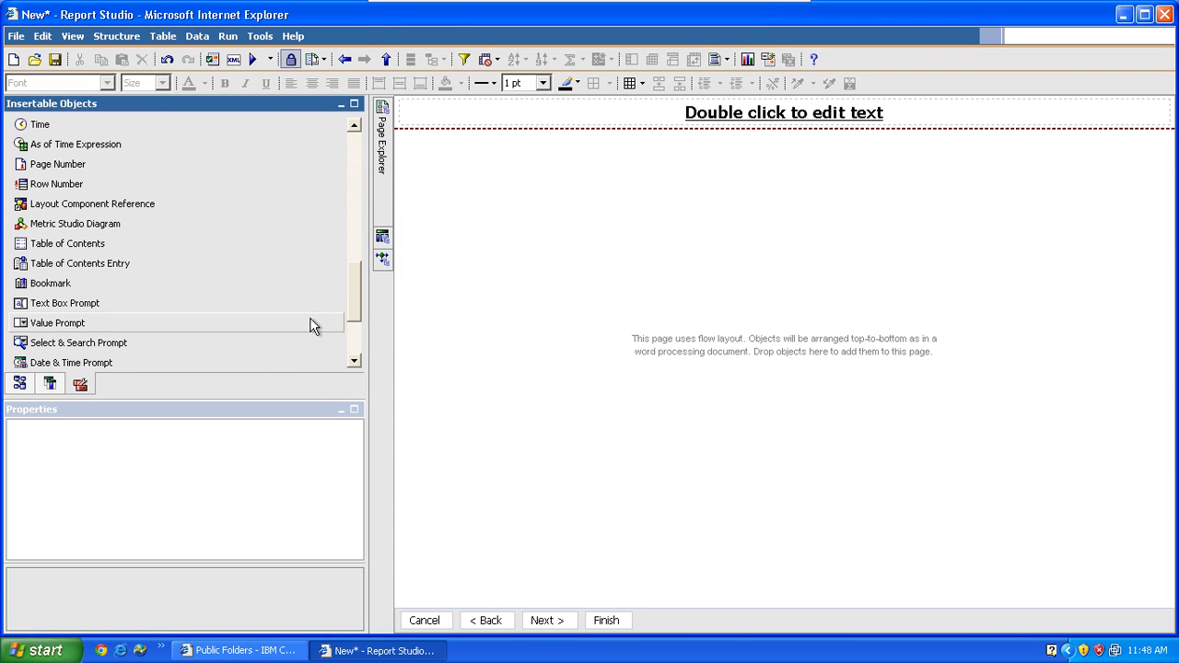
click(311, 325)
drag(311, 324, 453, 314)
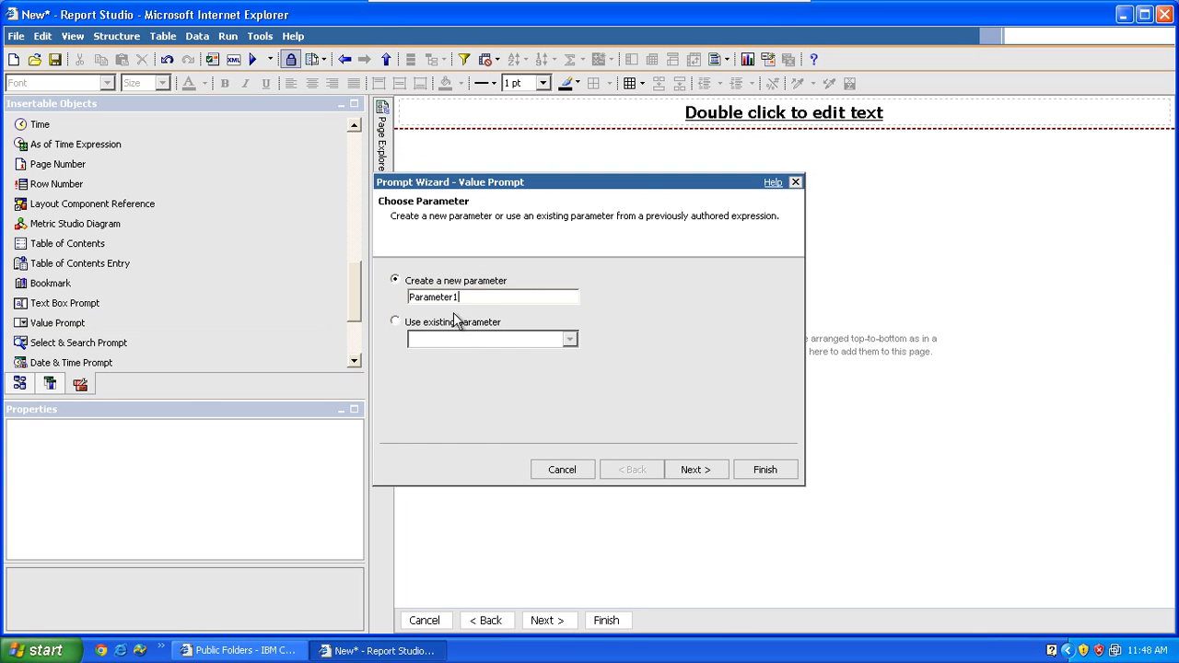
click(695, 470)
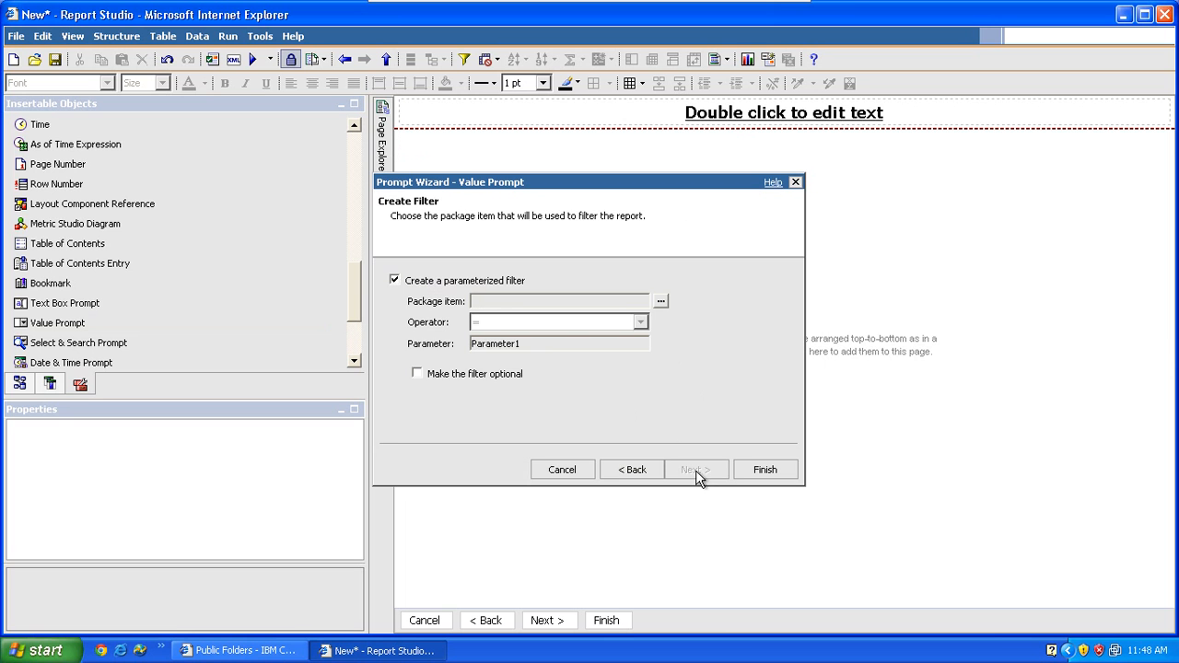
click(753, 471)
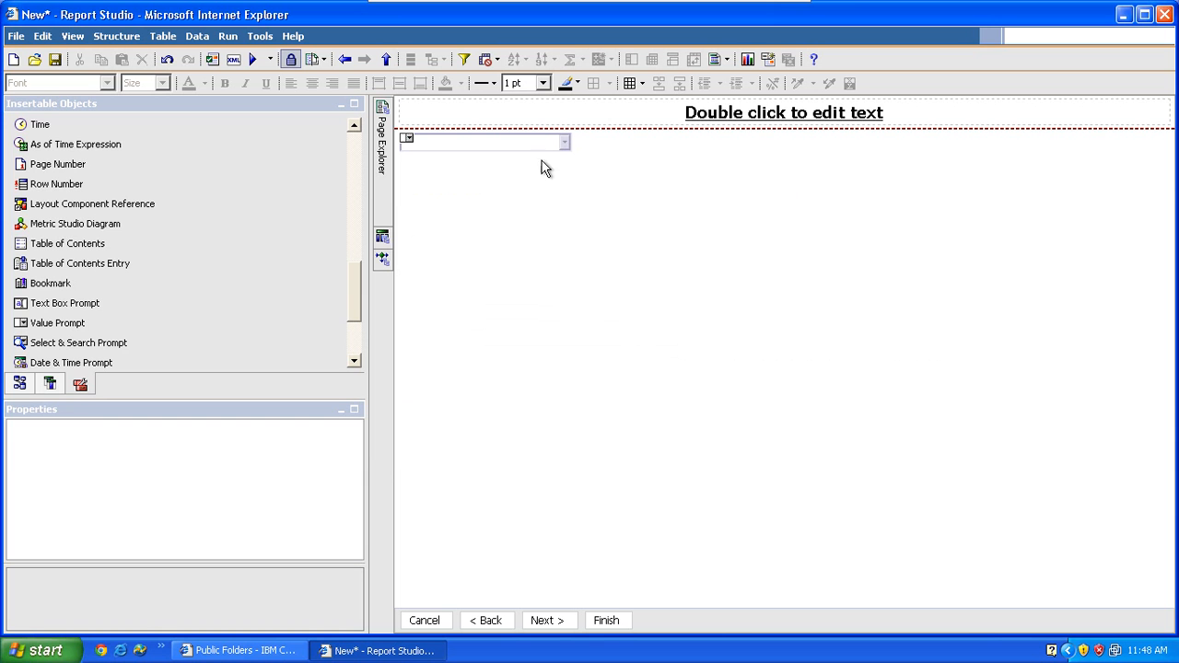
click(541, 146)
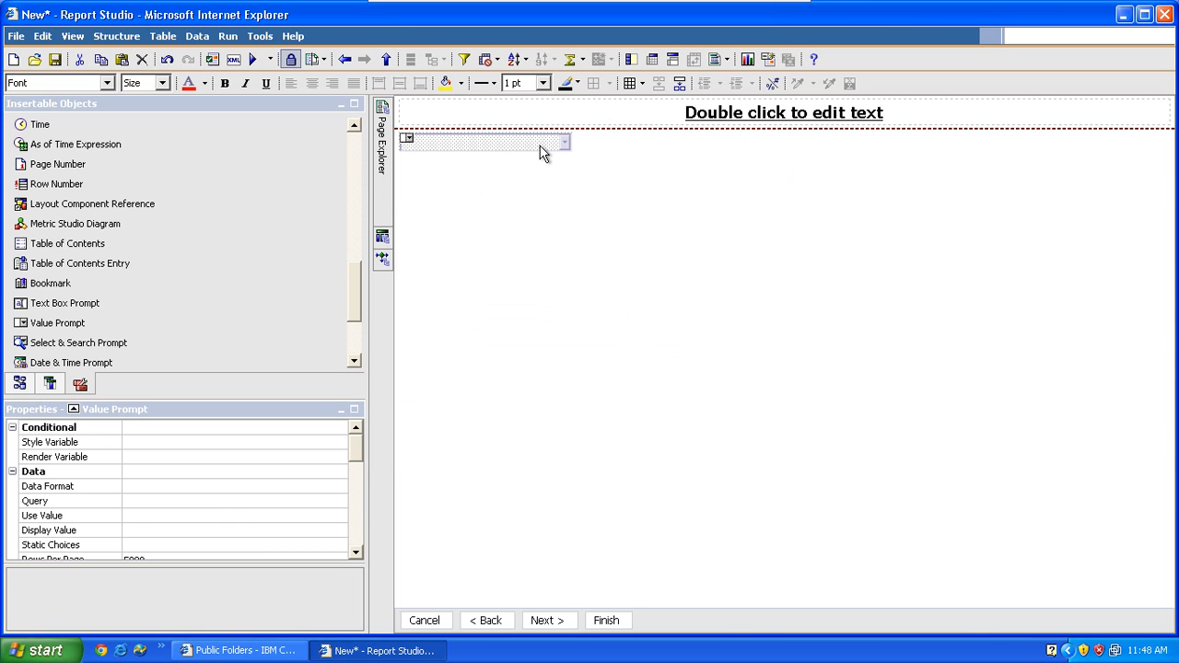
key(Delete)
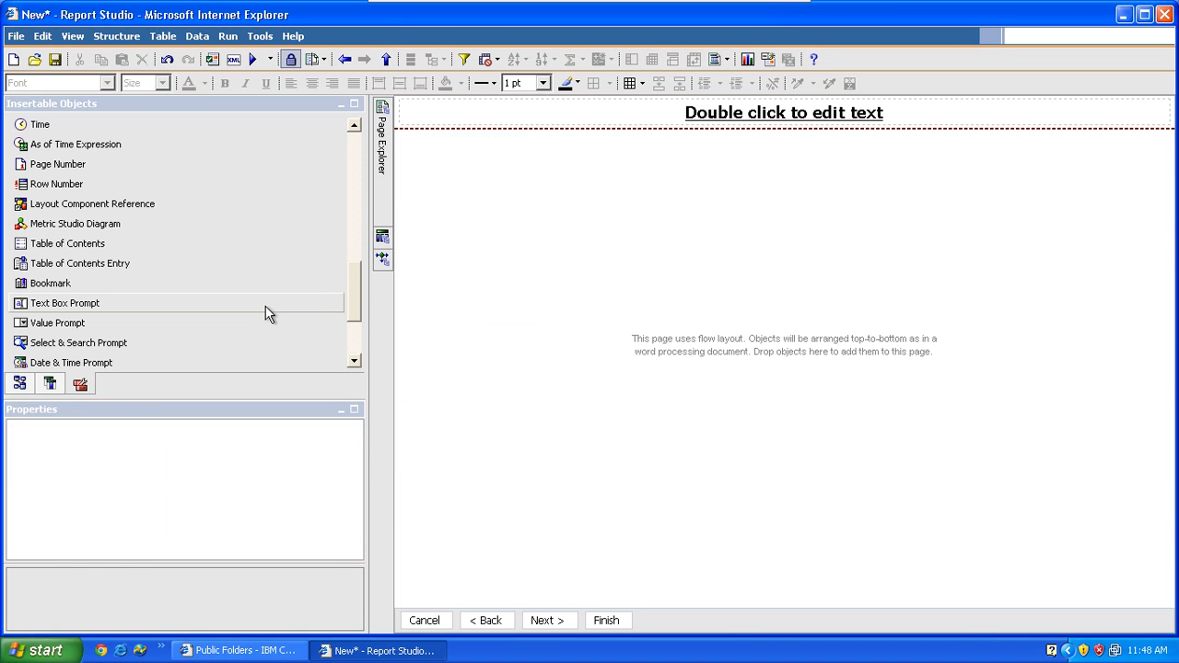
- Insert a text box prompt on the prompt page, creating the new parameter Parameter1, and select the prompt
drag(274, 308, 449, 324)
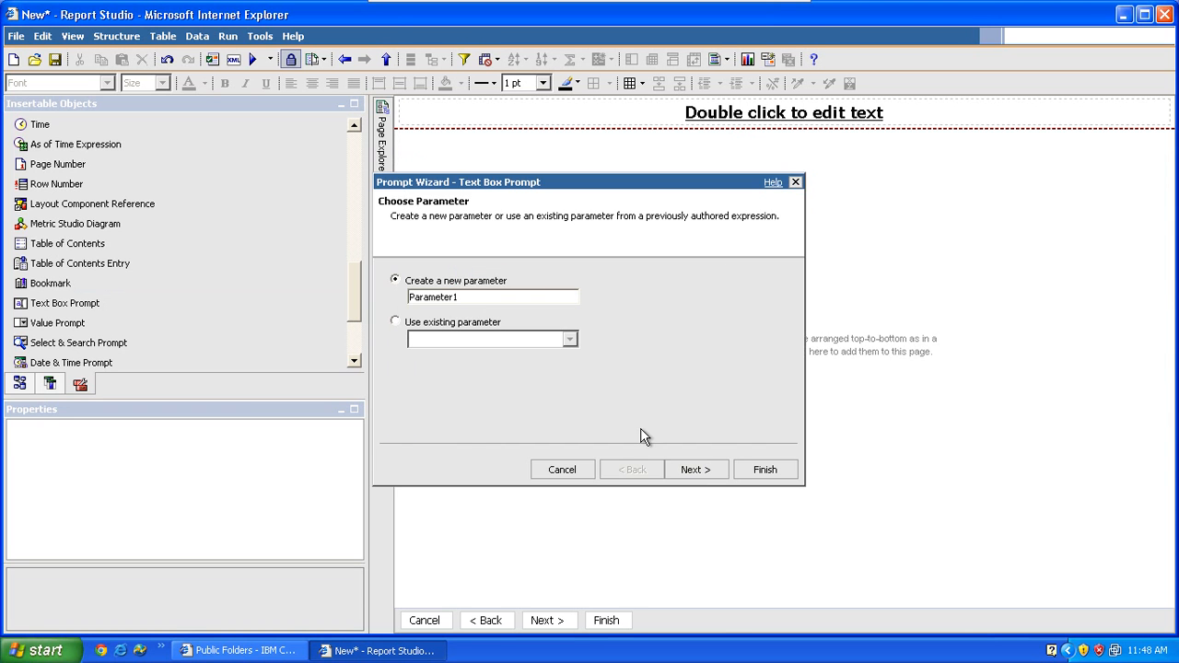
click(752, 473)
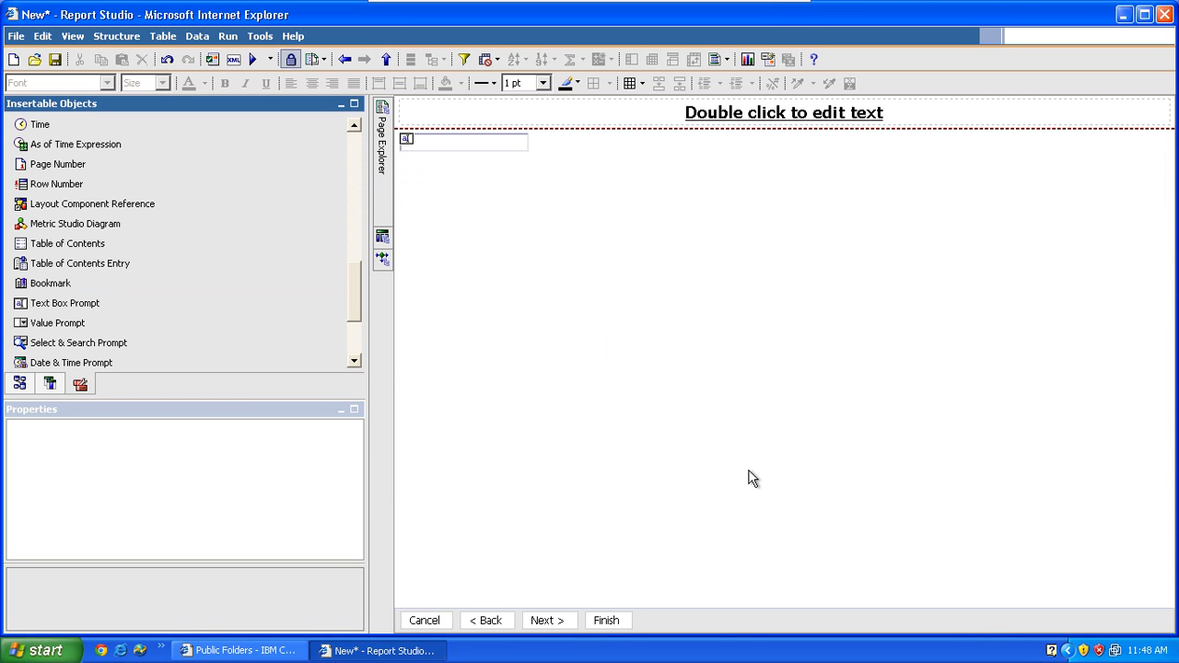
click(501, 145)
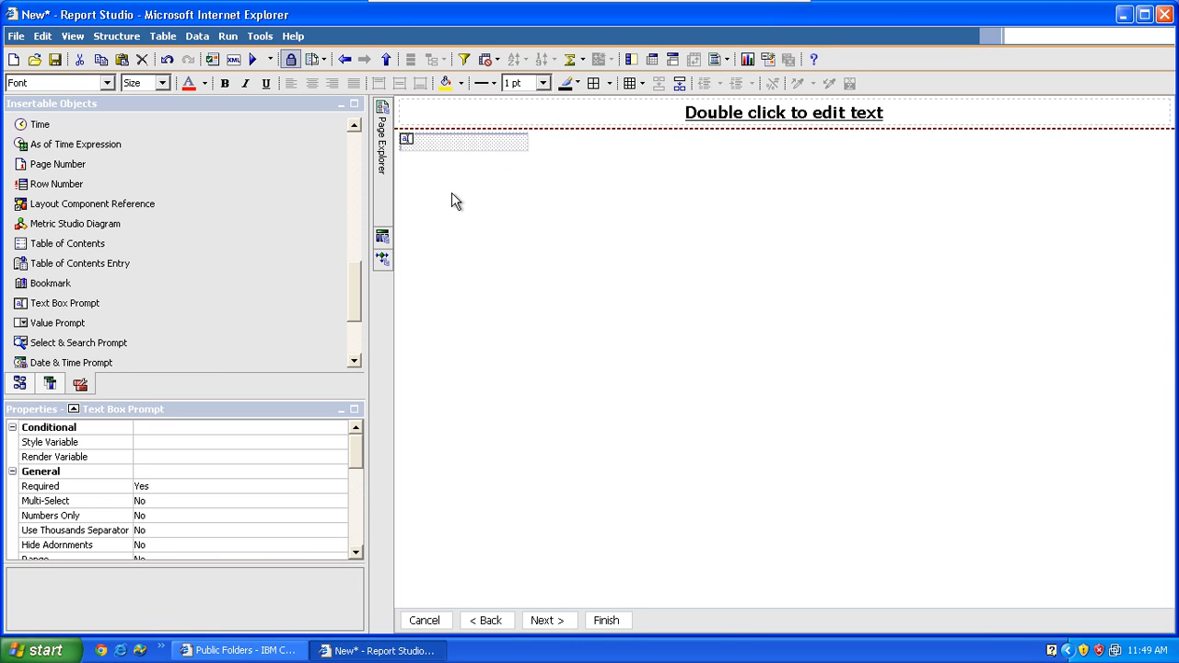
- Return to report page Page1 and start a new advanced conditional style for the SAL column body
click(382, 237)
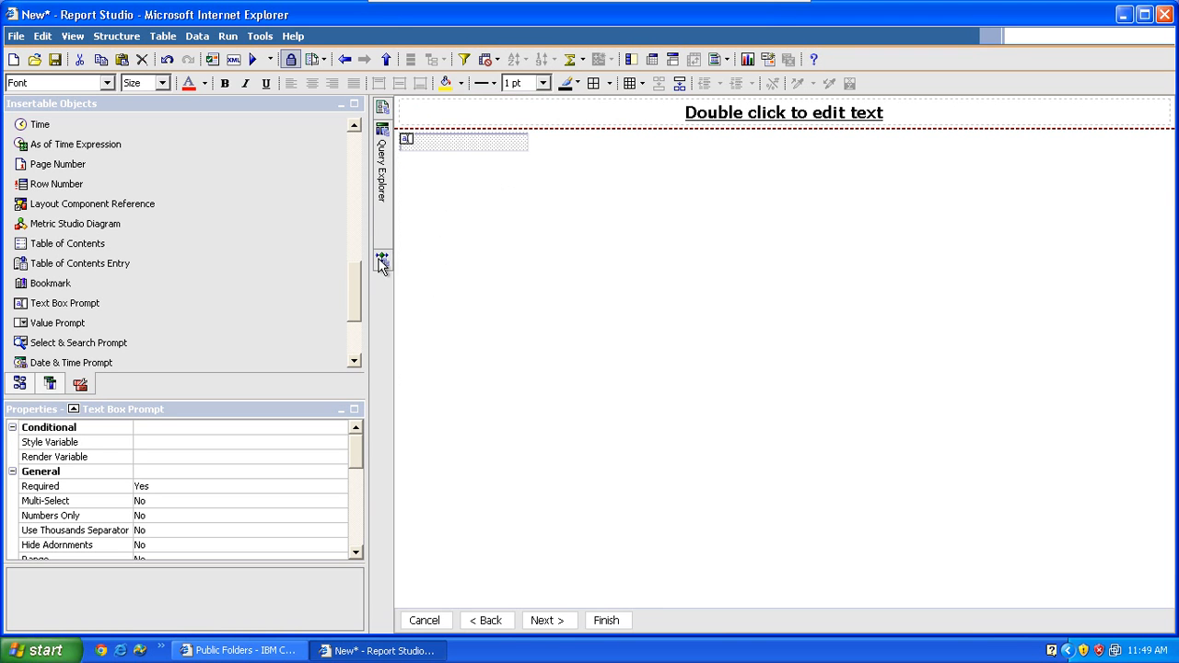
mouse_move(380, 258)
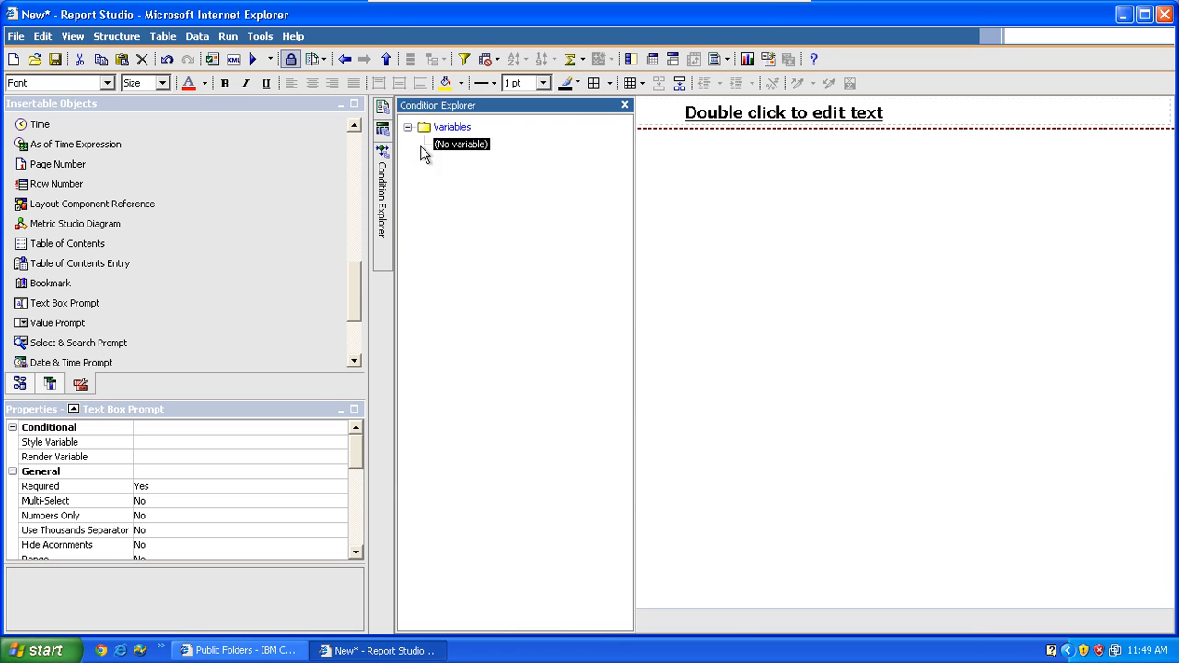
mouse_move(387, 114)
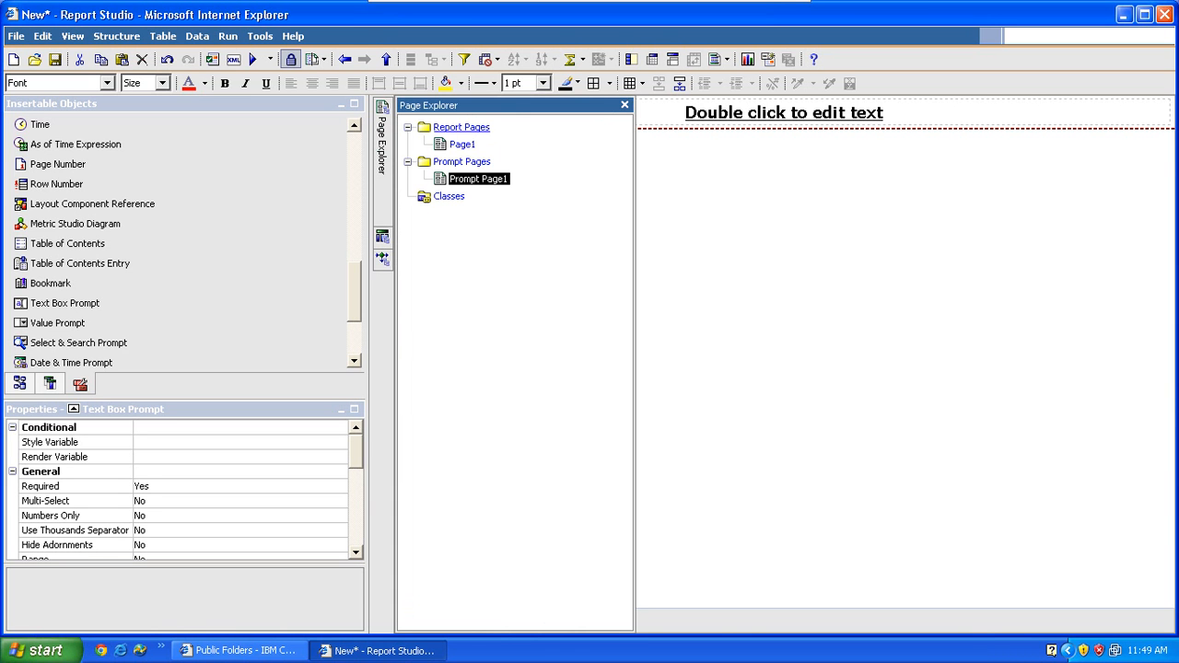
click(462, 142)
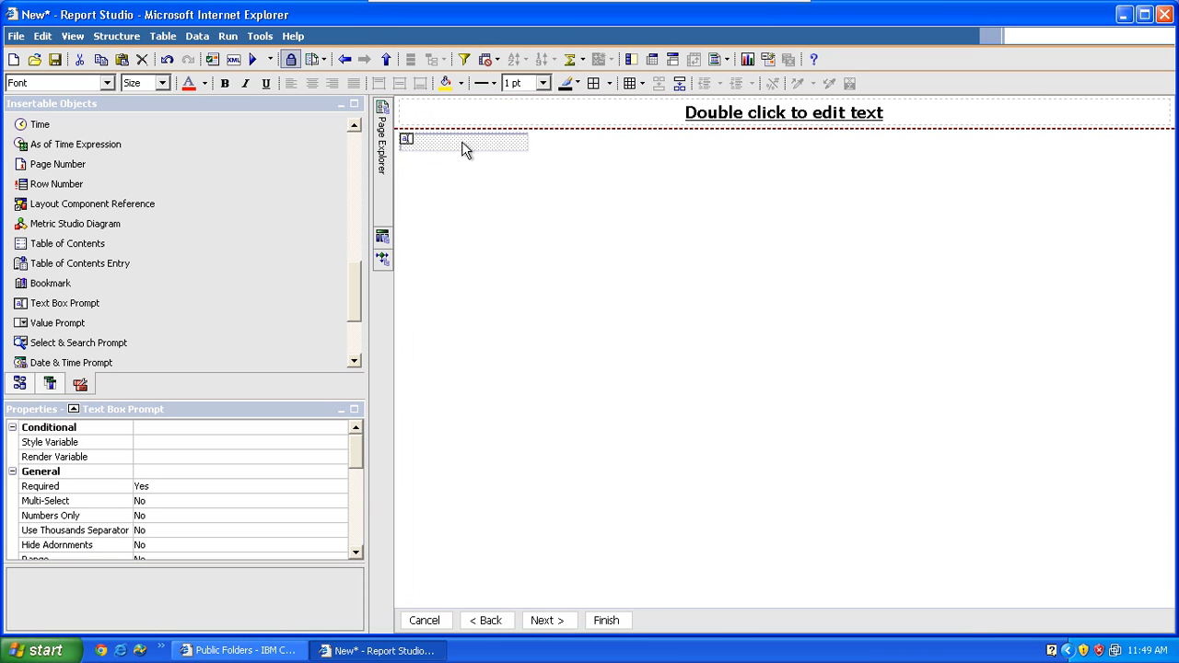
click(662, 199)
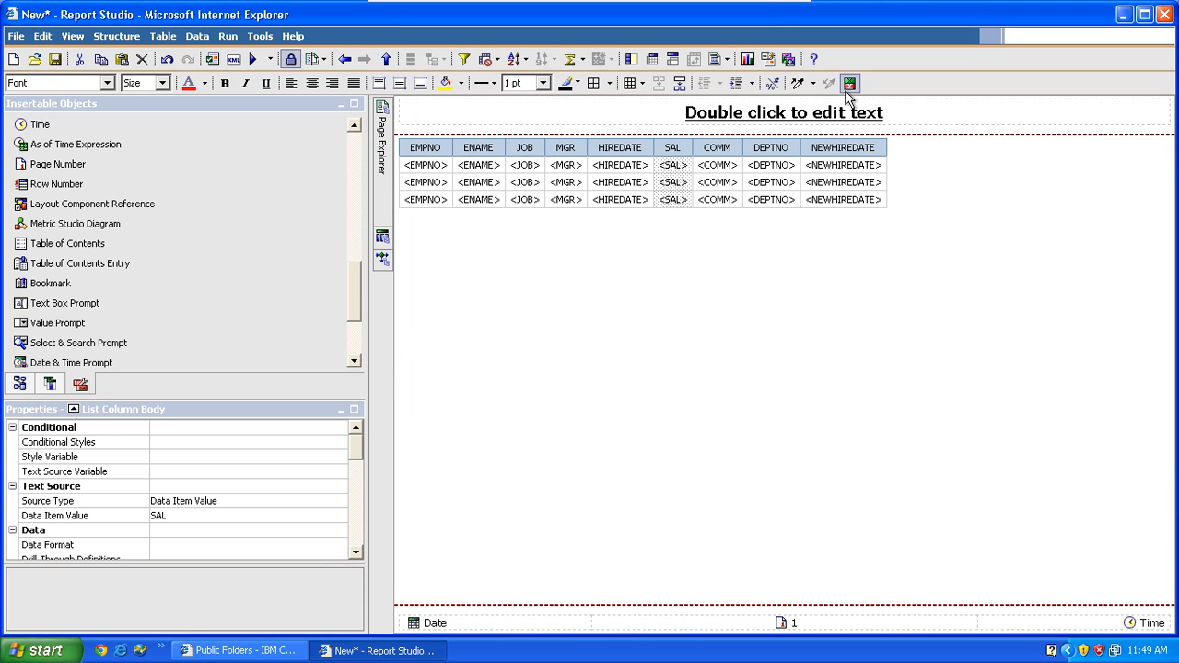
click(847, 92)
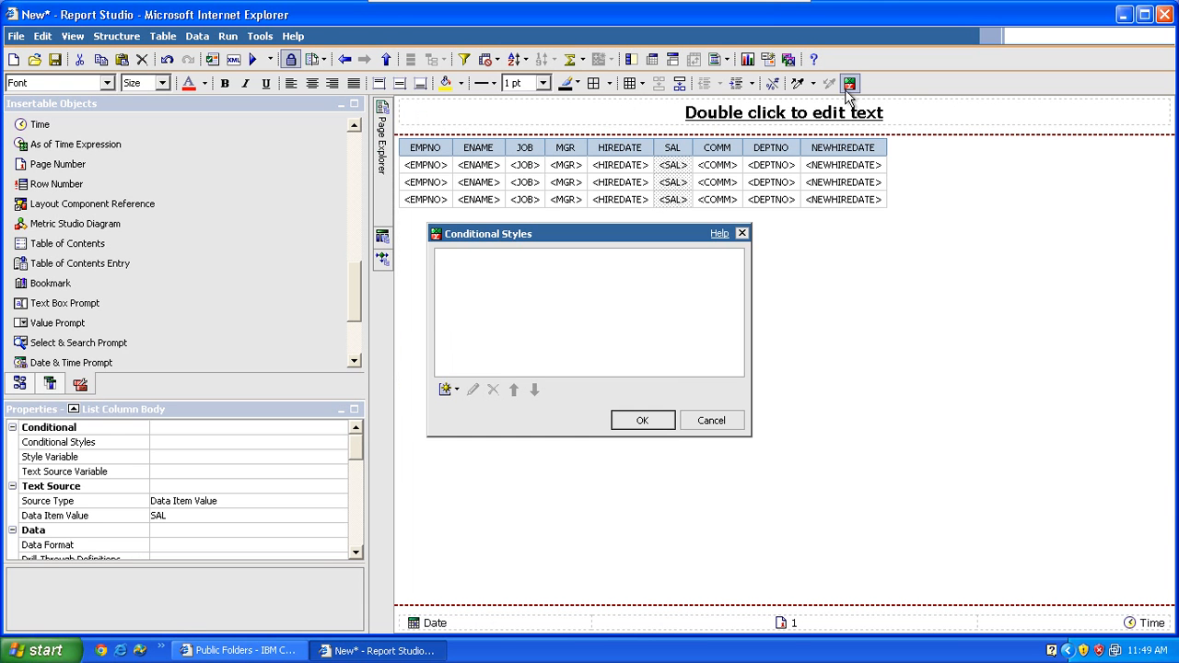
click(453, 390)
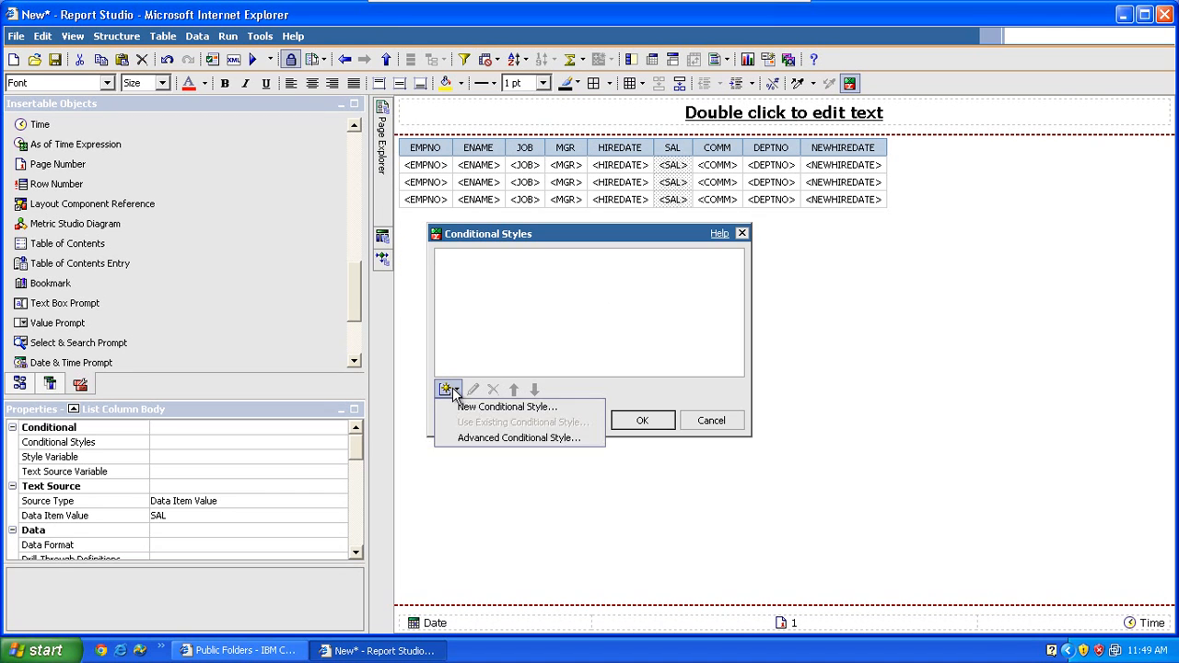
click(460, 439)
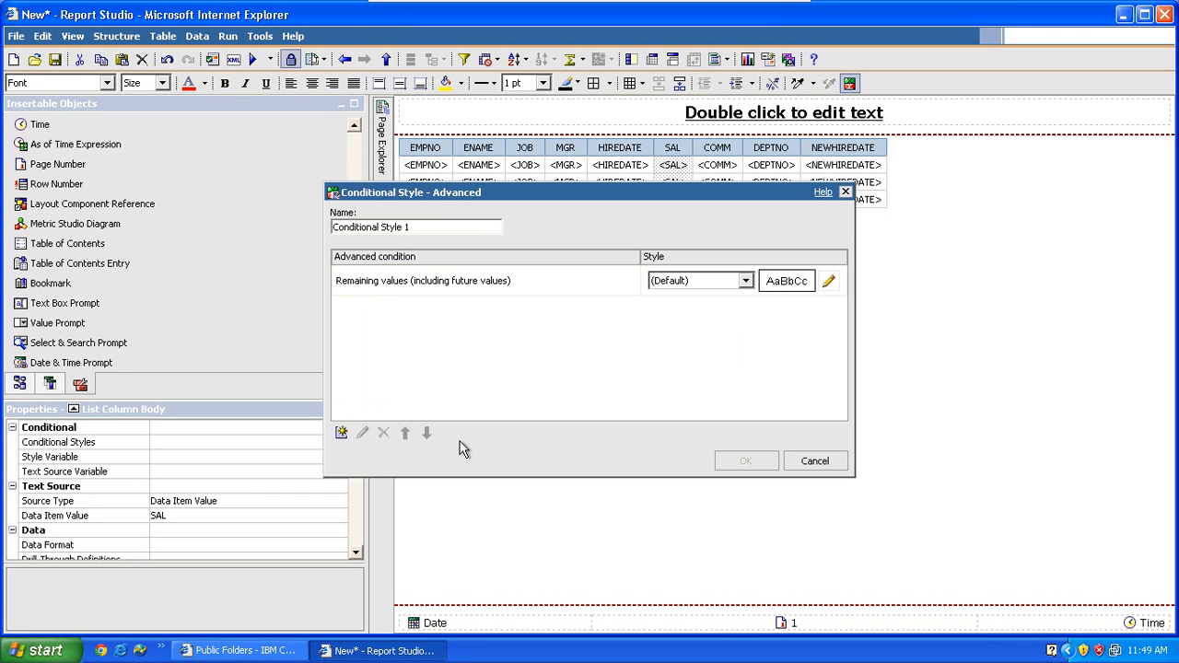
- Add the advanced condition [Query1].[SAL]>ParamDisplayValue('Parameter1') to the conditional style
click(343, 431)
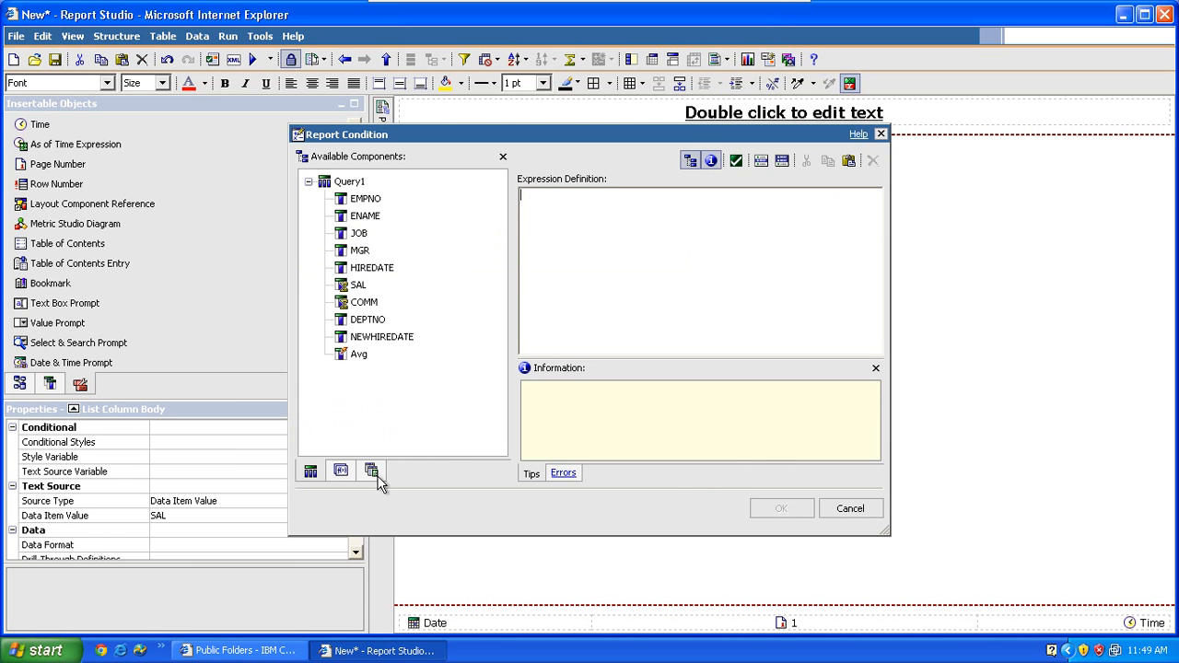
click(359, 287)
drag(359, 288, 532, 272)
text(>)
click(370, 471)
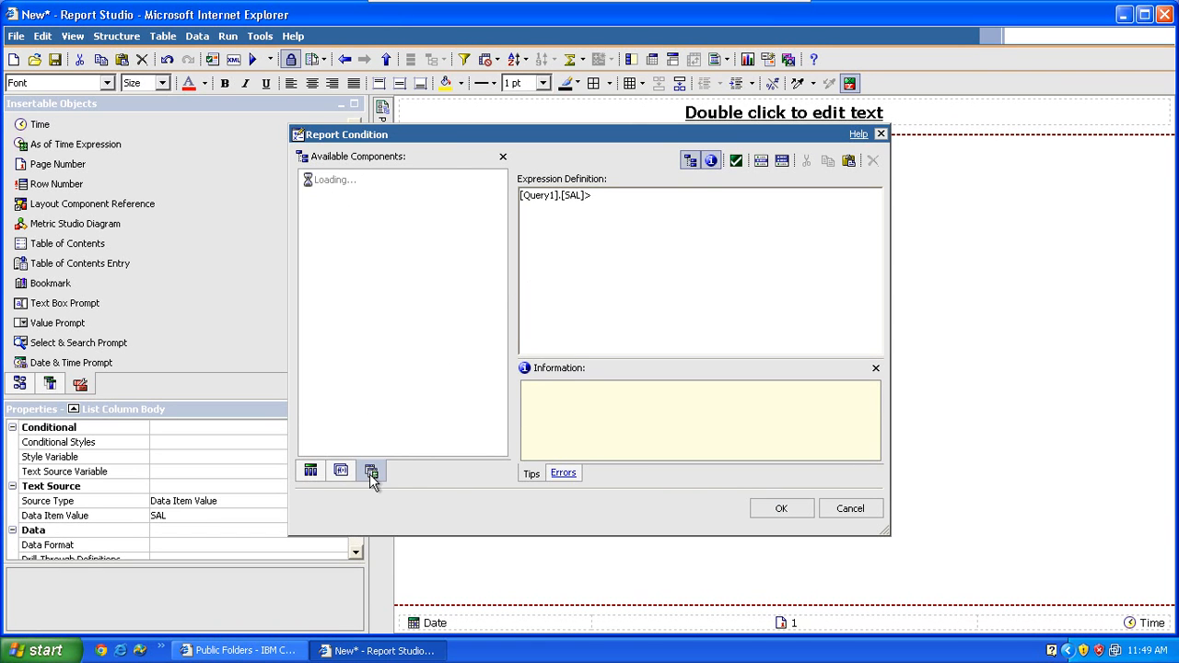
click(367, 186)
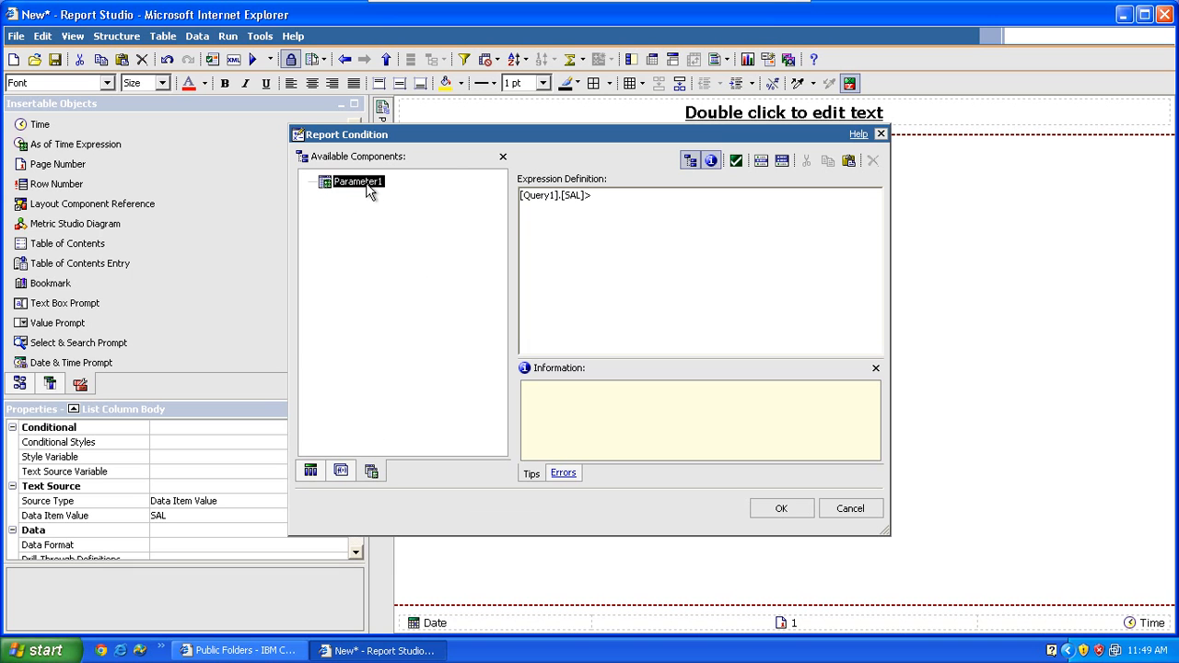
drag(367, 186, 594, 190)
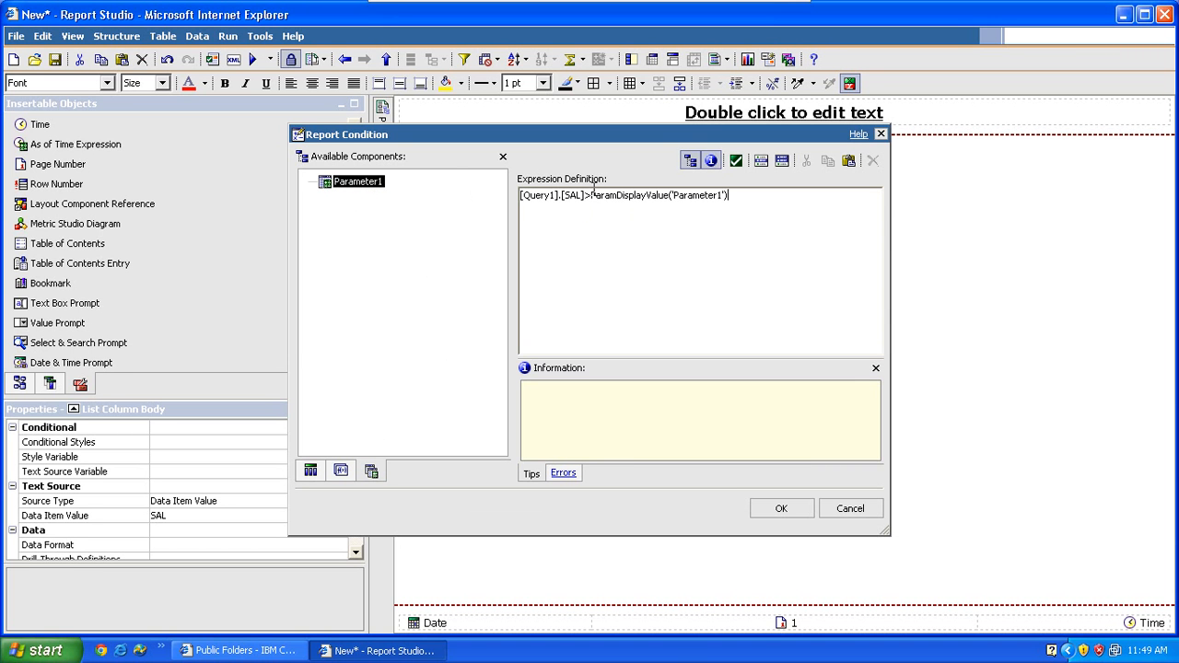
click(785, 521)
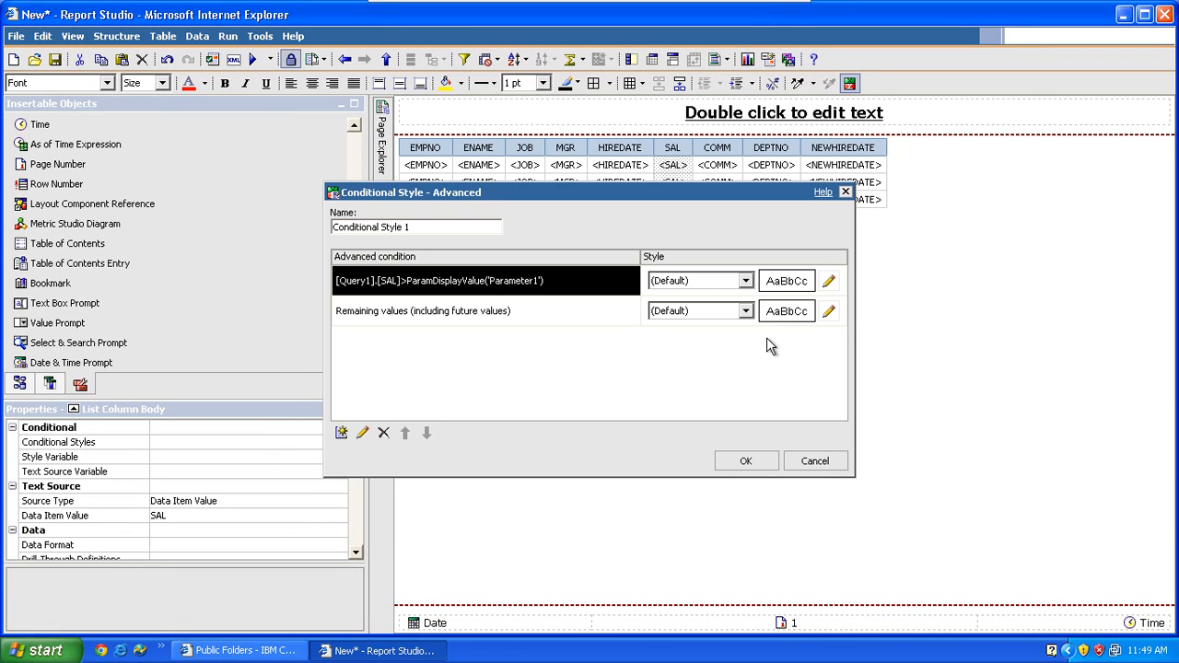
- Assign the Excellent style to the SAL parameter condition and apply the conditional style to the column
click(746, 281)
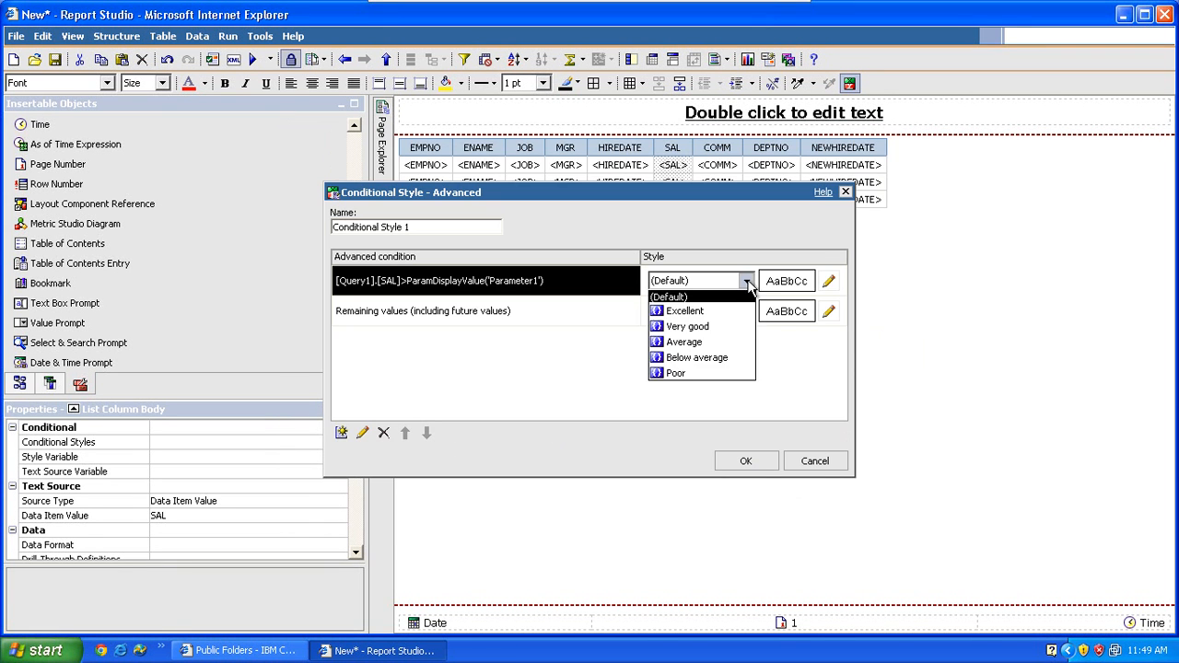
click(724, 314)
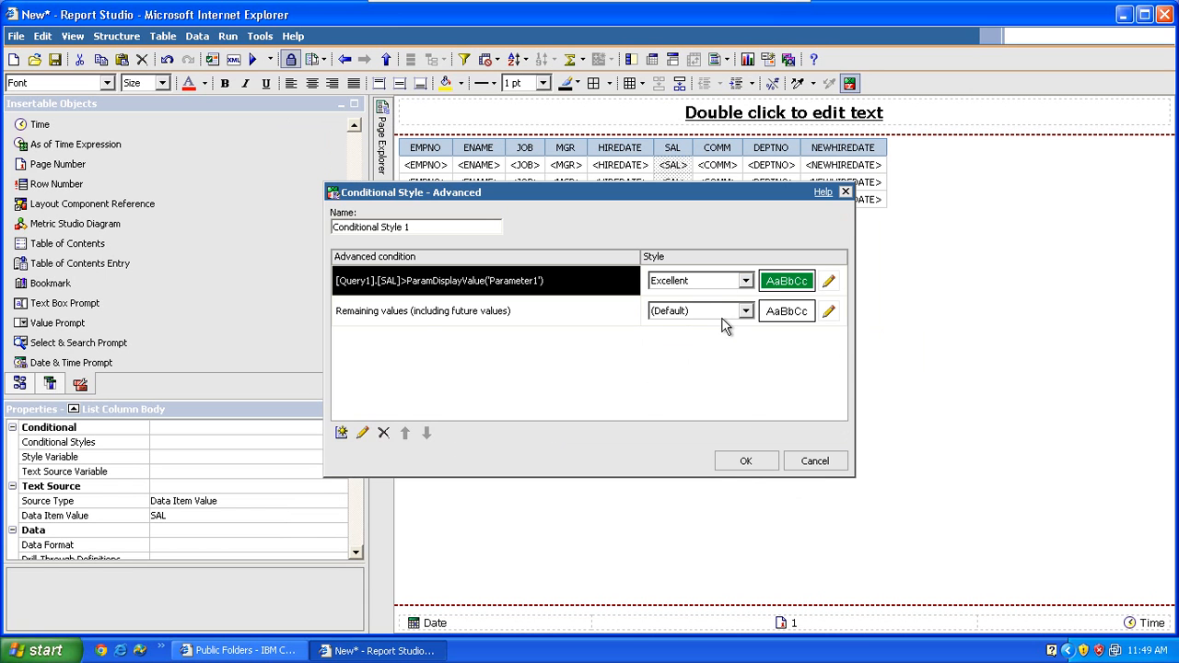
click(746, 462)
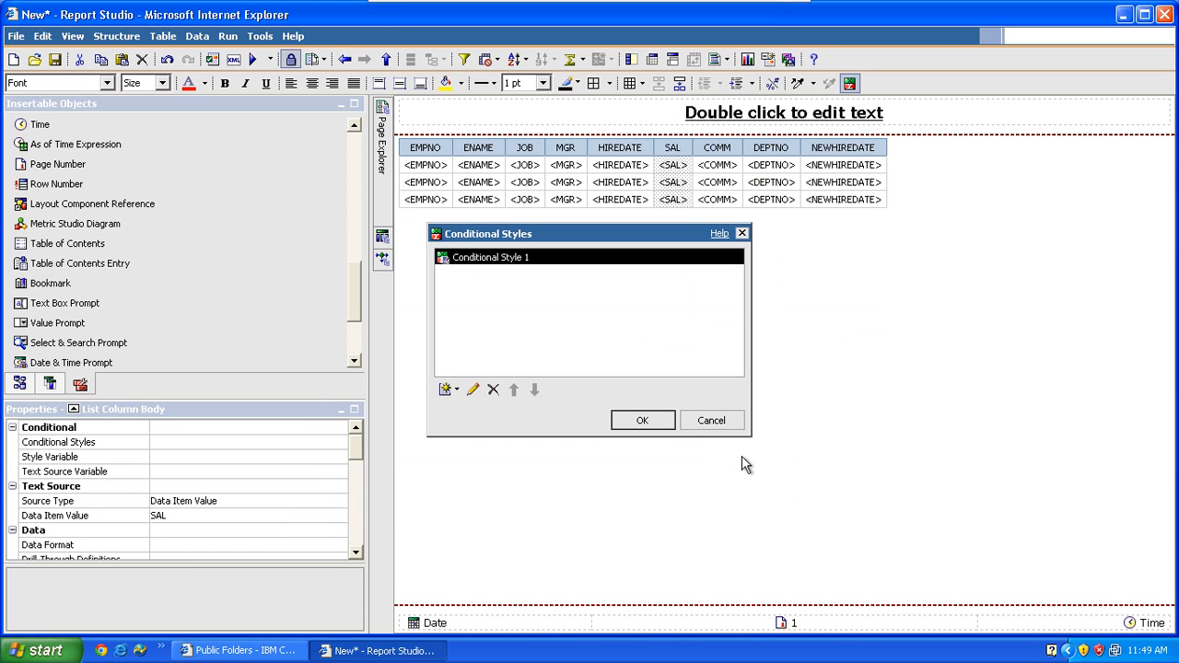
click(669, 424)
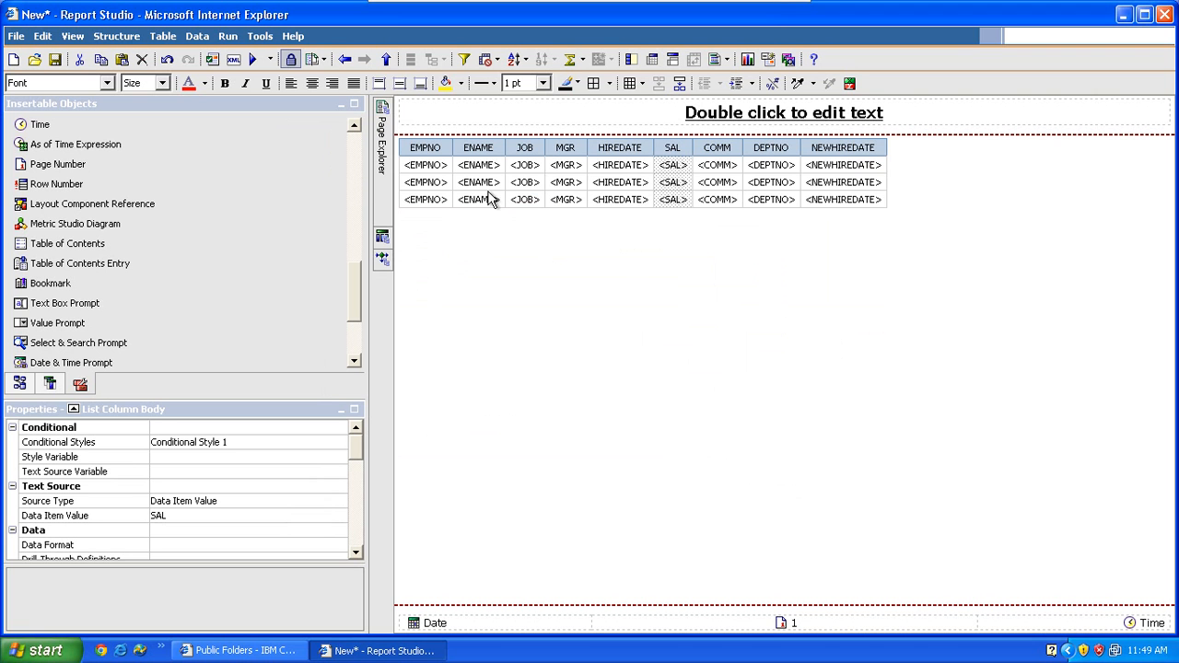
- Run the report in a maximized viewer and submit 1500 as the text box prompt value
click(253, 59)
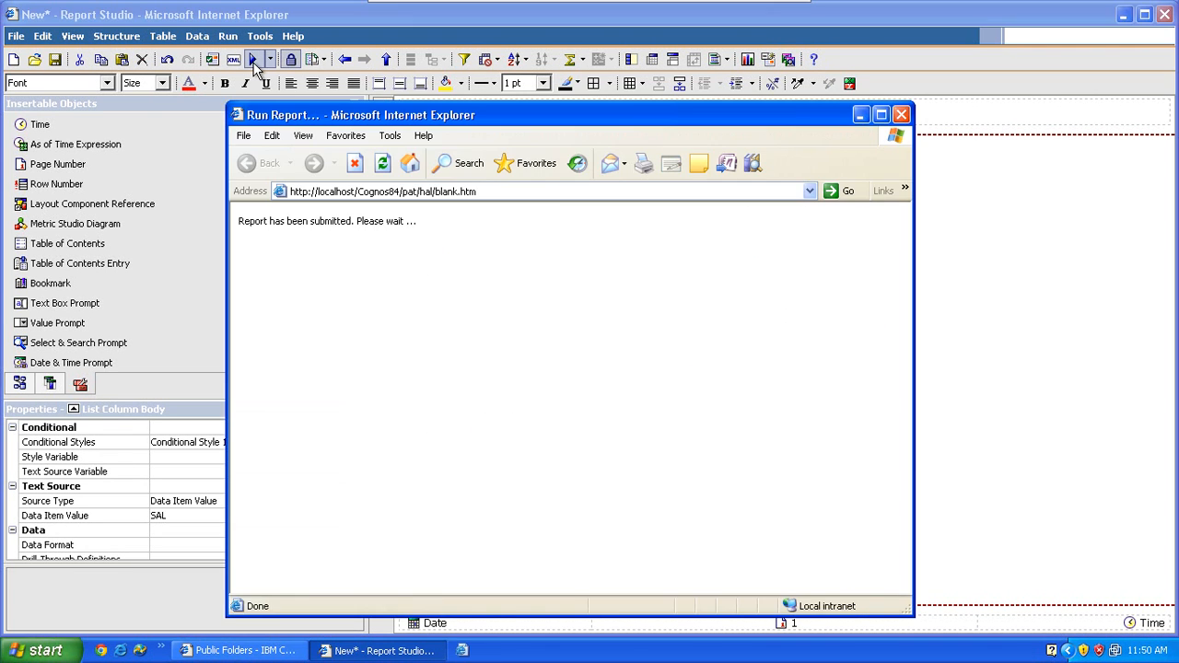
double_click(316, 117)
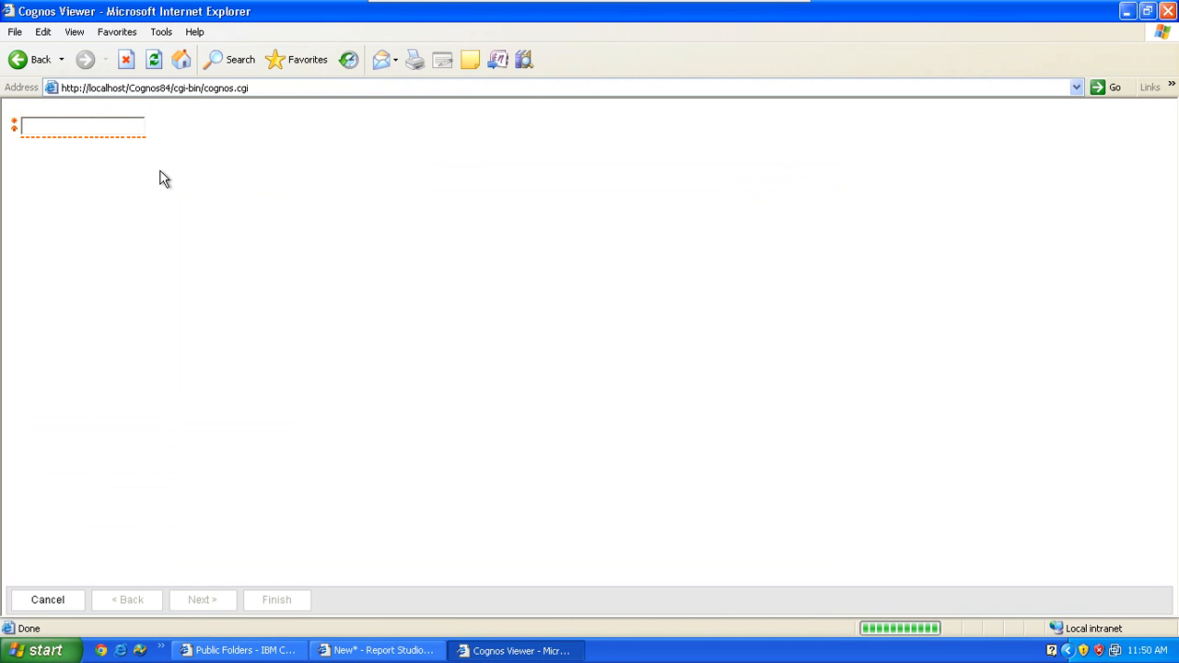
click(115, 128)
text(1500)
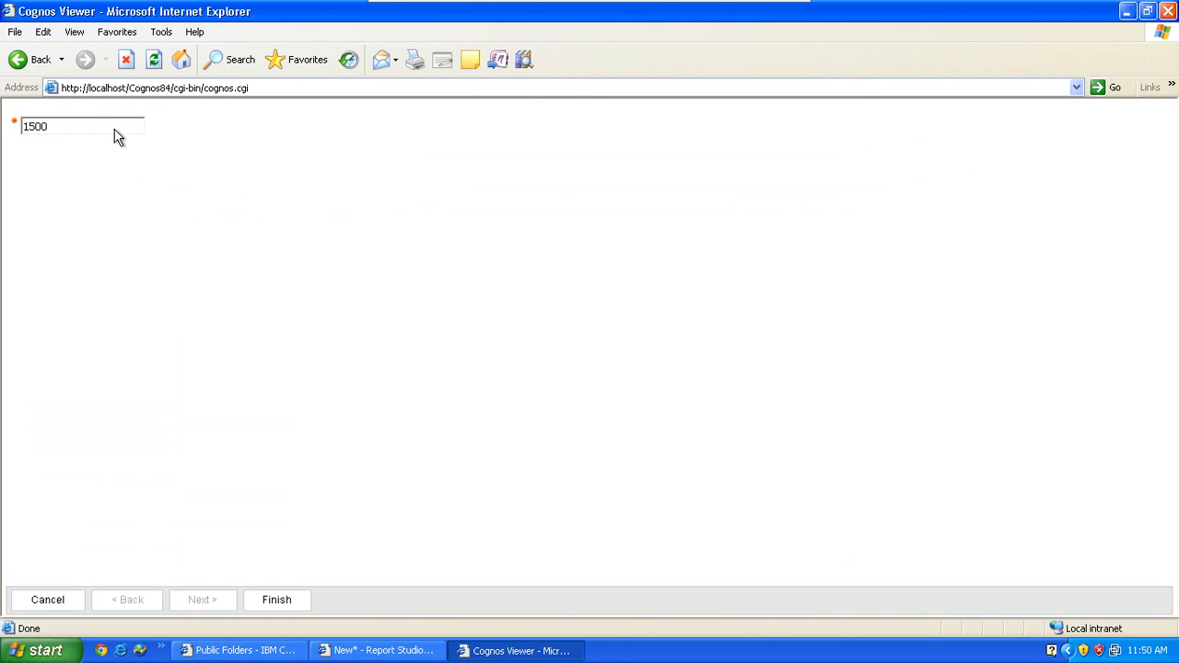
click(276, 599)
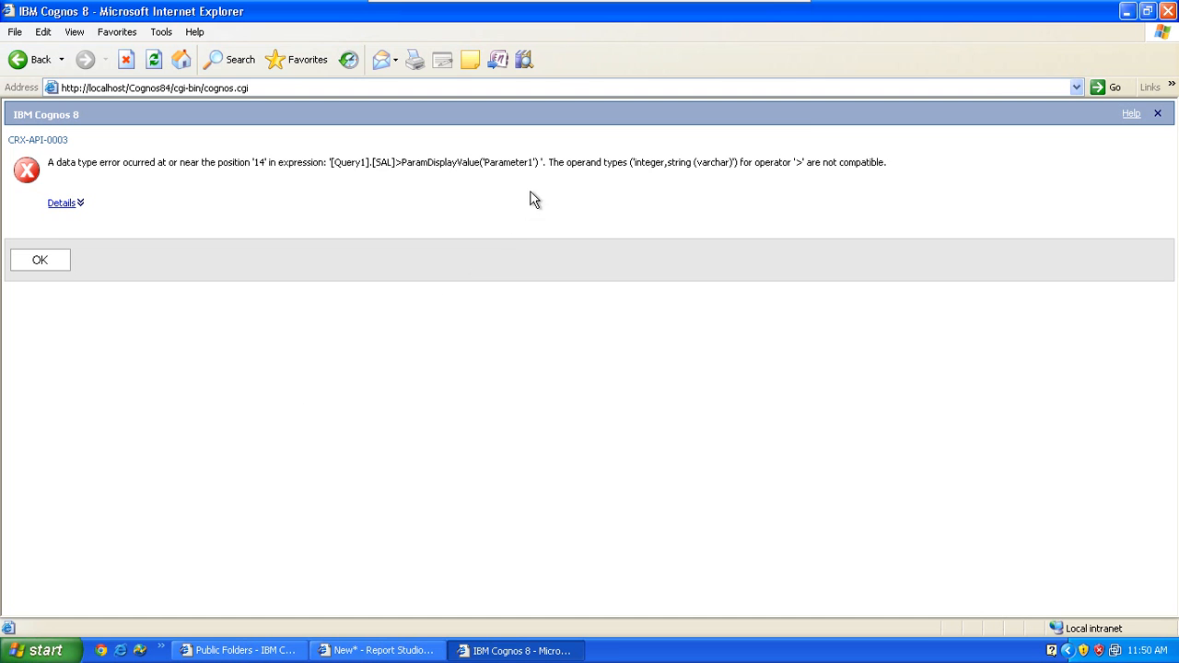
- Close the report viewer and set Numbers Only to Yes for the text box prompt on Prompt Page1
click(1168, 10)
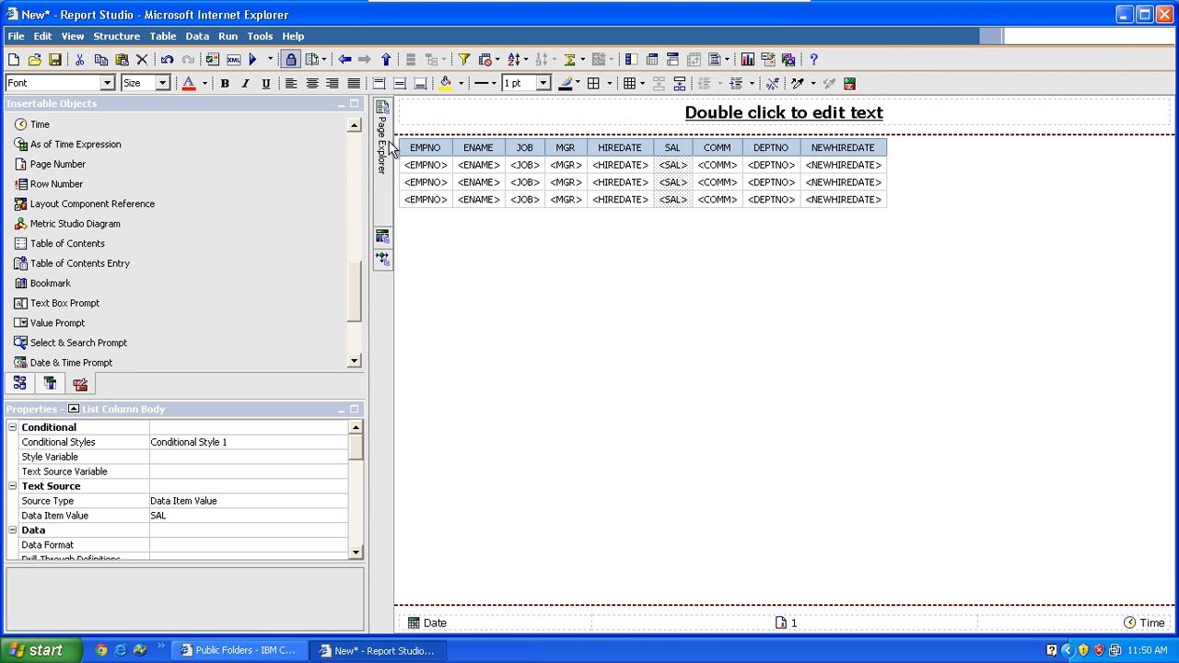
mouse_move(389, 142)
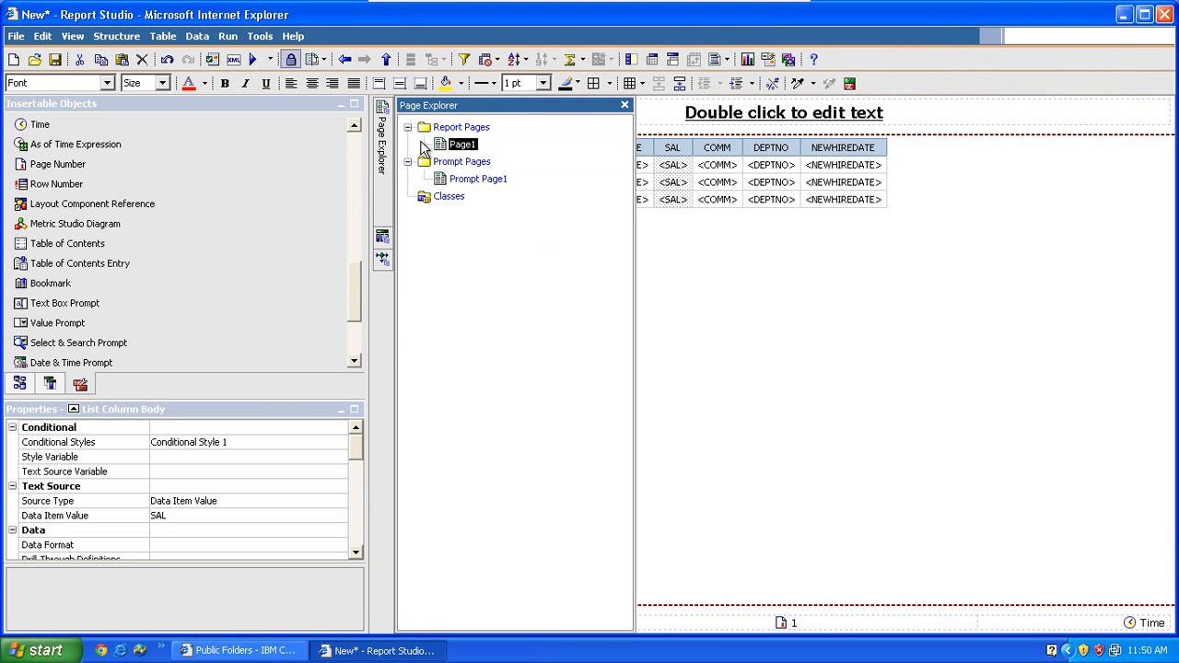
click(474, 182)
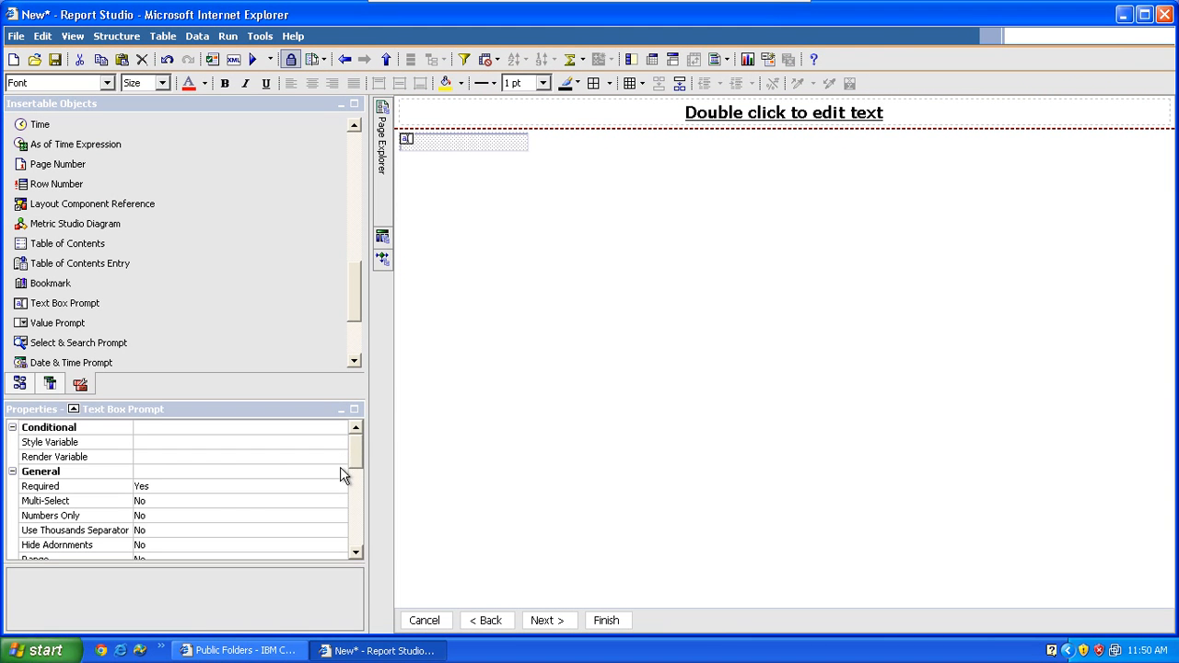
click(305, 516)
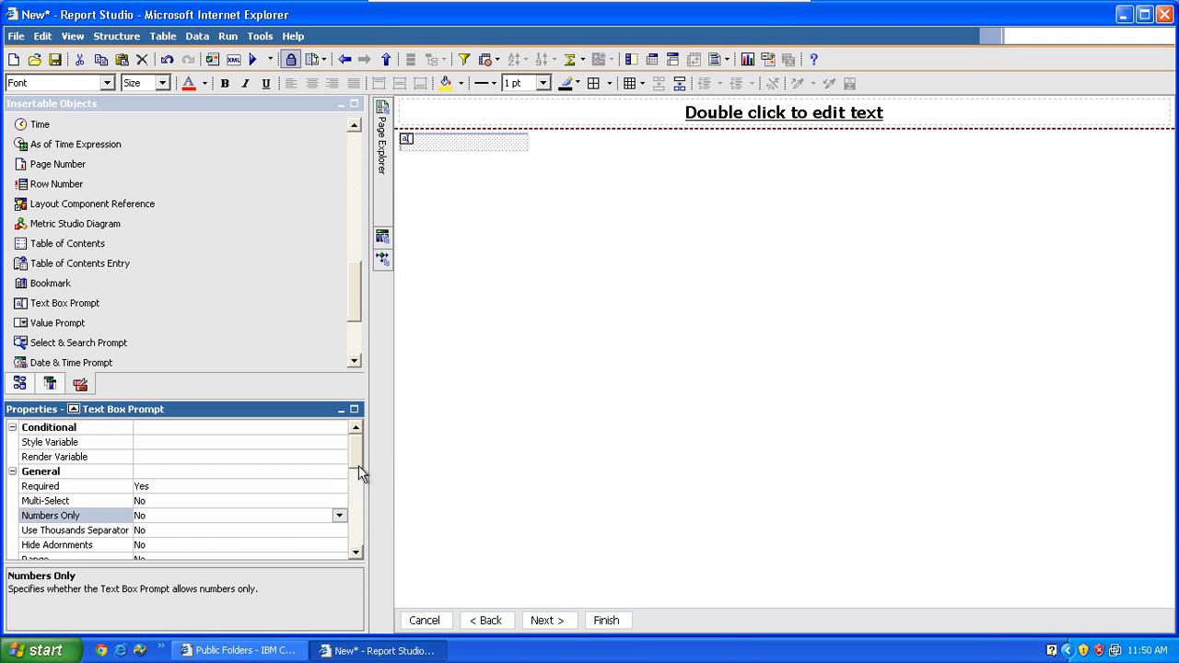
drag(358, 461, 366, 484)
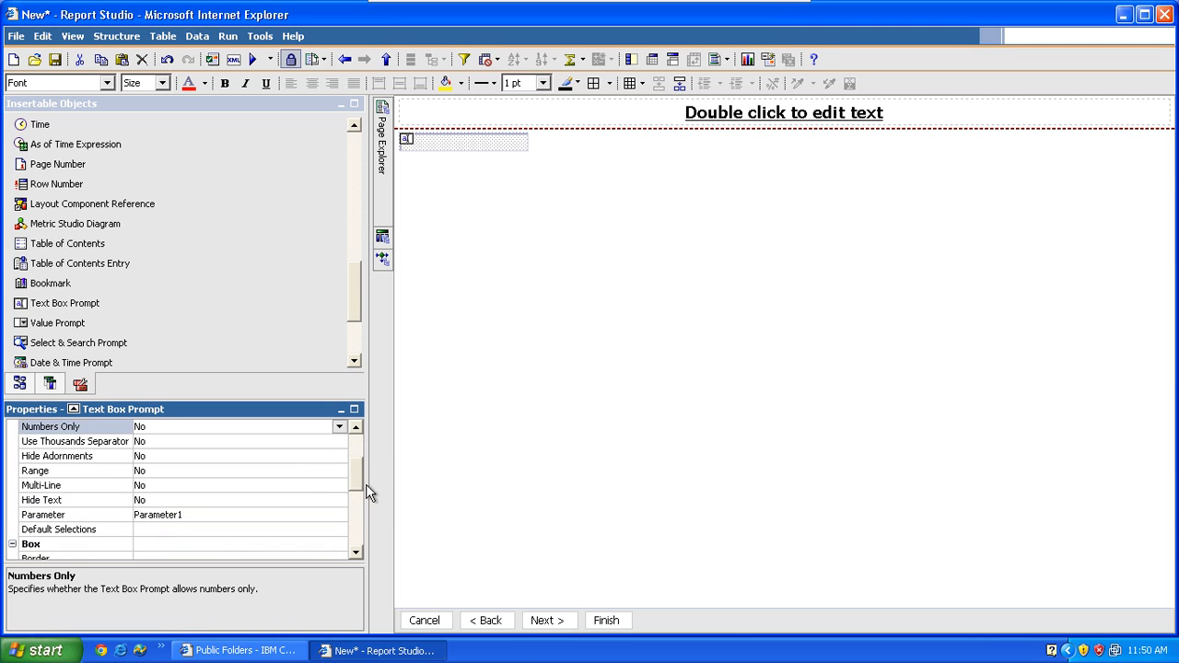
click(339, 427)
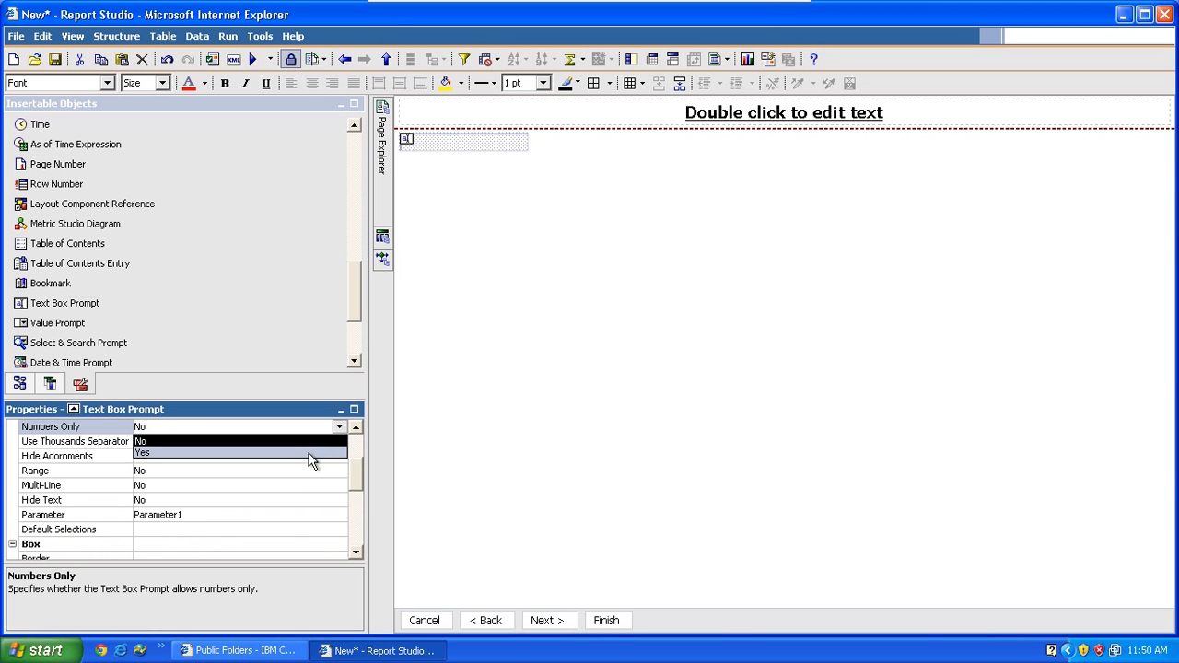
click(309, 453)
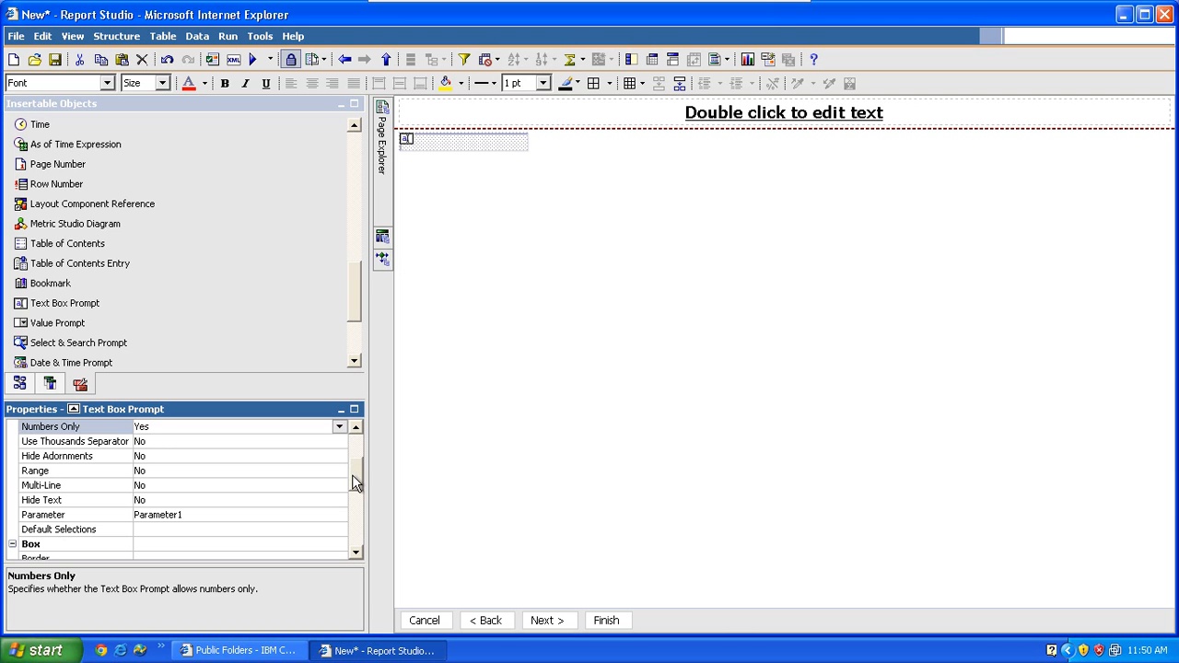
scroll(352, 474, up, 2)
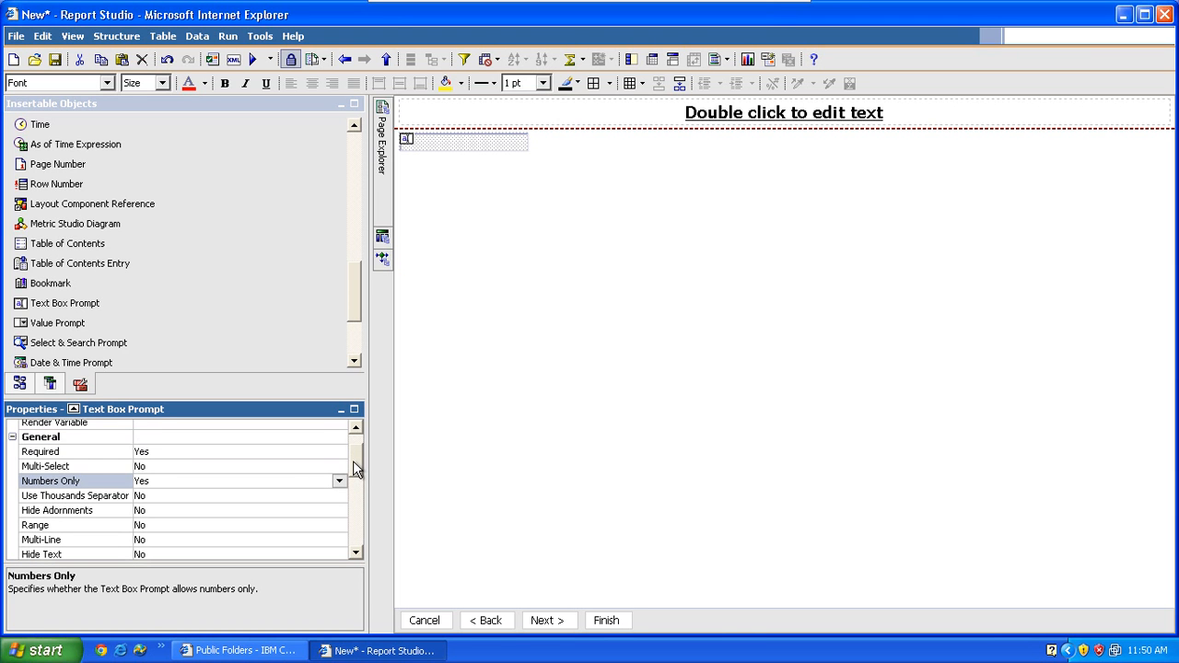
- Run the report in a maximized viewer, submit 1500 in the numbers-only prompt, and close the viewer
click(257, 58)
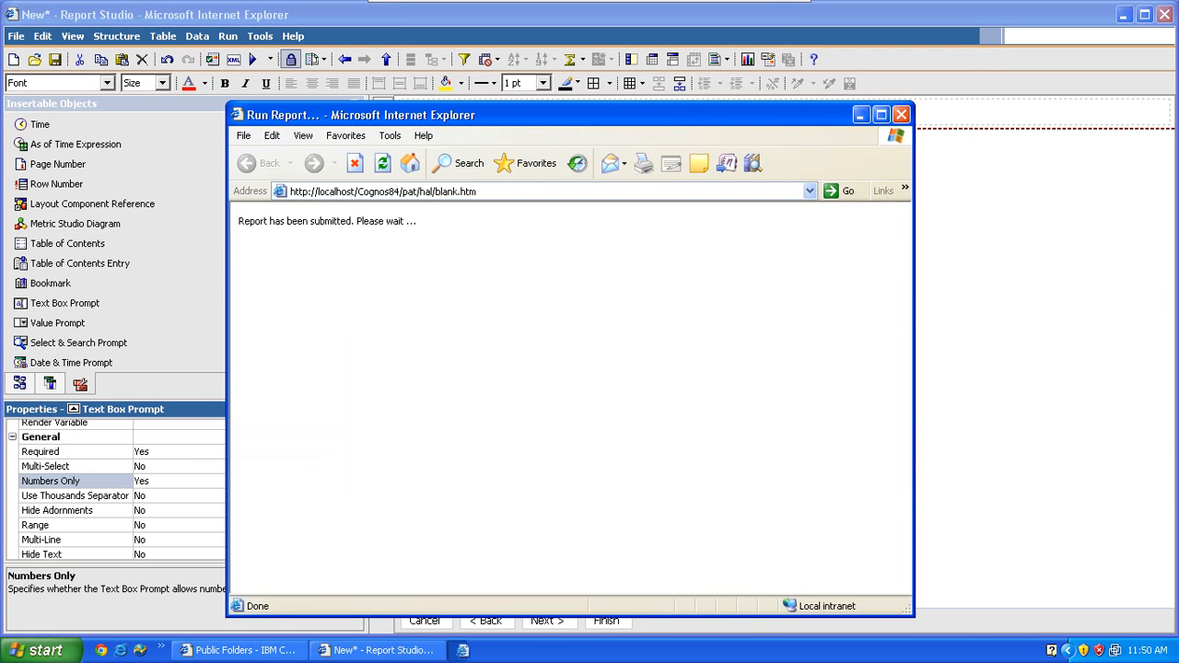
double_click(313, 116)
click(133, 126)
text(1500)
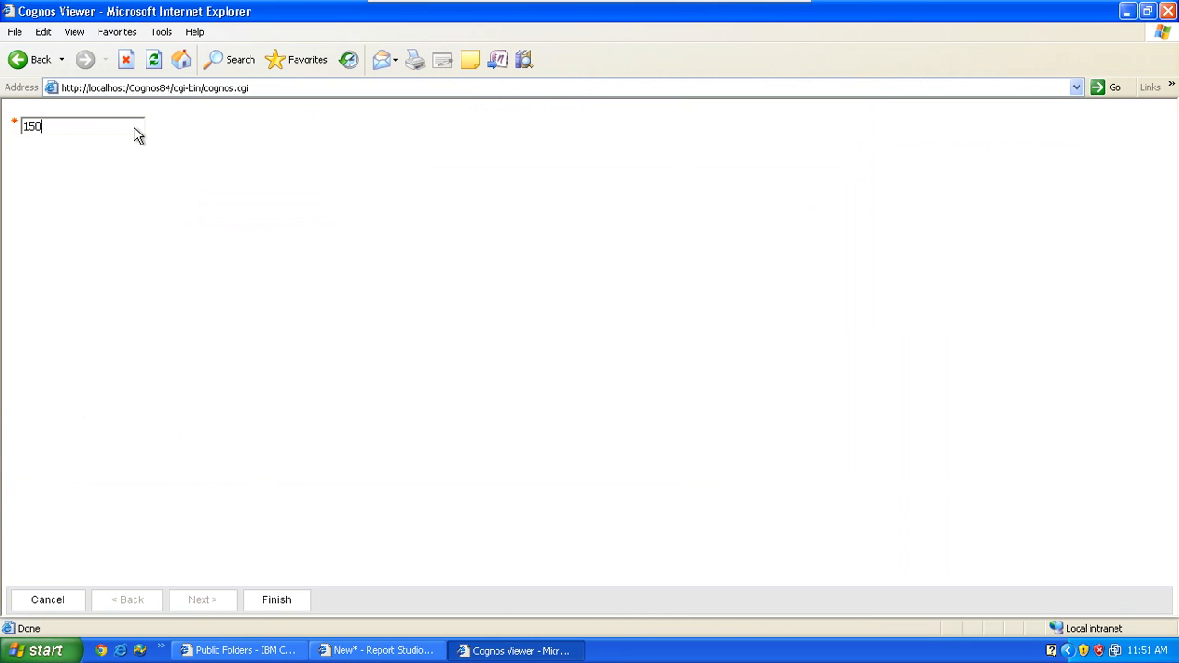
click(276, 600)
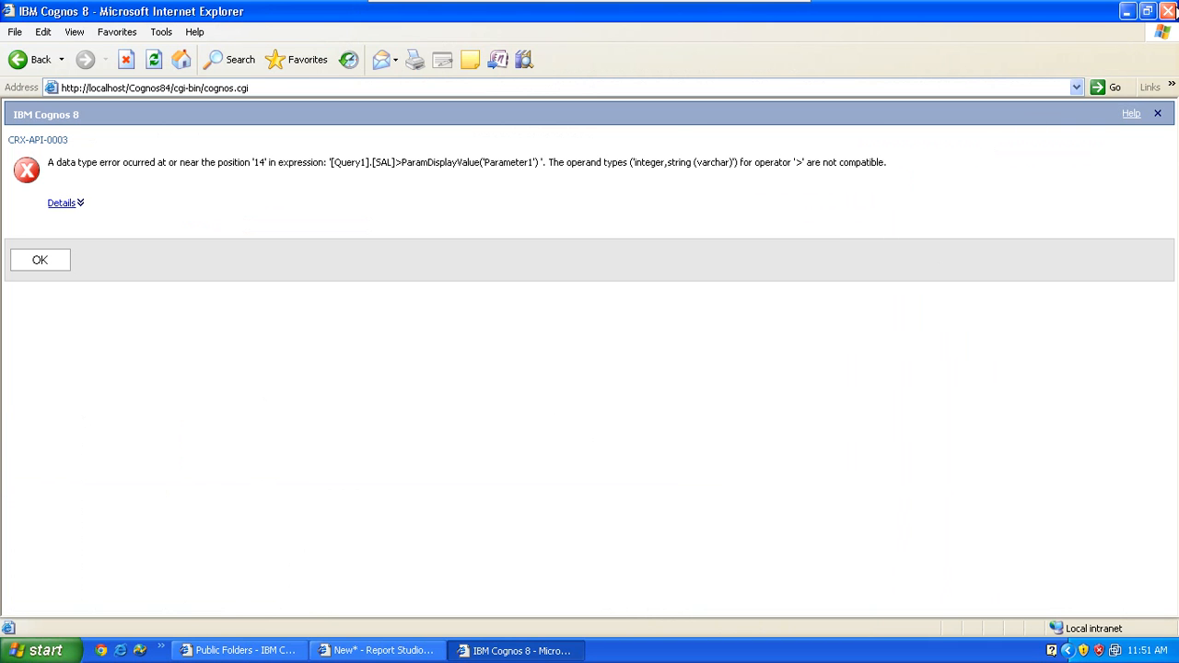
click(1168, 11)
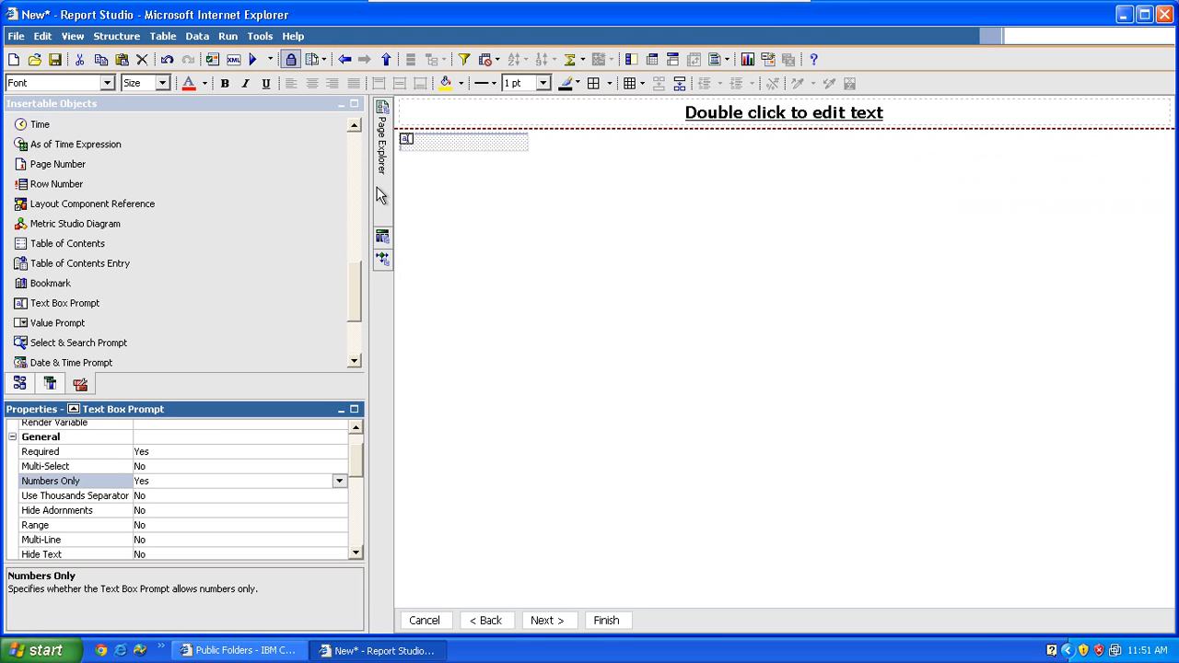
- Return to report page Page1 and open Conditional Style 1 of the SAL column body for editing
mouse_move(384, 196)
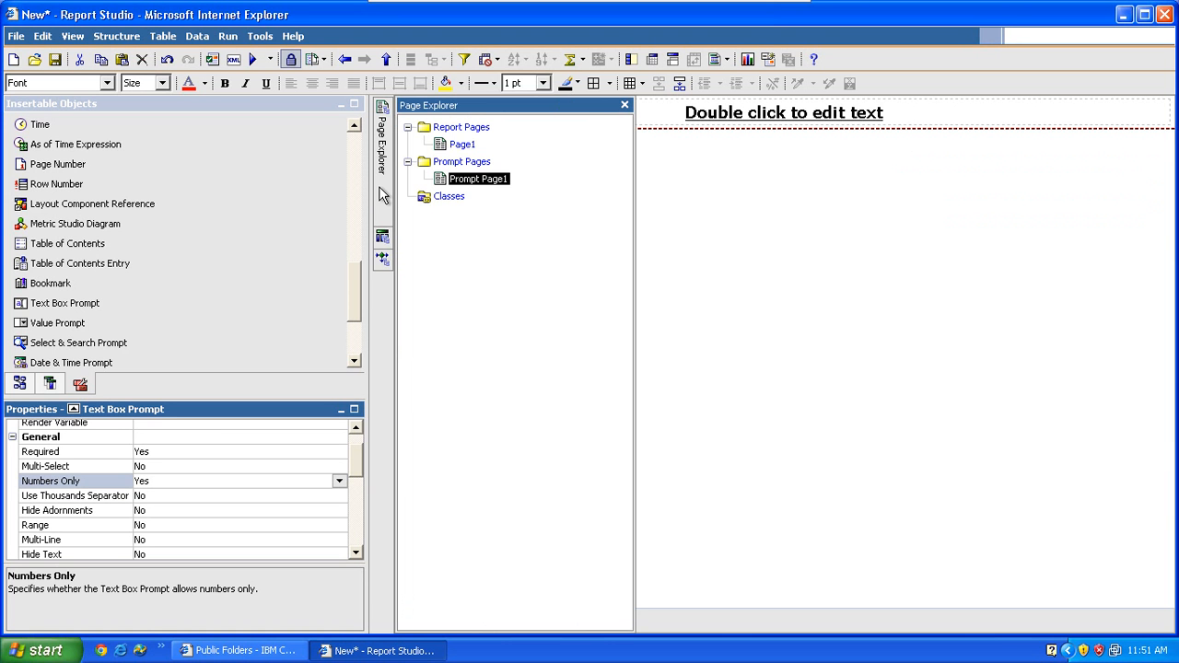
click(471, 144)
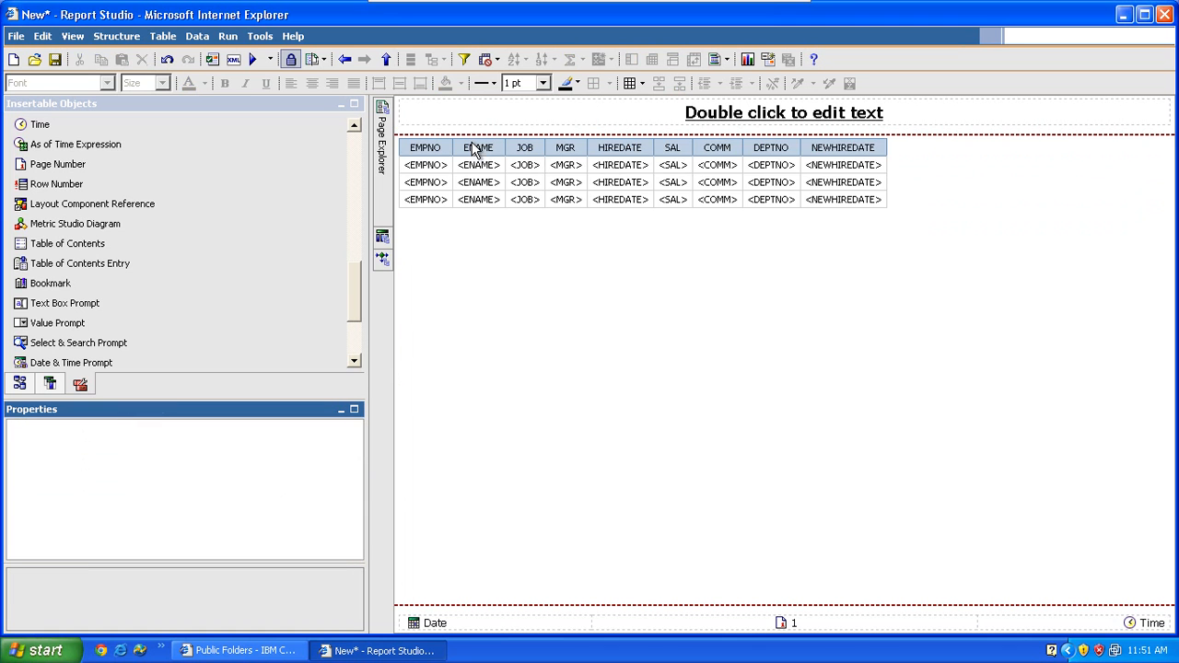
click(665, 177)
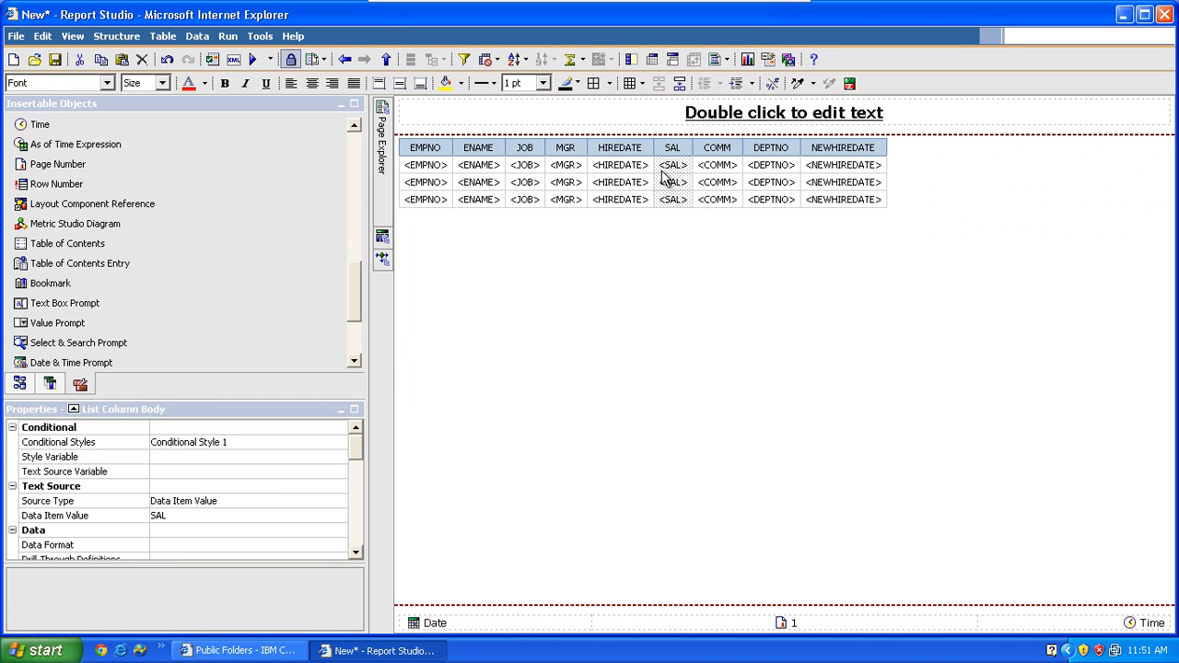
click(849, 85)
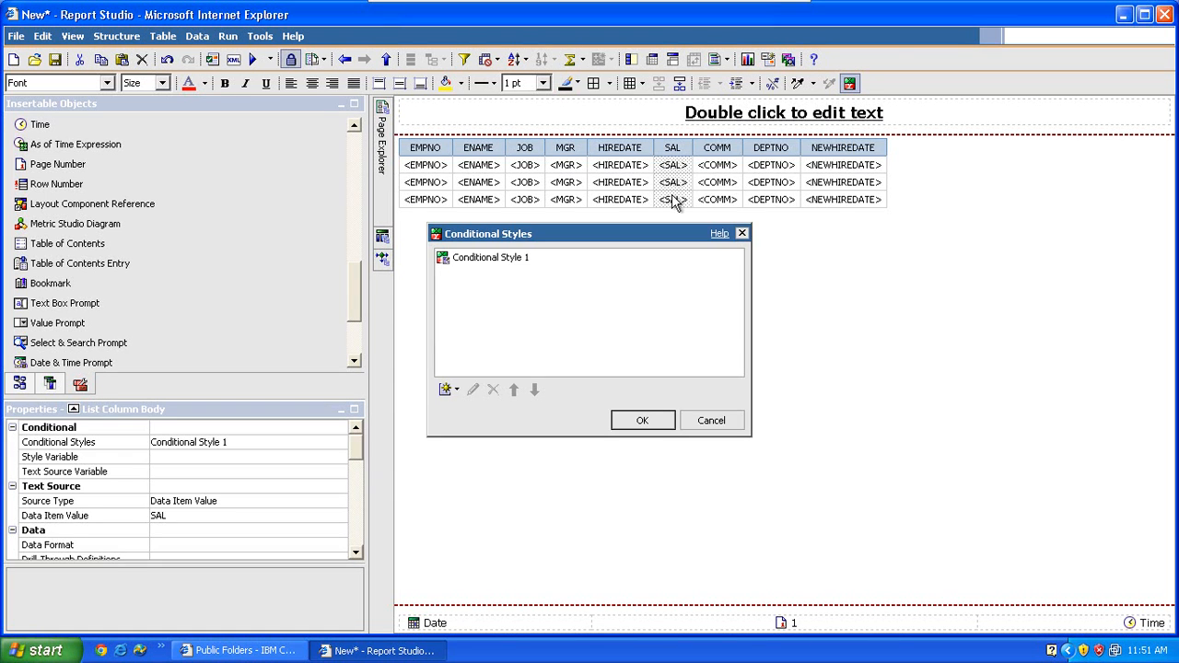
click(509, 261)
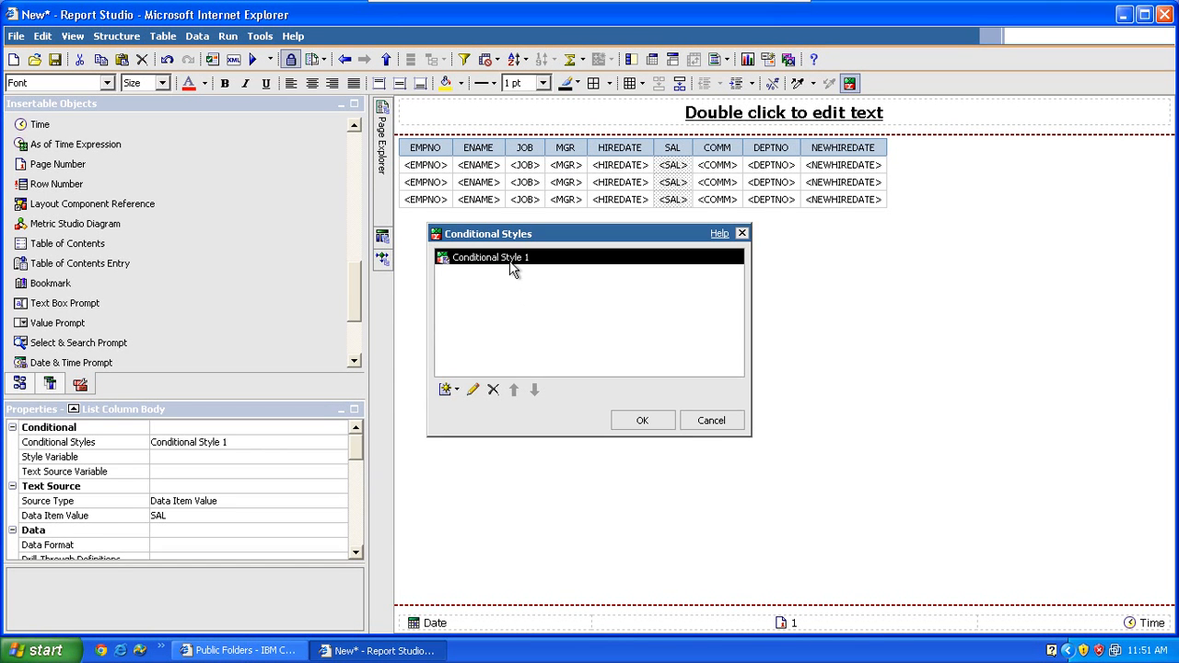
click(473, 390)
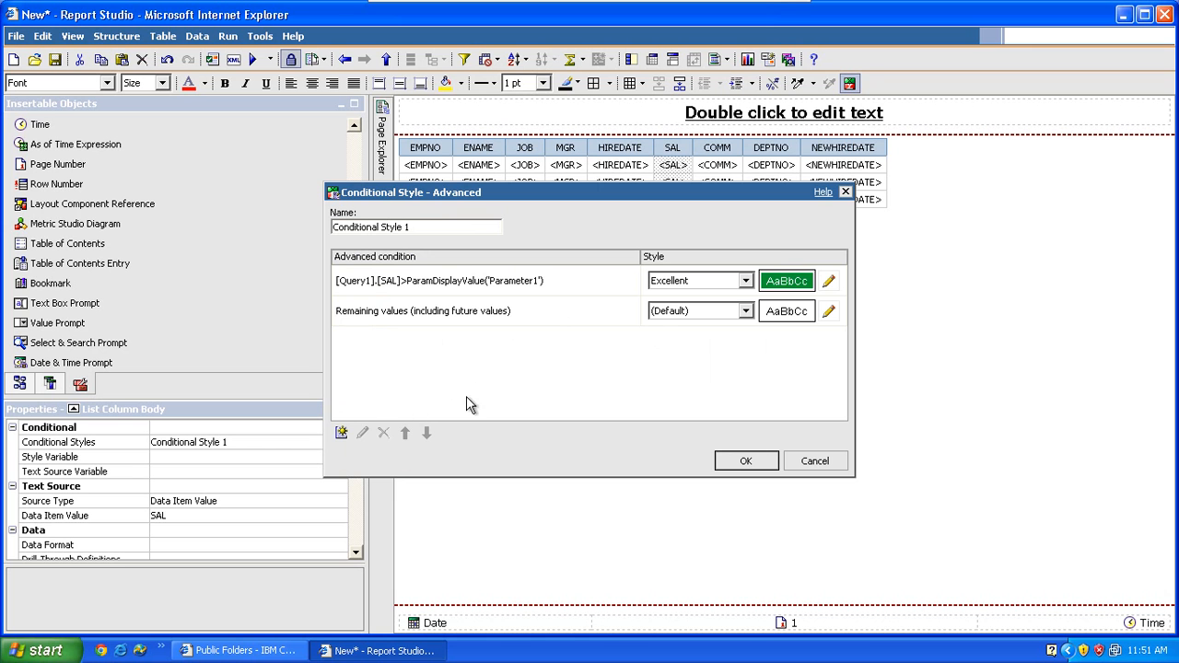
click(835, 275)
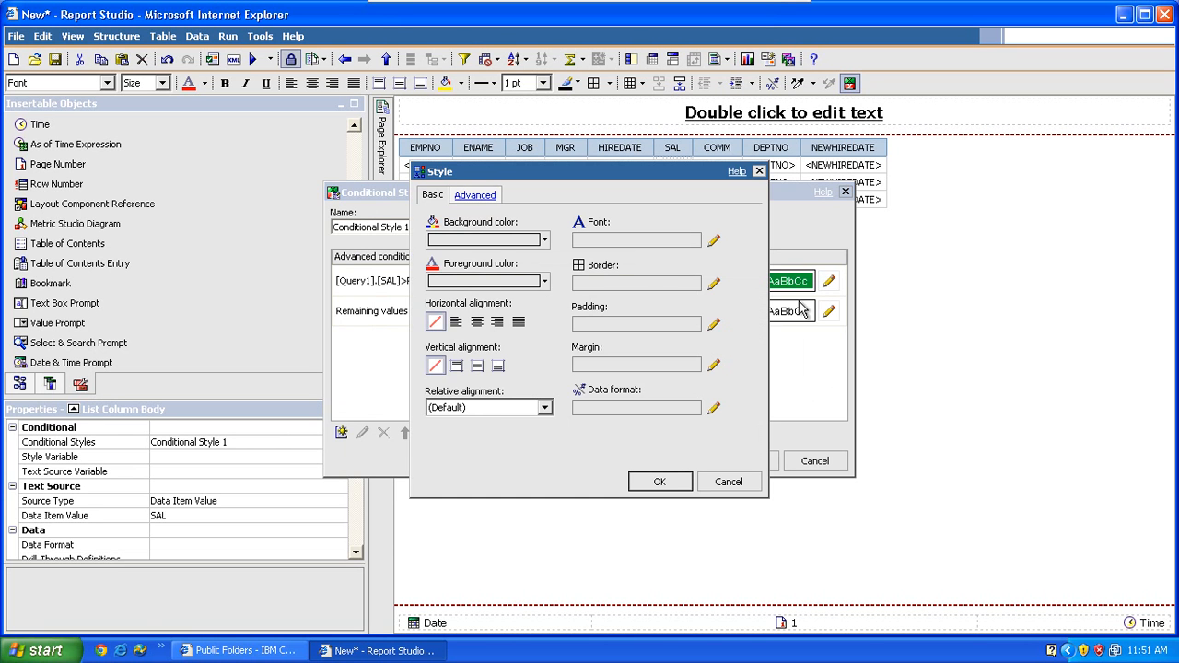
click(728, 483)
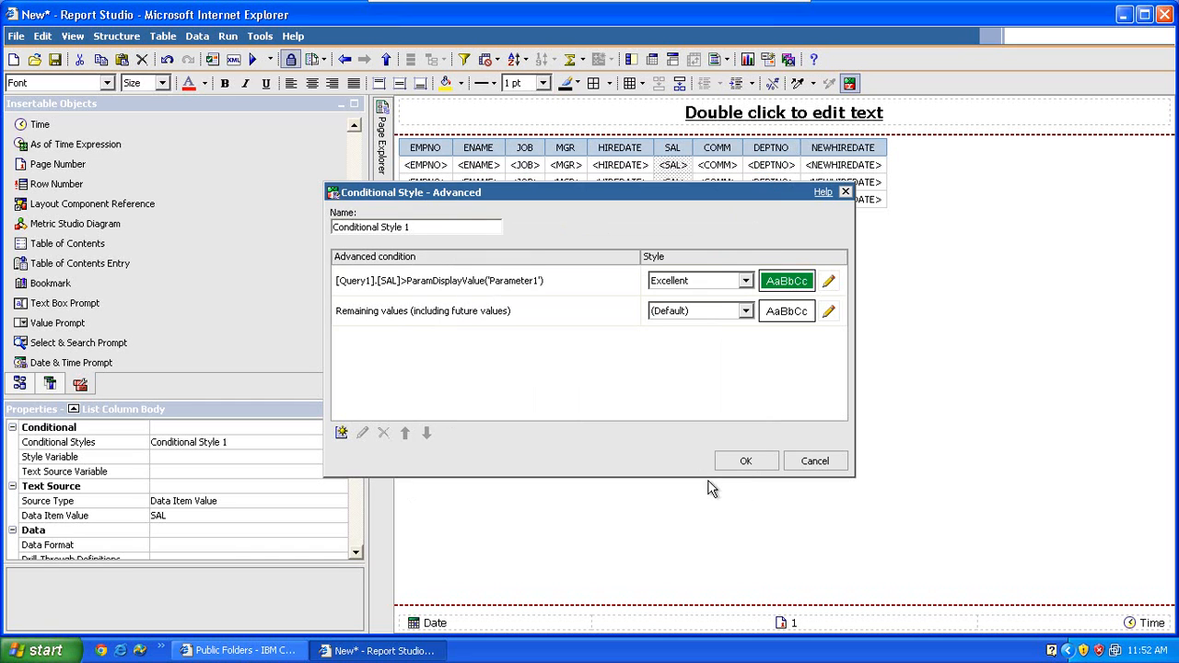
- Wrap ParamDisplayValue('Parameter1') in the string2int32 casting function, making the condition [Query1].[SAL]>string2int32 (ParamDisplayValue('Parameter1'))
click(460, 288)
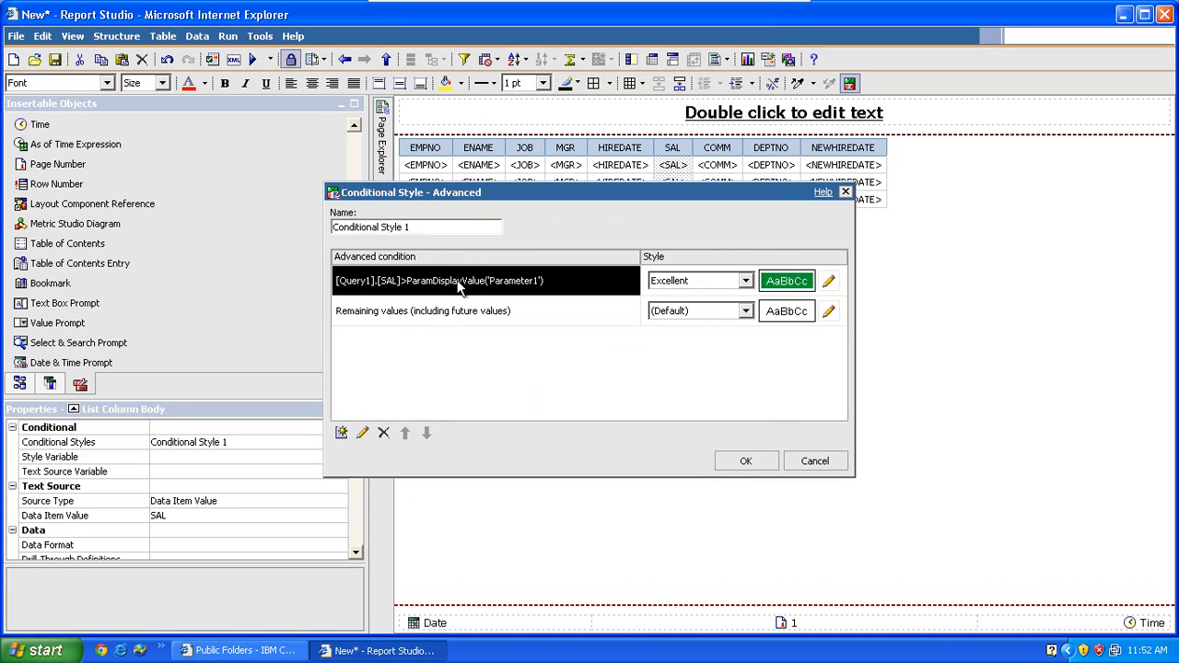
click(364, 433)
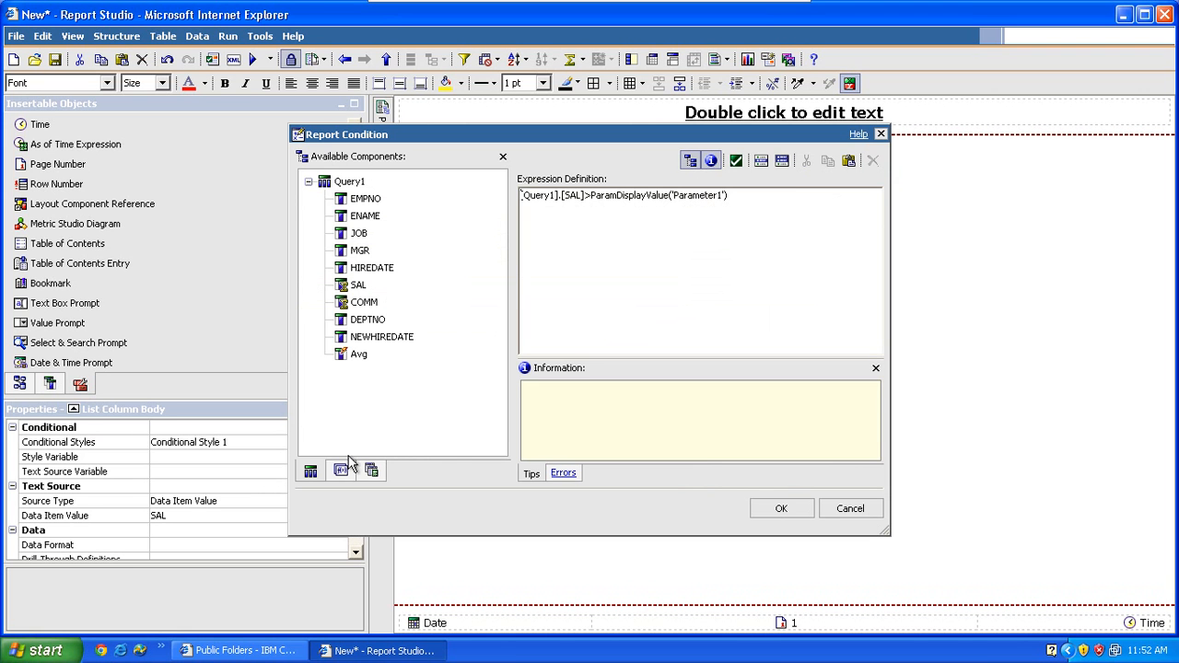
click(340, 471)
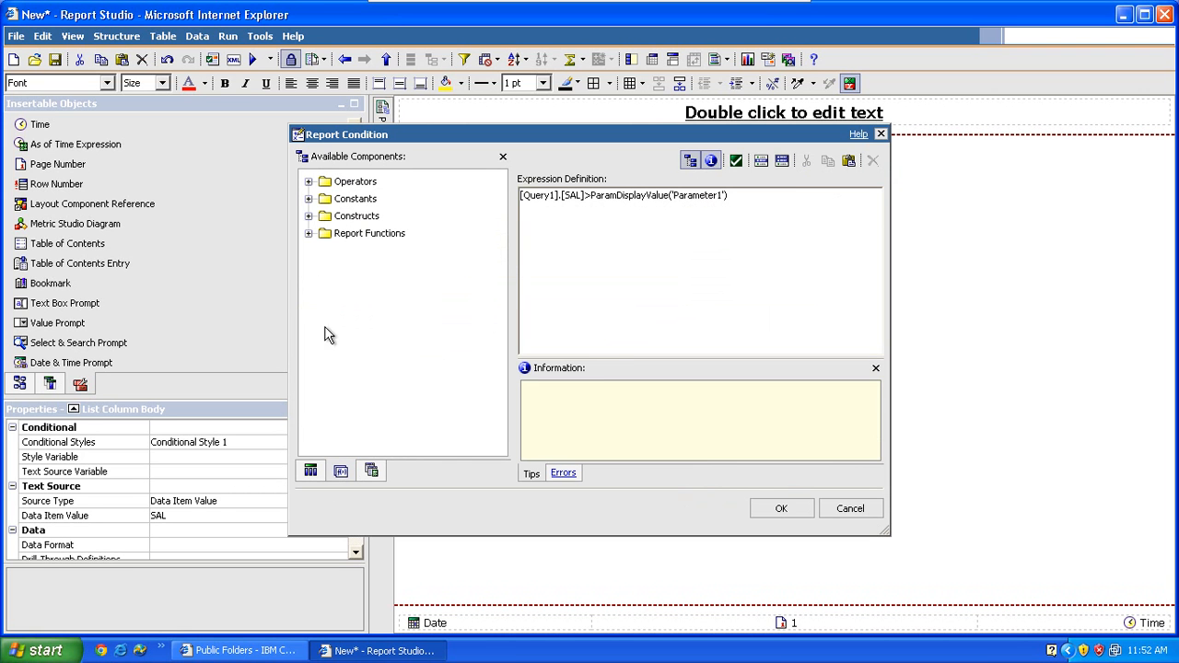
click(309, 234)
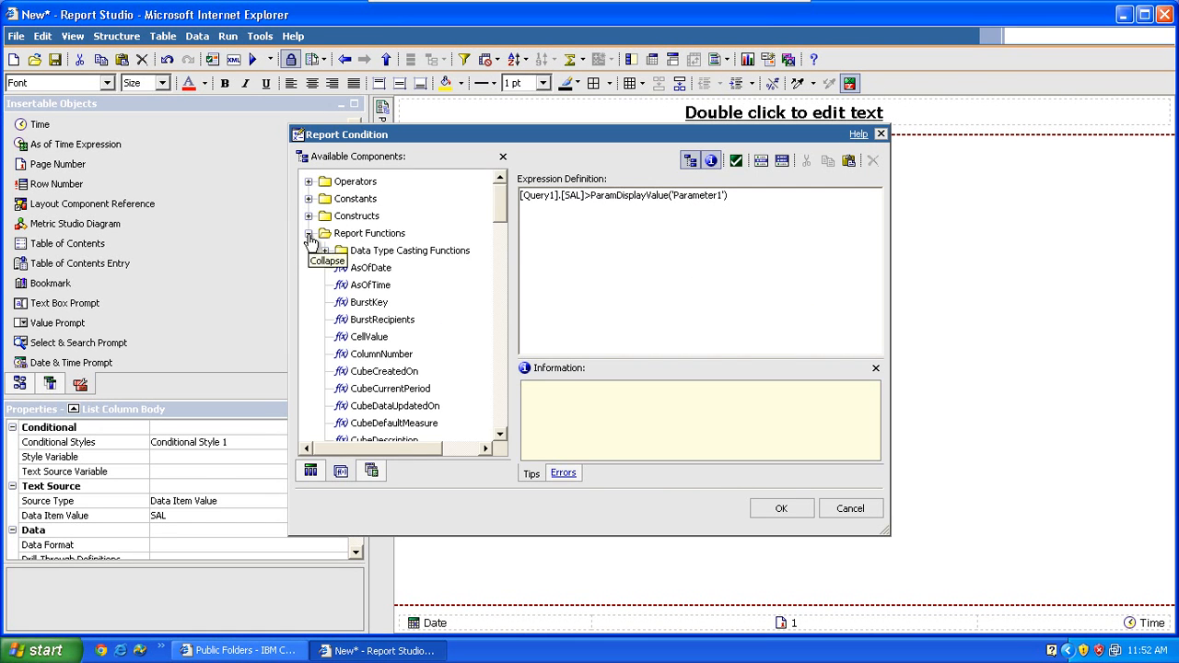
click(368, 250)
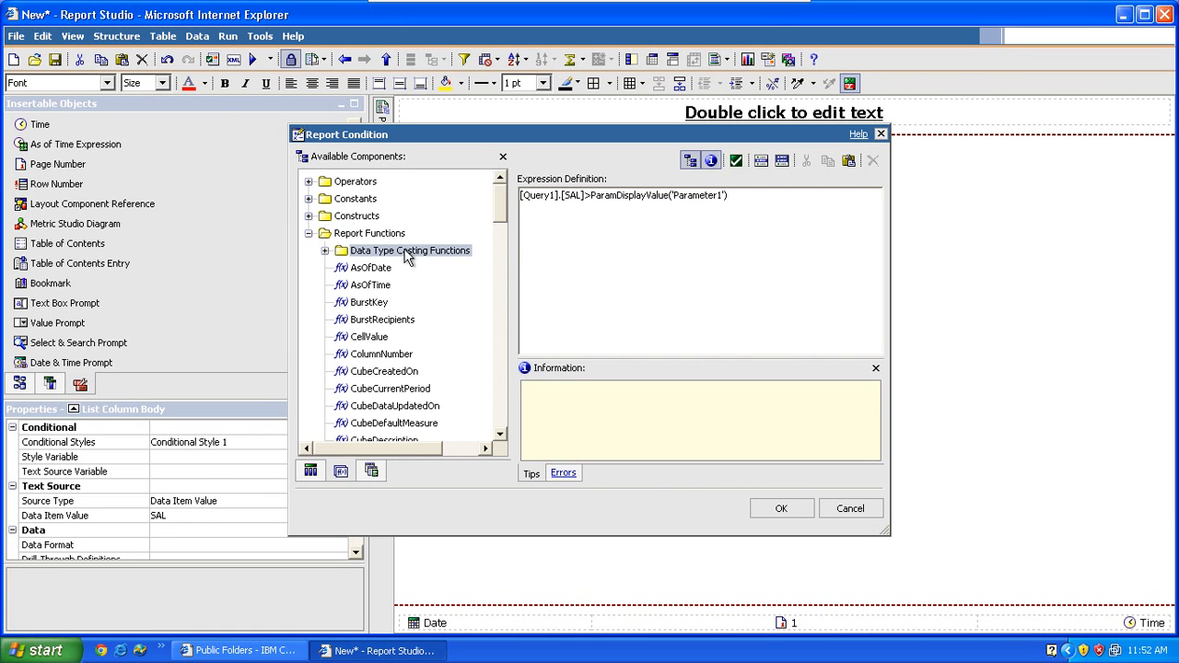
click(327, 252)
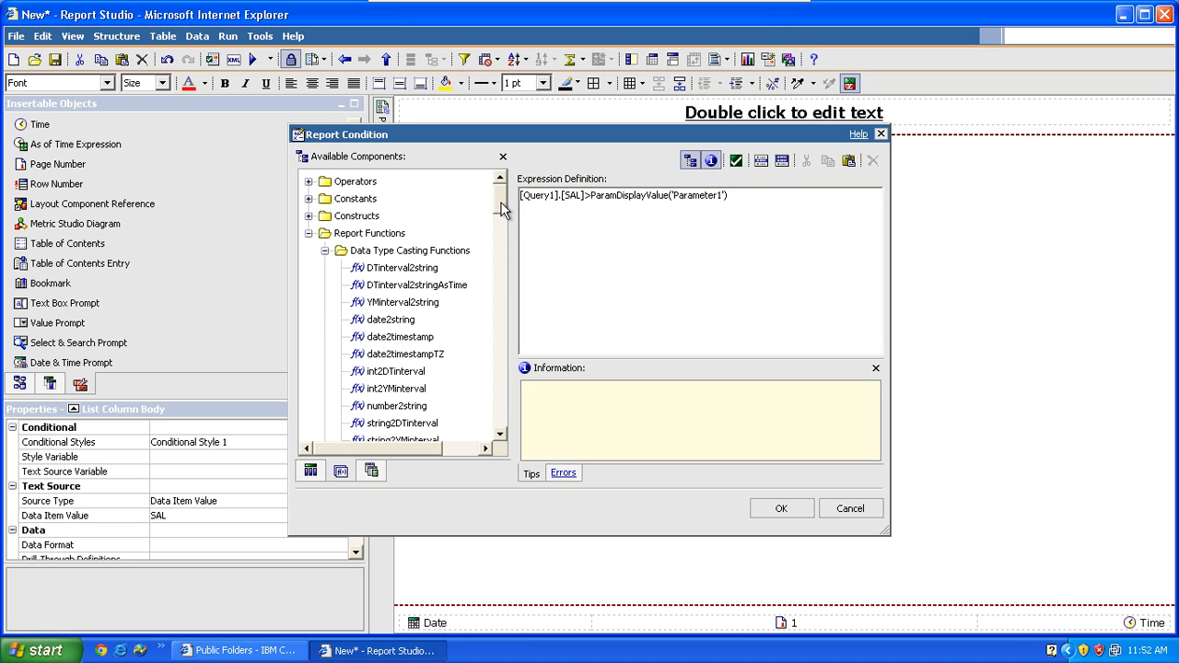
drag(502, 210, 502, 224)
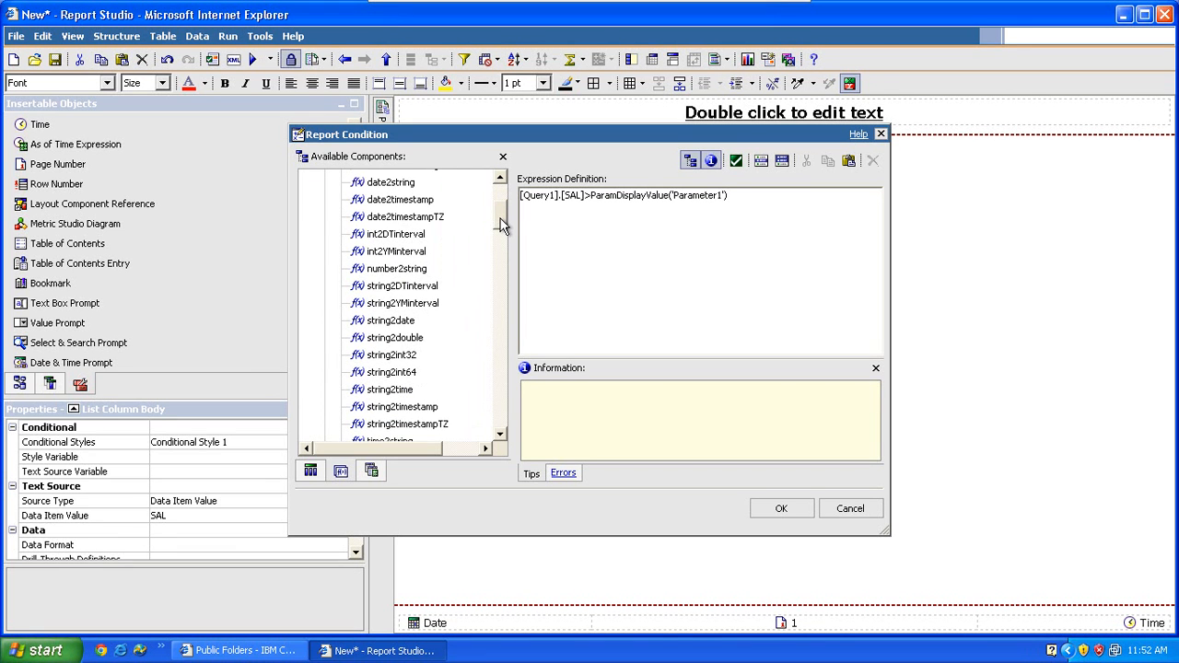
click(408, 356)
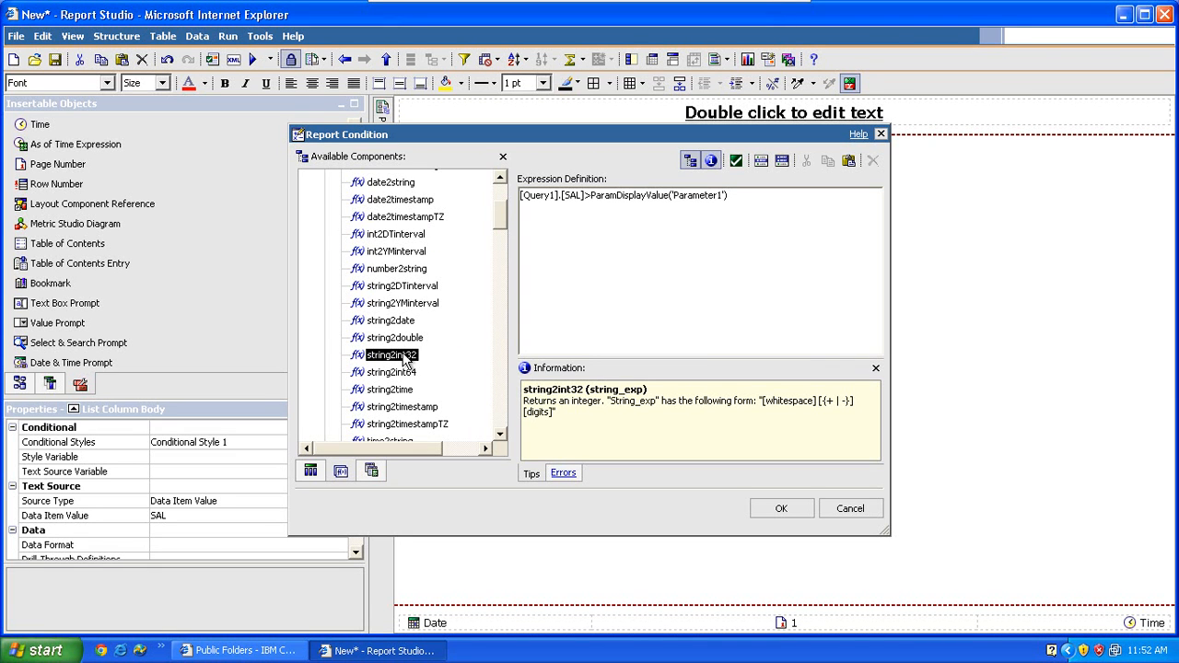
drag(405, 359, 592, 204)
click(790, 195)
text()))
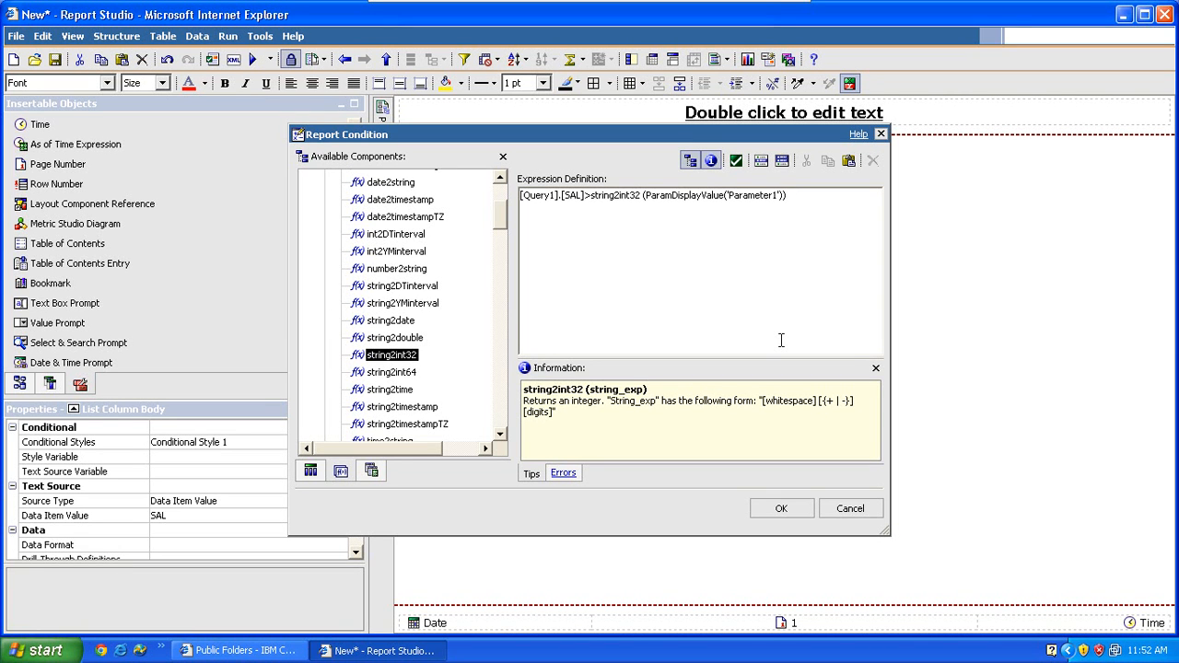
- Accept the edited SAL condition and apply the updated conditional style to the column
click(772, 505)
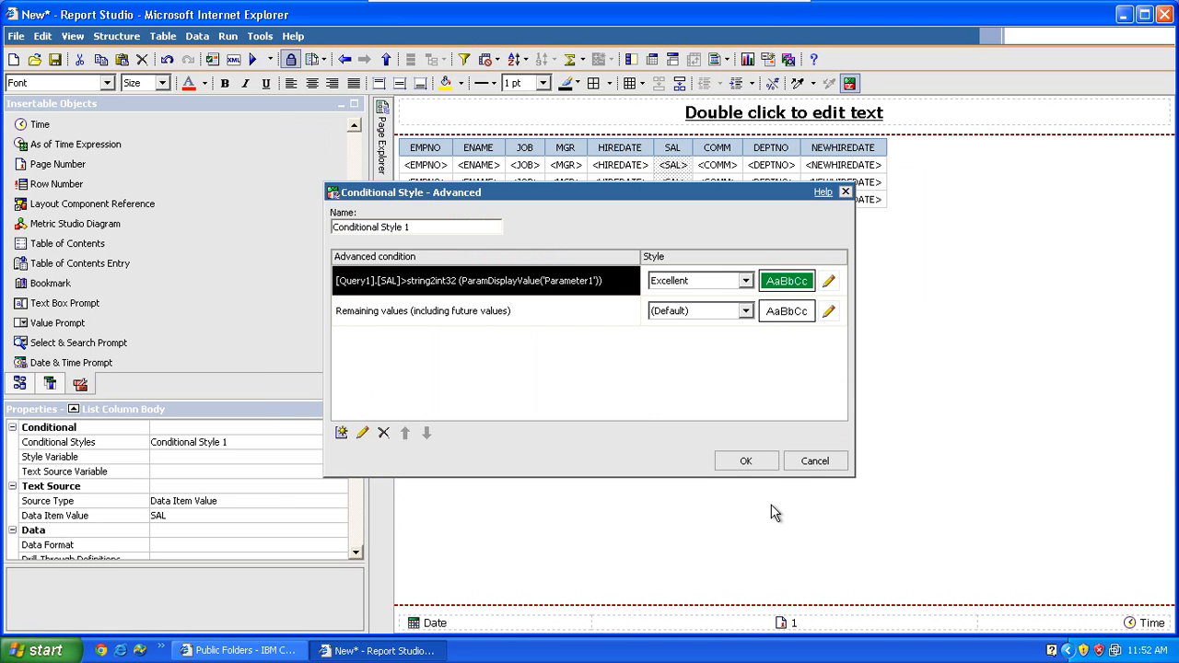
click(748, 463)
click(642, 420)
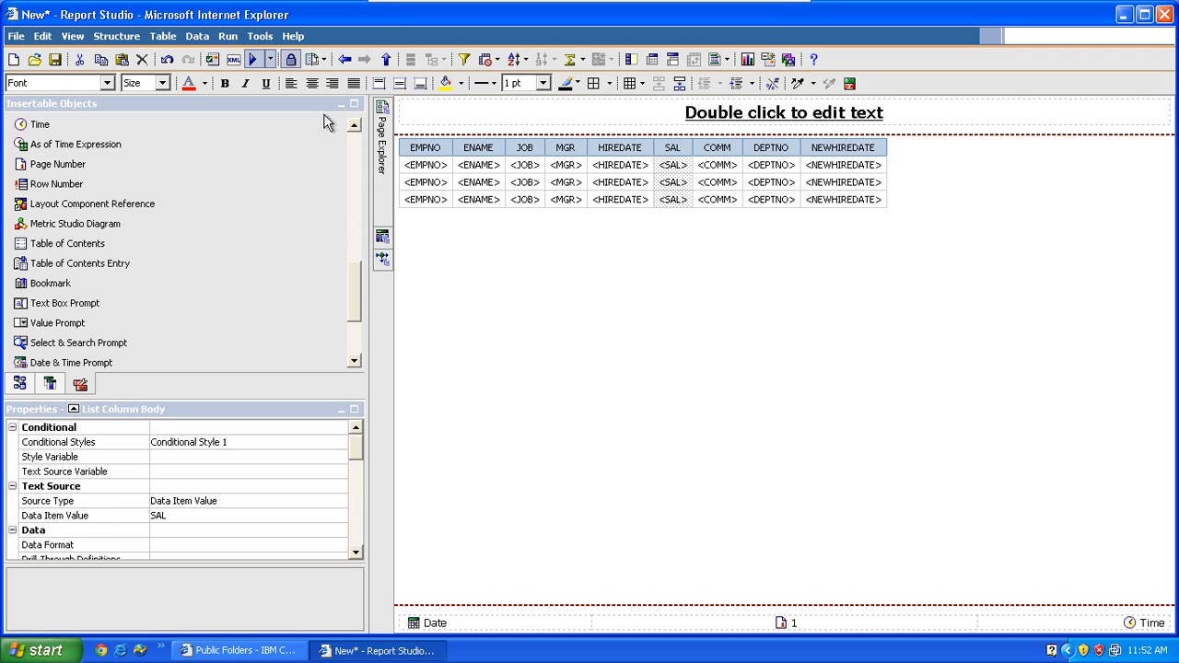
- Run the report with 1500 as the prompt value to check the SAL highlighting, and close the viewer
click(260, 57)
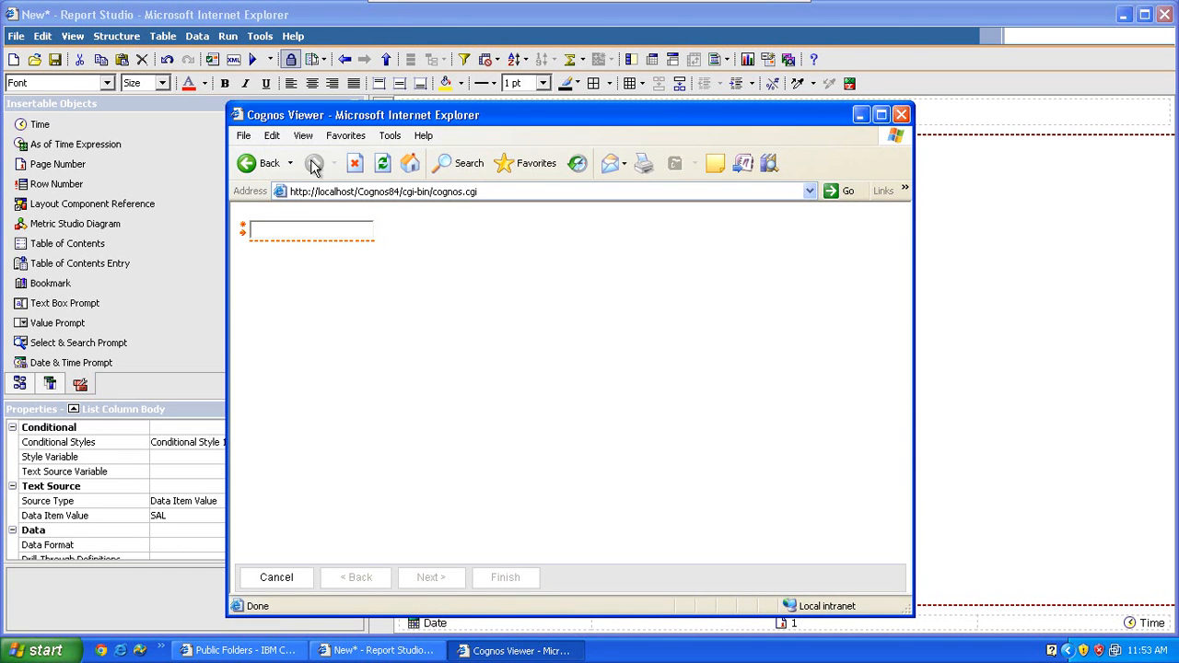
click(357, 233)
text(1500)
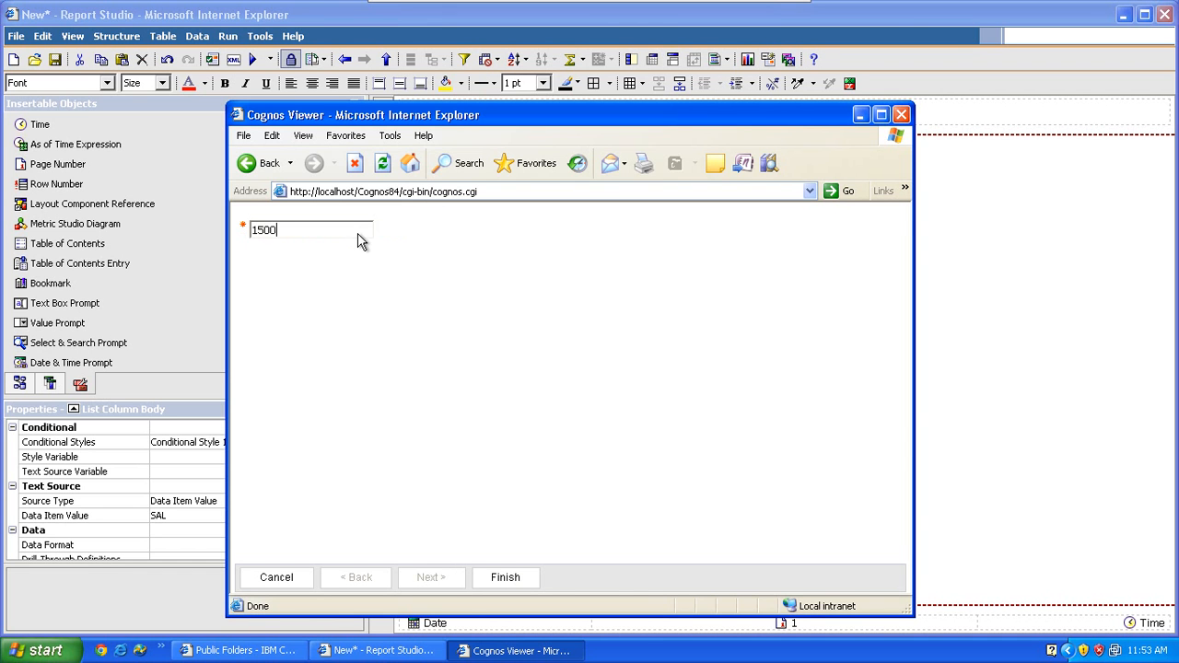
click(518, 583)
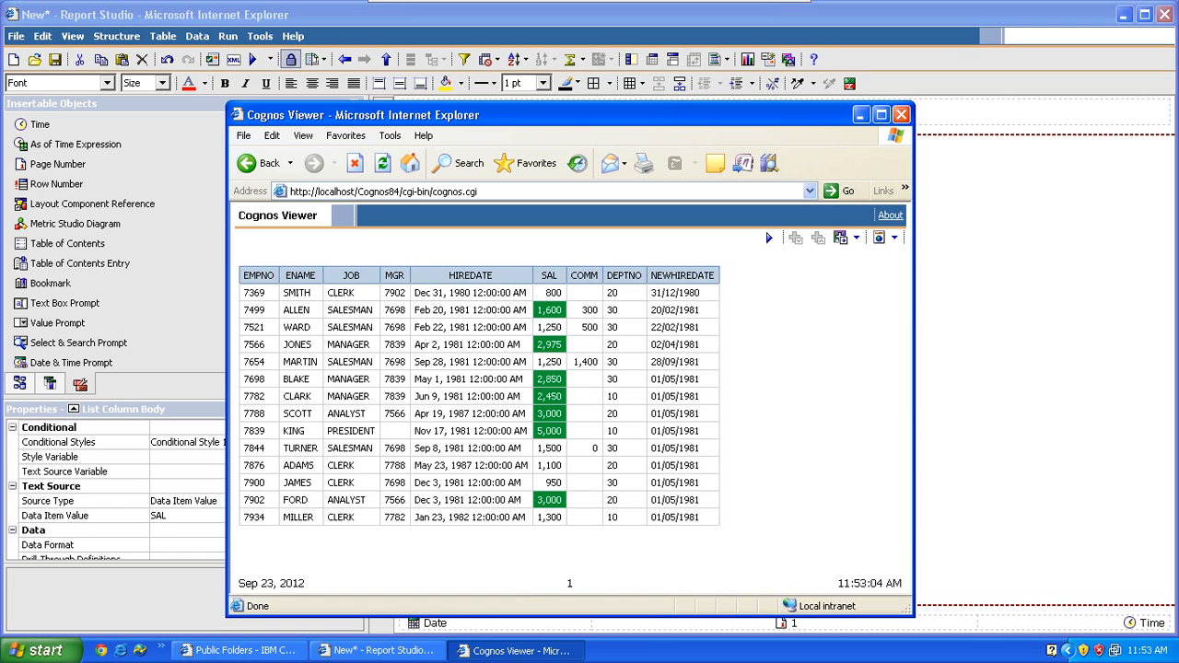
click(901, 115)
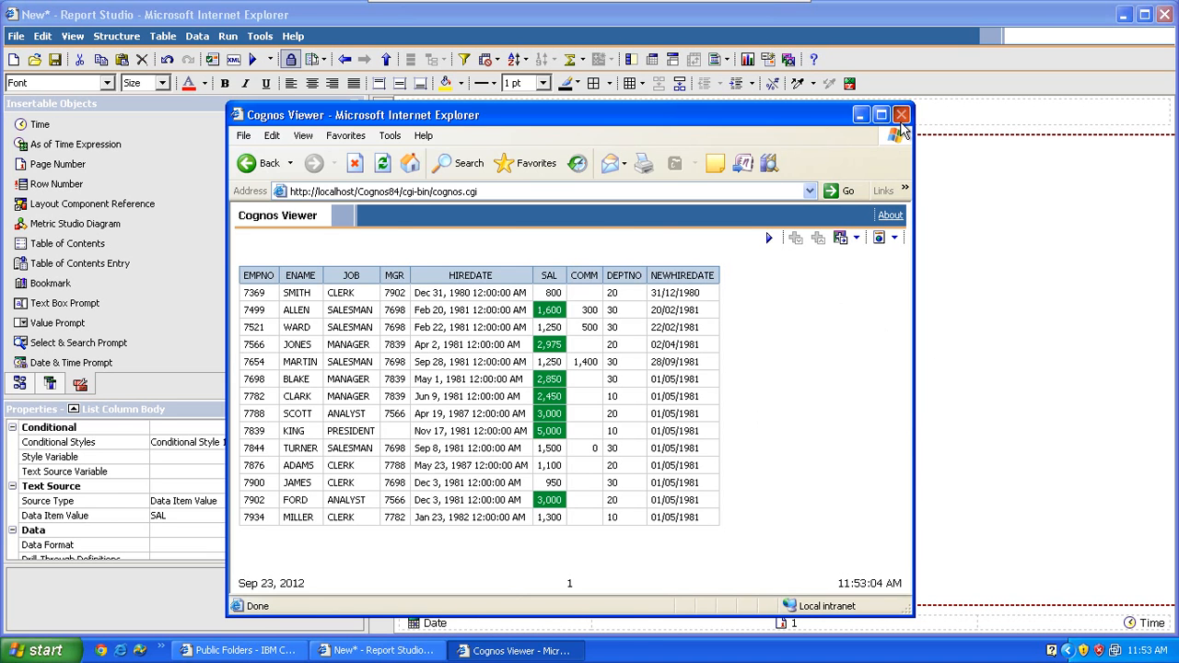
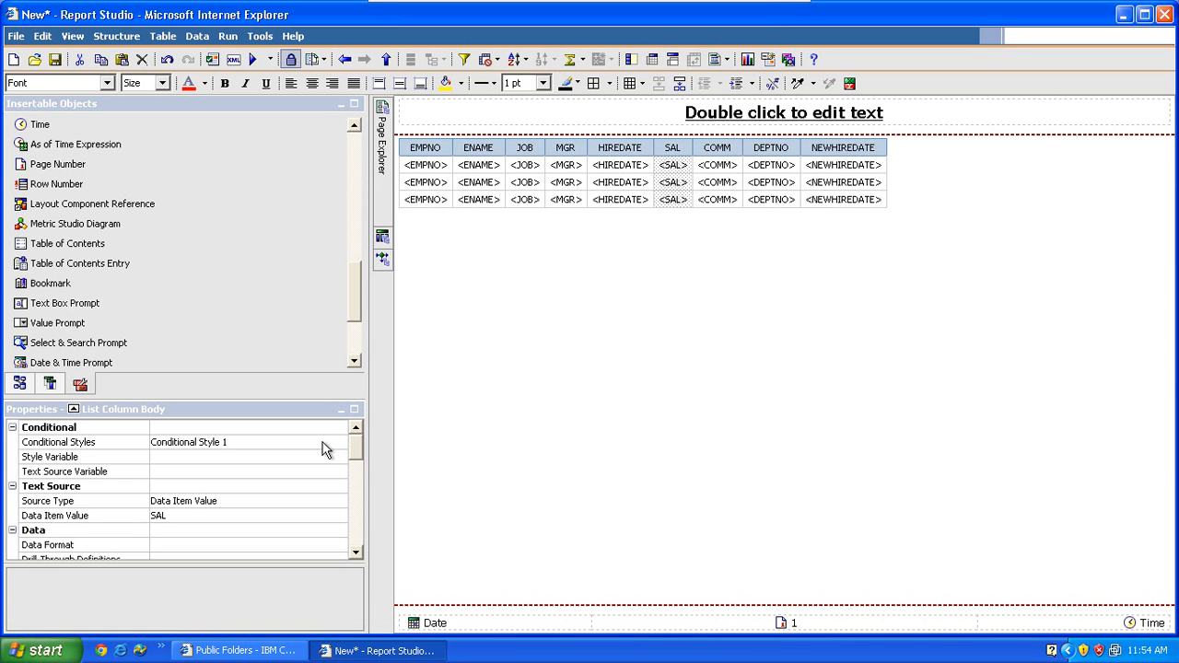
- Delete Conditional Style 1 from the SAL column body's conditional styles and accept the empty list
click(323, 449)
click(339, 443)
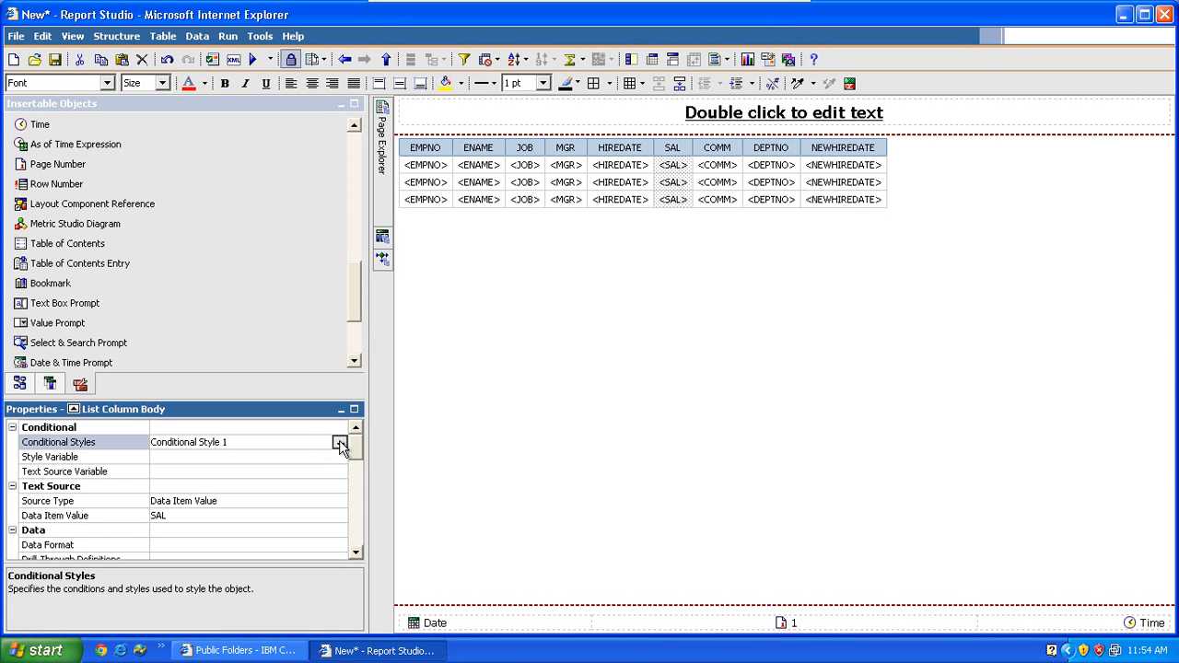
click(503, 262)
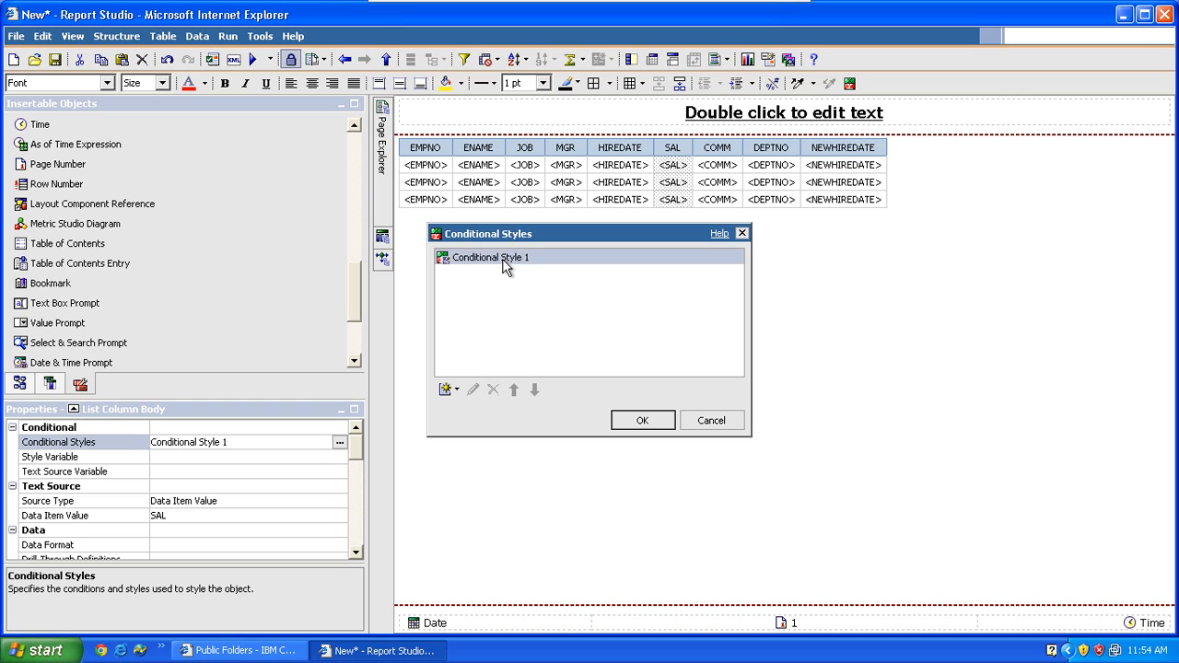
click(492, 390)
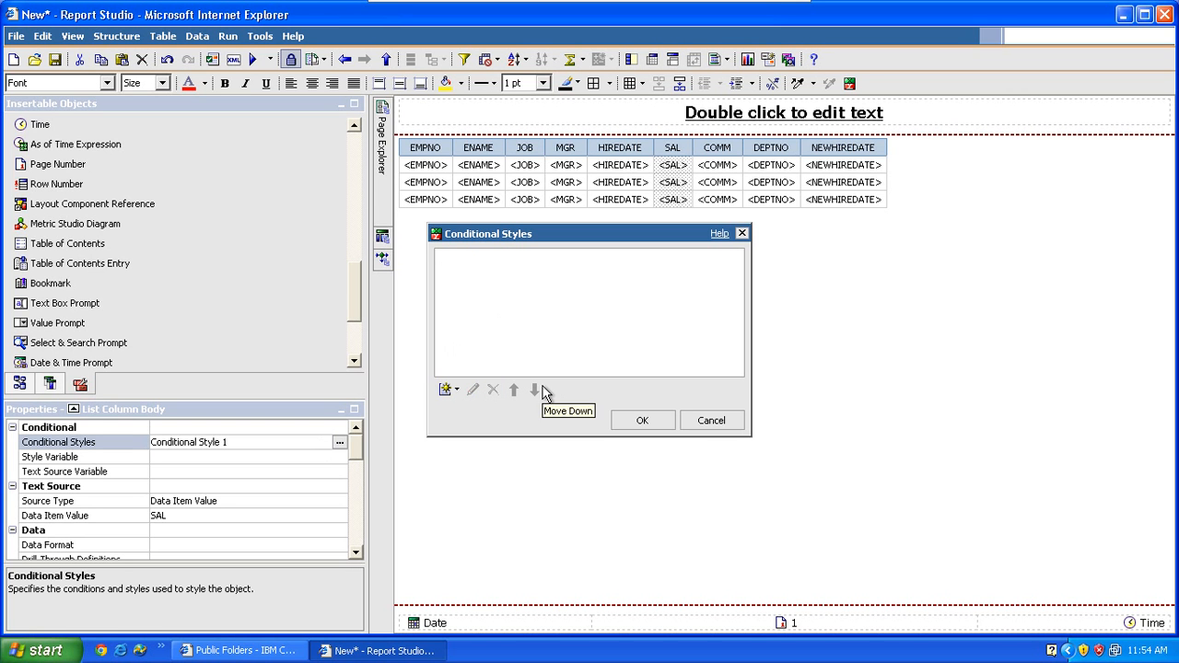
click(668, 421)
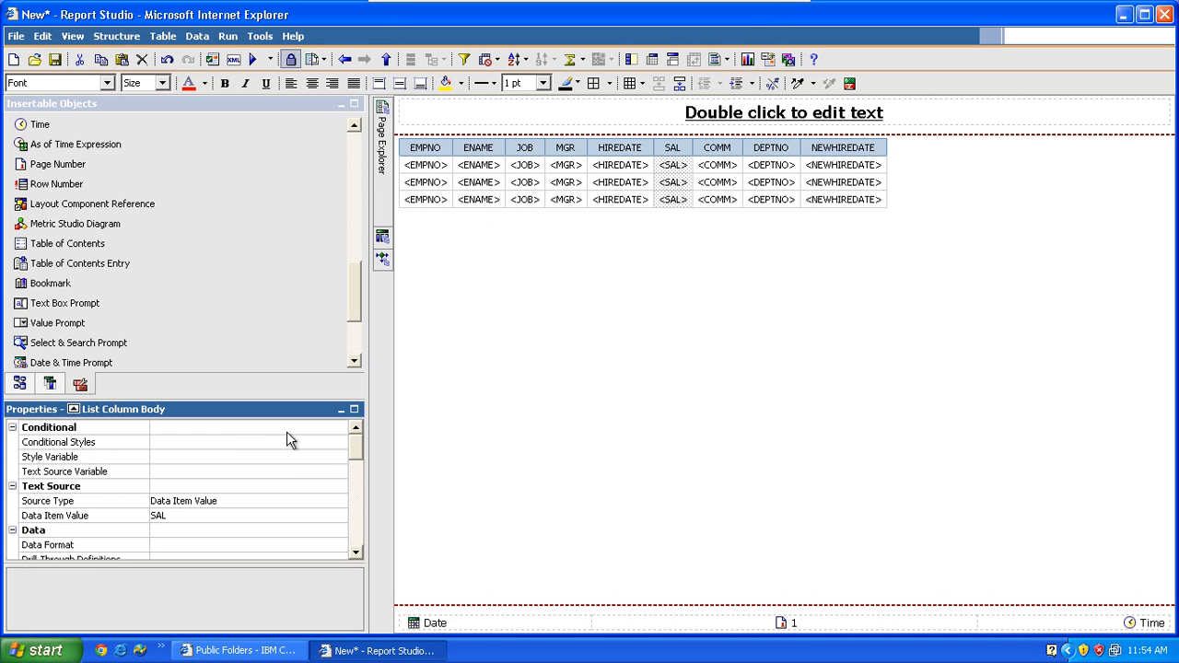
mouse_move(385, 235)
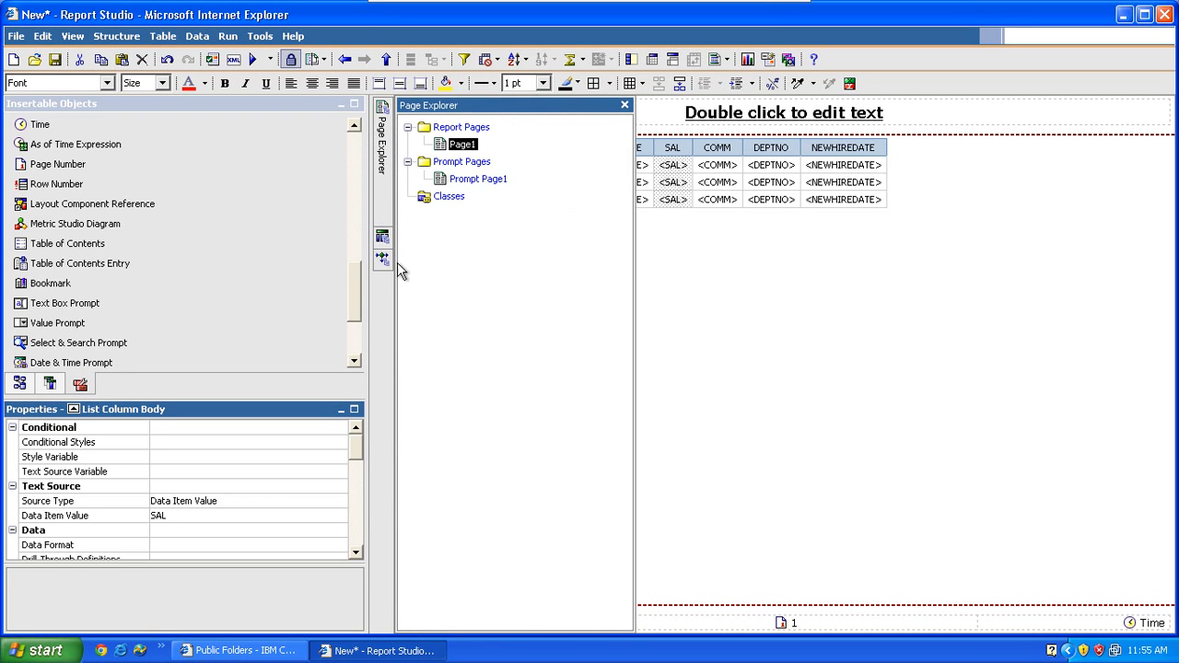
mouse_move(385, 261)
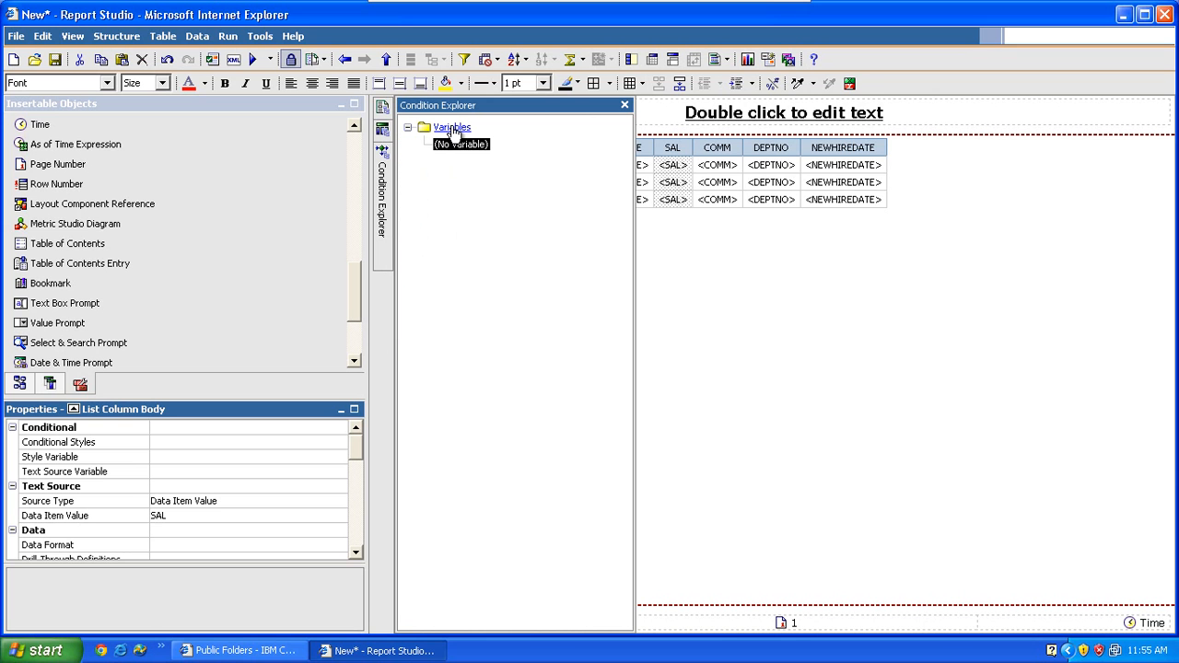
click(452, 129)
right_click(452, 129)
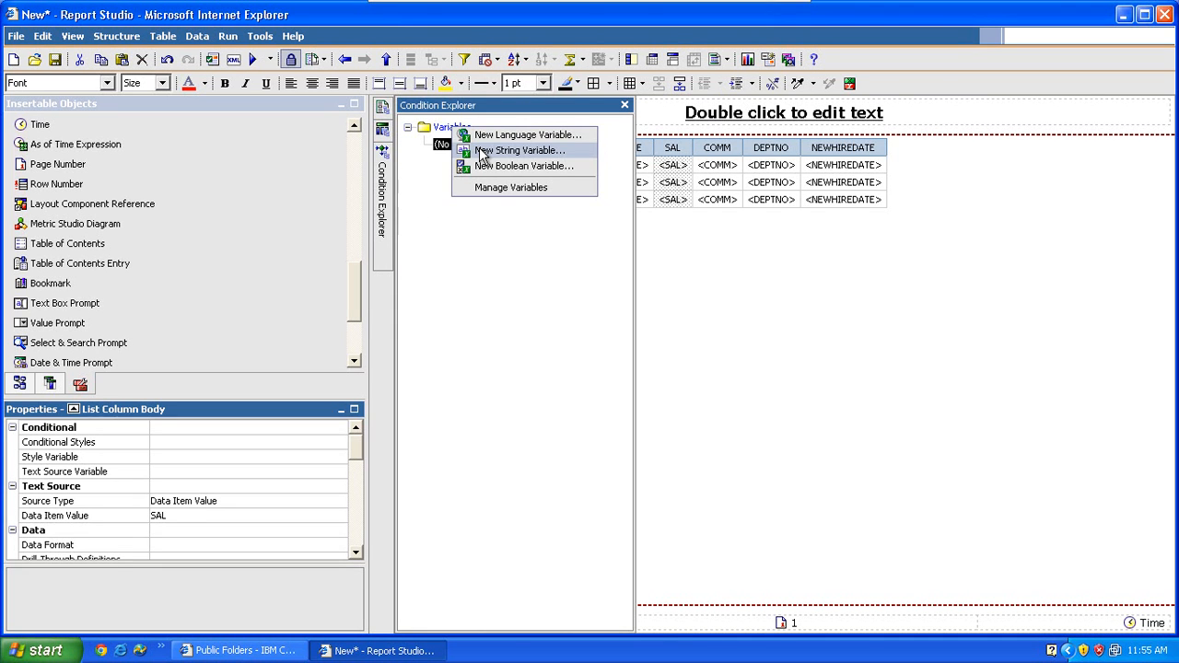
click(515, 150)
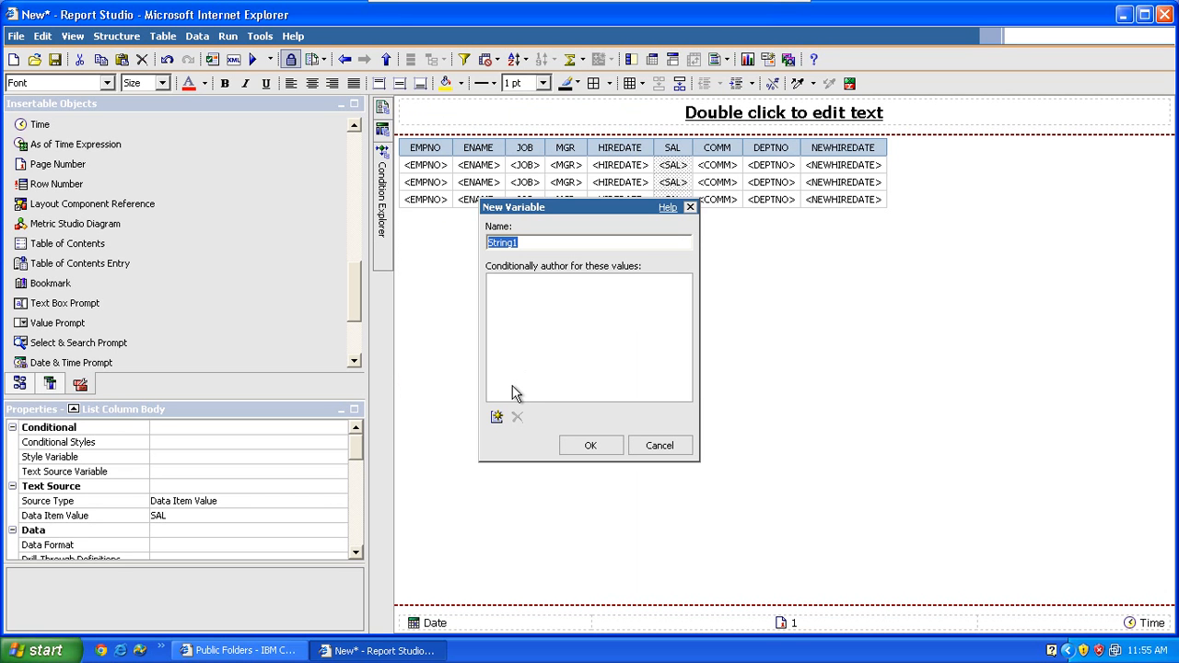
text(Salary)
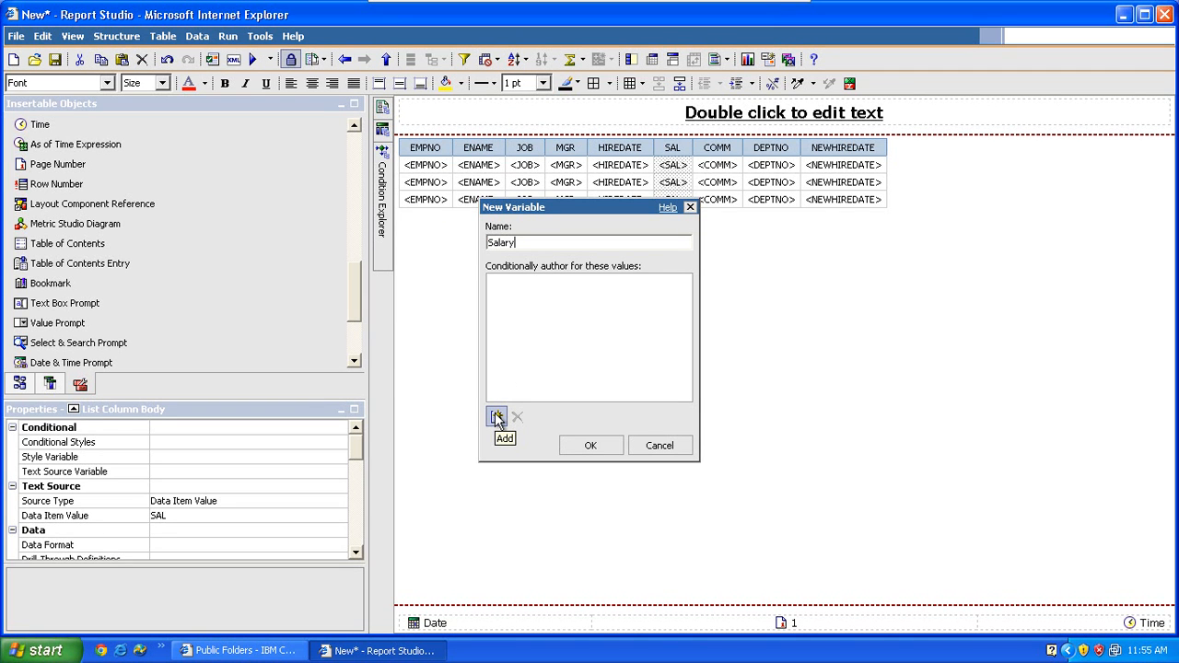
click(496, 417)
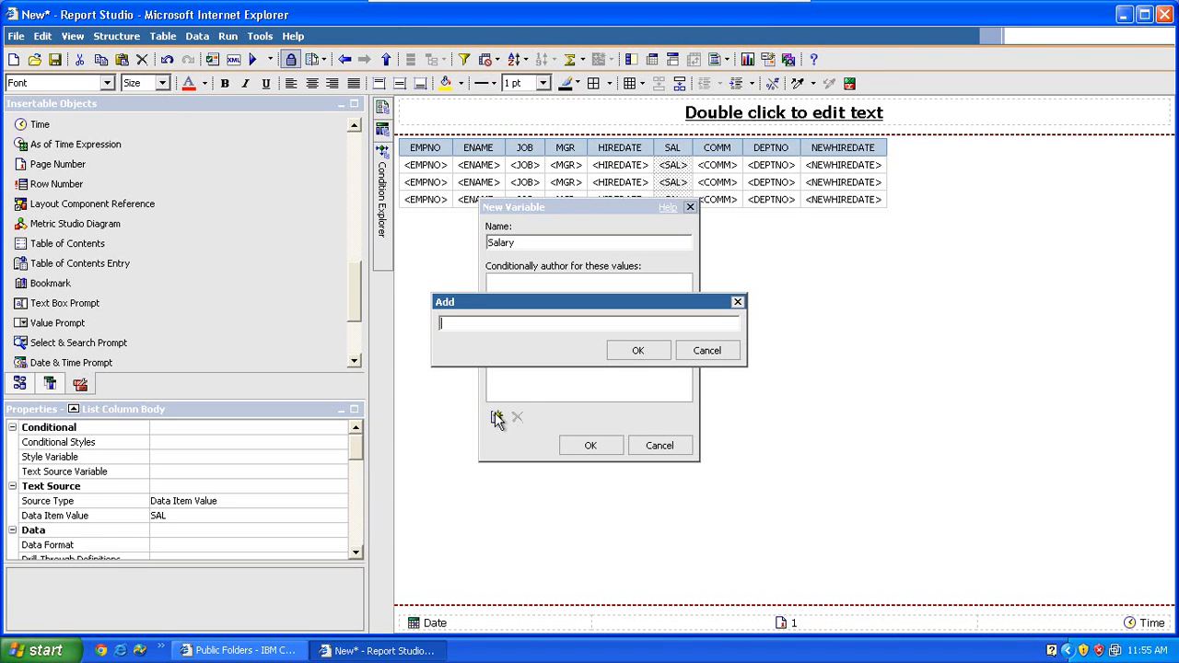
click(706, 352)
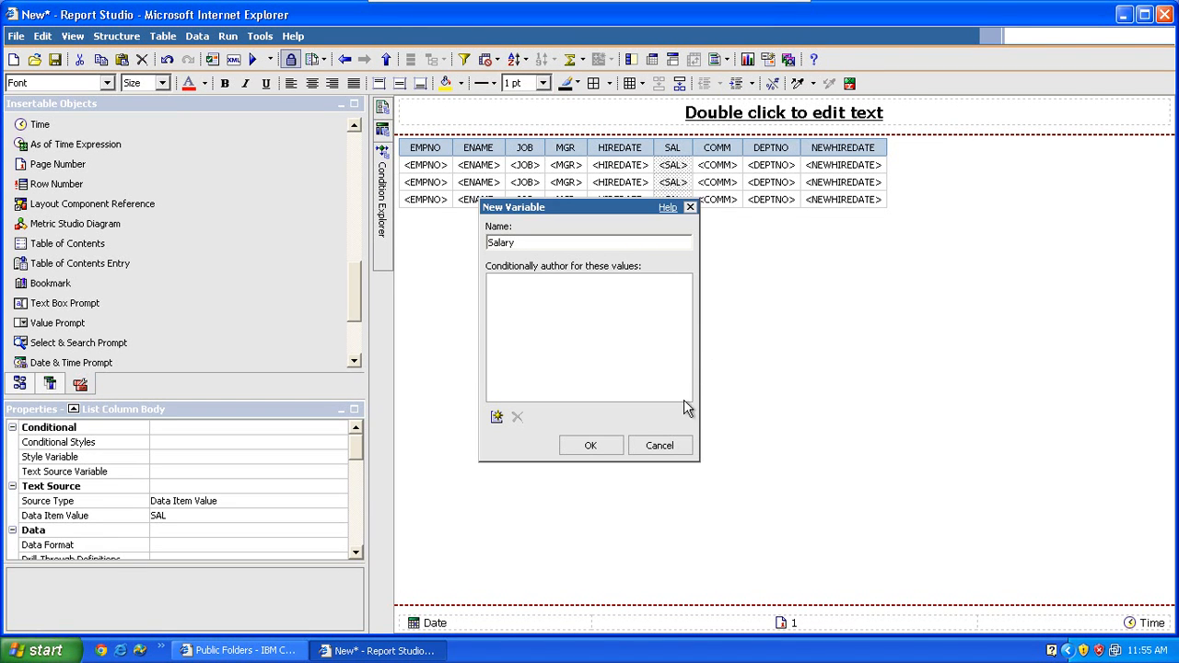
click(659, 444)
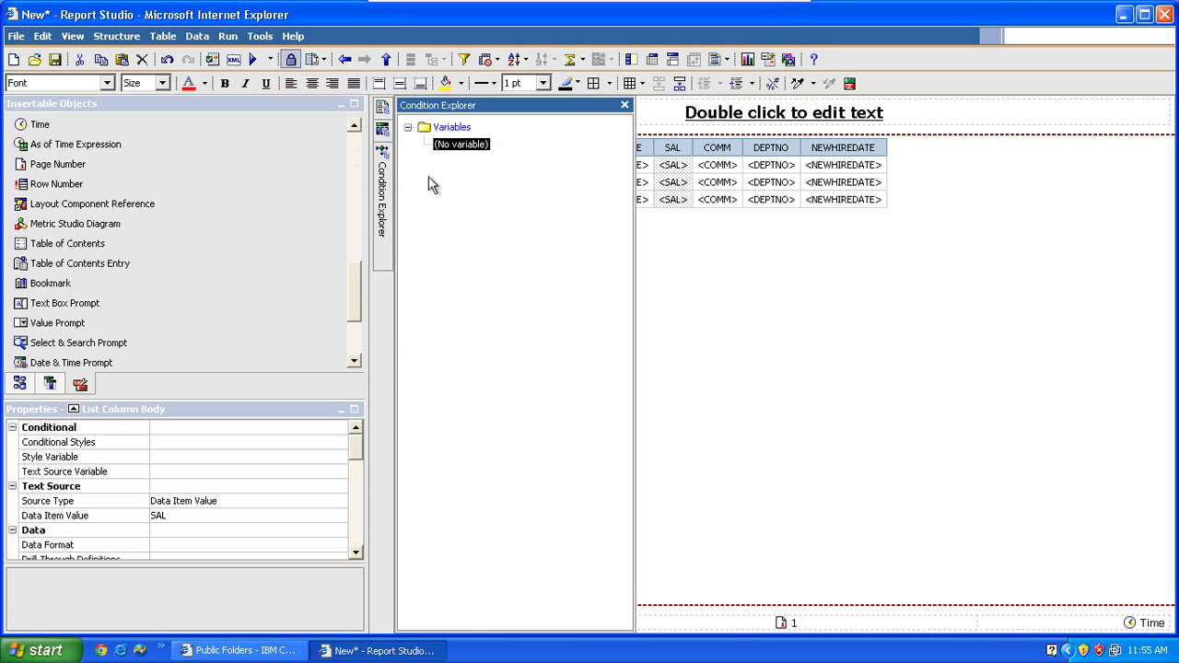
- Create a new Boolean variable named Salary in the Condition Explorer
click(455, 130)
right_click(456, 131)
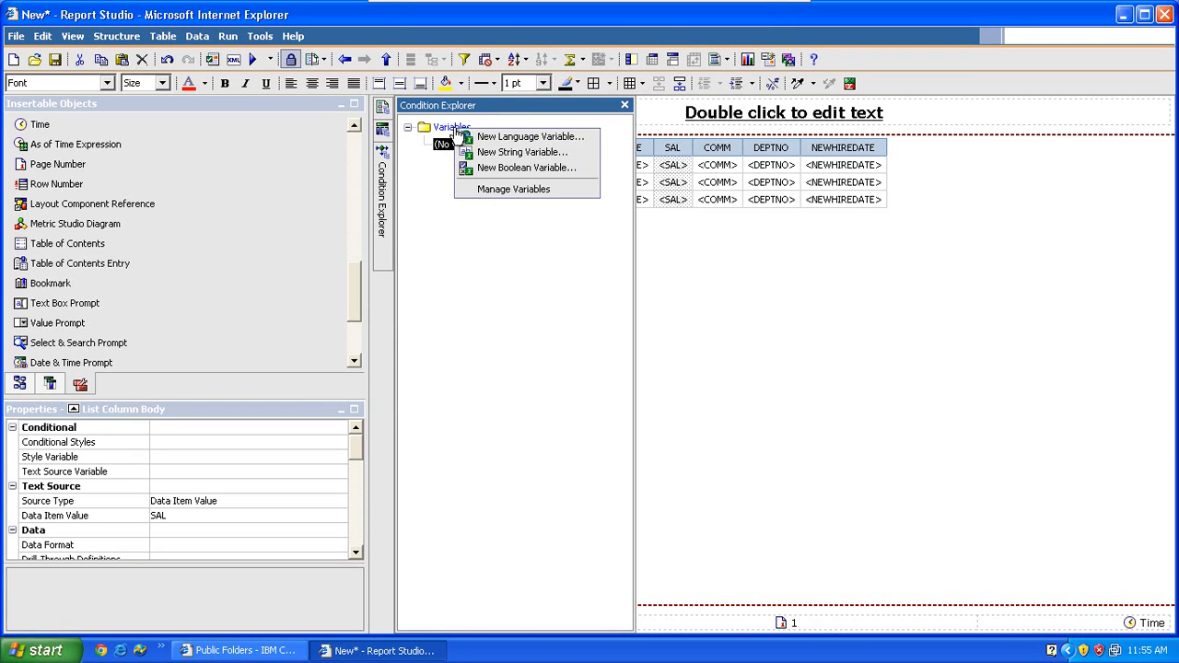
click(525, 168)
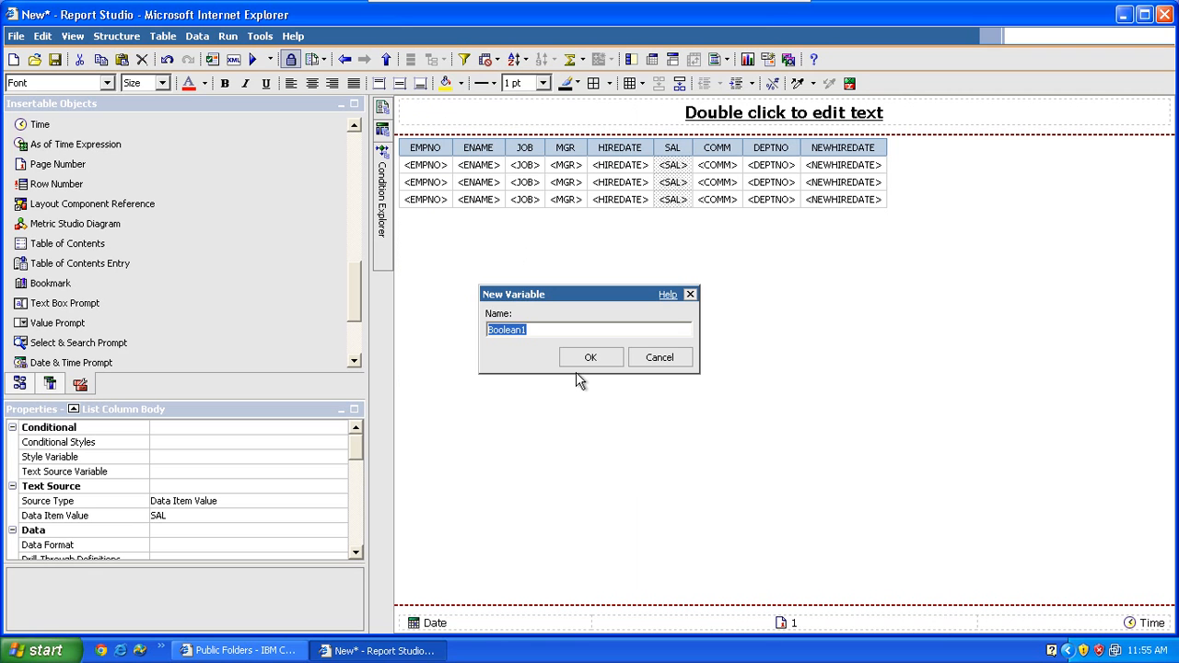
text(Salary)
click(580, 355)
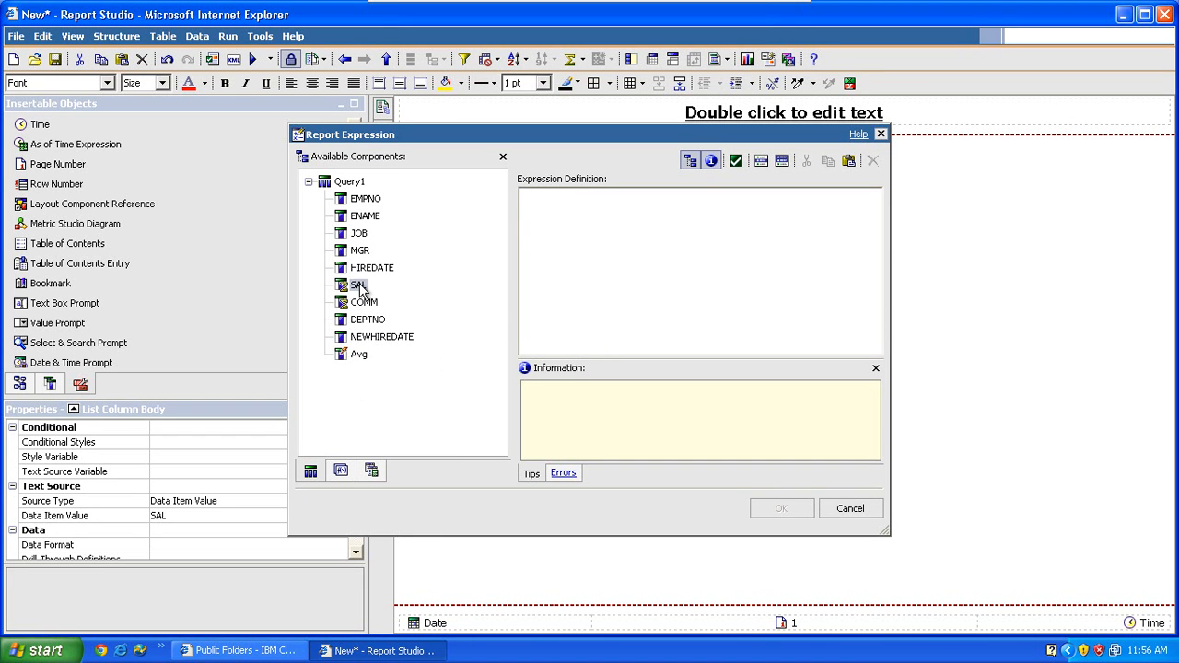
- Build the Salary variable's expression as [Query1].[SAL]>ParamDisplayValue('Parameter1') from the query item and the parameter
drag(360, 288, 549, 266)
text(>)
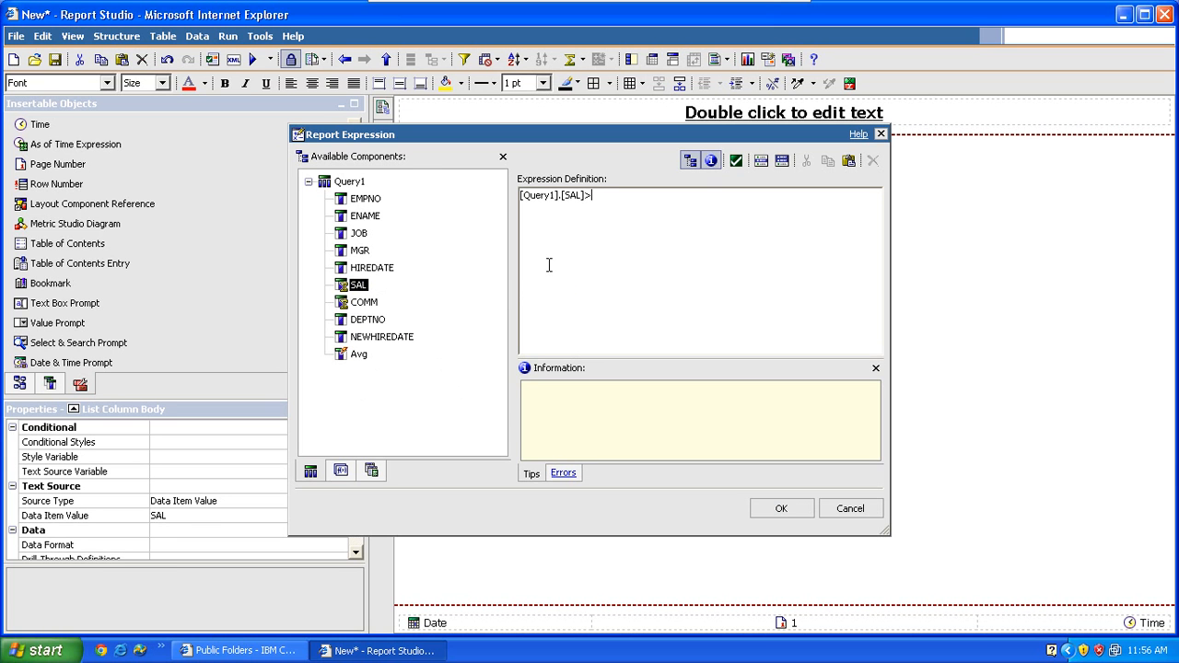
click(379, 473)
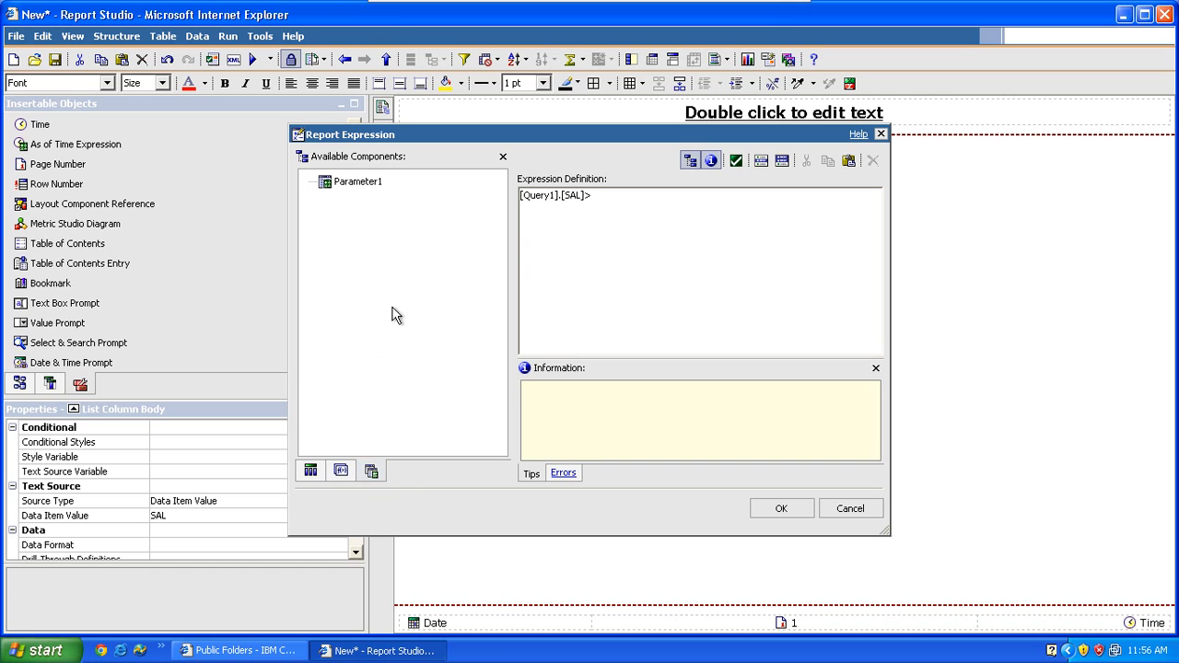
click(357, 183)
drag(373, 188, 605, 198)
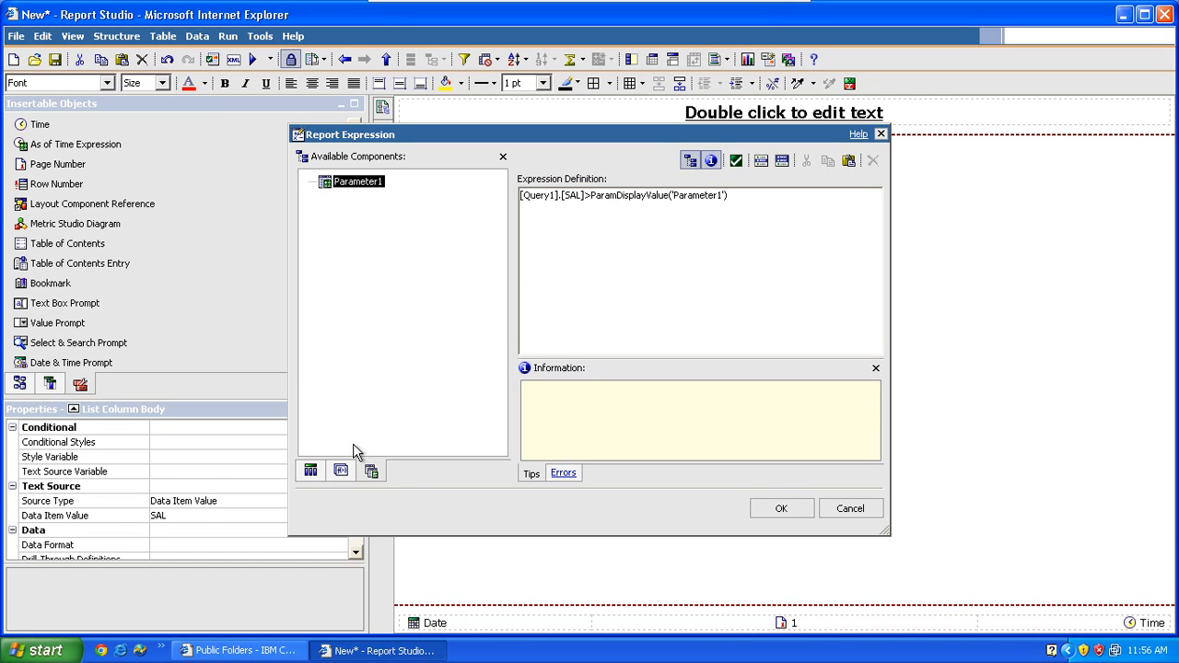
- Wrap ParamDisplayValue('Parameter1') in the string2int32 casting function, close the parenthesis, and accept the Salary variable's expression
click(342, 470)
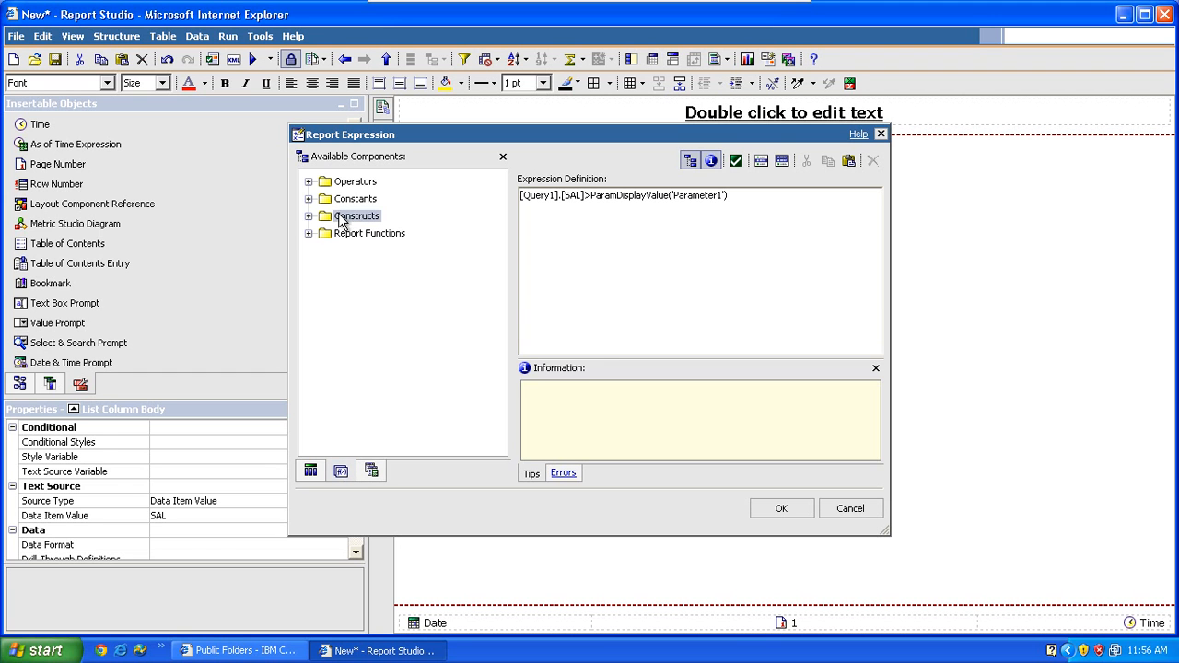
click(308, 234)
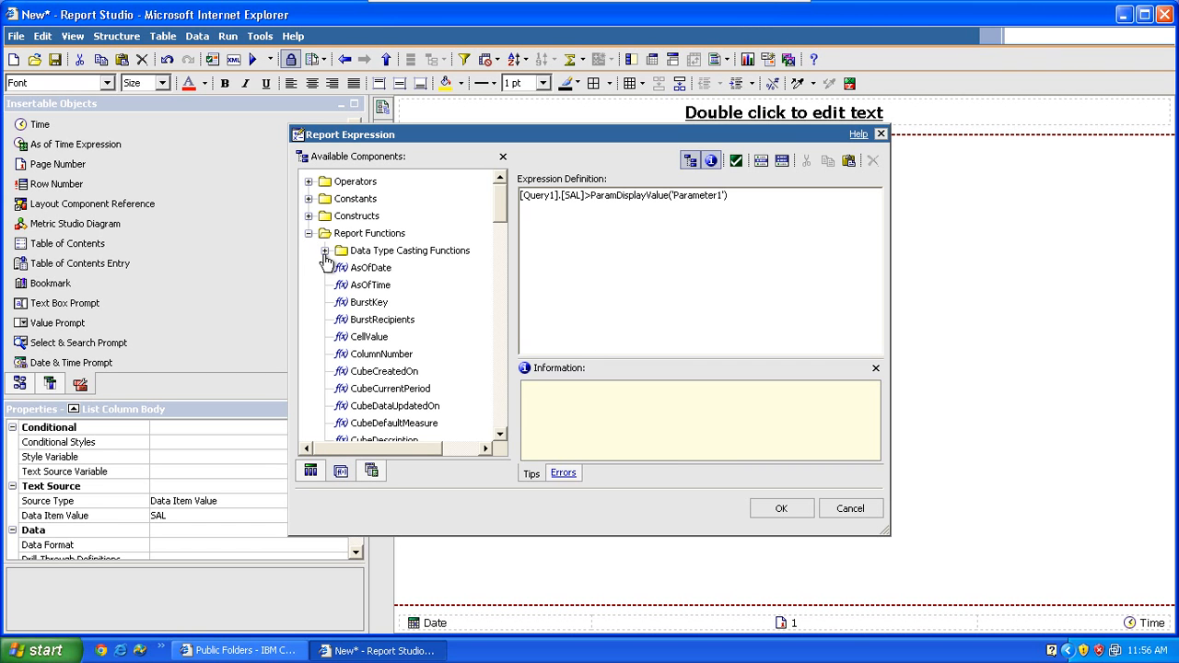
click(324, 251)
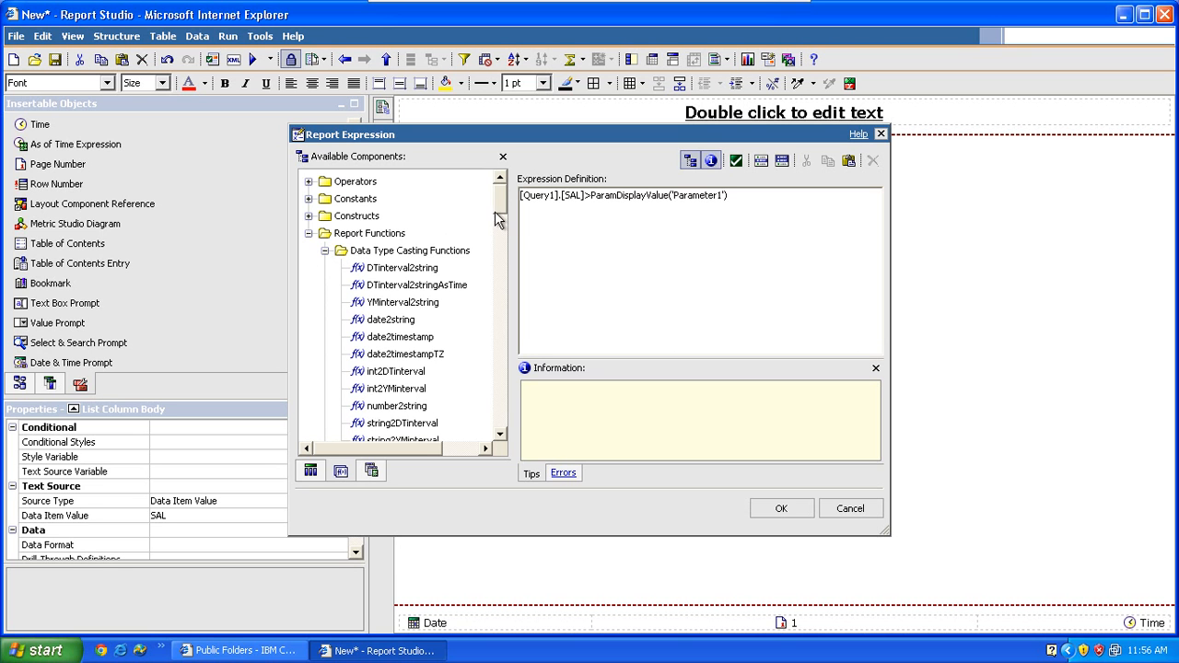
drag(497, 215, 500, 229)
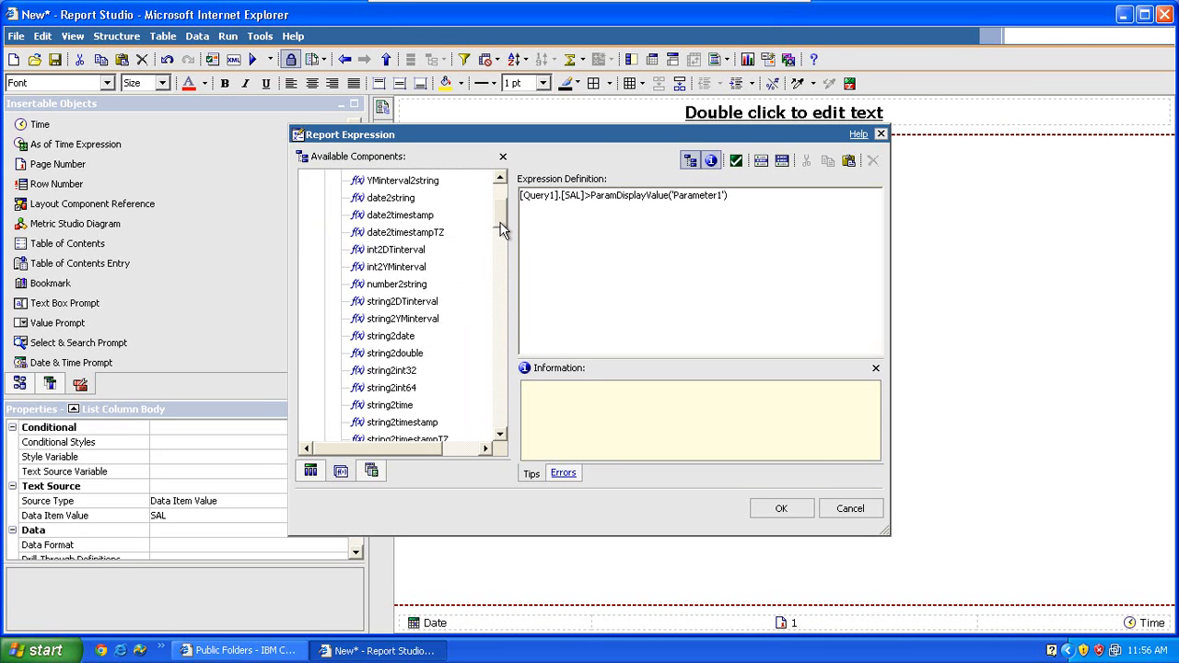
click(398, 371)
drag(398, 376, 591, 221)
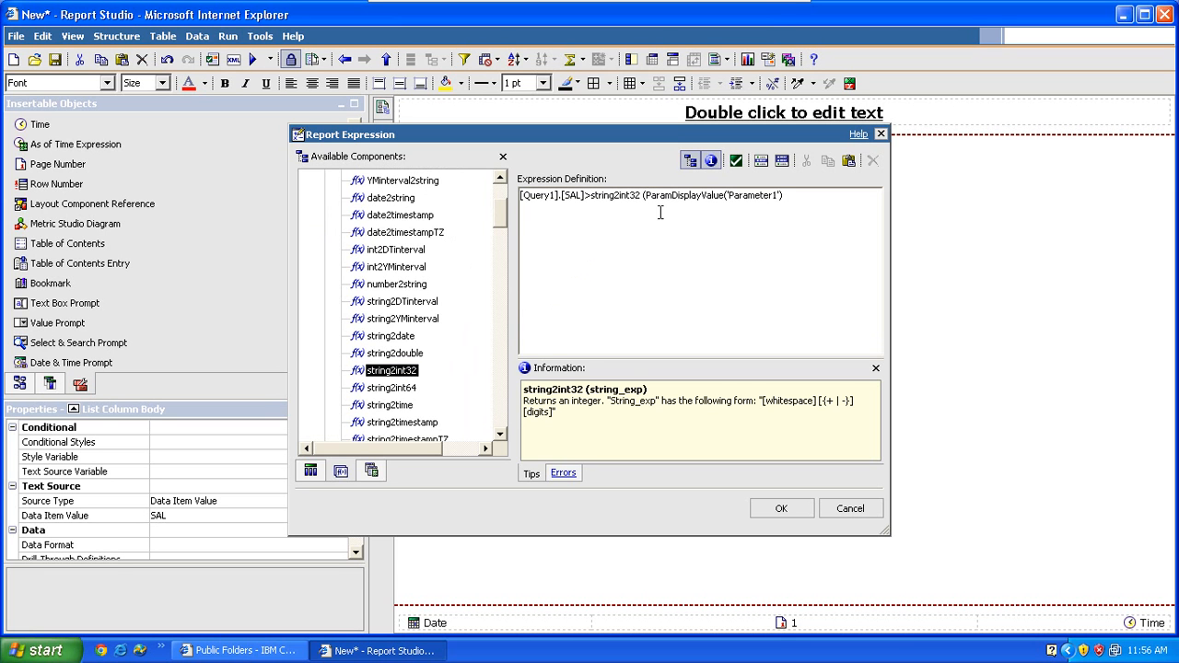
click(792, 195)
text()))
click(779, 508)
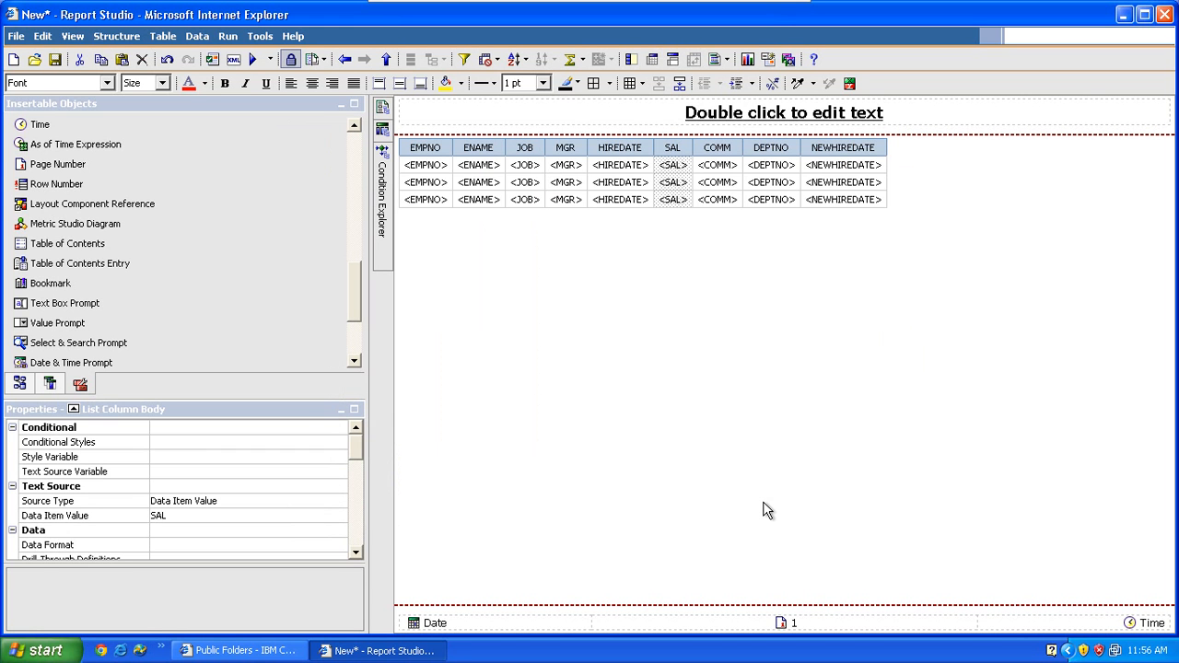
- Select the SAL column body and choose the Salary variable as its style variable
mouse_move(388, 204)
click(676, 210)
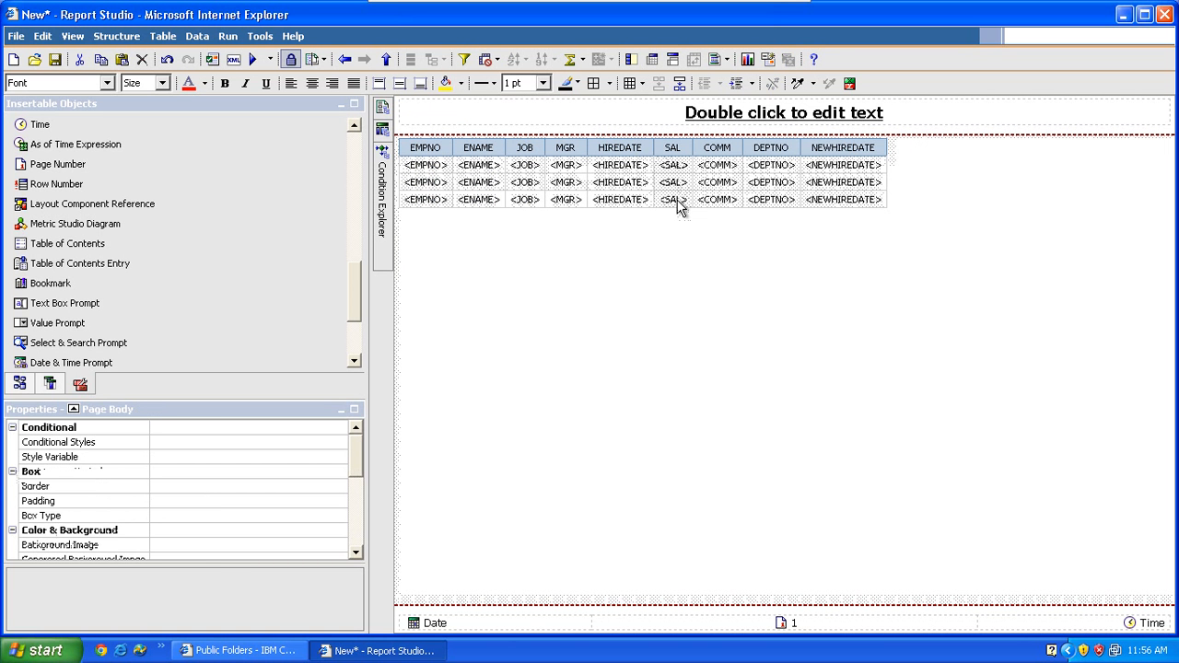
click(677, 201)
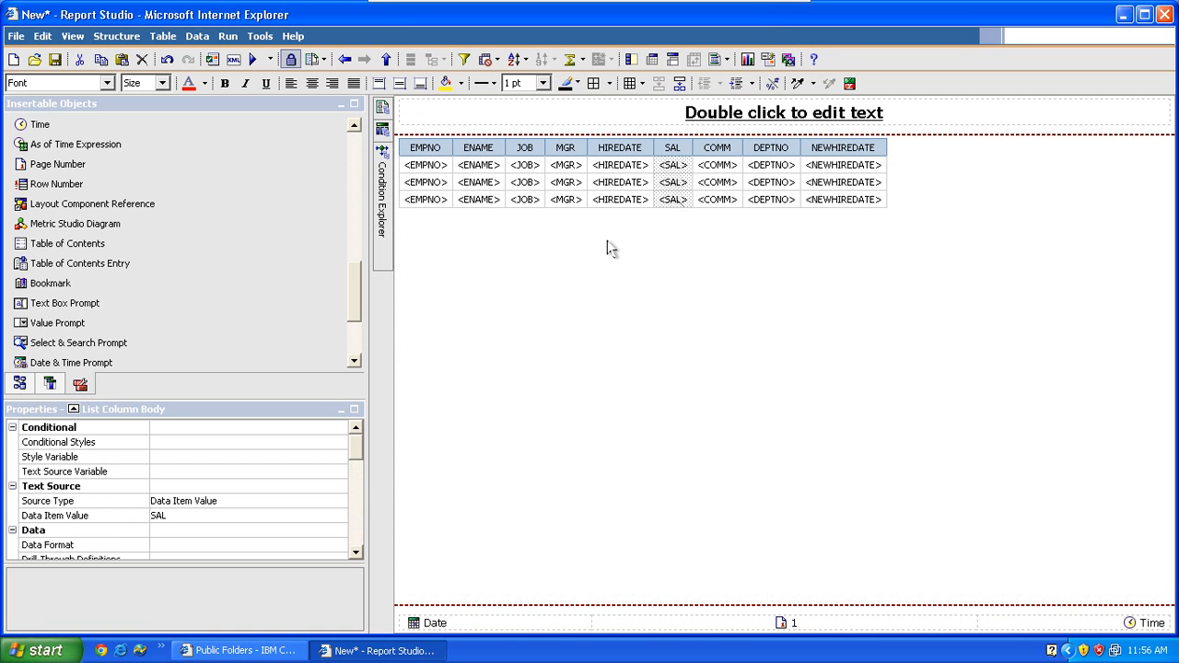
click(266, 461)
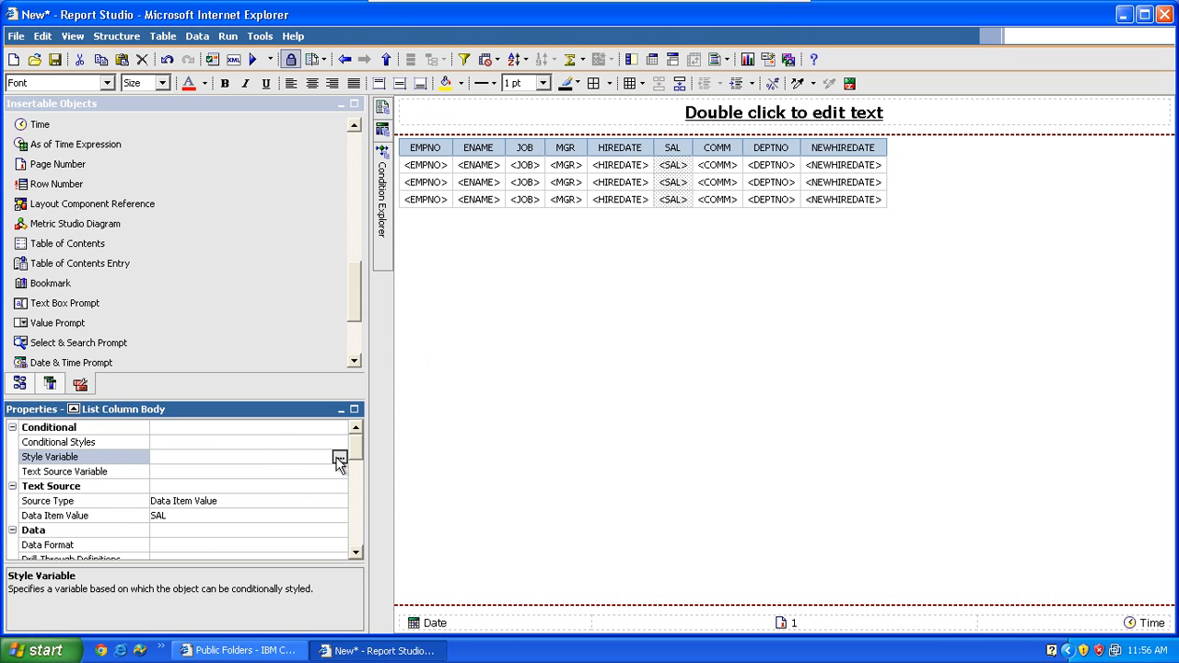
click(338, 458)
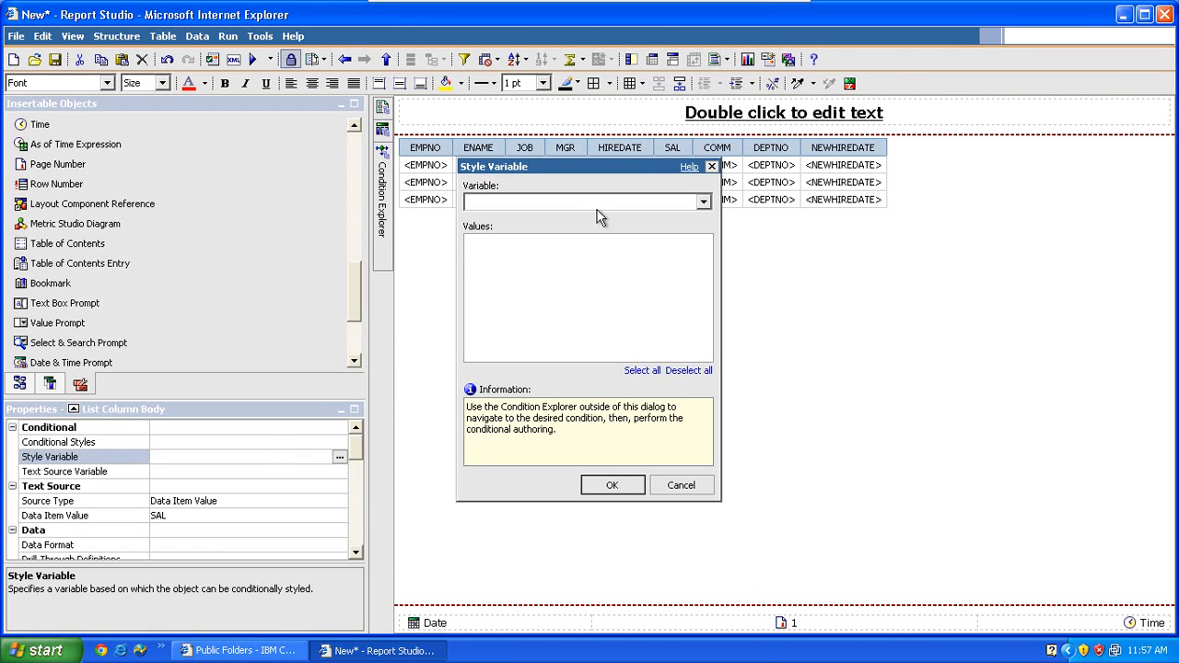
click(598, 204)
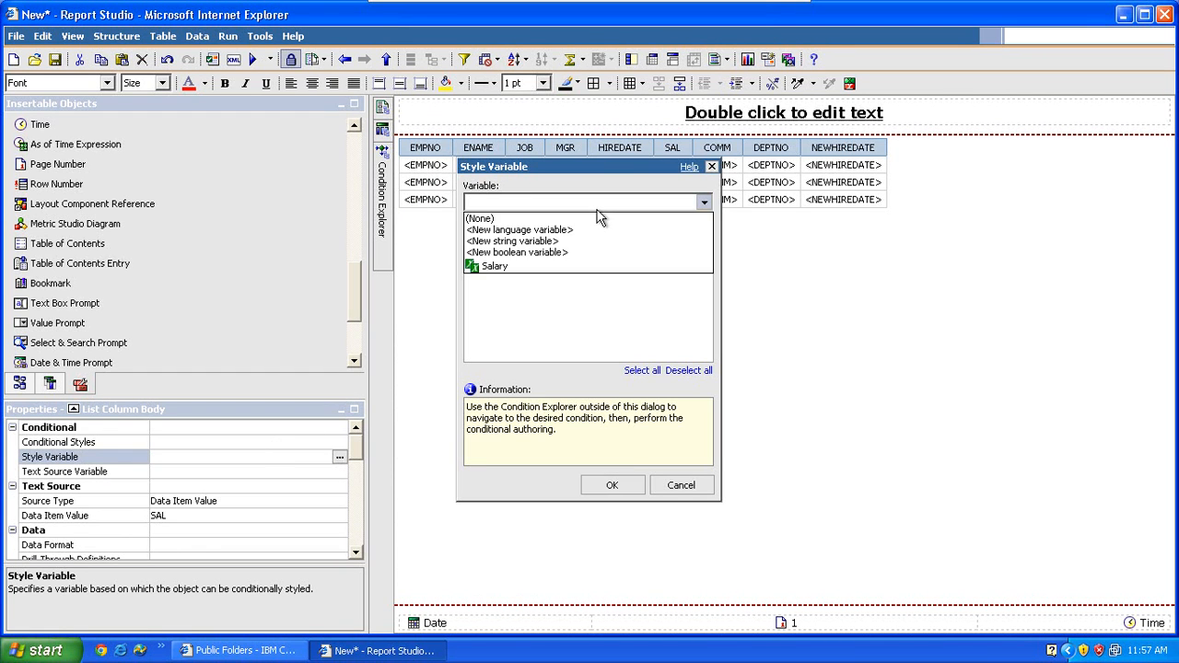
click(530, 266)
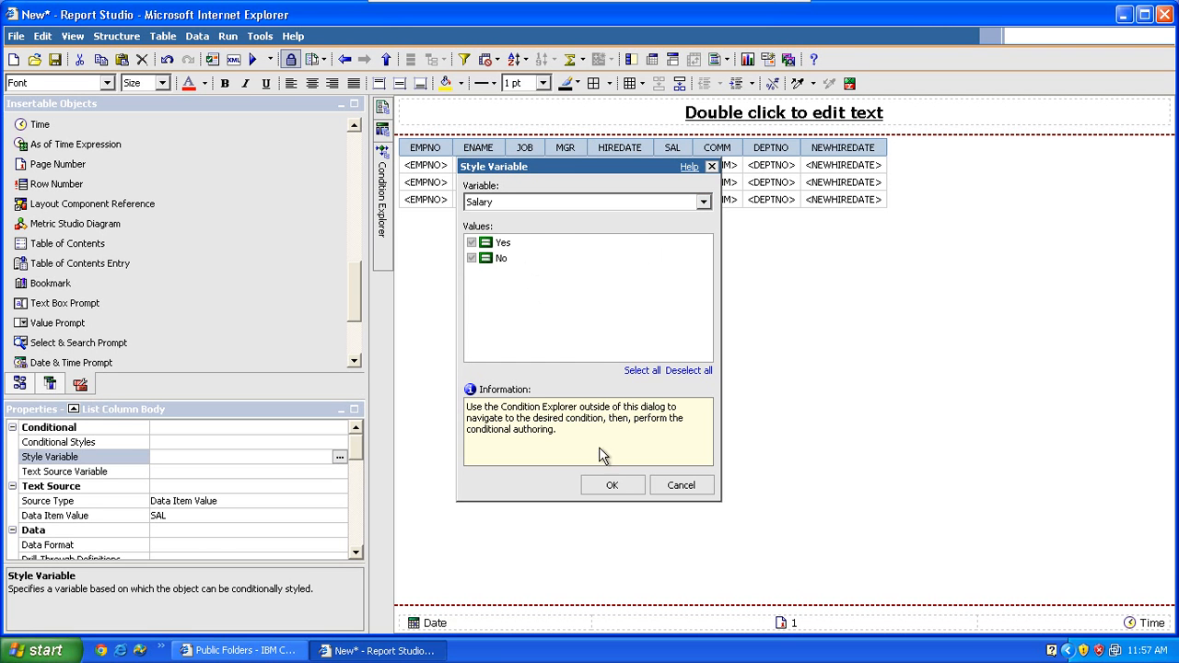
- Assign the Salary style variable to the SAL column body and switch to its Yes condition
click(608, 488)
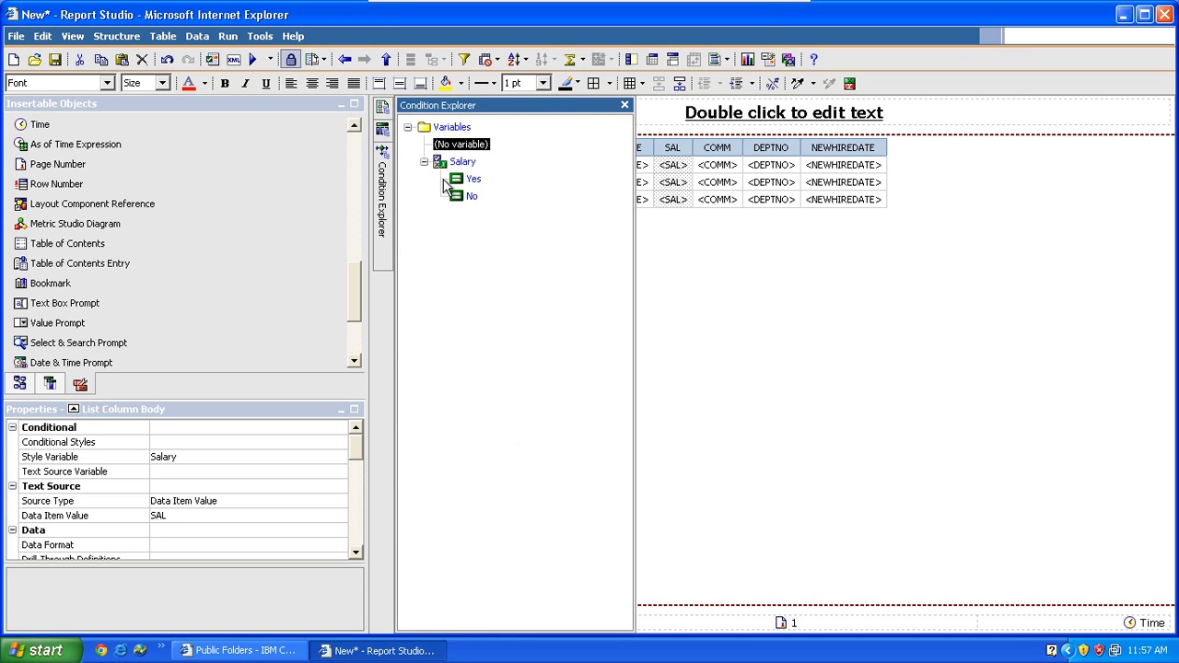
click(472, 181)
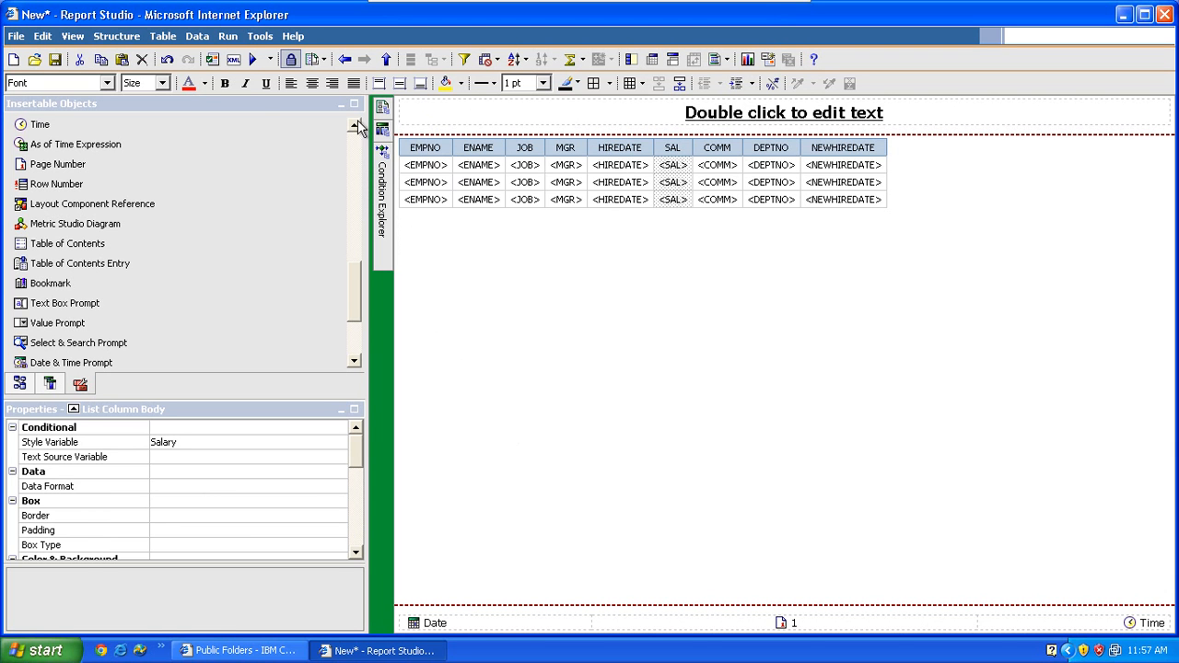
- For the Yes condition, try Green text on the SAL column, settle on Black text and set a Green background
click(206, 84)
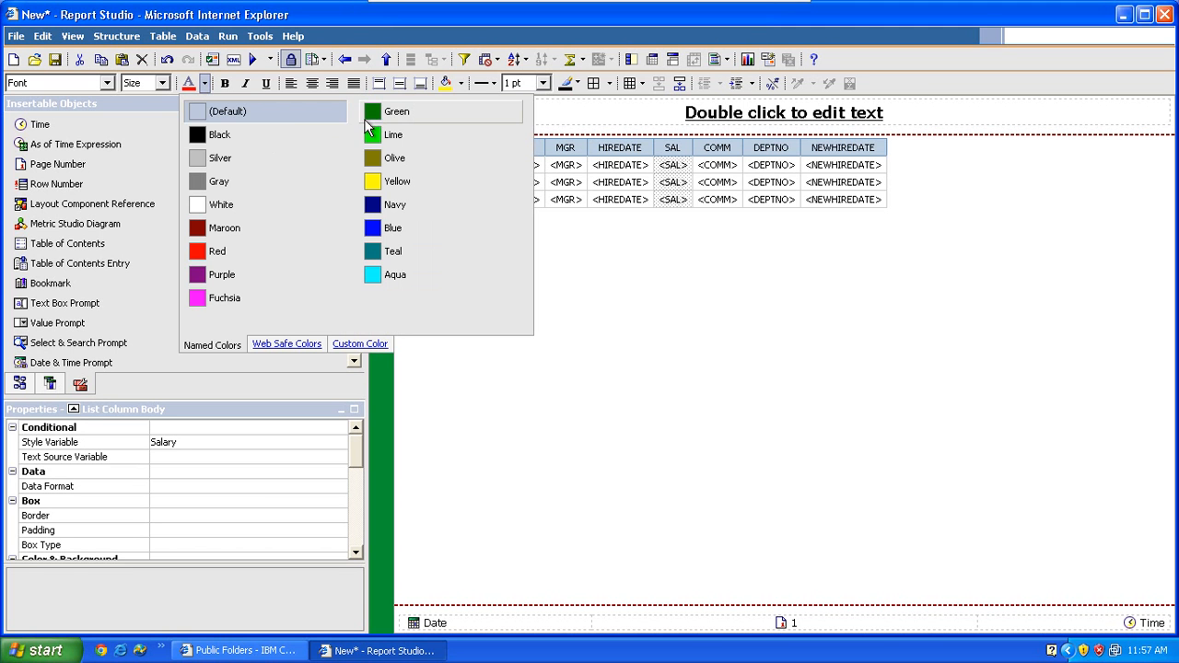
click(398, 111)
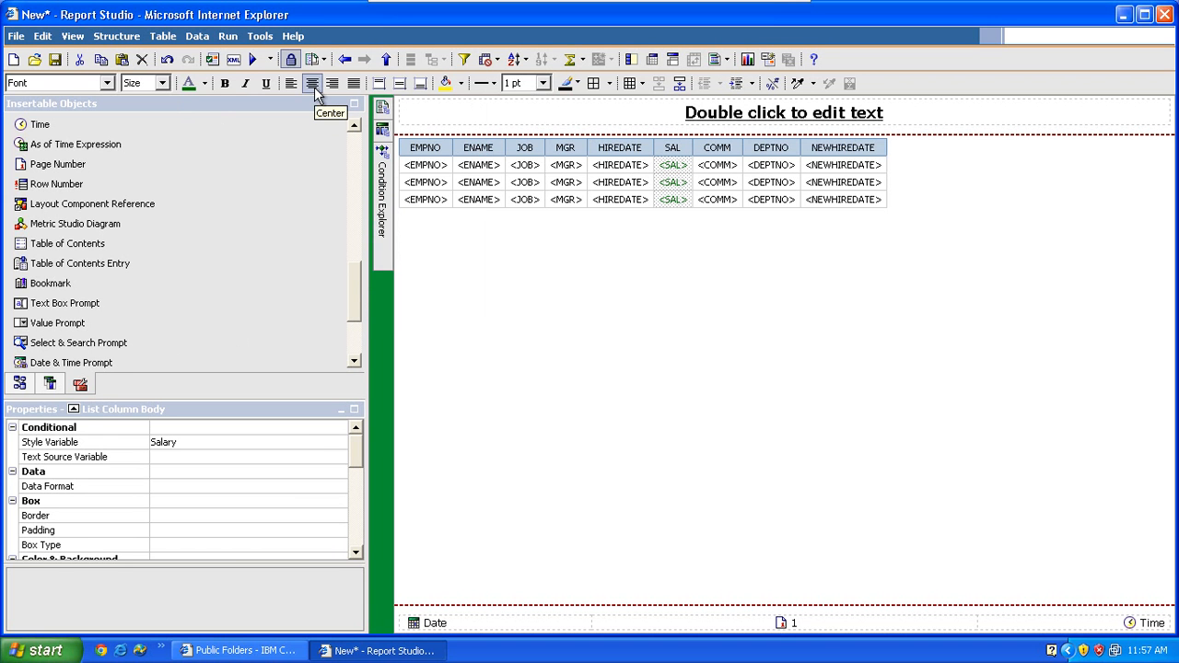
click(206, 84)
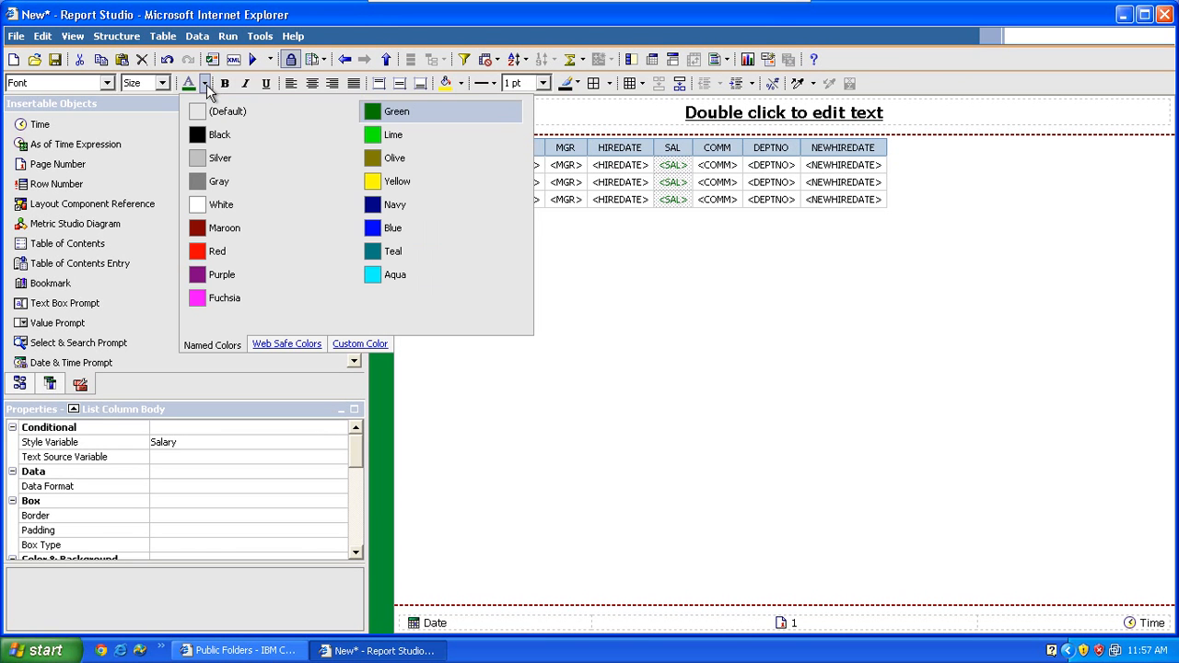
click(220, 138)
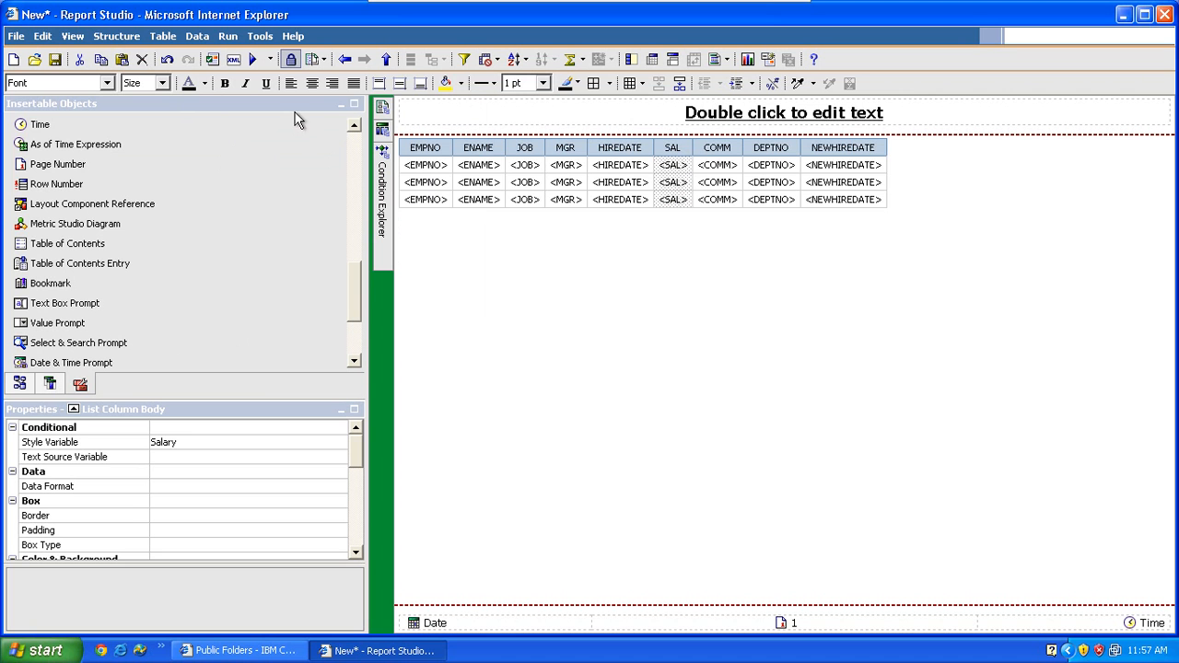
click(463, 89)
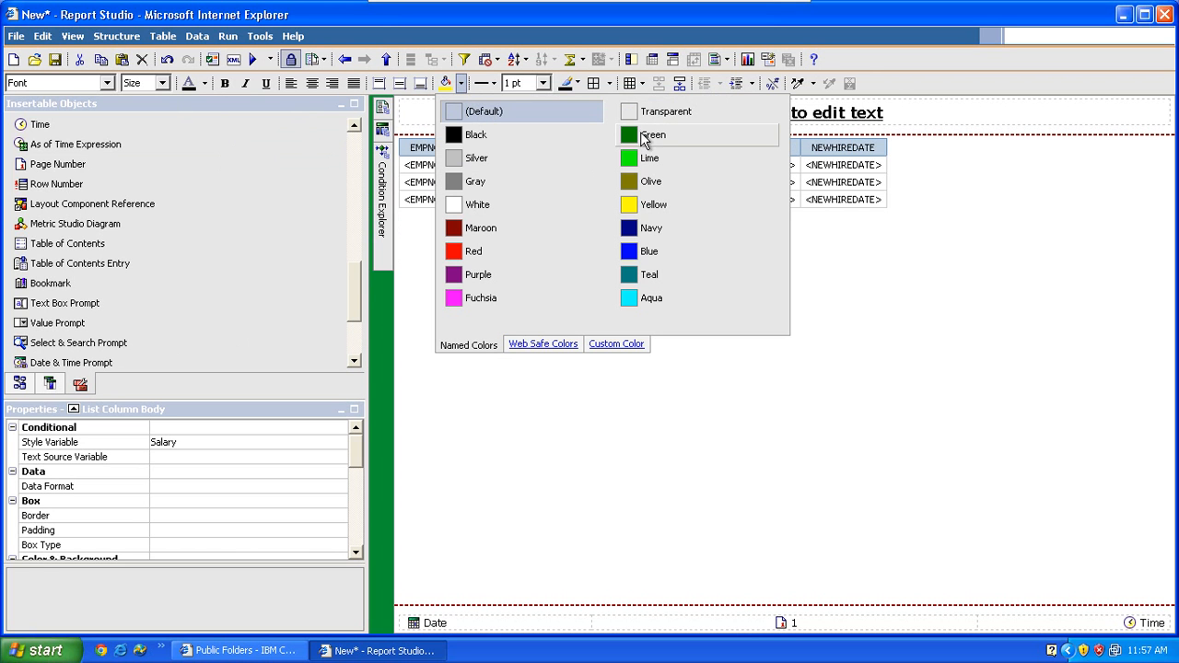
click(645, 136)
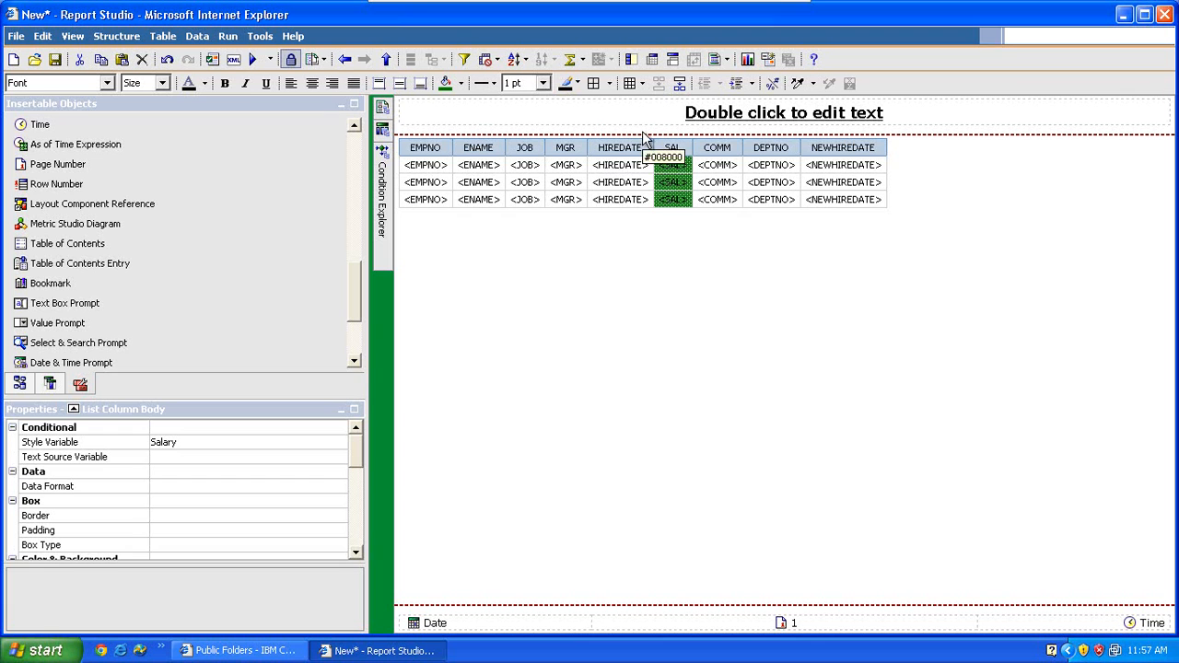
- Make the SAL column's text bold, italic and underlined for the Yes condition, and switch to the No condition
click(225, 83)
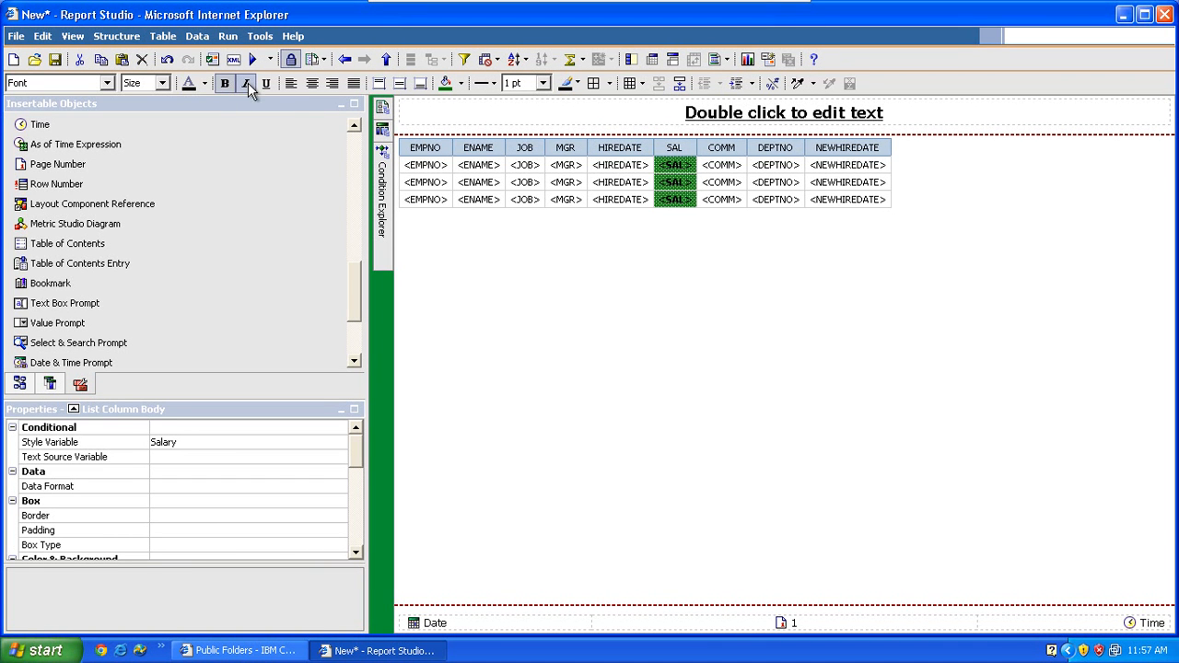
click(248, 82)
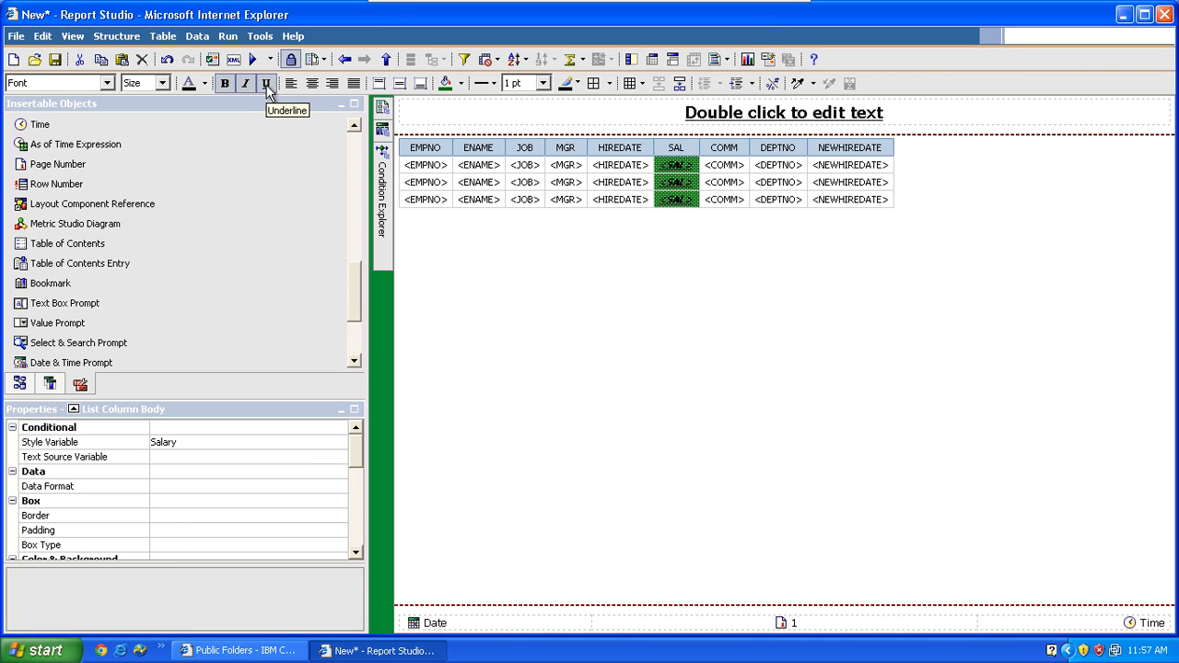
click(267, 84)
mouse_move(389, 180)
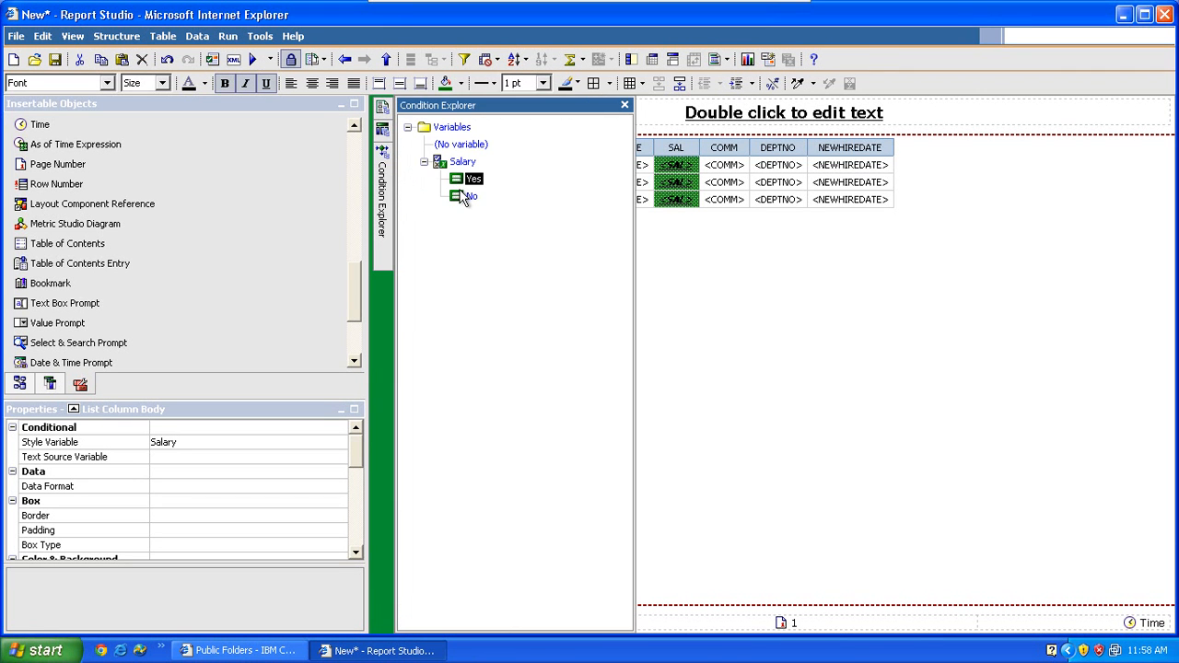
click(471, 199)
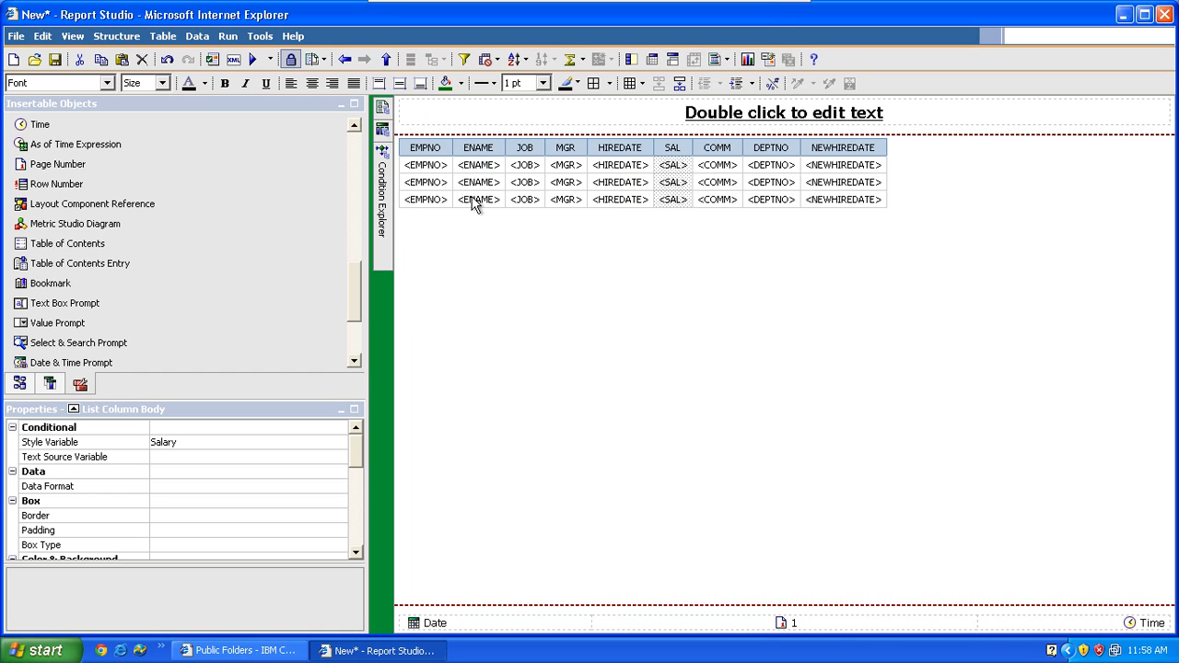
- Run the report with a prompt value of 1500 to check the conditional SAL styling, and close the viewer
click(256, 60)
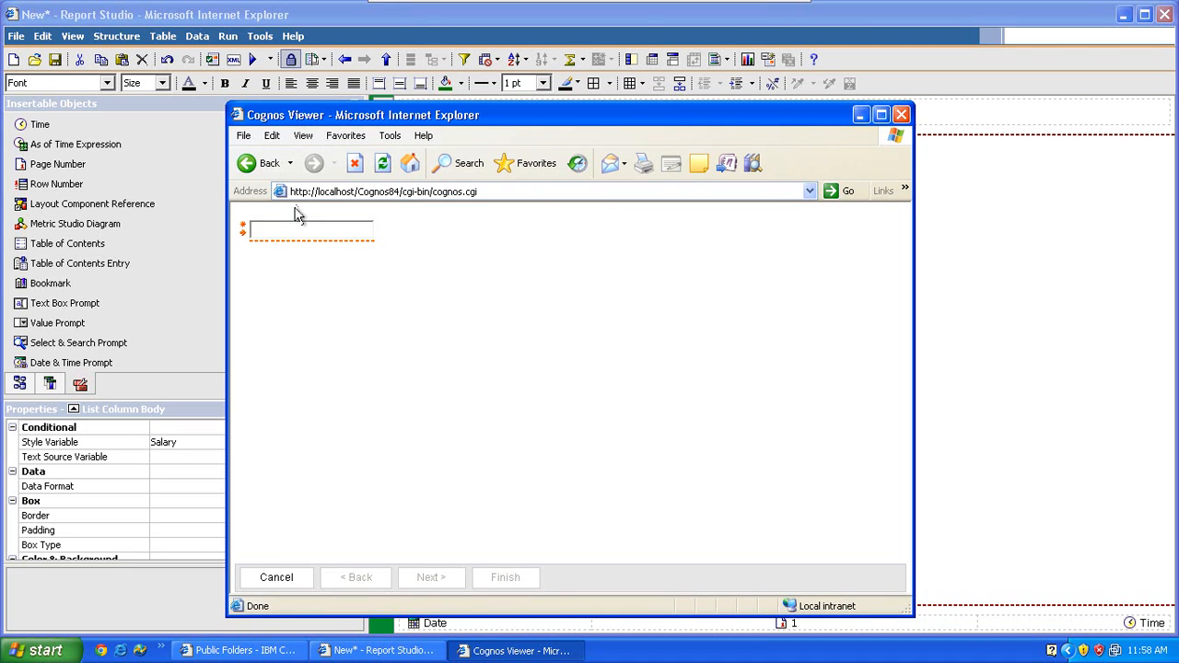
click(291, 225)
text(1500)
click(505, 579)
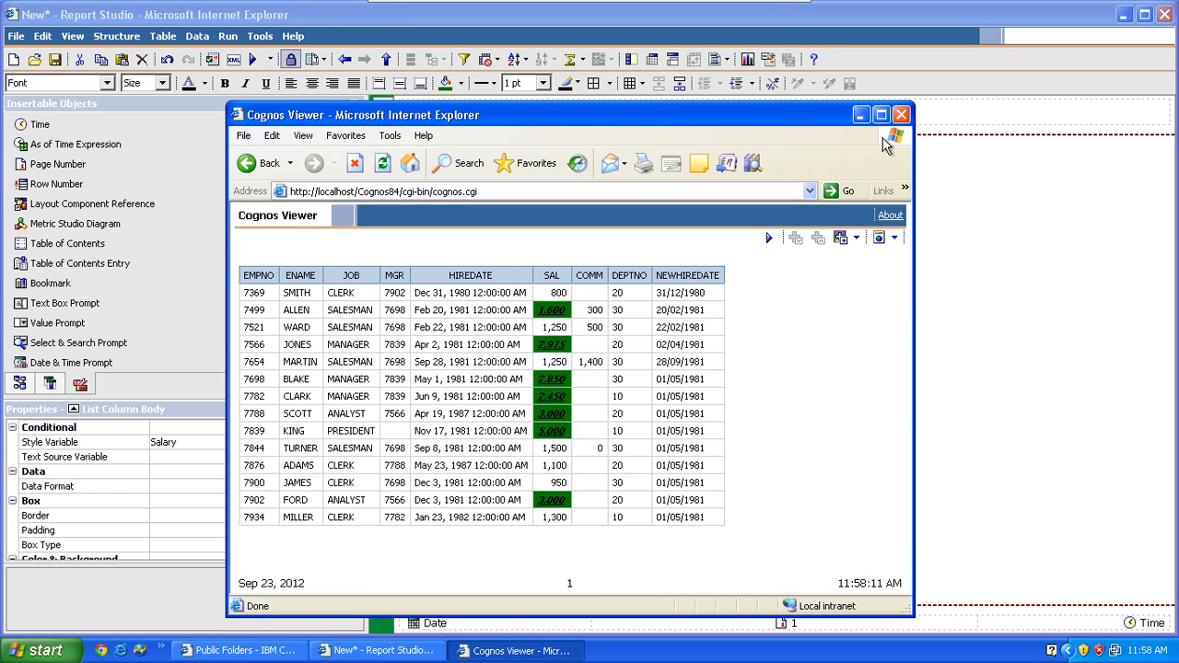
click(902, 115)
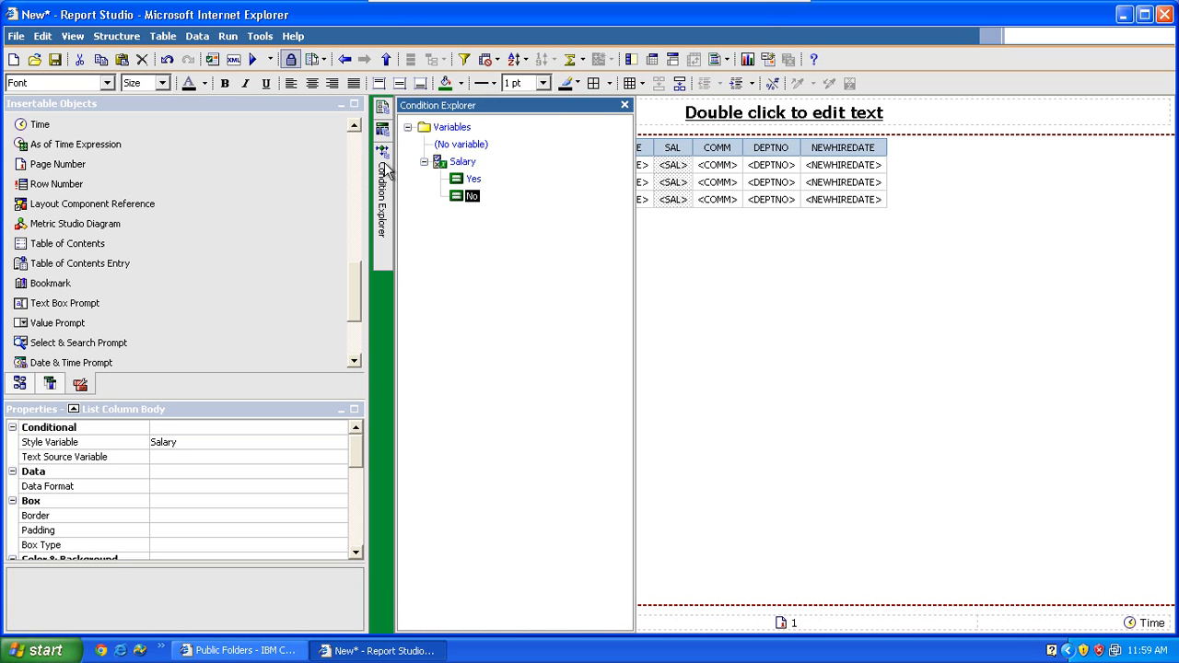
- Review the expression definition of the Salary variable and close it without making changes
click(468, 163)
right_click(468, 164)
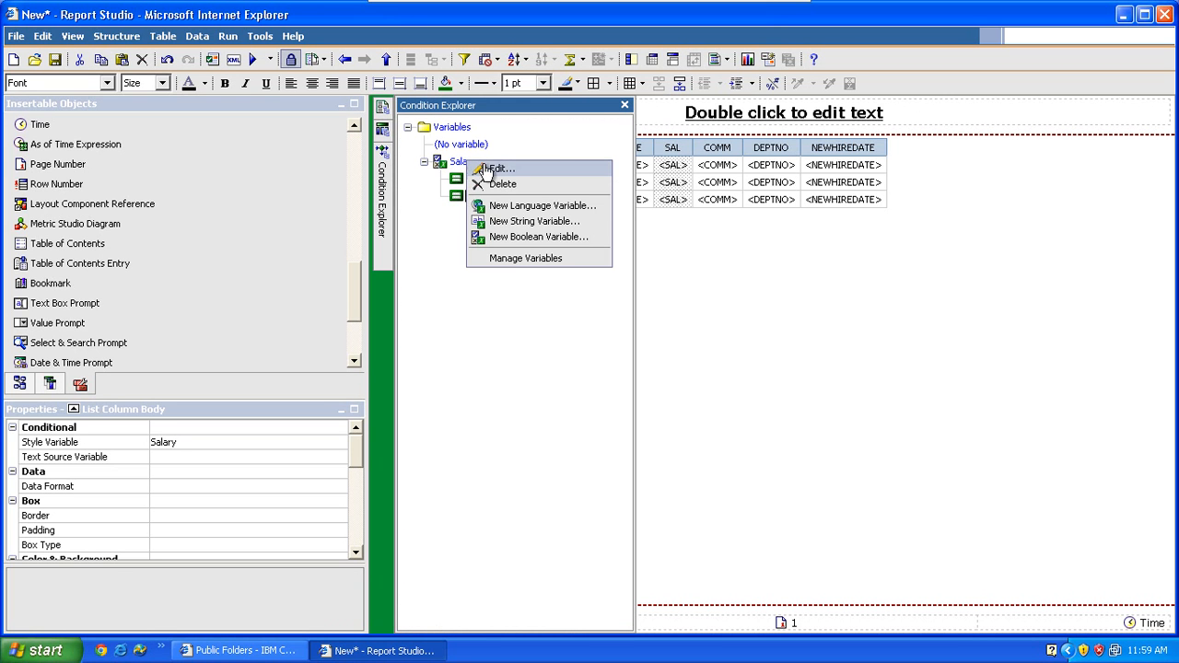
click(485, 169)
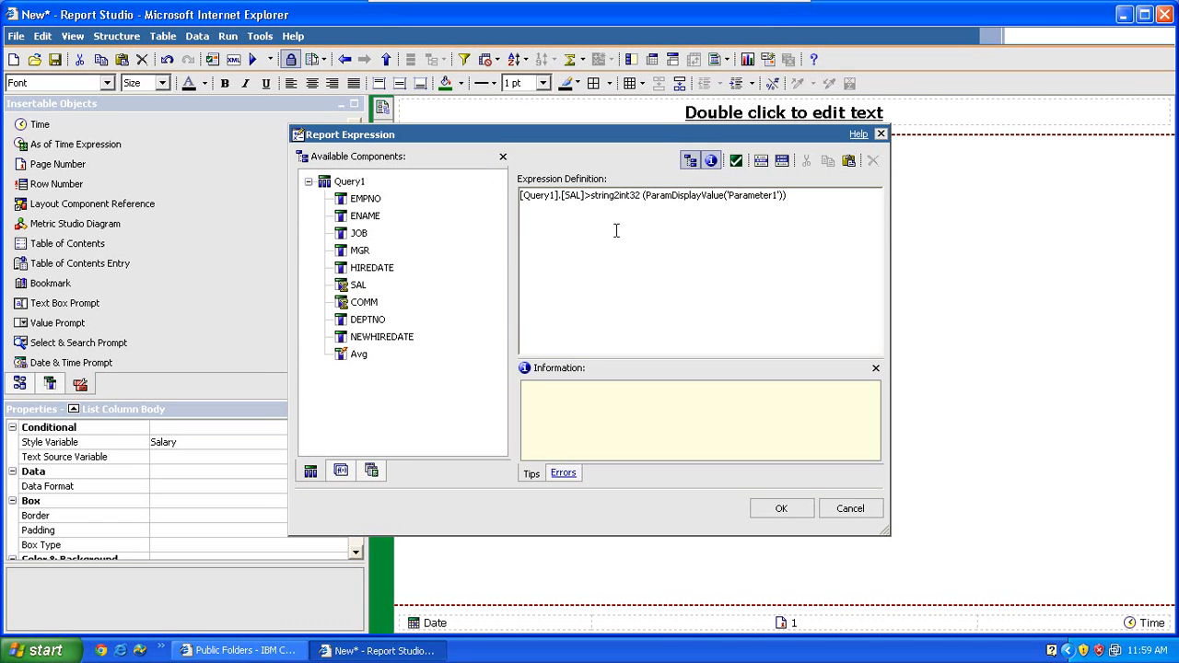
click(849, 509)
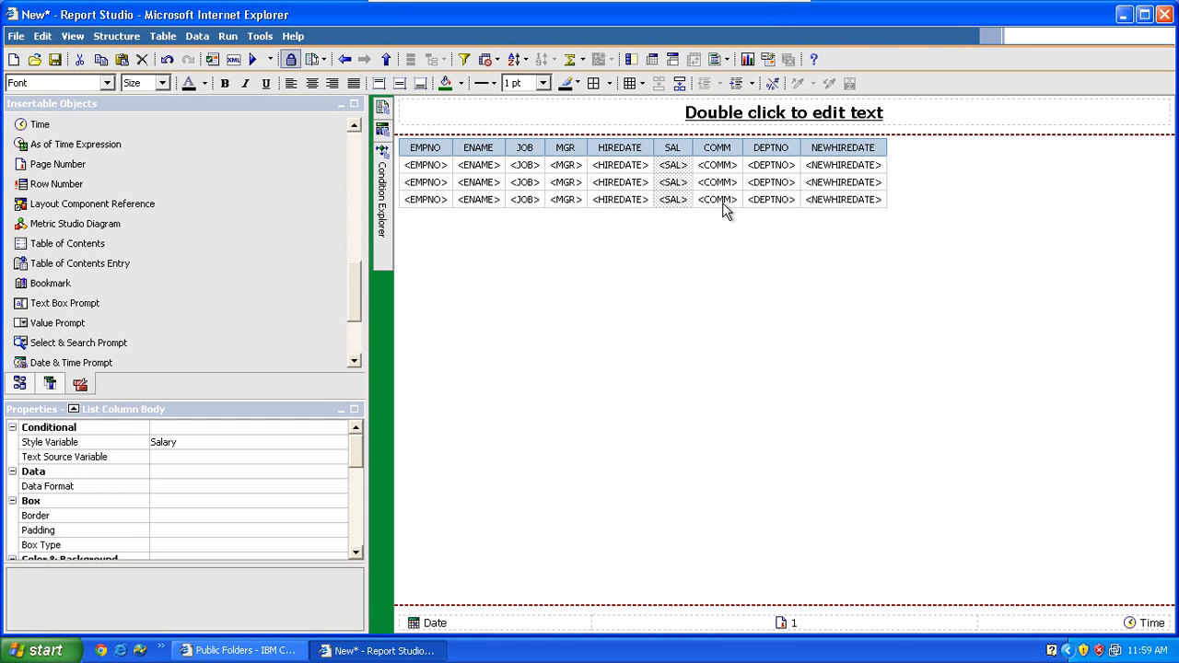
- Examine the Style Variable property of the DEPTNO column body
click(772, 199)
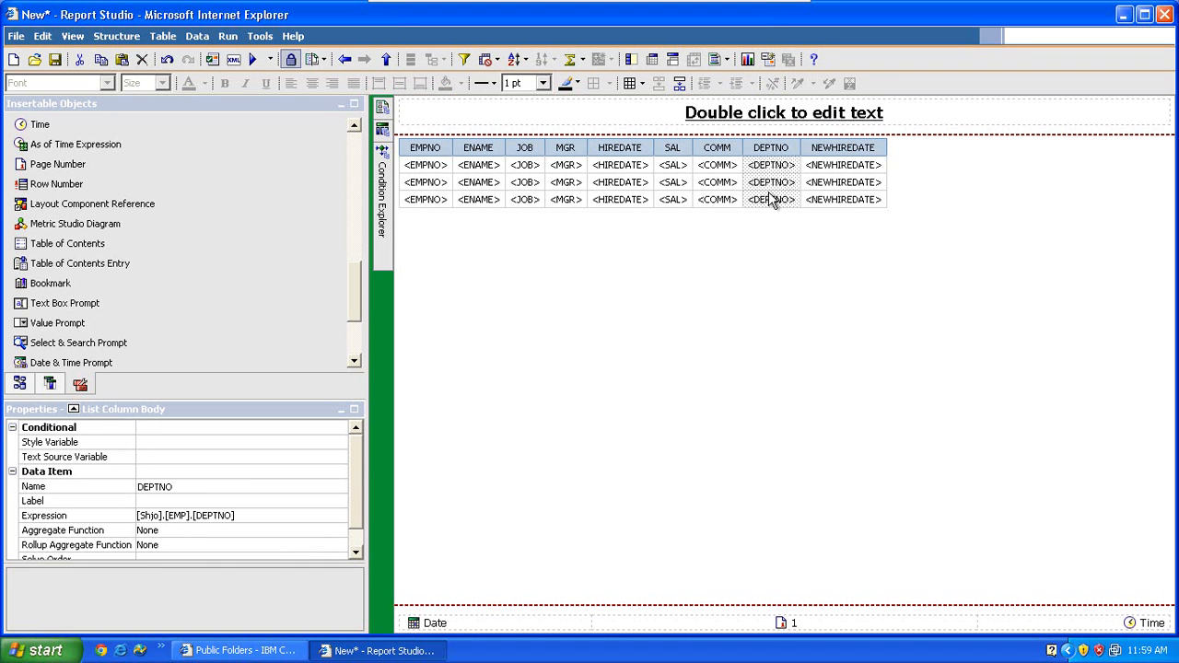
click(243, 443)
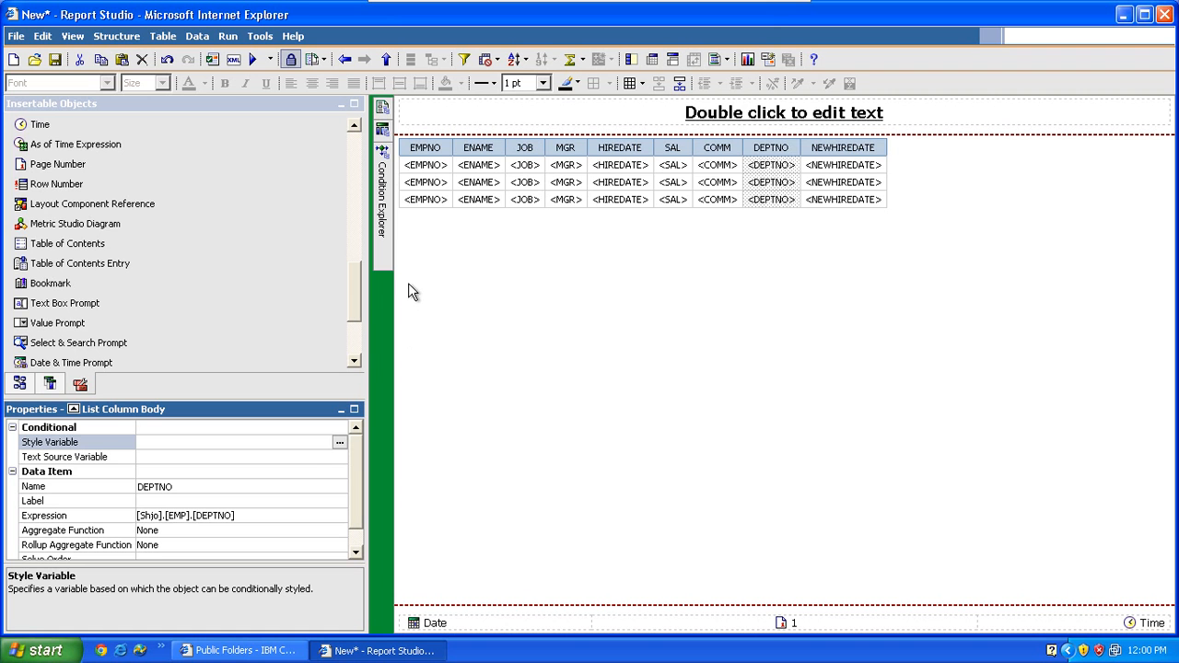
- View the list of report variables and return the report page to (No variable)
mouse_move(389, 219)
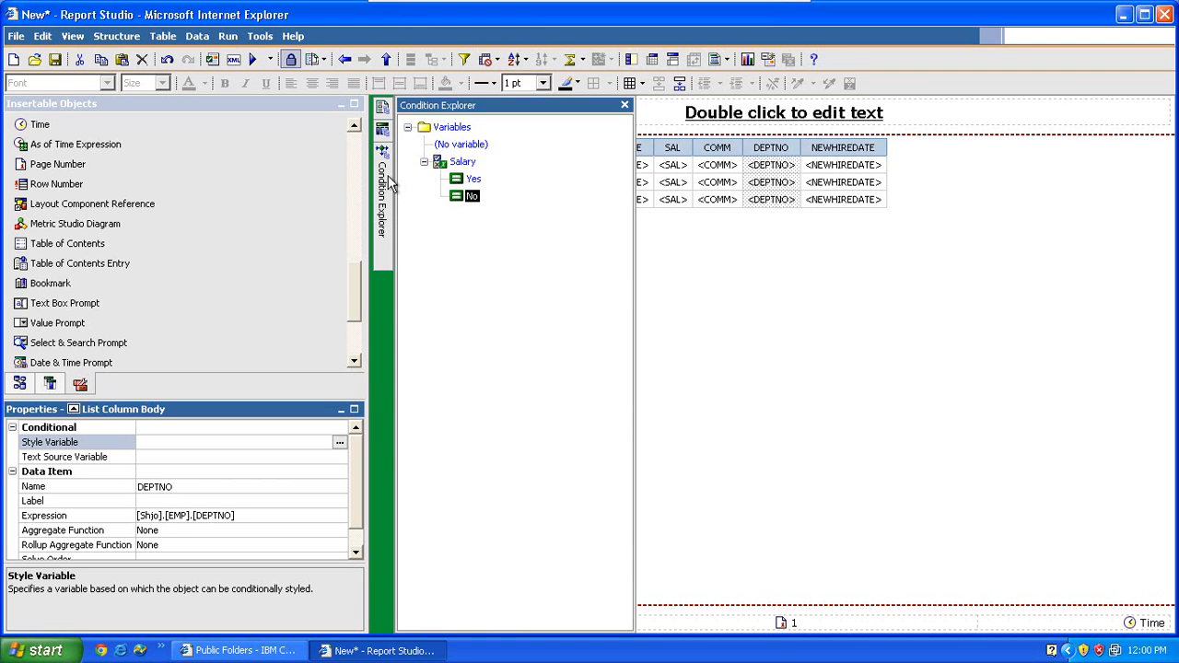
click(452, 129)
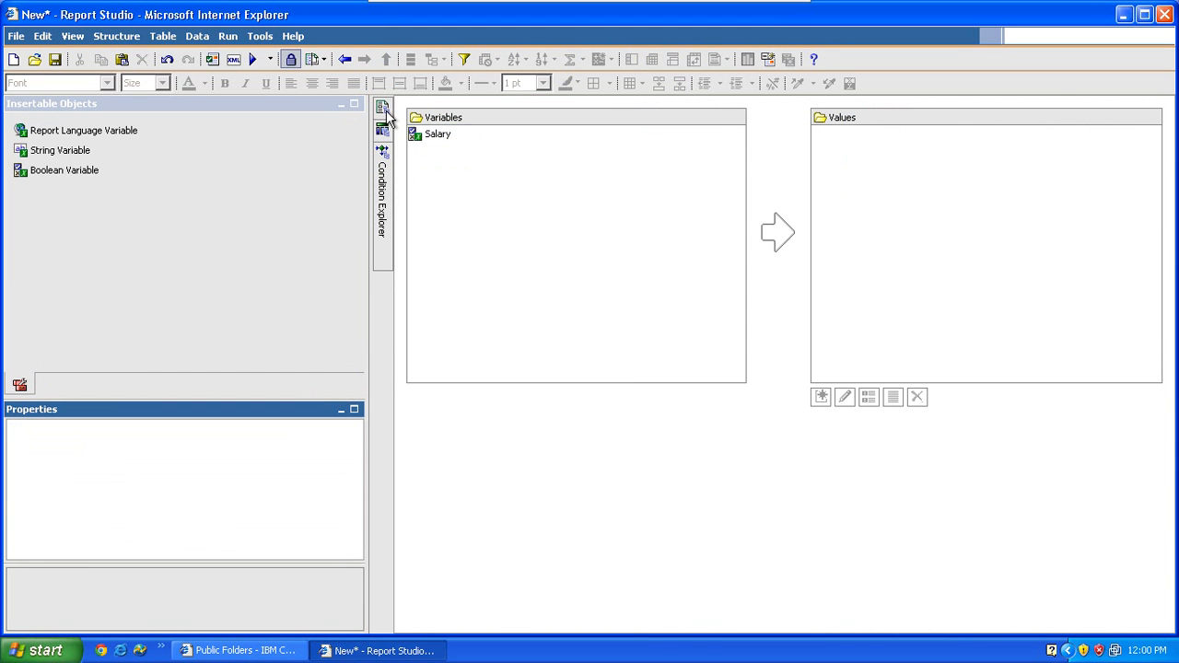
mouse_move(383, 109)
click(462, 145)
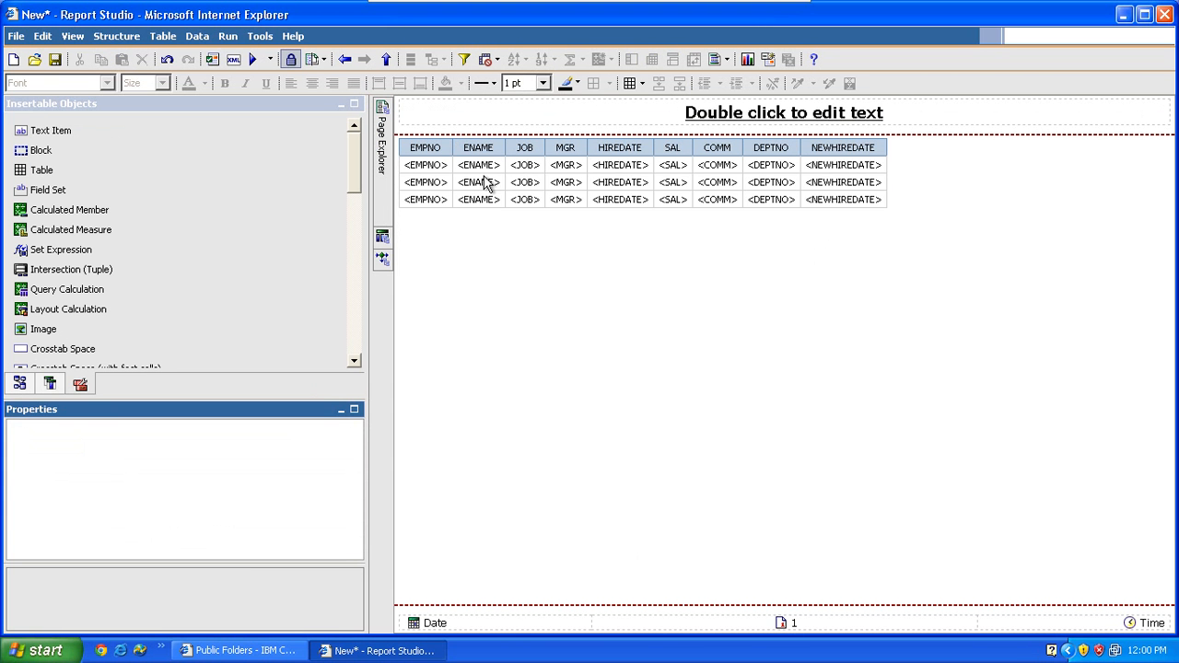
- Examine the ENAME column's Style Variable property and the report's available queries and conditions
click(477, 189)
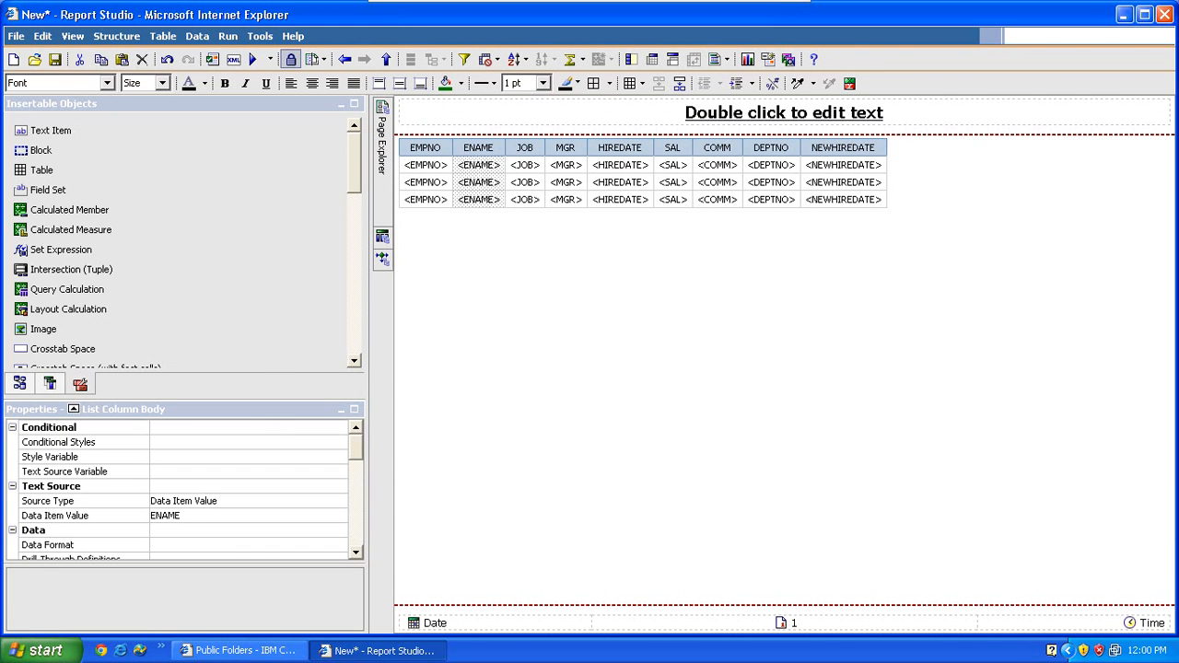
click(233, 458)
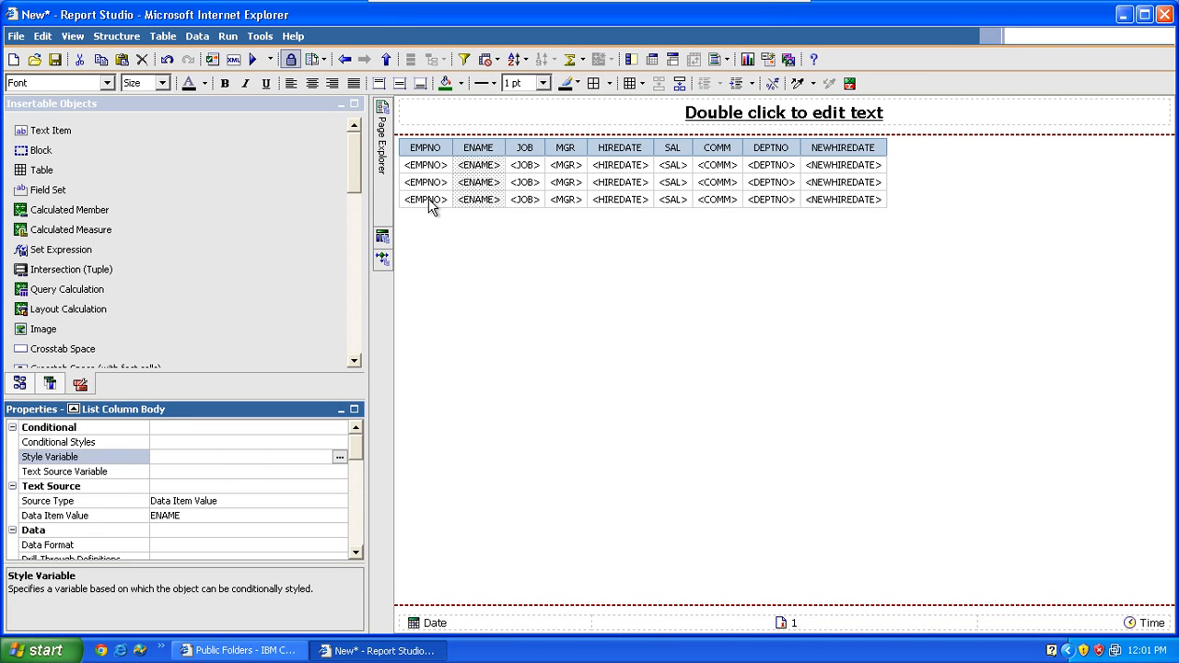
click(383, 238)
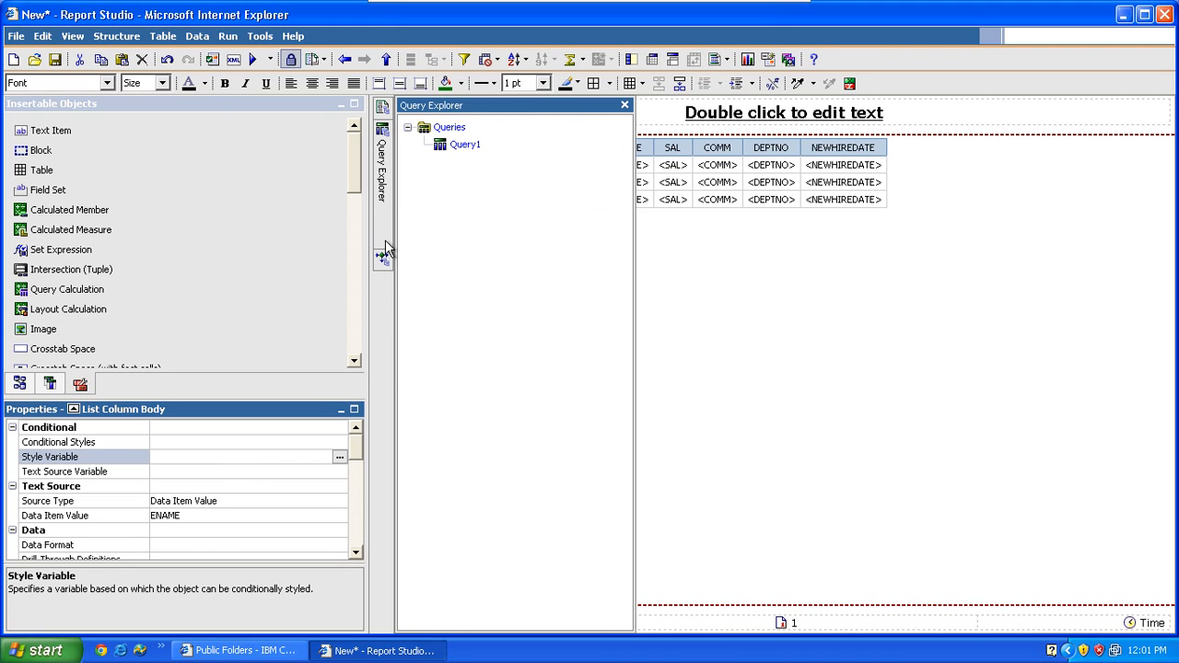
mouse_move(384, 256)
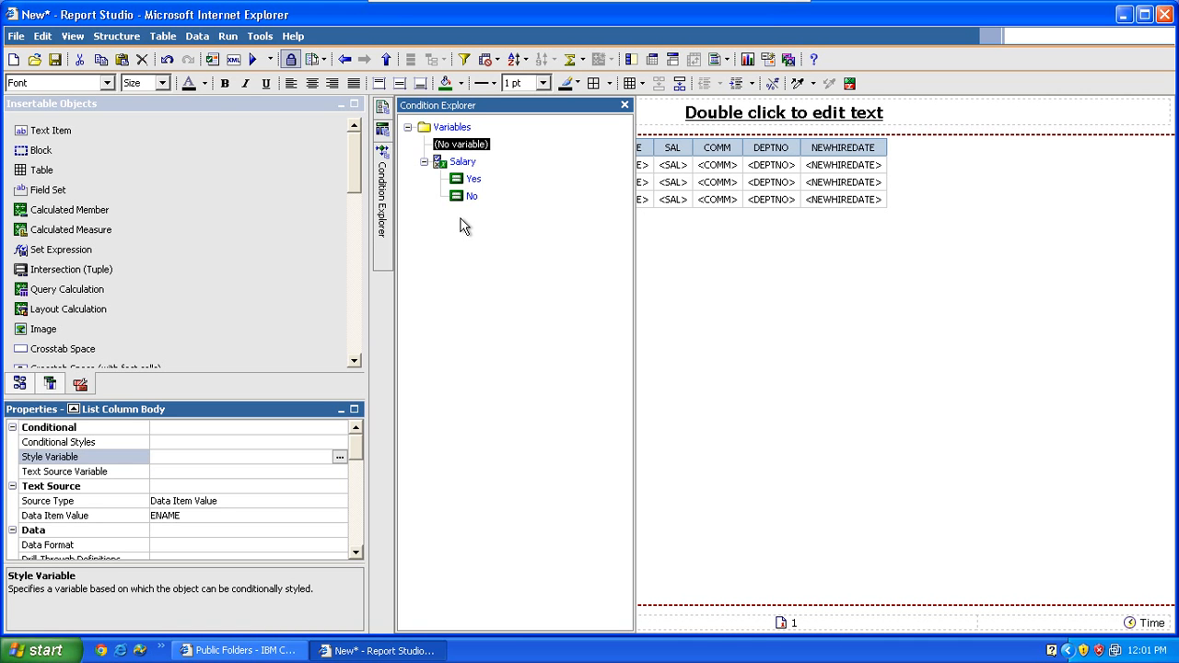
- Set the Render Variable of the COMM list column to Salary, rendering it for Yes
click(729, 190)
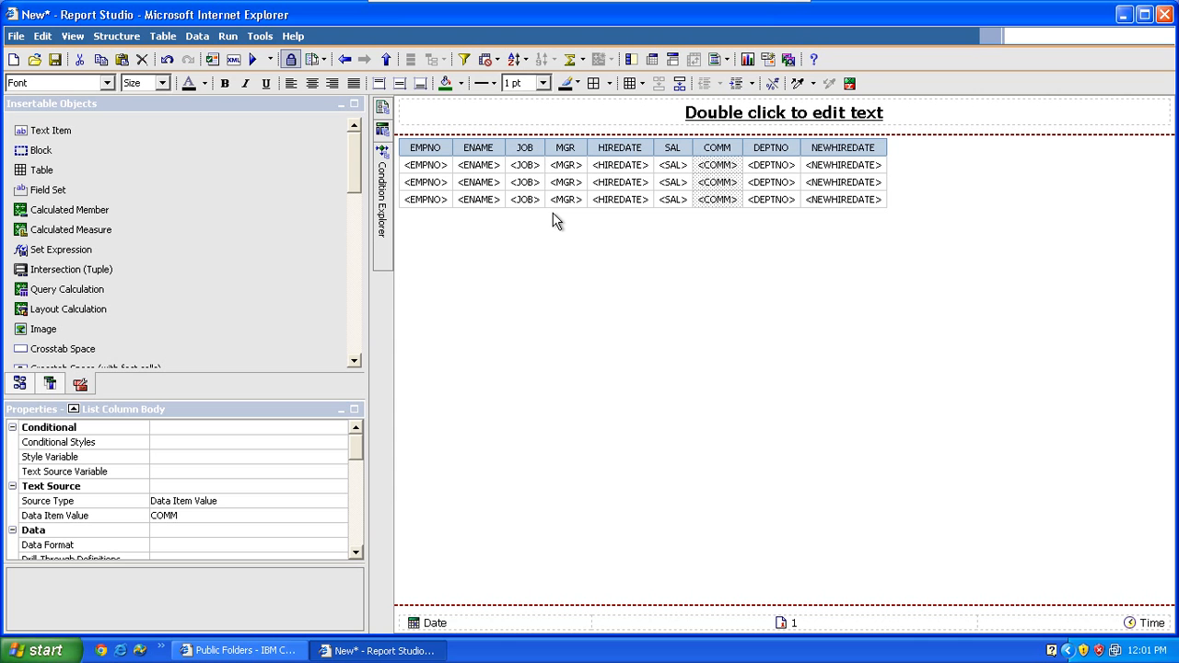
click(73, 411)
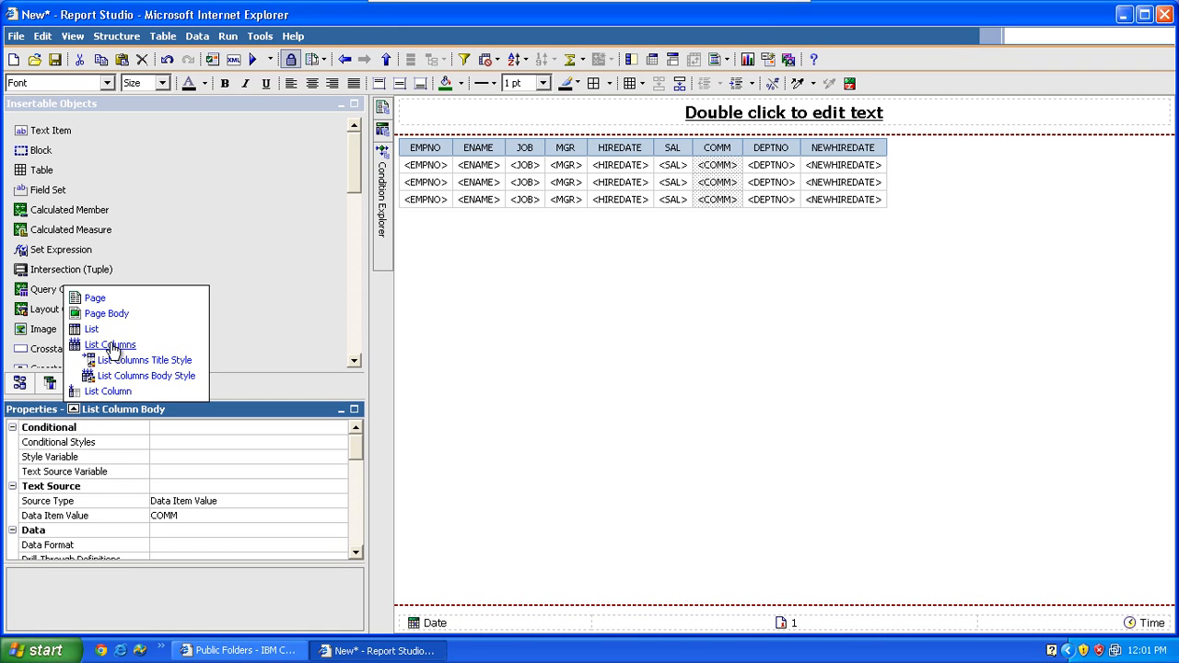
click(110, 392)
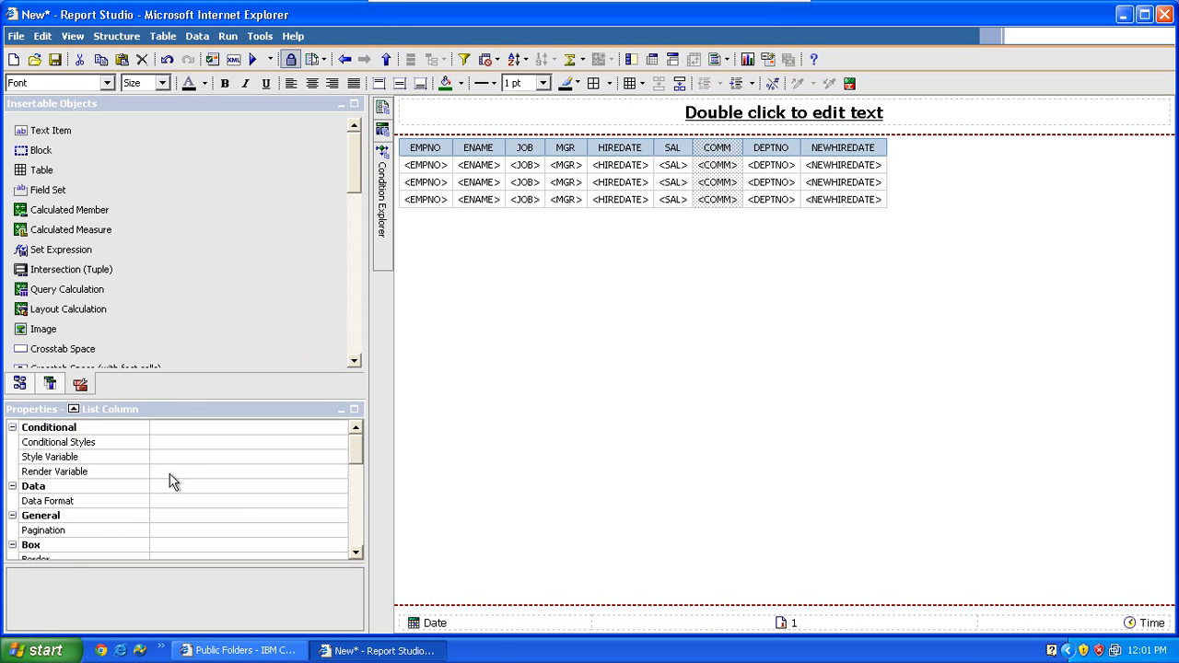
click(169, 473)
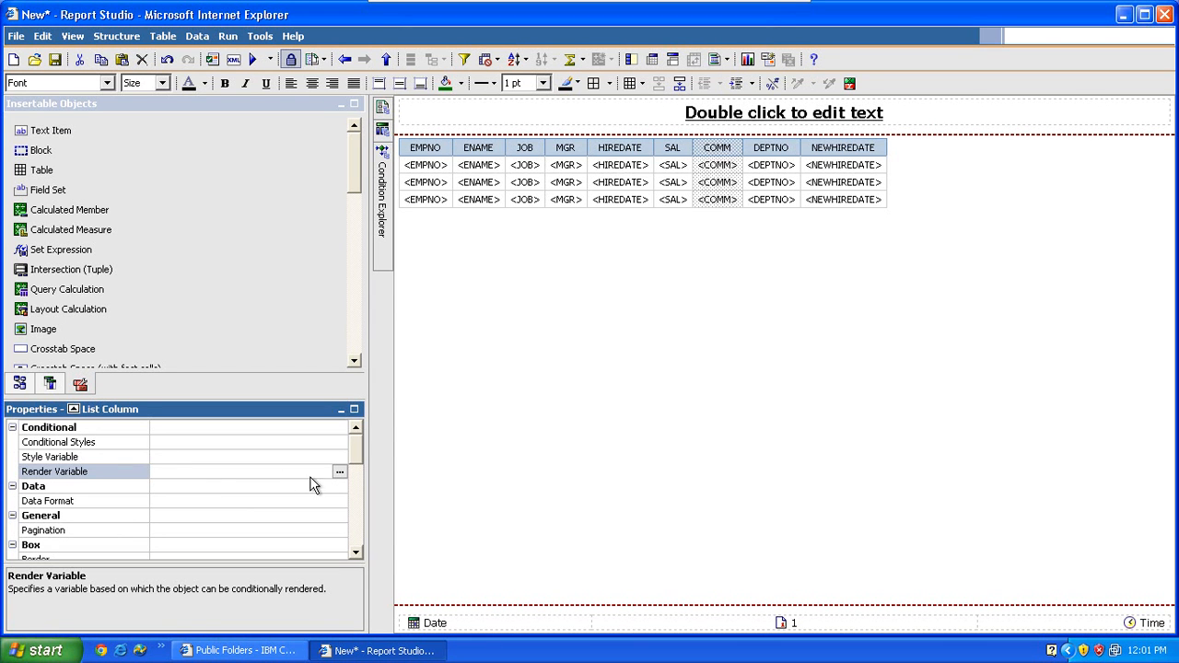
click(339, 472)
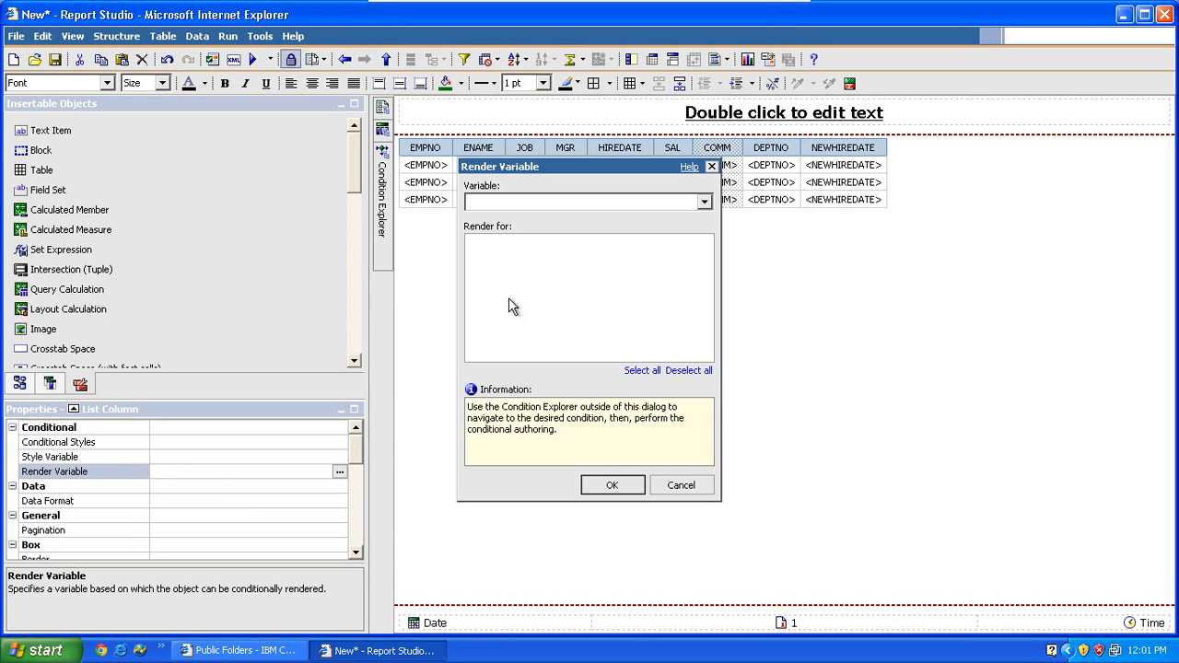
click(706, 203)
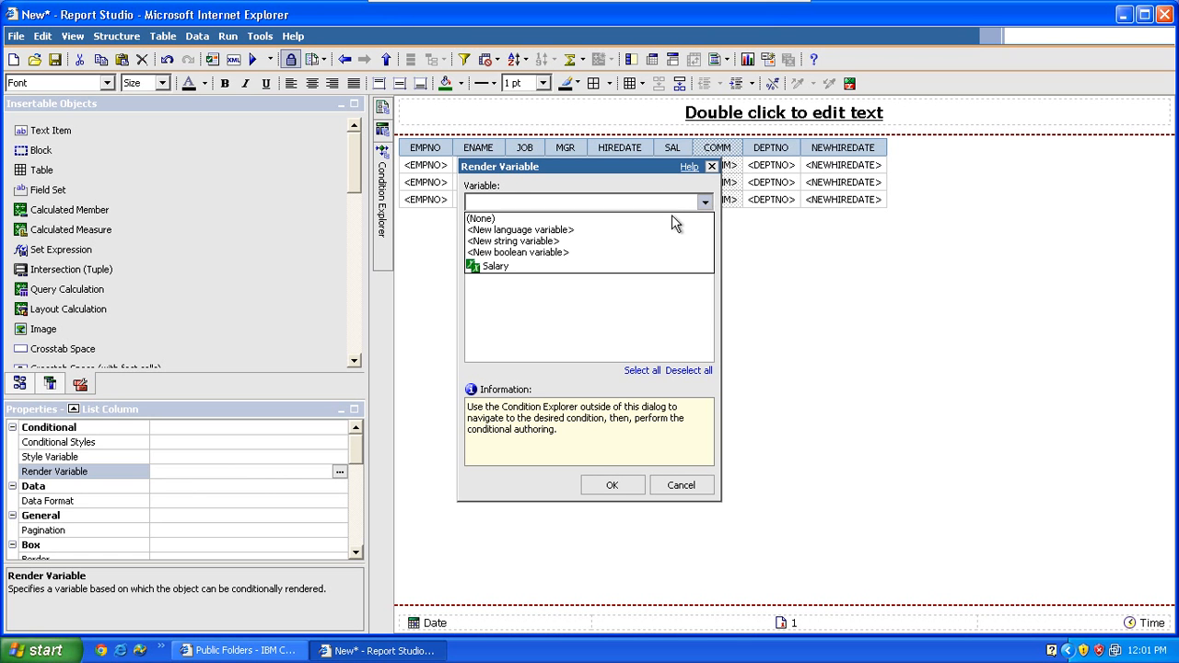
click(580, 267)
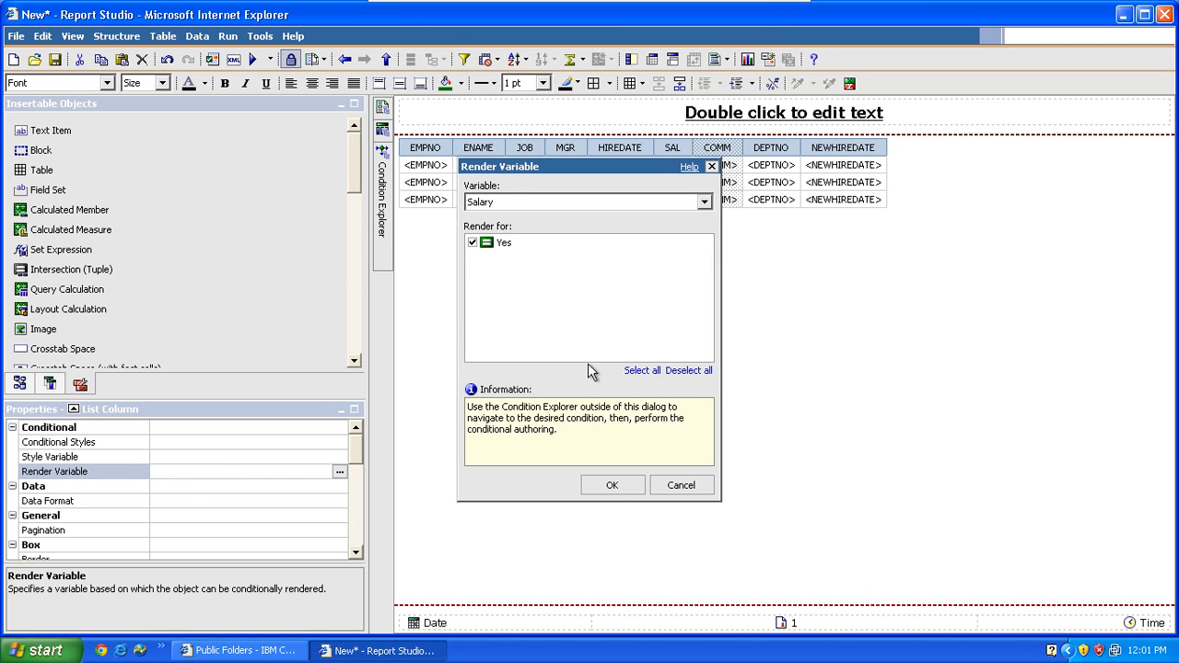
click(611, 487)
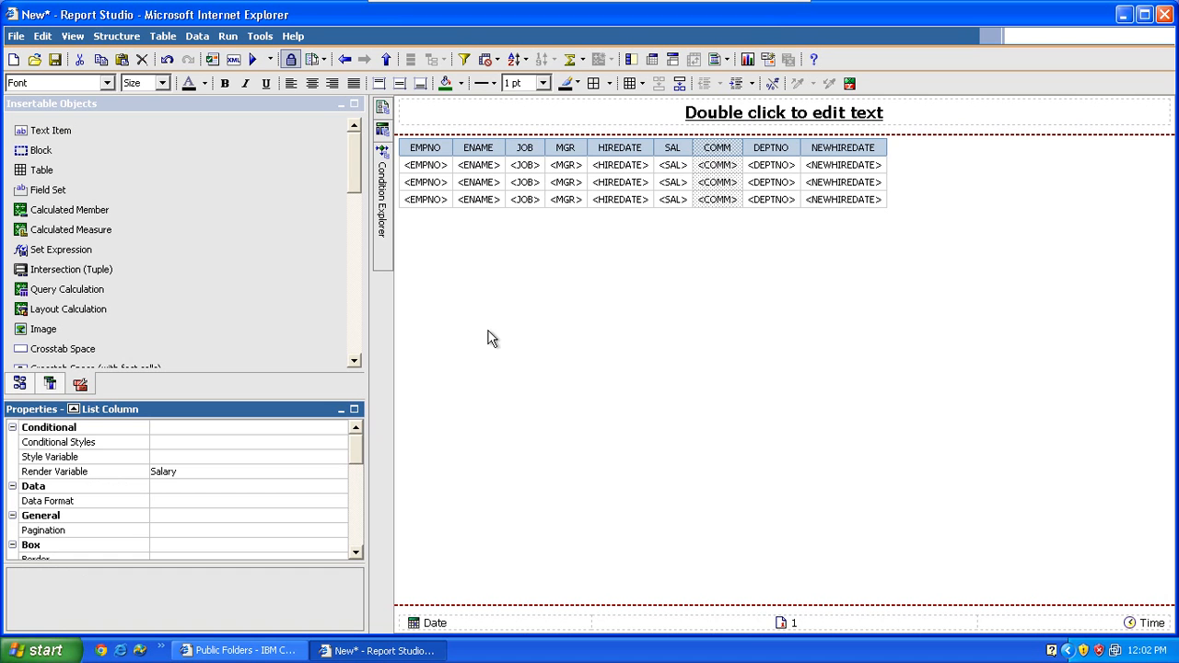
- Run the report with a prompt value of 1500, review the output with COMM conditionally rendered, and close the viewer
click(257, 61)
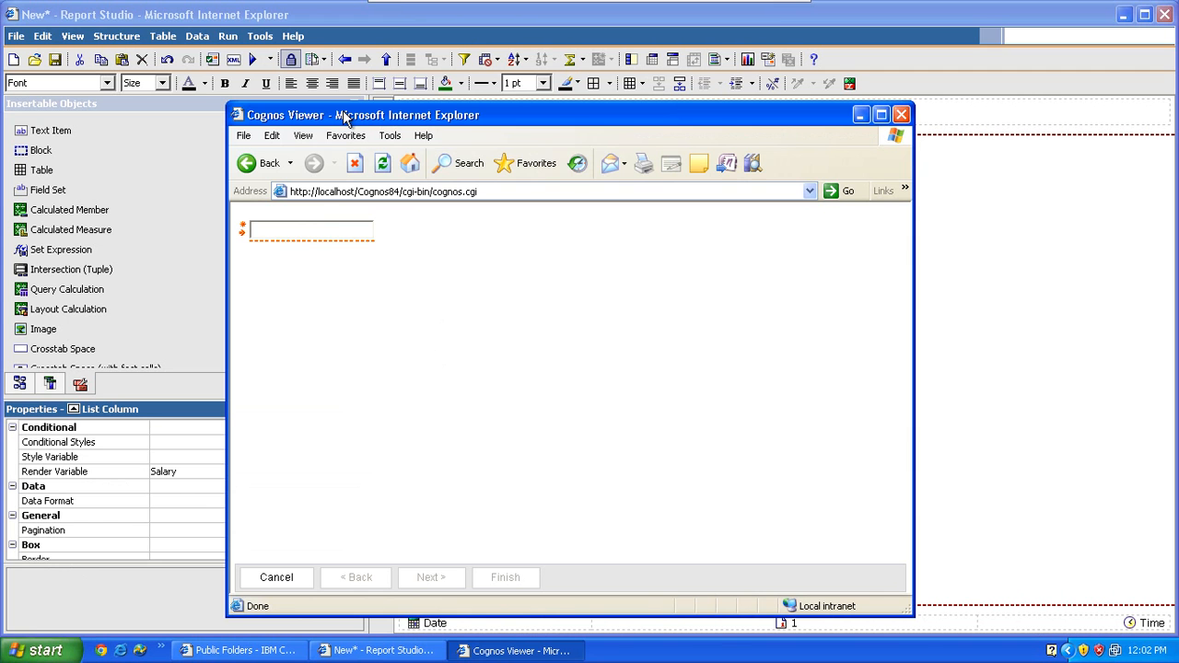
click(319, 229)
text(1500)
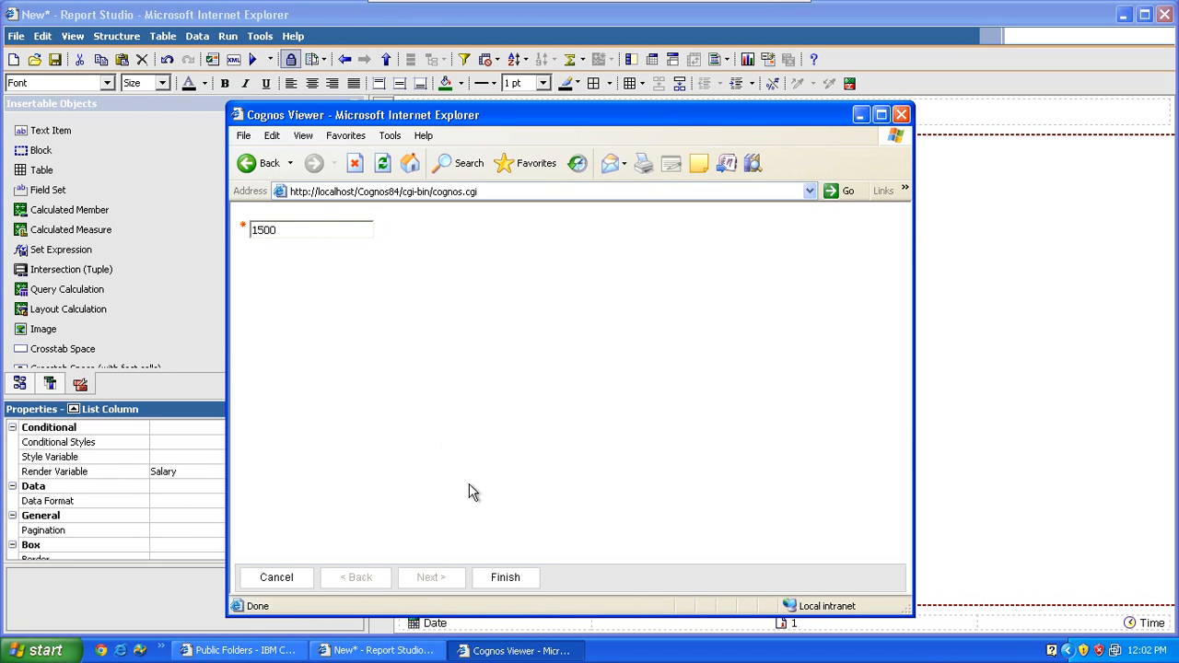
click(520, 581)
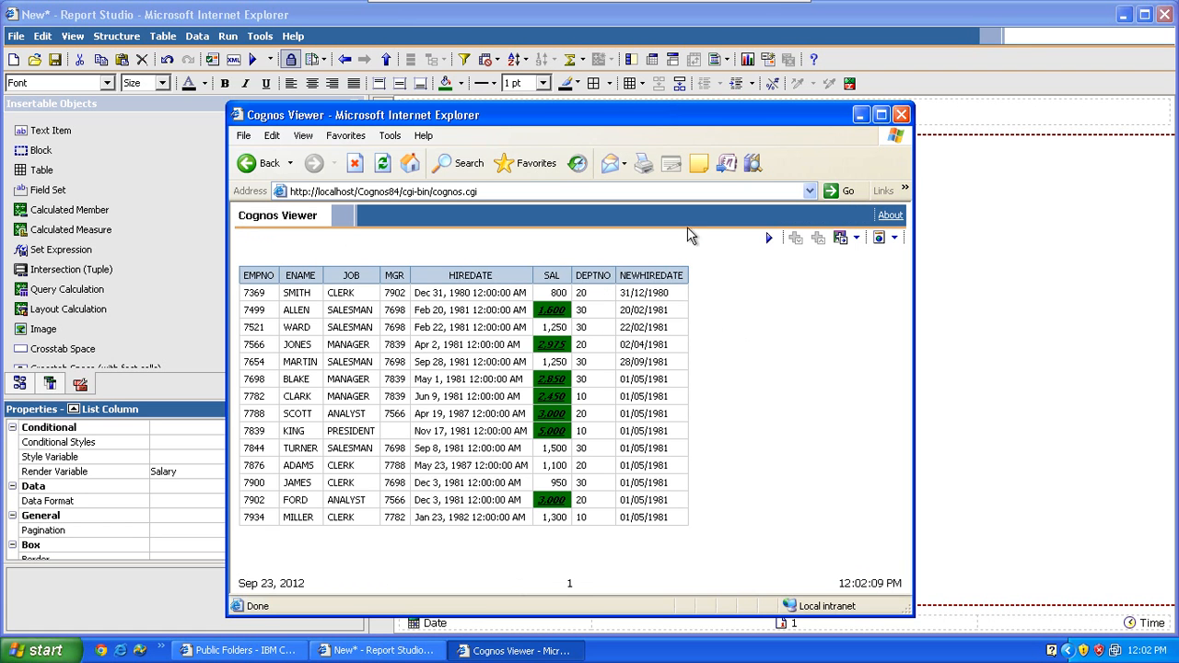
double_click(754, 120)
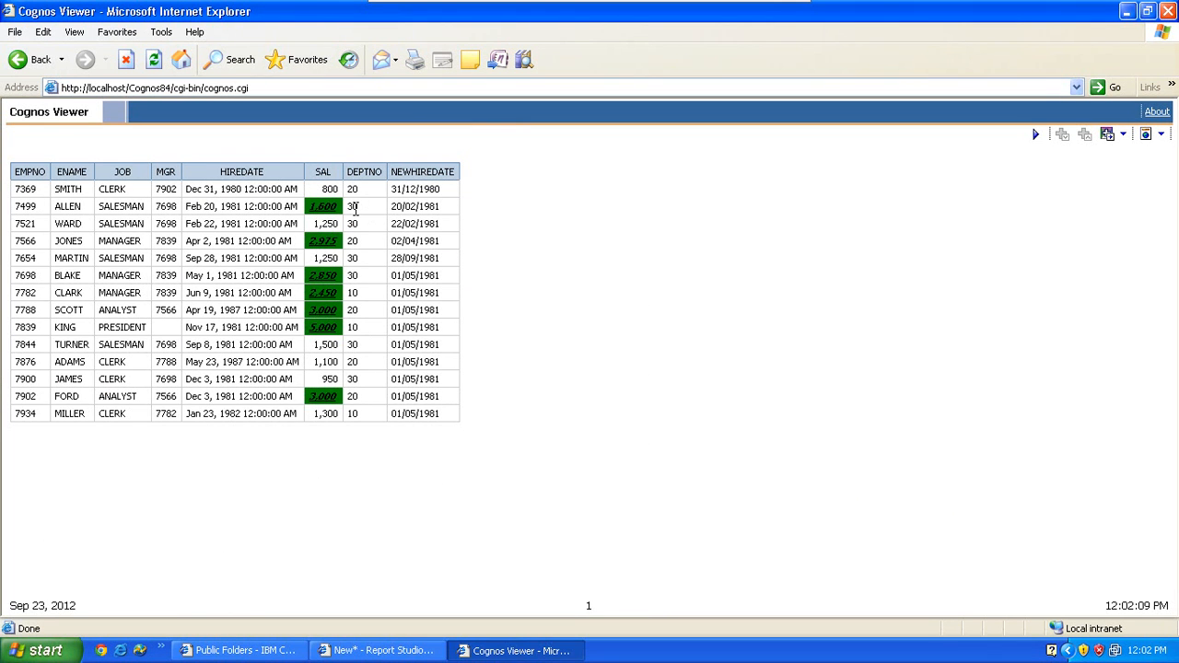
click(1167, 11)
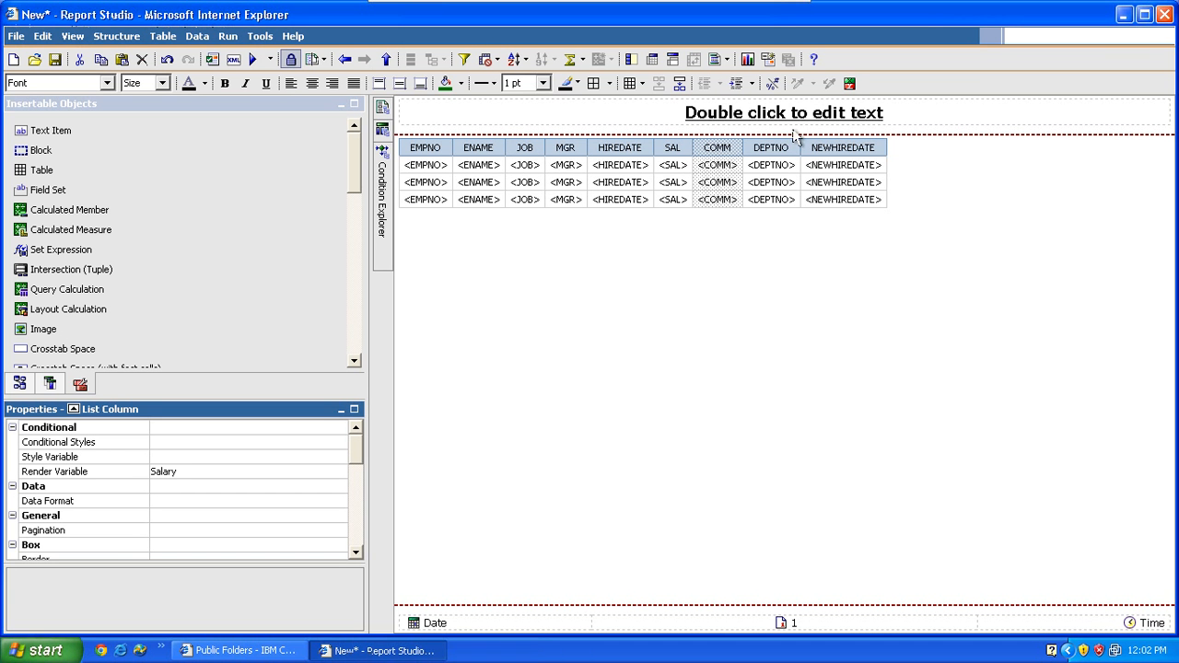
- Clear the Render Variable of the COMM list column
click(253, 474)
click(340, 474)
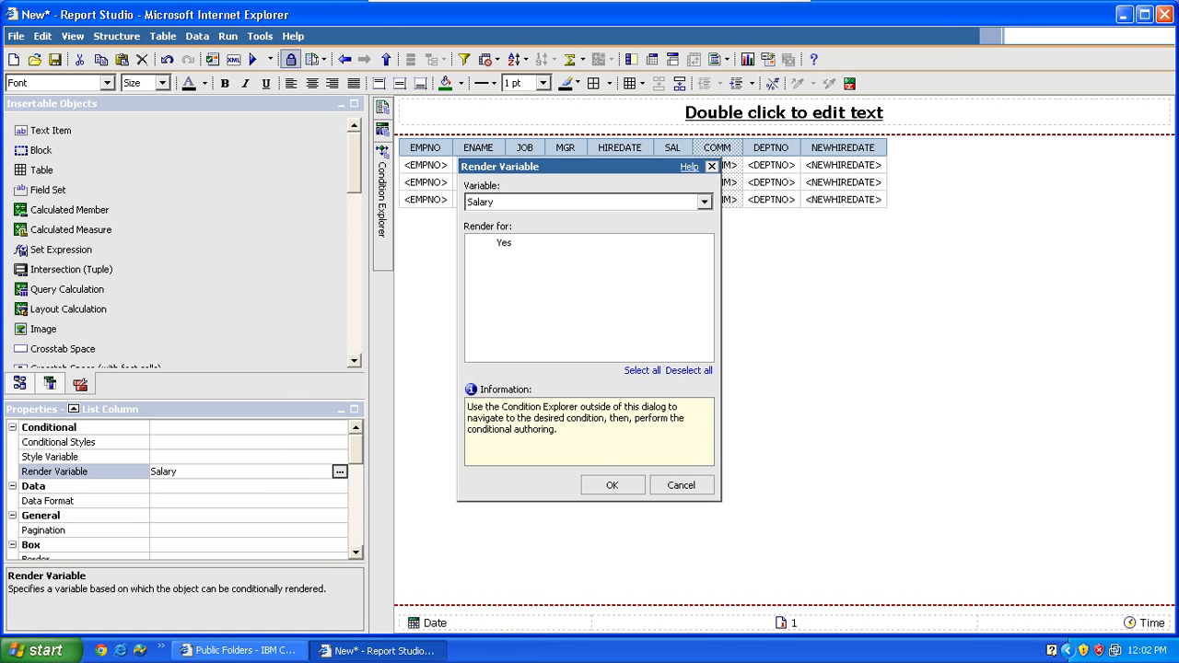
click(705, 204)
click(663, 219)
click(615, 489)
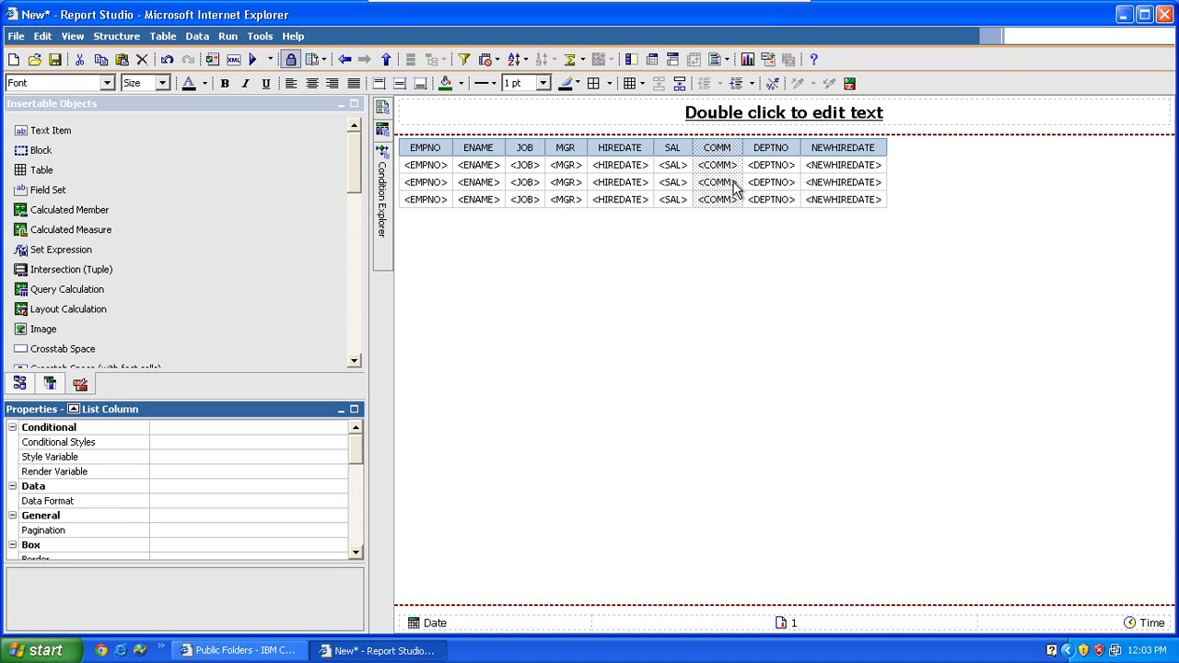
- Open the COMM data item's expression and insert case when [SAL]> in front of [Shjo].[EMP].[COMM]
click(709, 177)
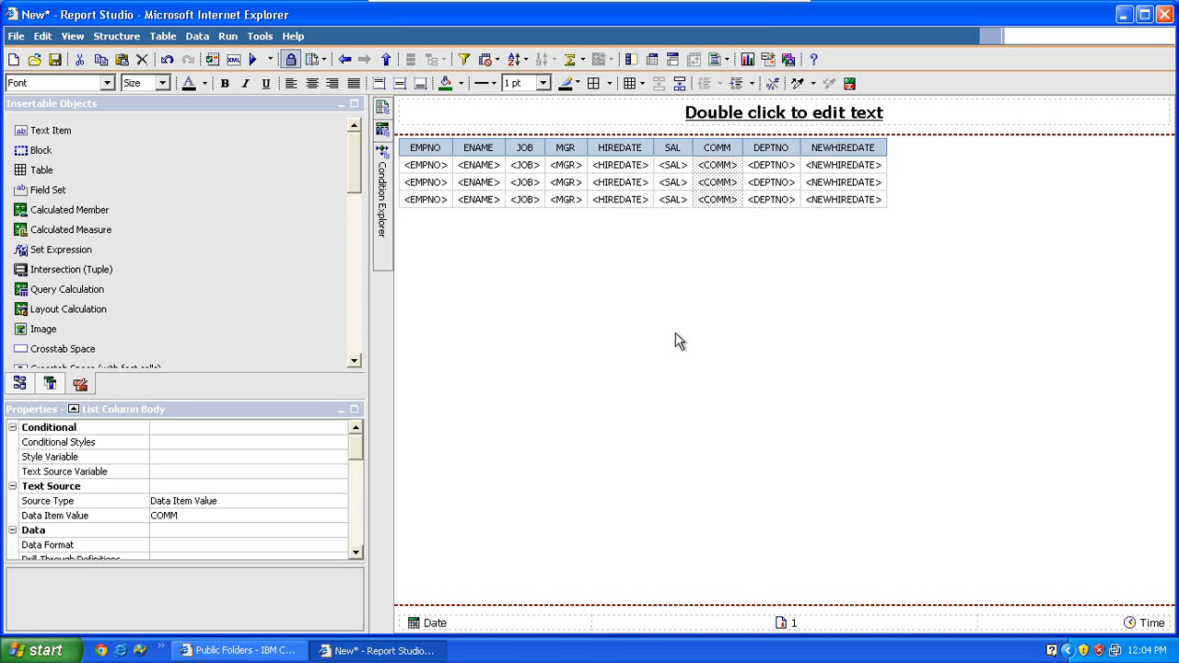
double_click(724, 201)
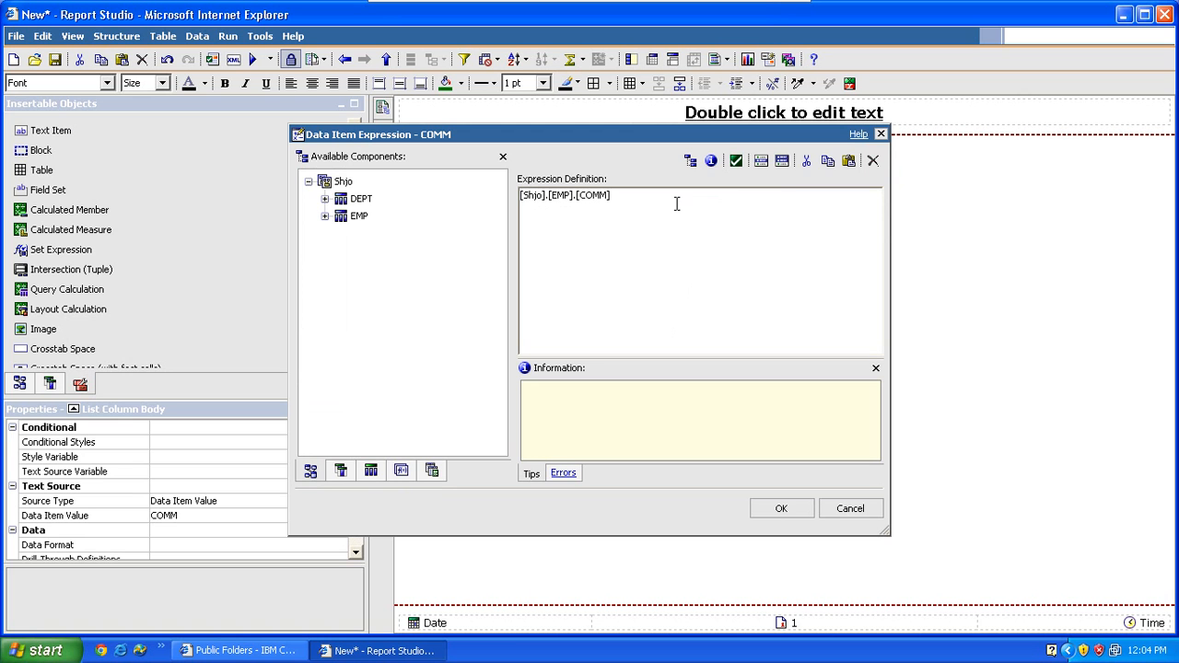
text(case when)
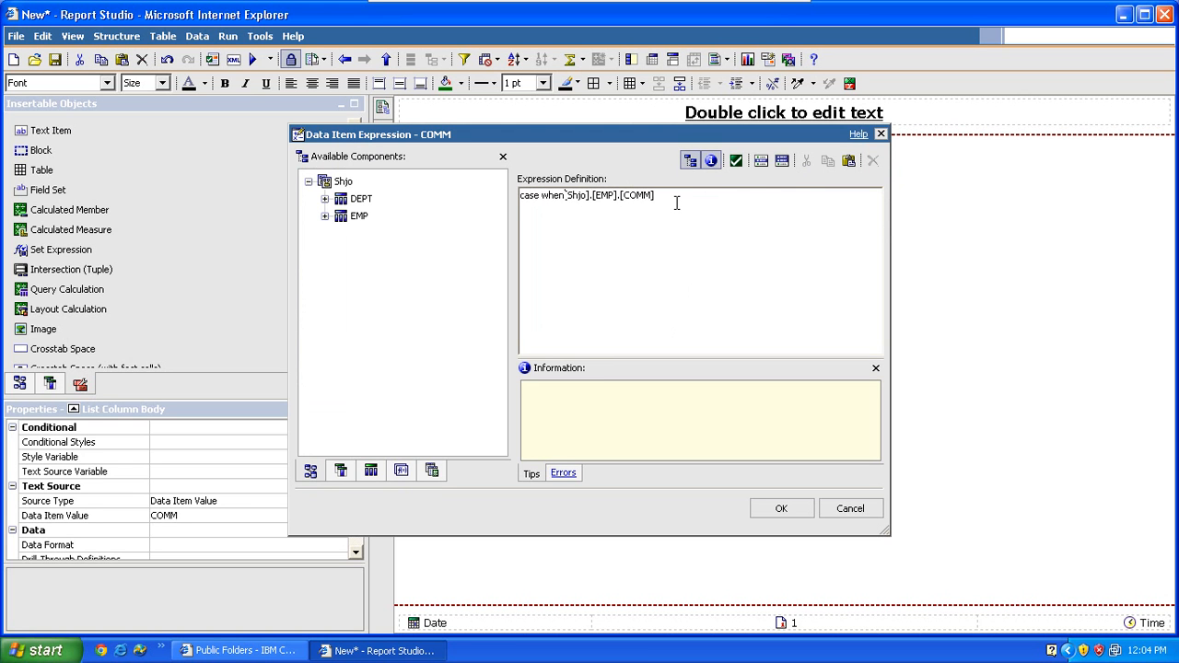
click(342, 470)
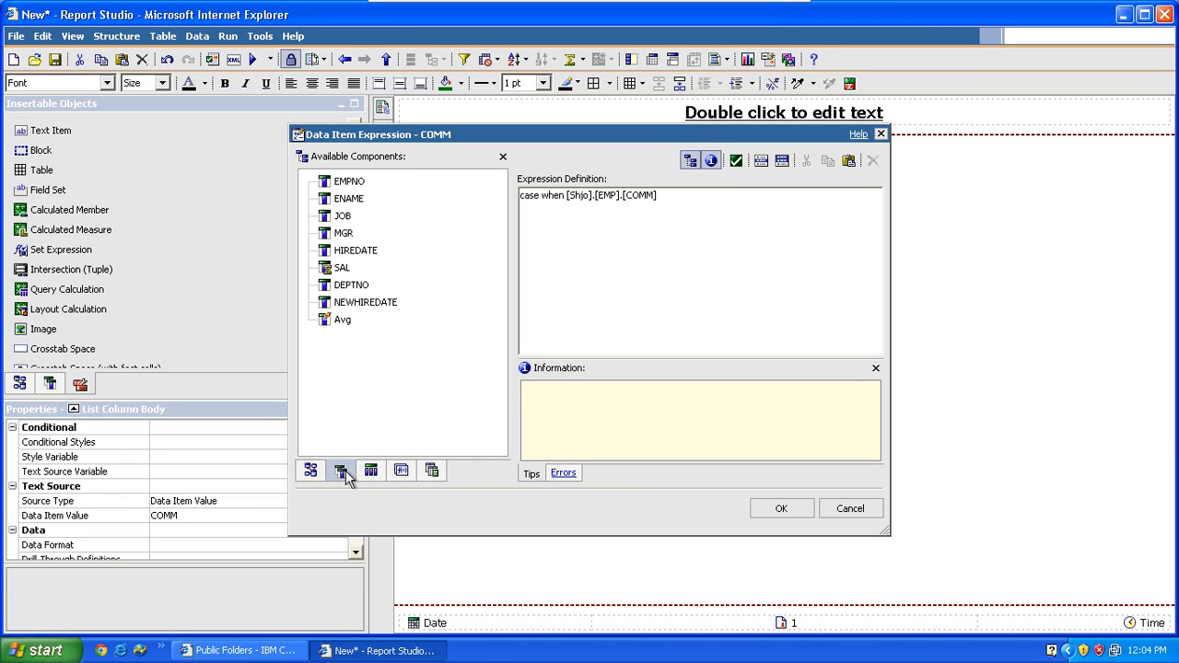
click(346, 269)
drag(345, 270, 566, 208)
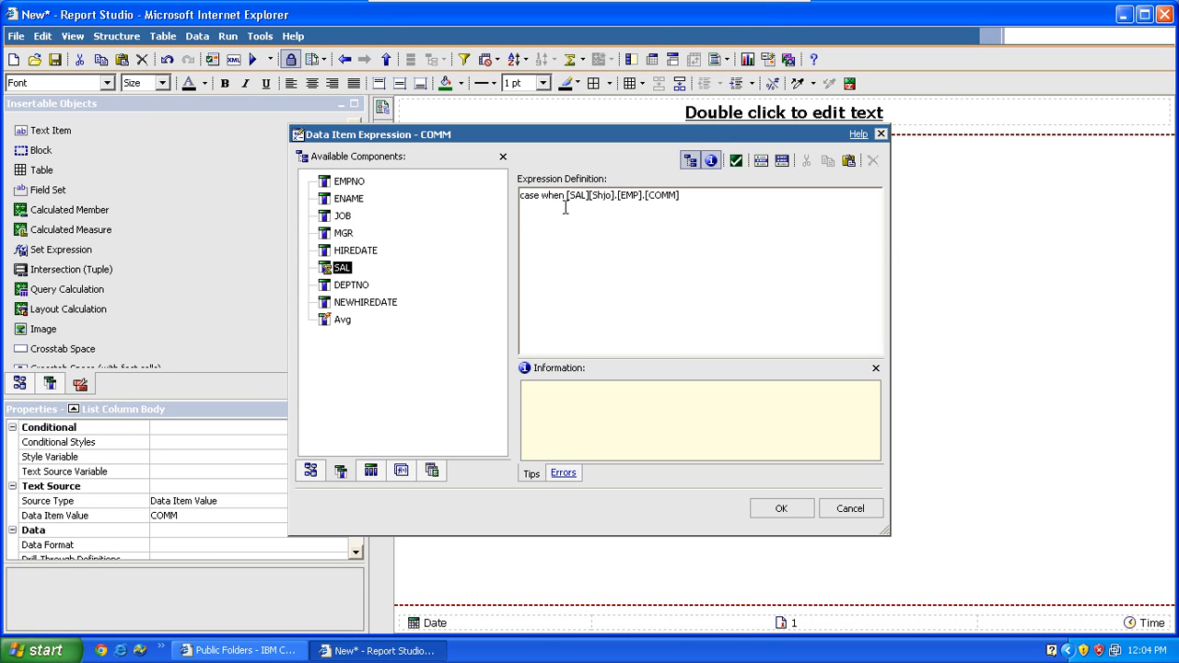
text(>)
- Insert the Oracle vendor-specific function to_number after the > operator in the COMM expression
click(402, 472)
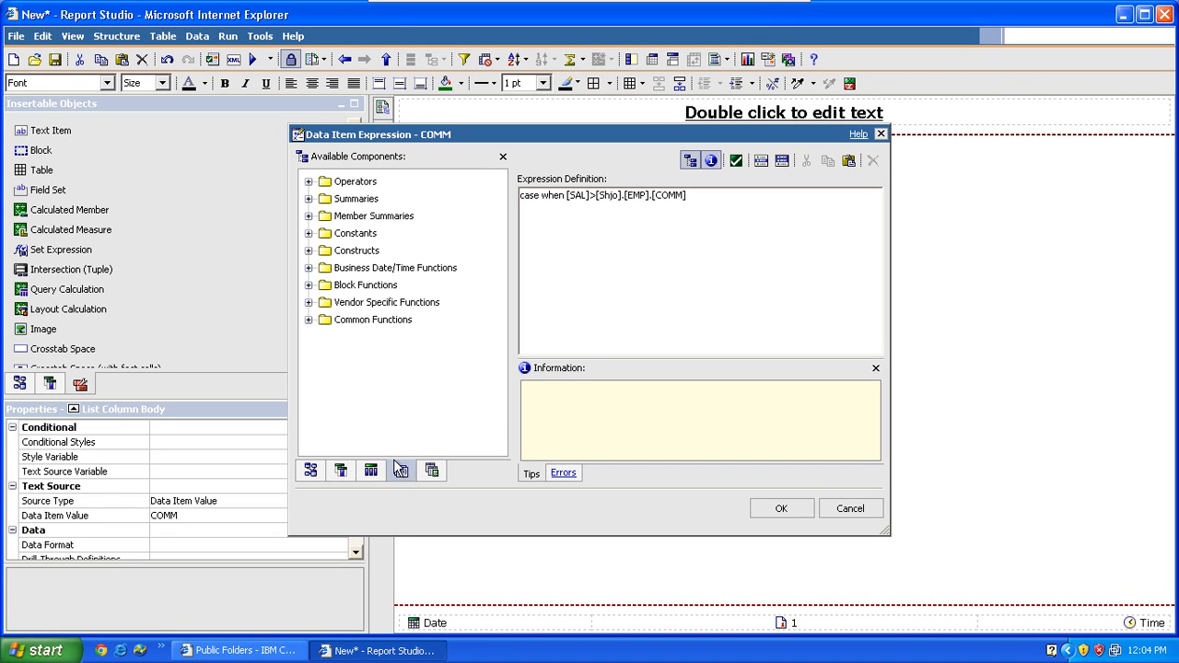
click(309, 320)
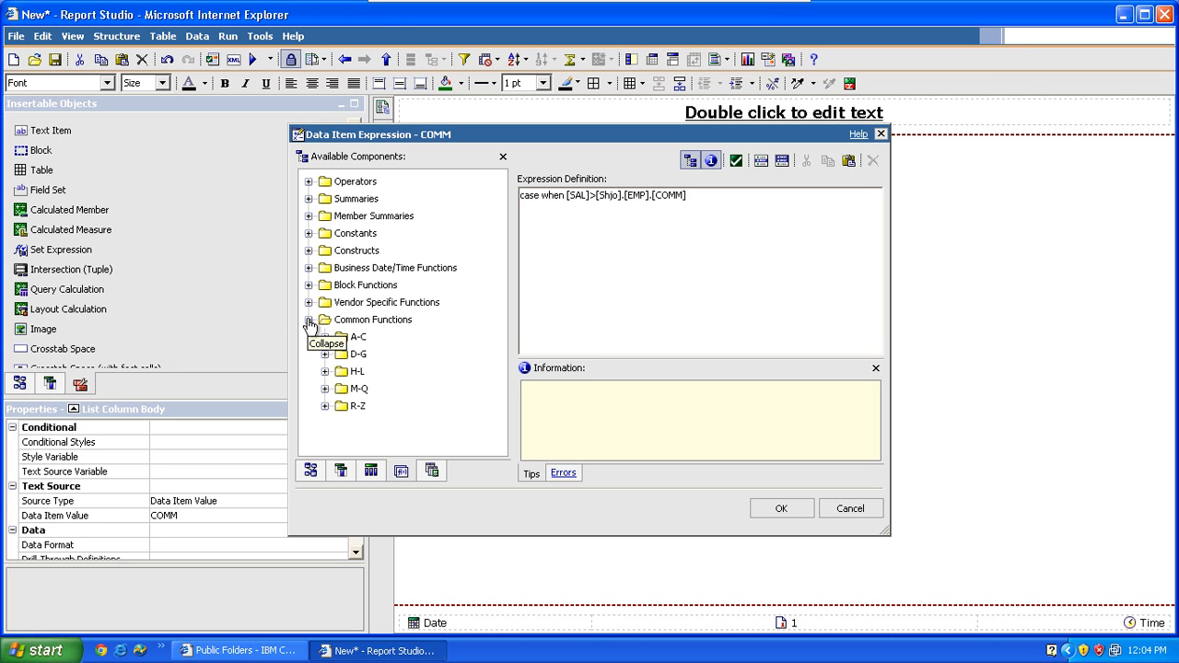
click(310, 321)
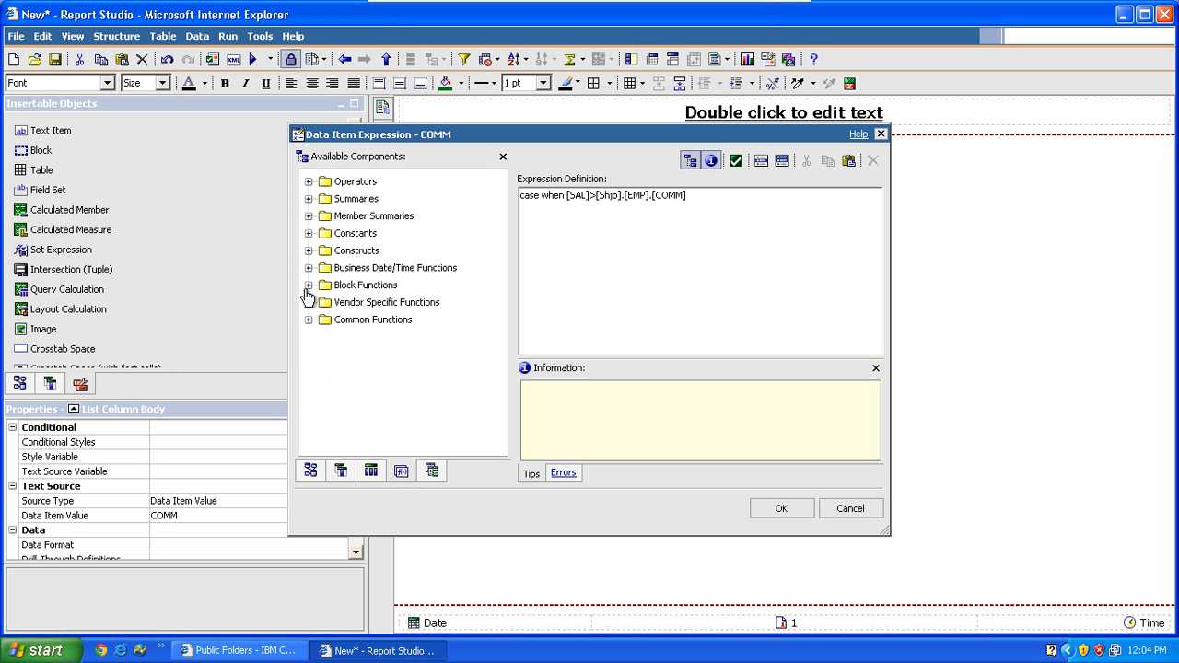
click(308, 304)
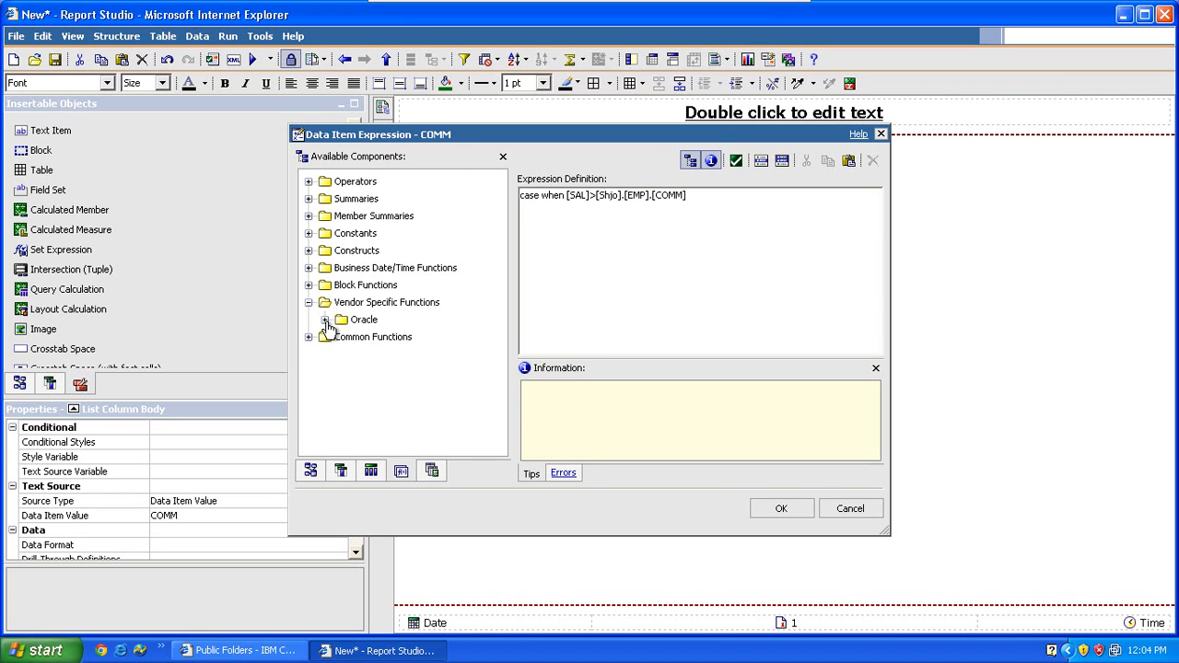
click(326, 319)
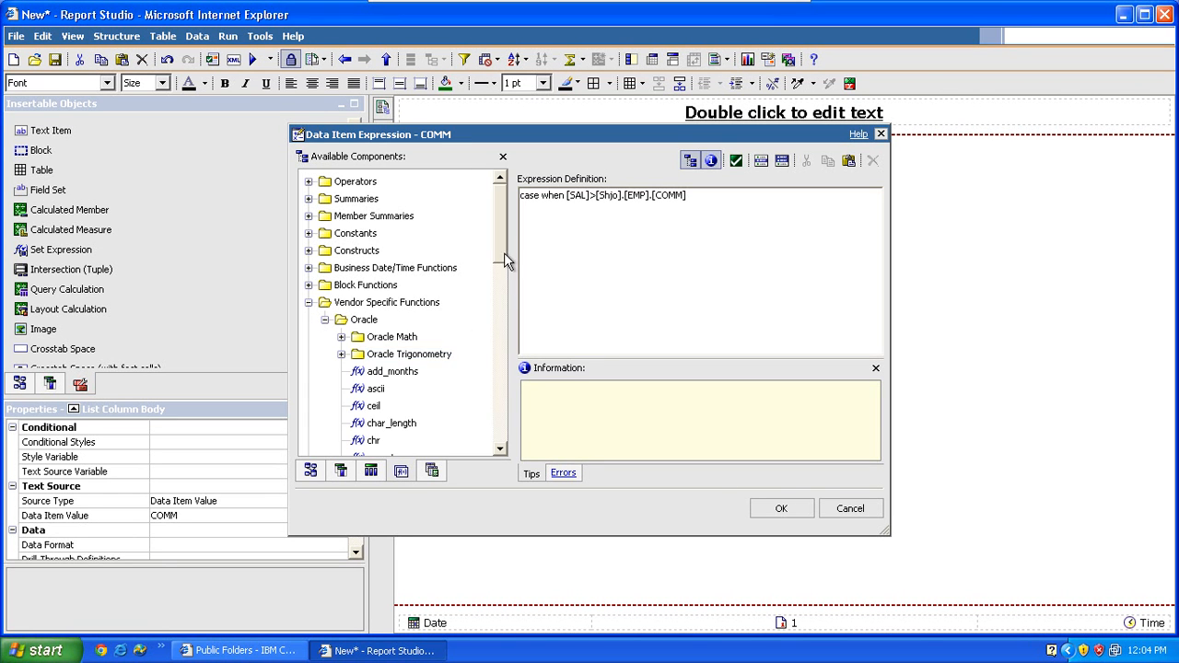
drag(505, 252, 510, 397)
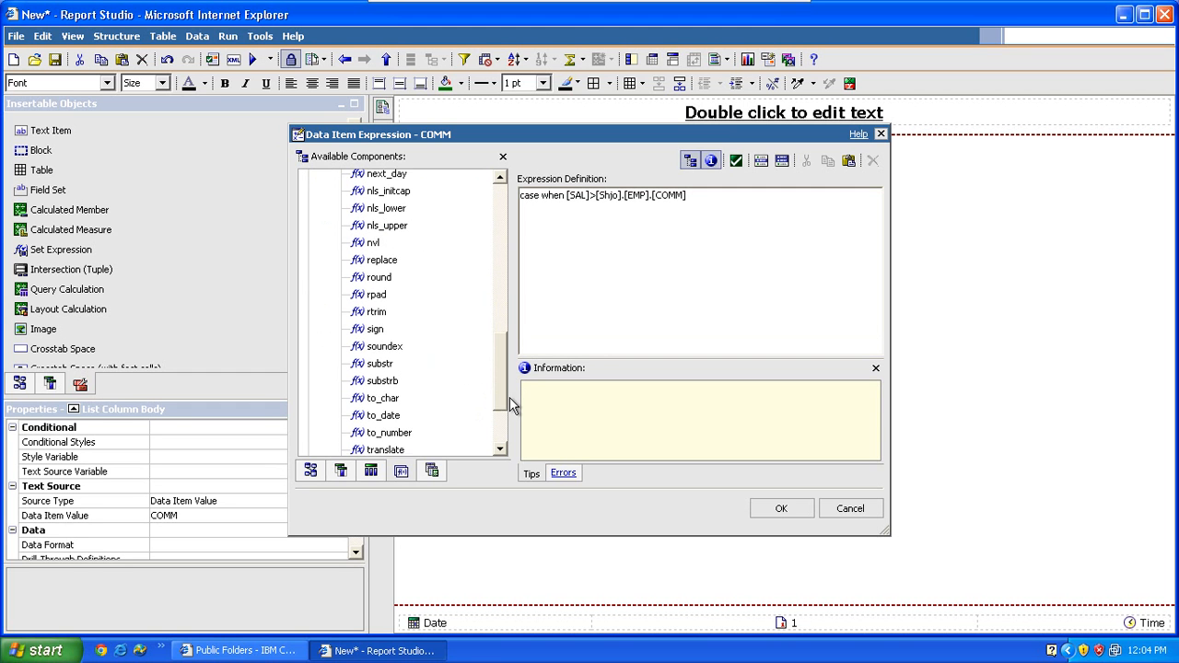
click(402, 436)
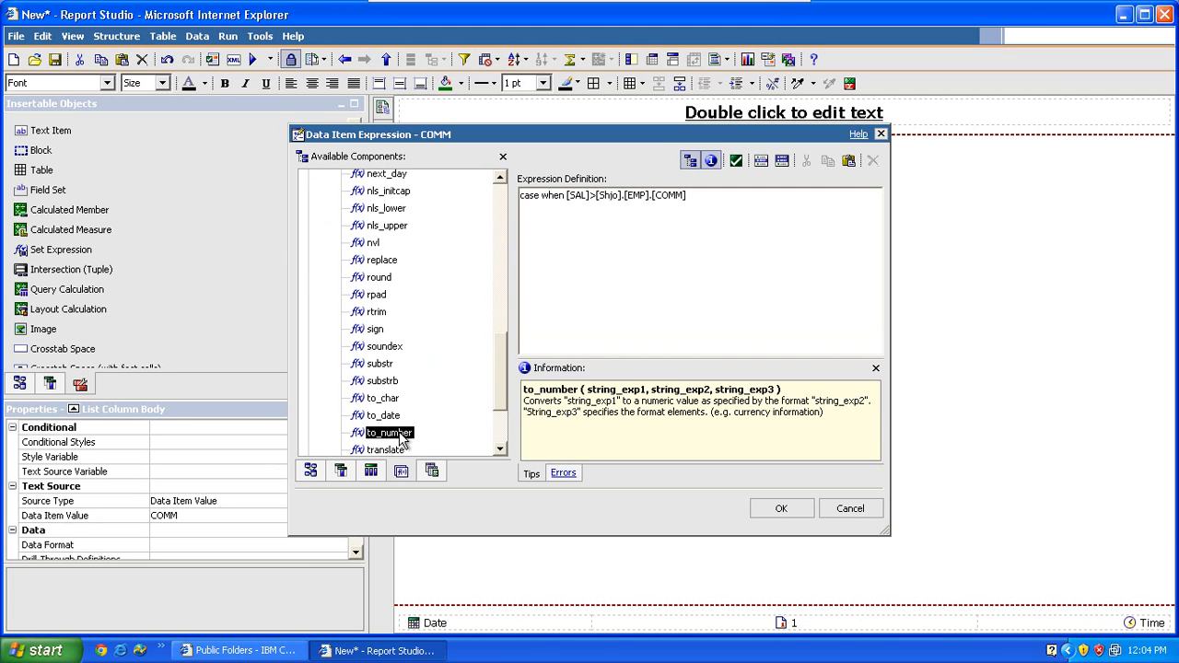
drag(399, 436, 595, 260)
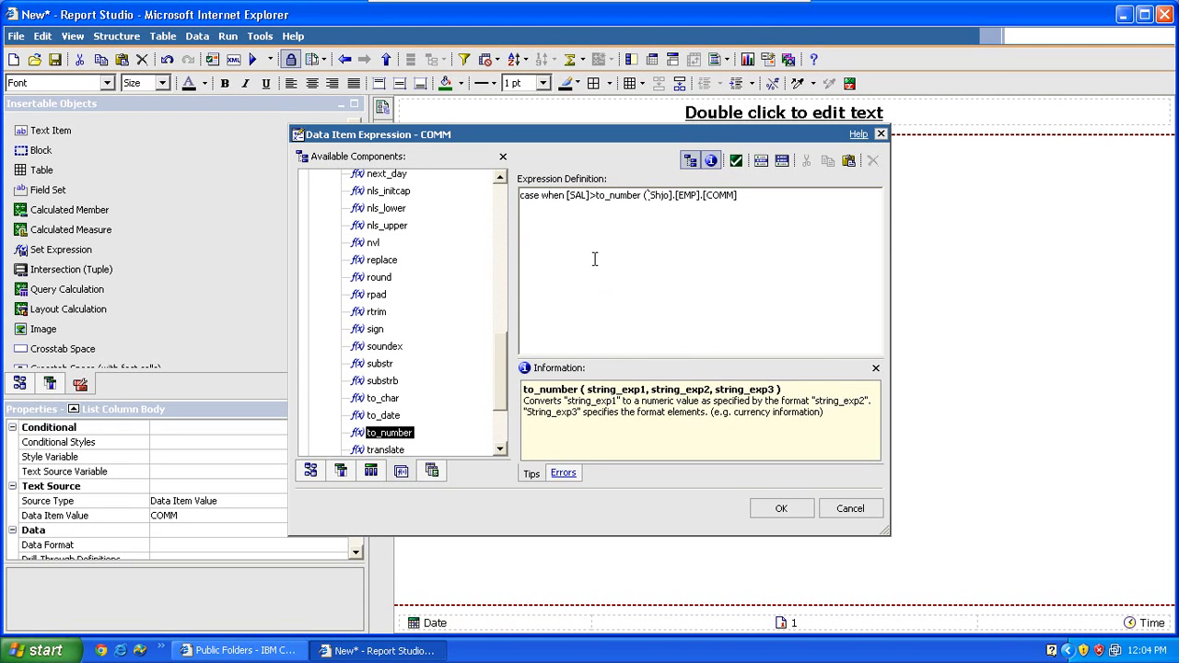
- Pass Parameter1 to to_number and complete the expression with then [Shjo].[EMP].[COMM] else null end
click(431, 472)
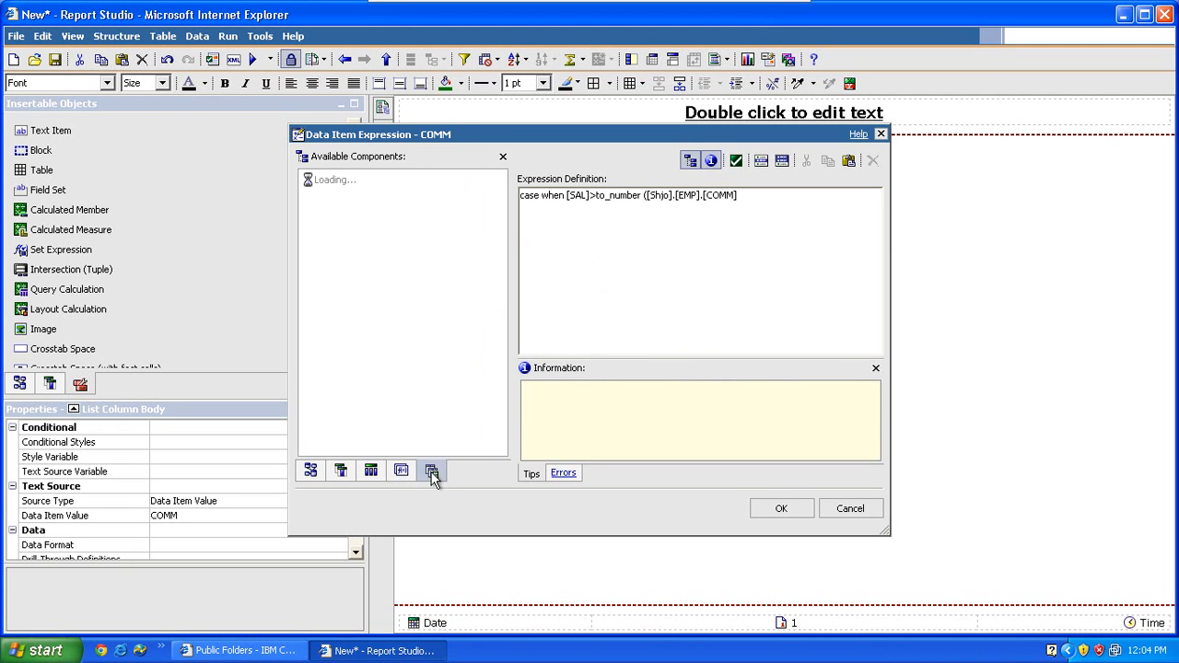
click(366, 184)
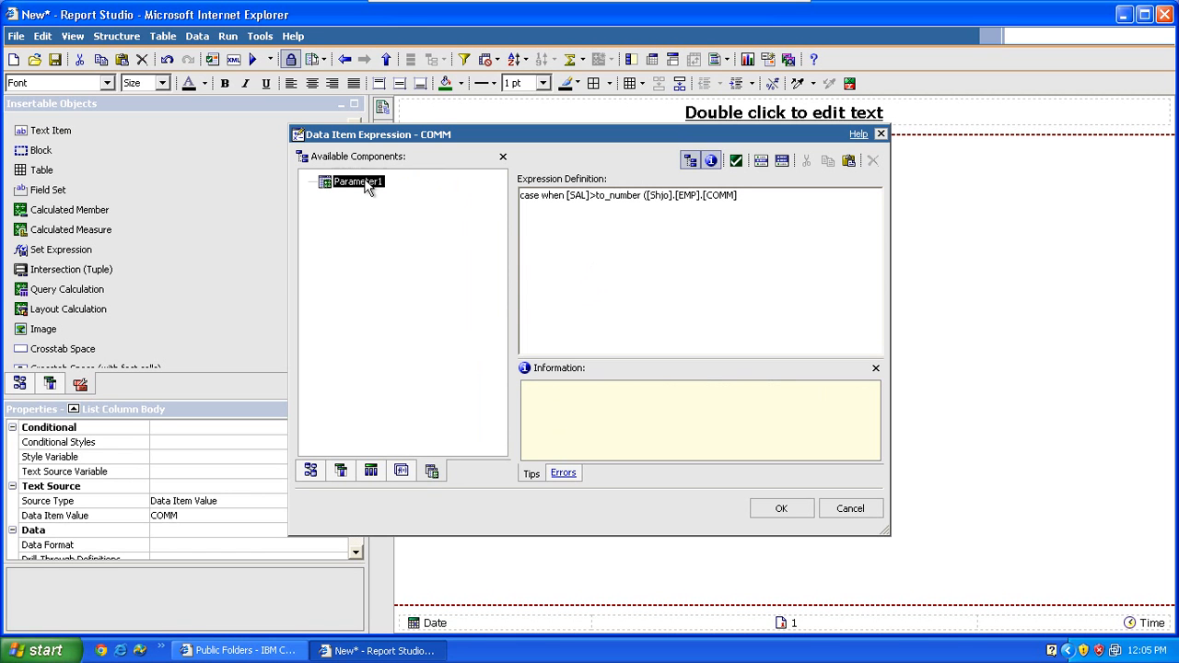
drag(367, 184, 645, 196)
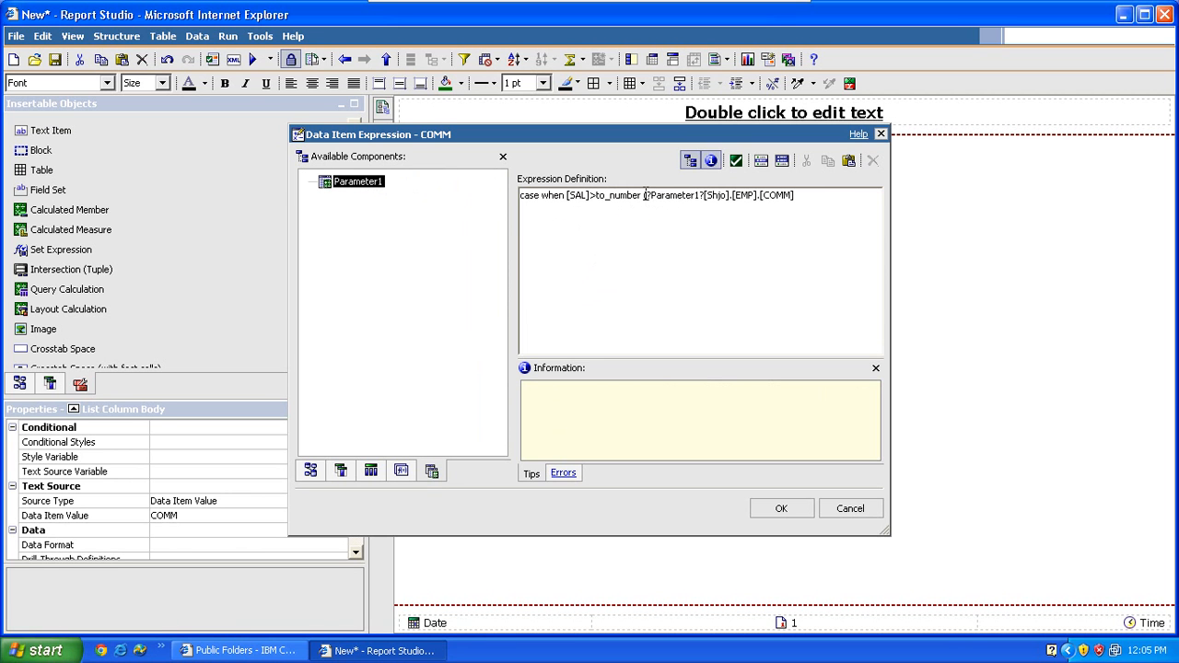
text()then [)
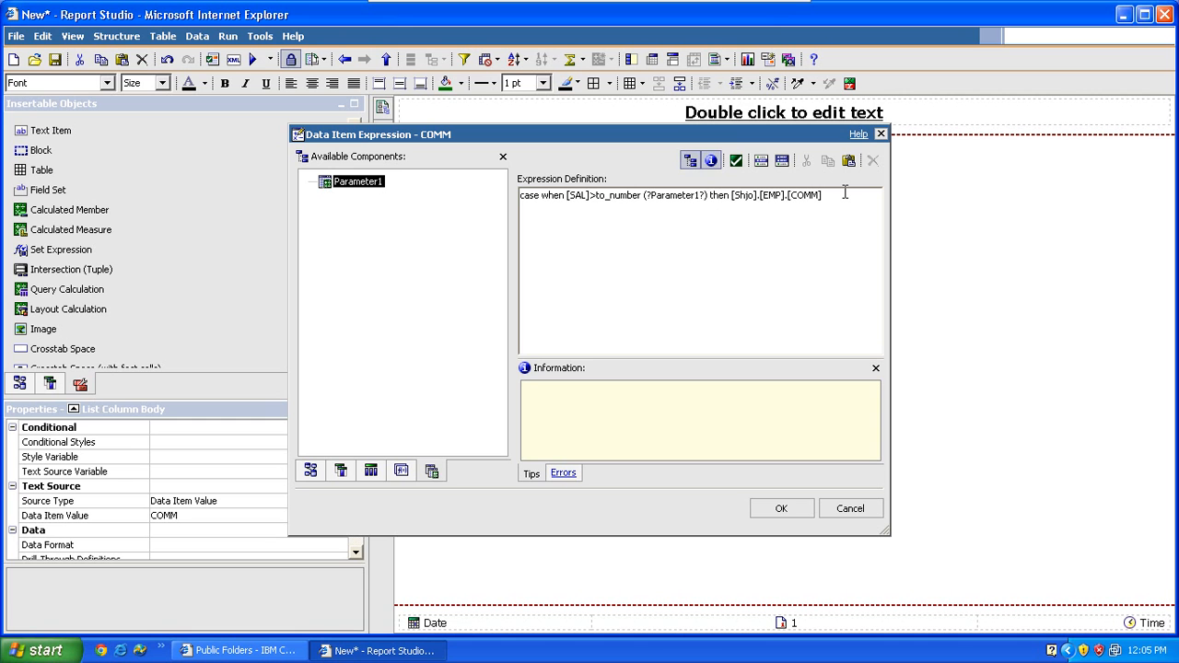
text(else)
key(Return)
text(null )
text(end)
- Look through the Constructs functions for the case templates and accept the COMM data item expression
click(403, 473)
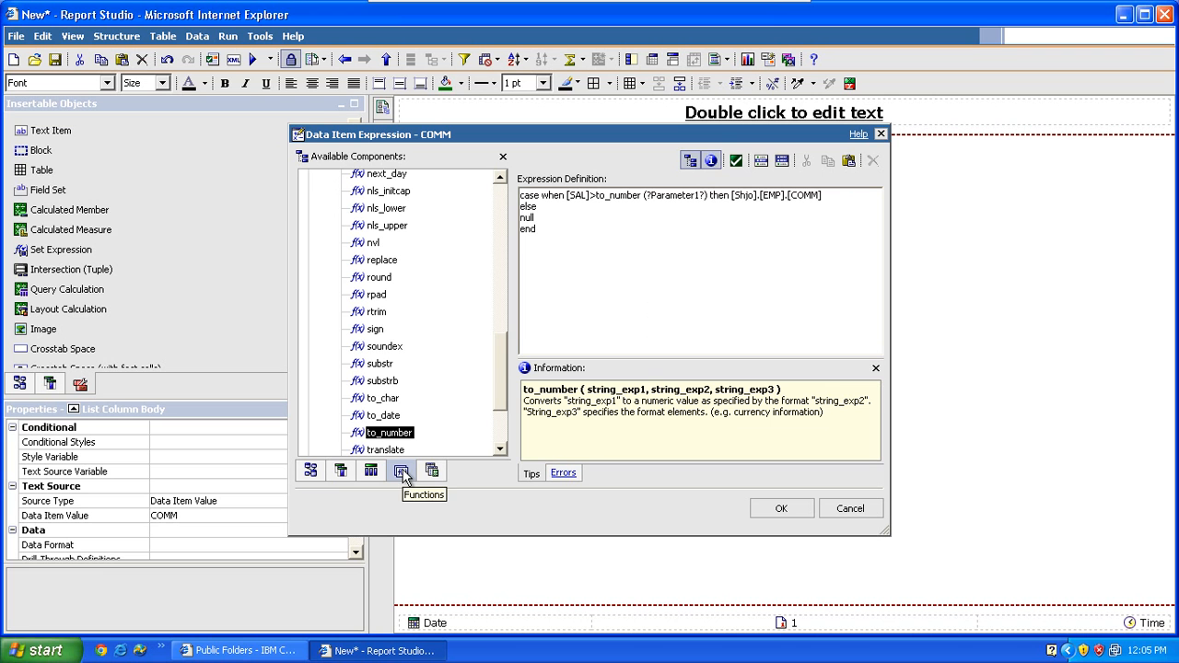
drag(503, 371, 494, 207)
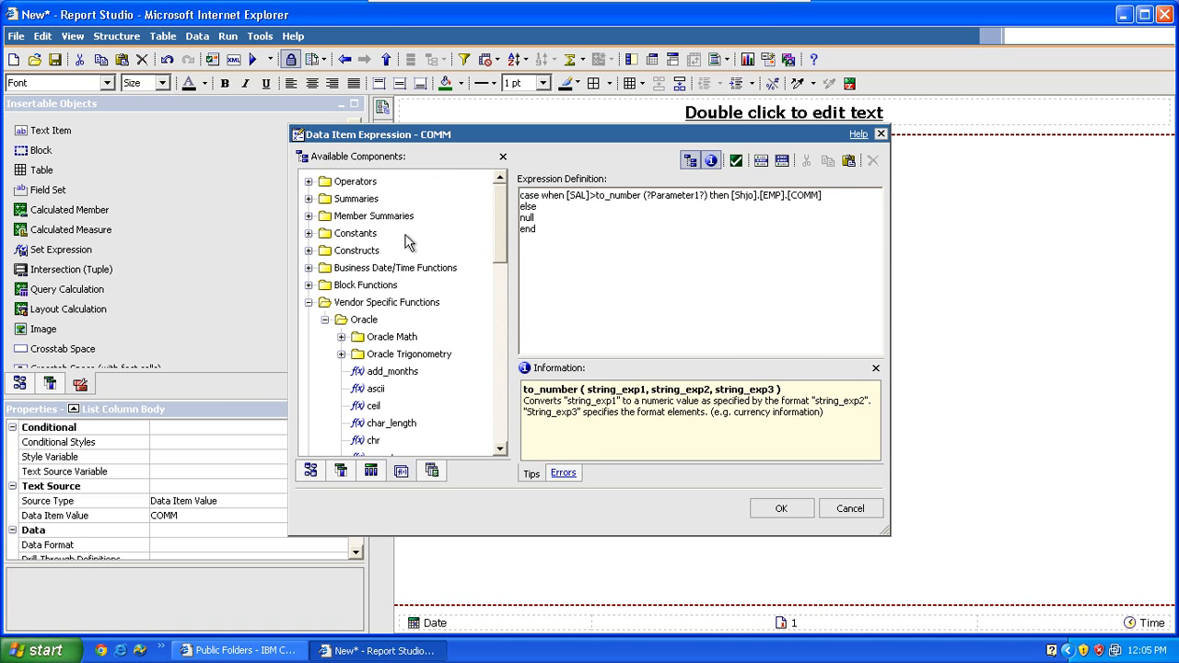
click(308, 252)
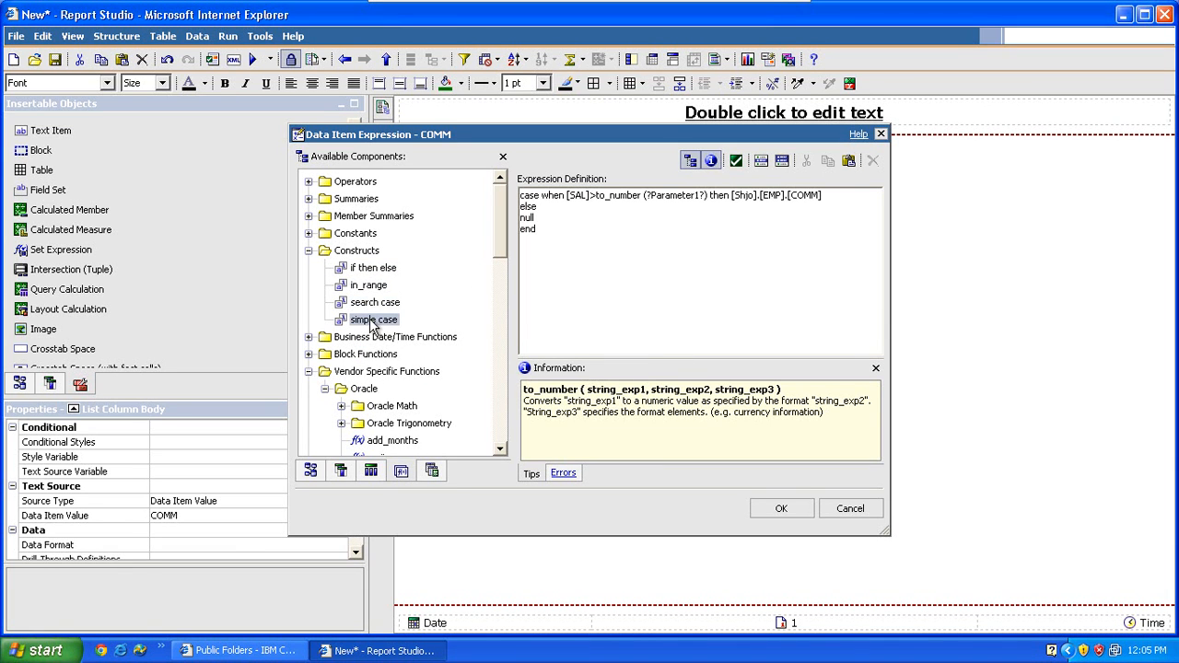
click(778, 514)
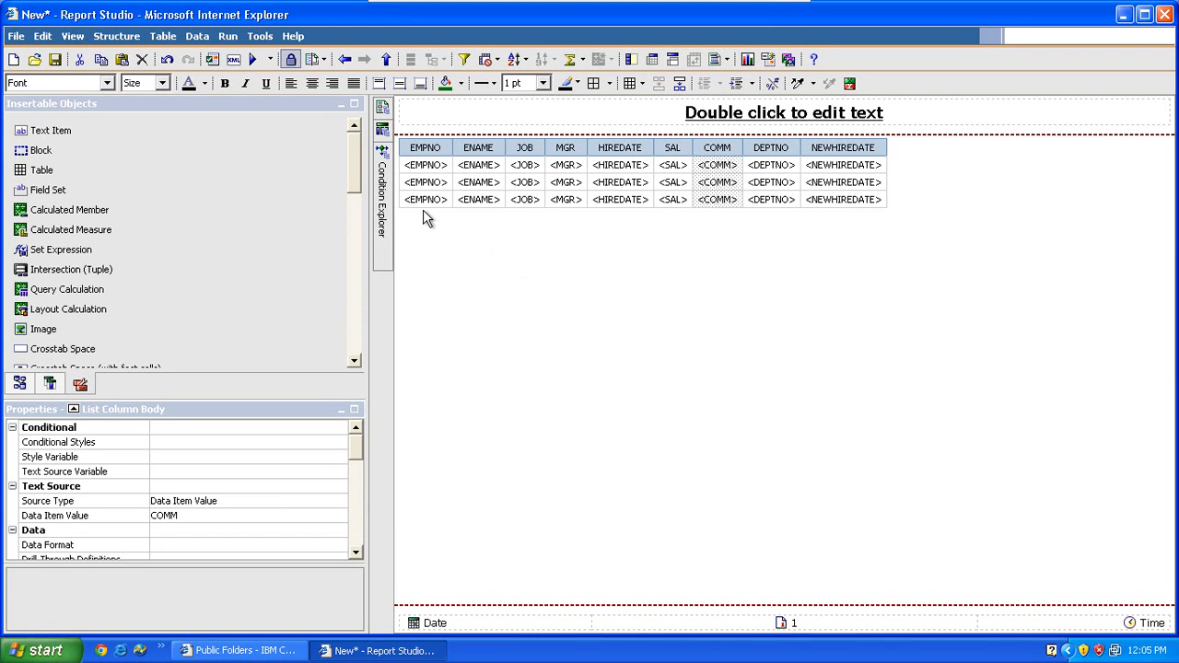
- Run the report again with 1500 as the prompt value, check the COMM values against SAL, and close the viewer
click(253, 60)
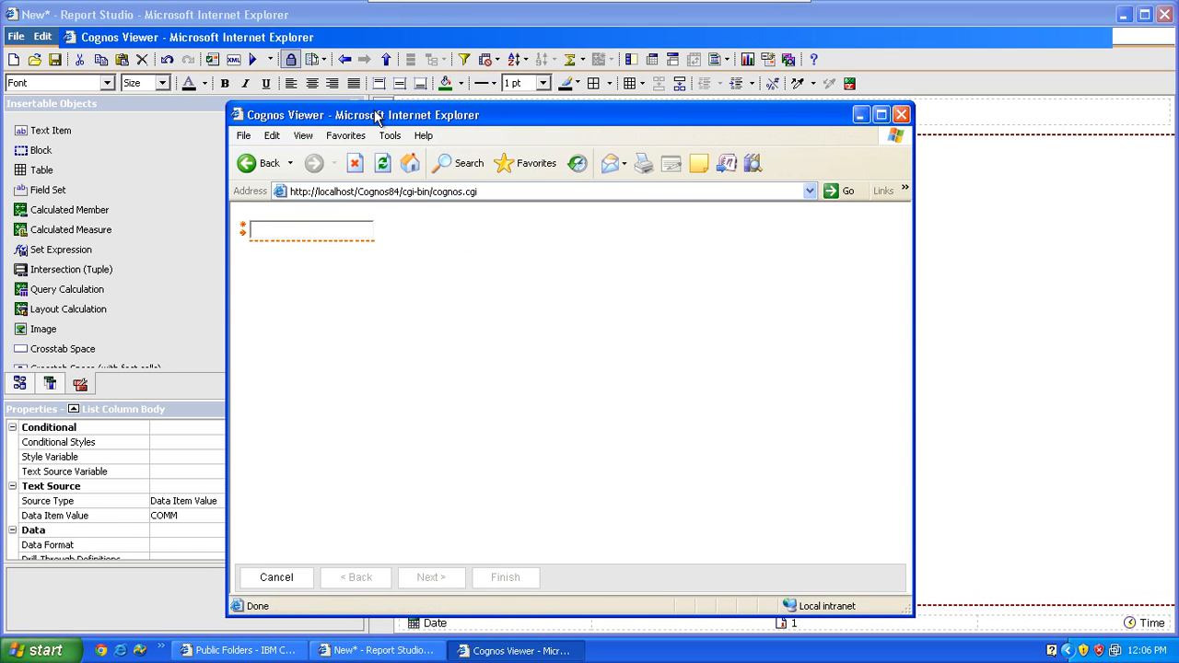
double_click(375, 113)
text(1500)
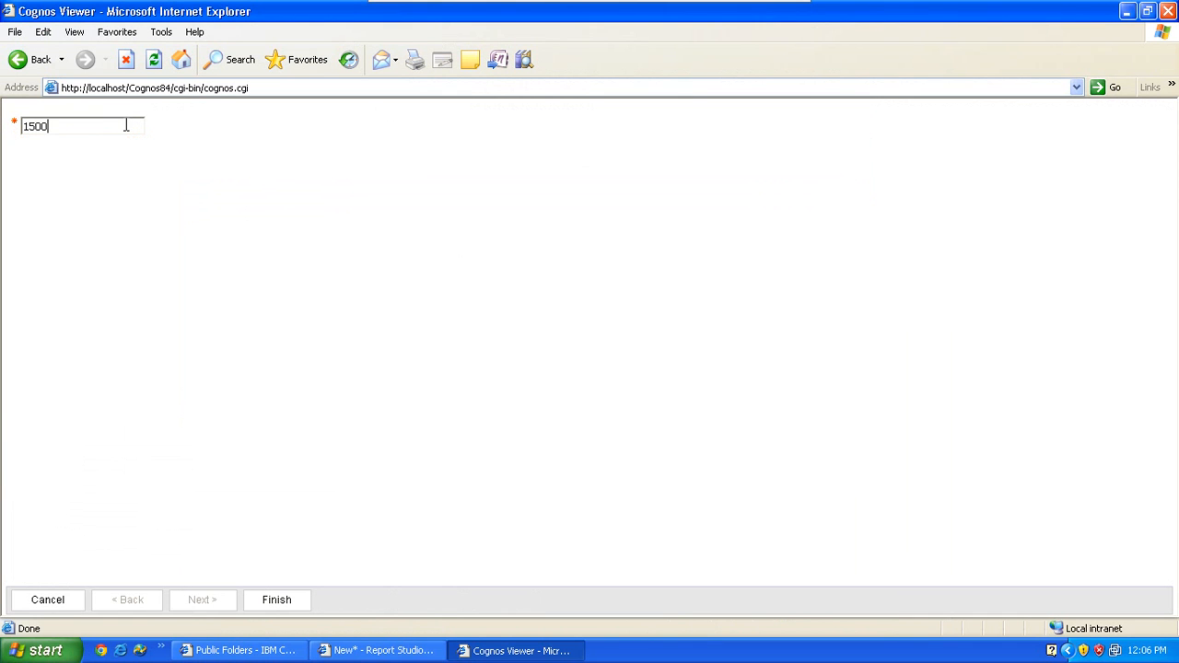
click(277, 600)
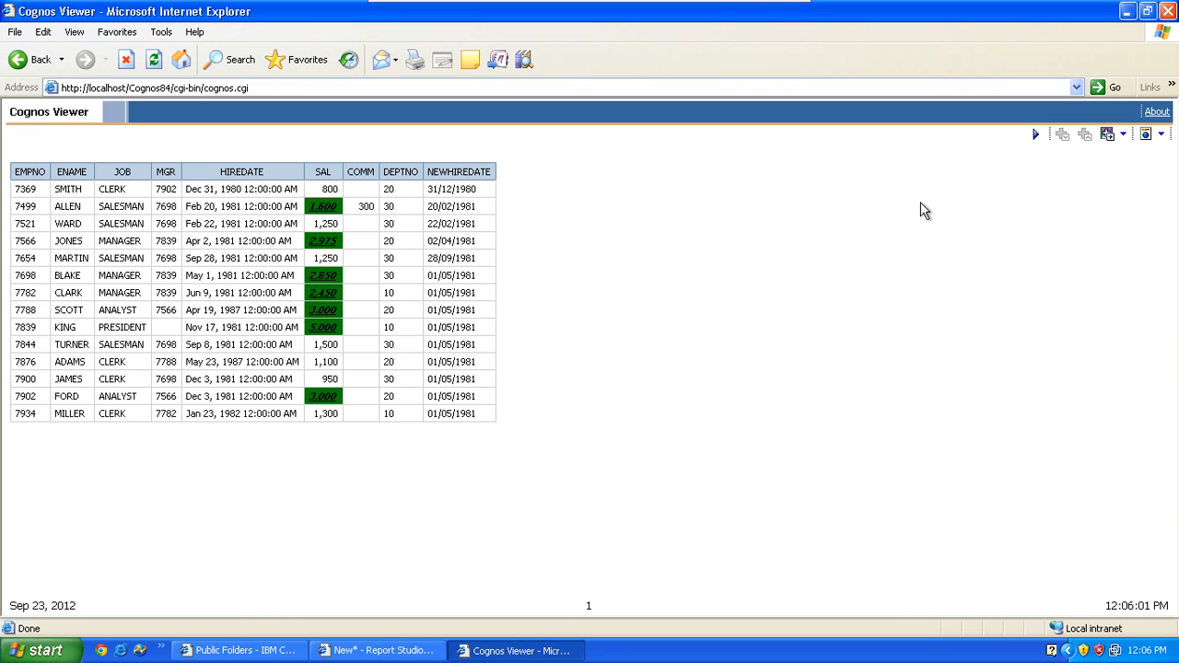
click(1171, 14)
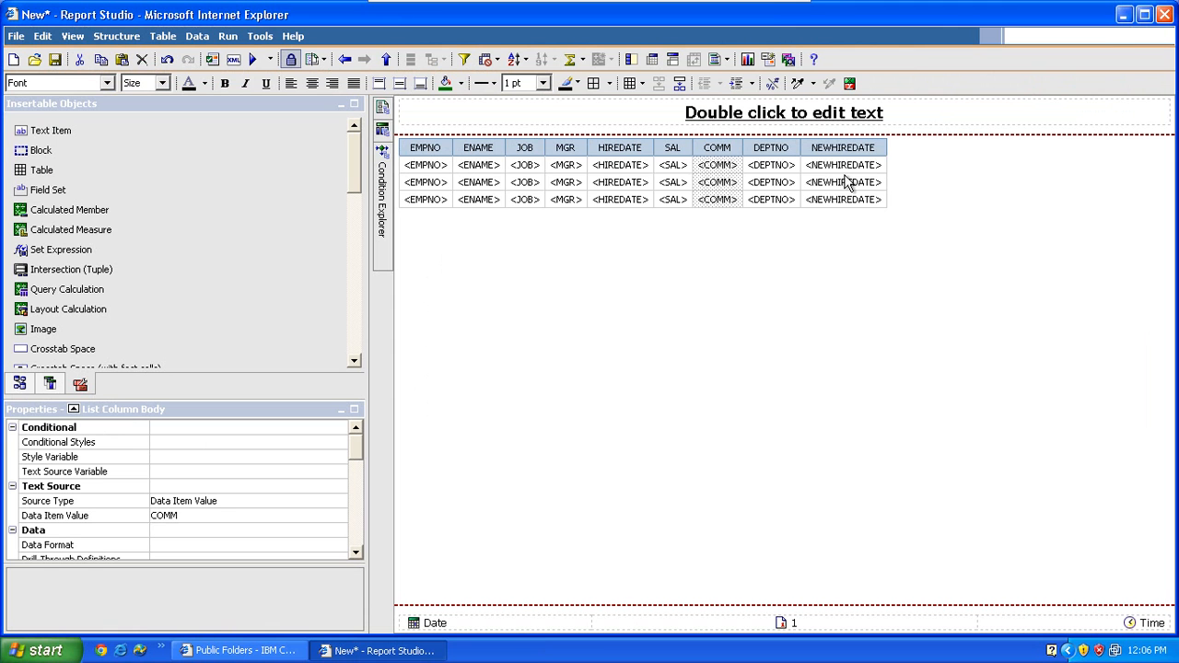
- Review the COMM column title's properties, the Salary variable's conditions, and the SAL column body's Style Variable
click(698, 149)
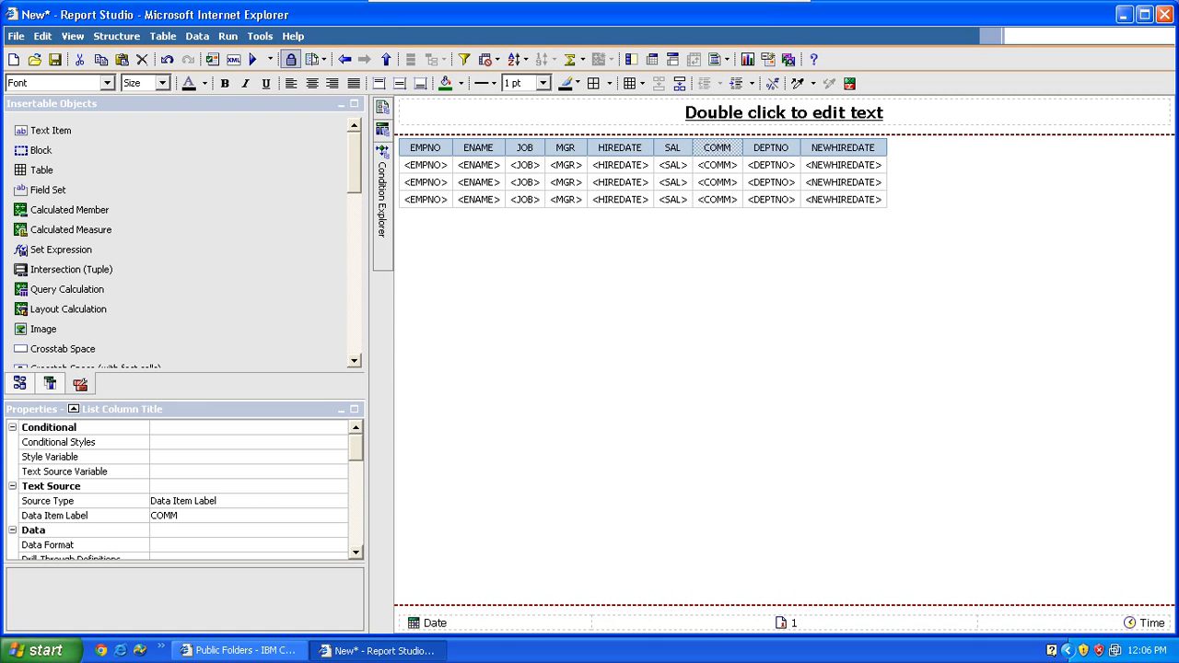
mouse_move(386, 207)
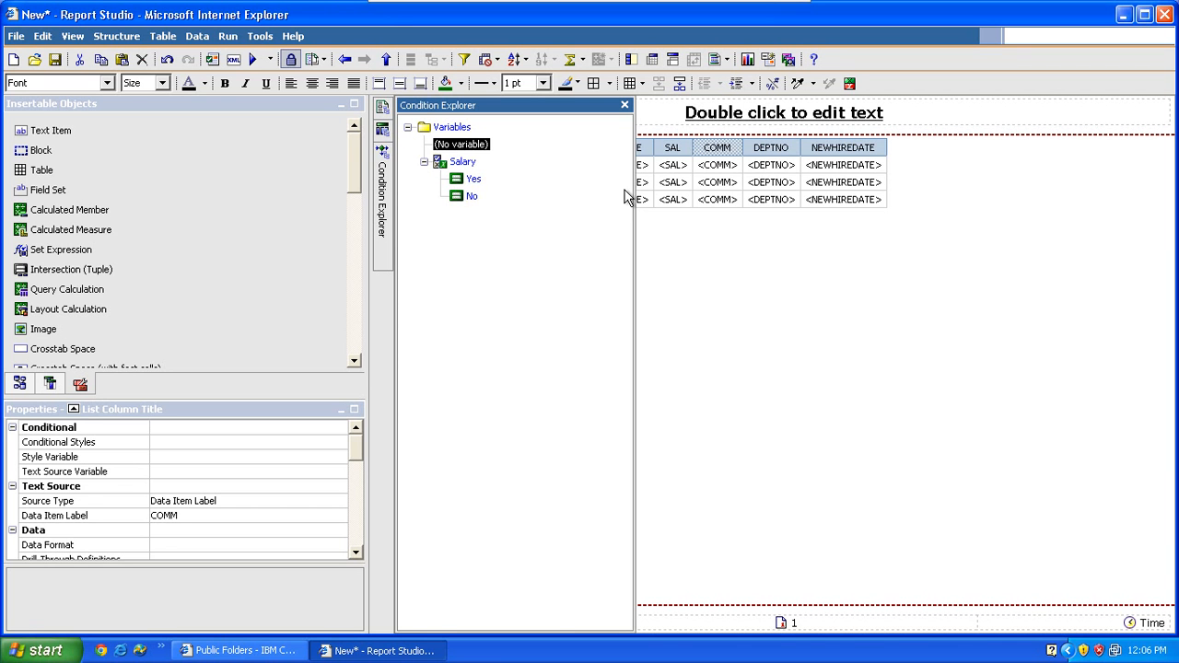
click(683, 195)
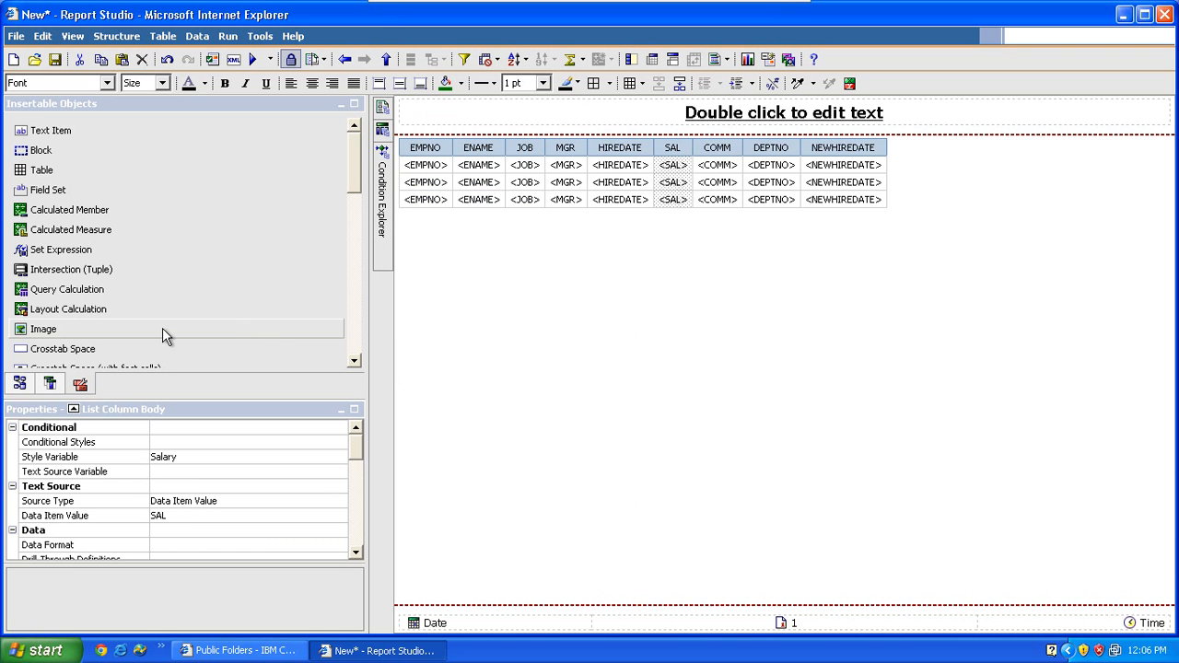
- Insert a chart below the list on the report page, using the first chart type in the Column group
drag(353, 157, 354, 214)
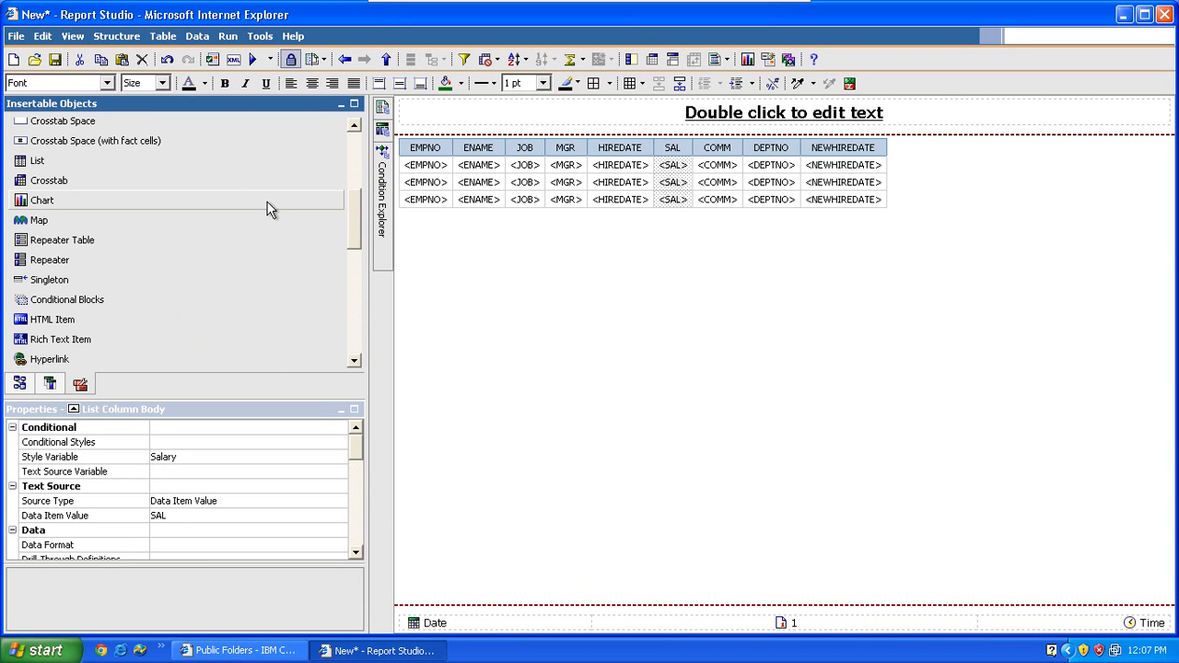
drag(267, 209, 430, 298)
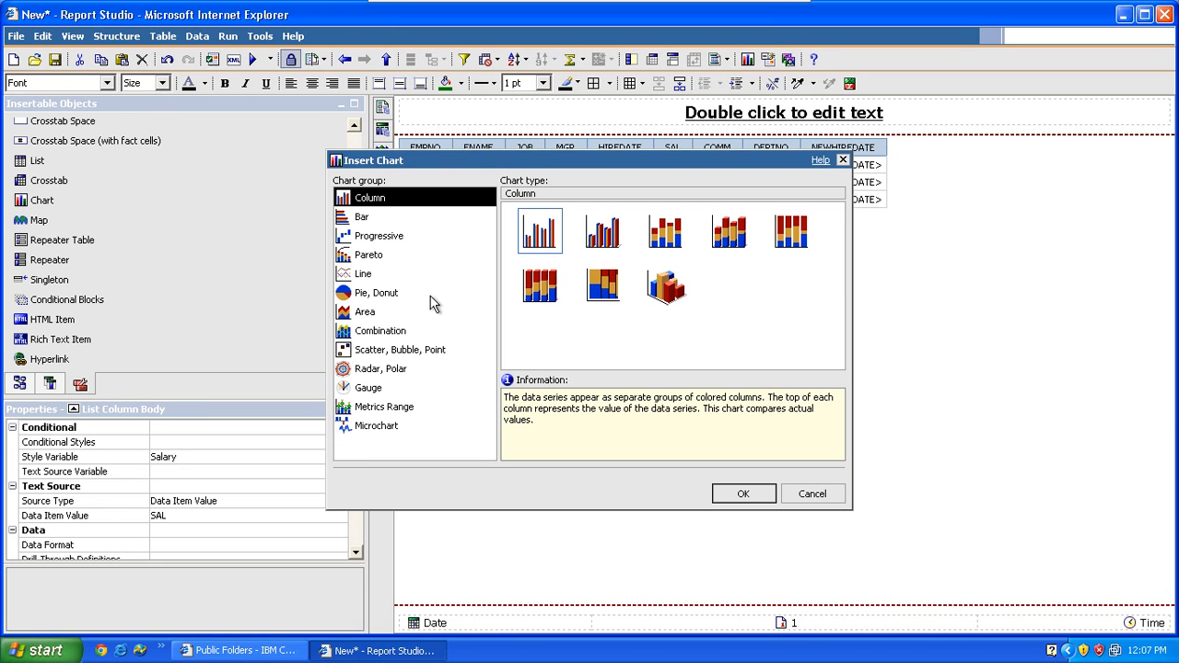
click(546, 236)
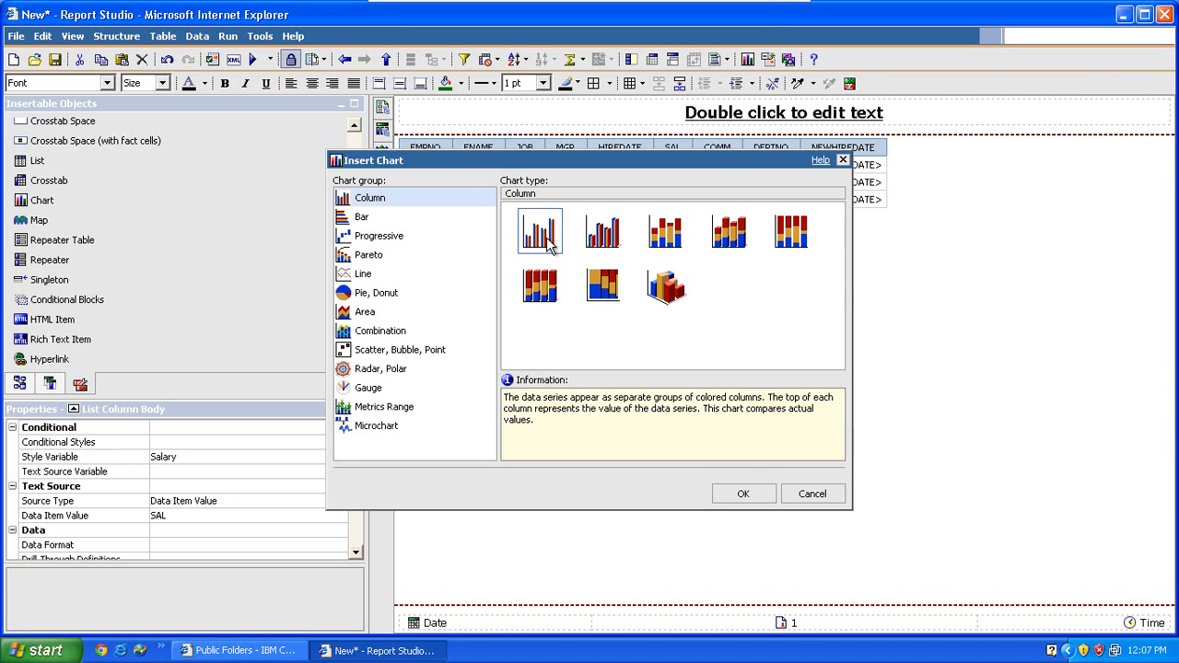
click(755, 497)
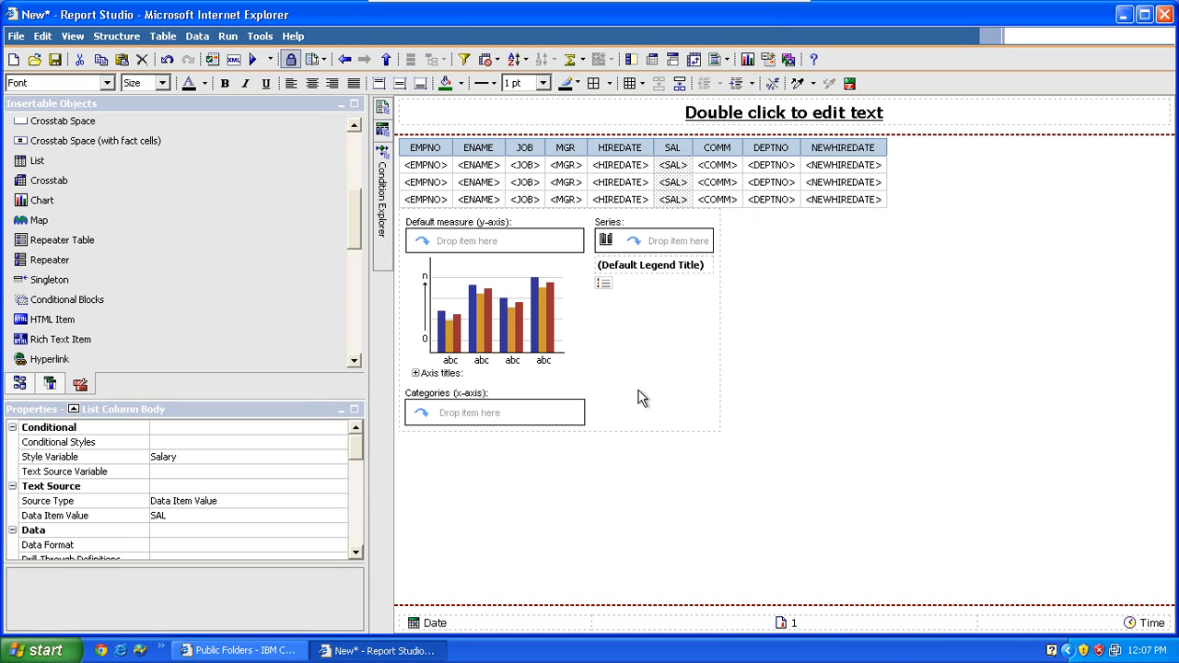
- Set the query of the new combination chart to Query1
click(642, 398)
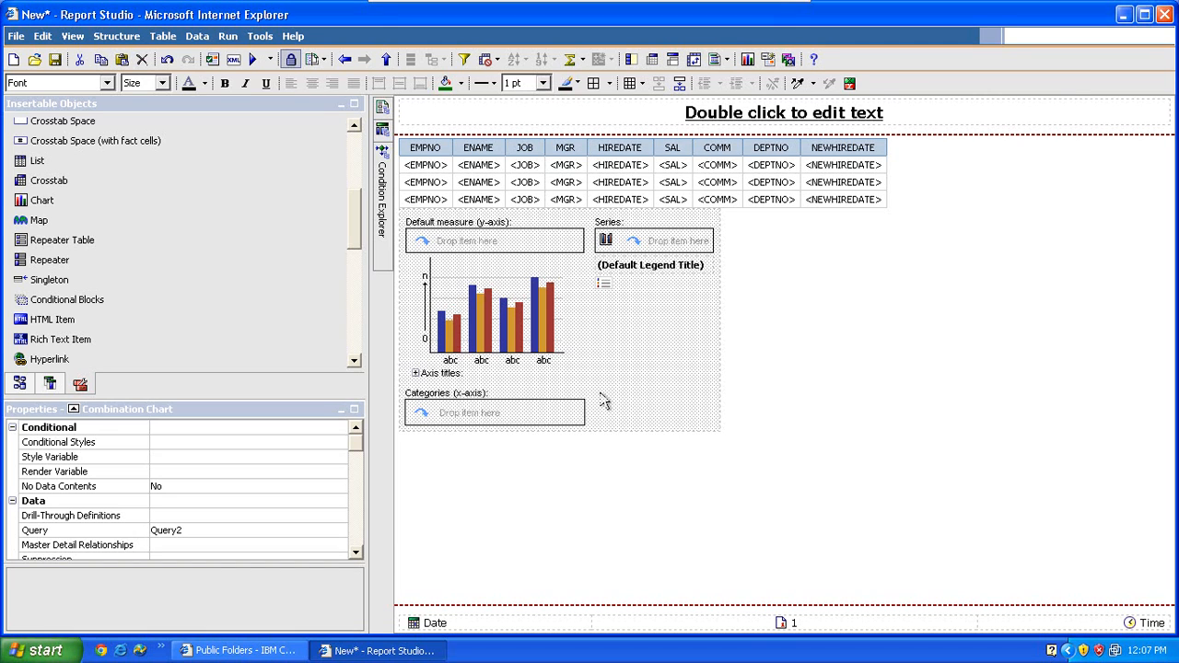
click(283, 537)
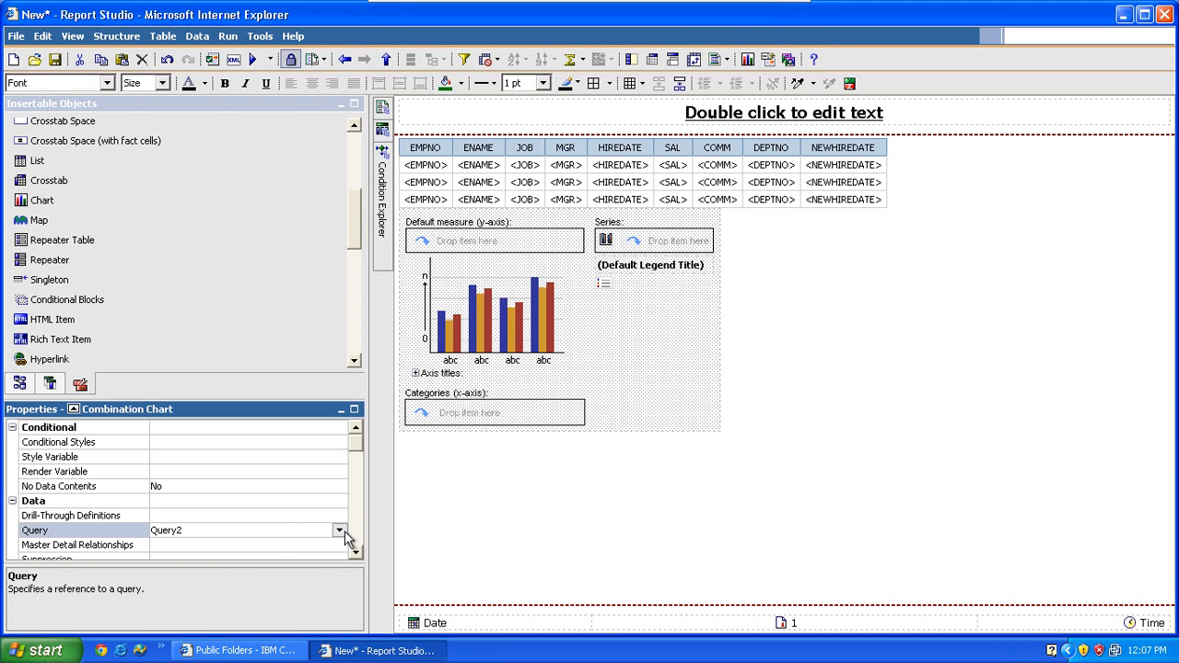
click(340, 531)
click(312, 549)
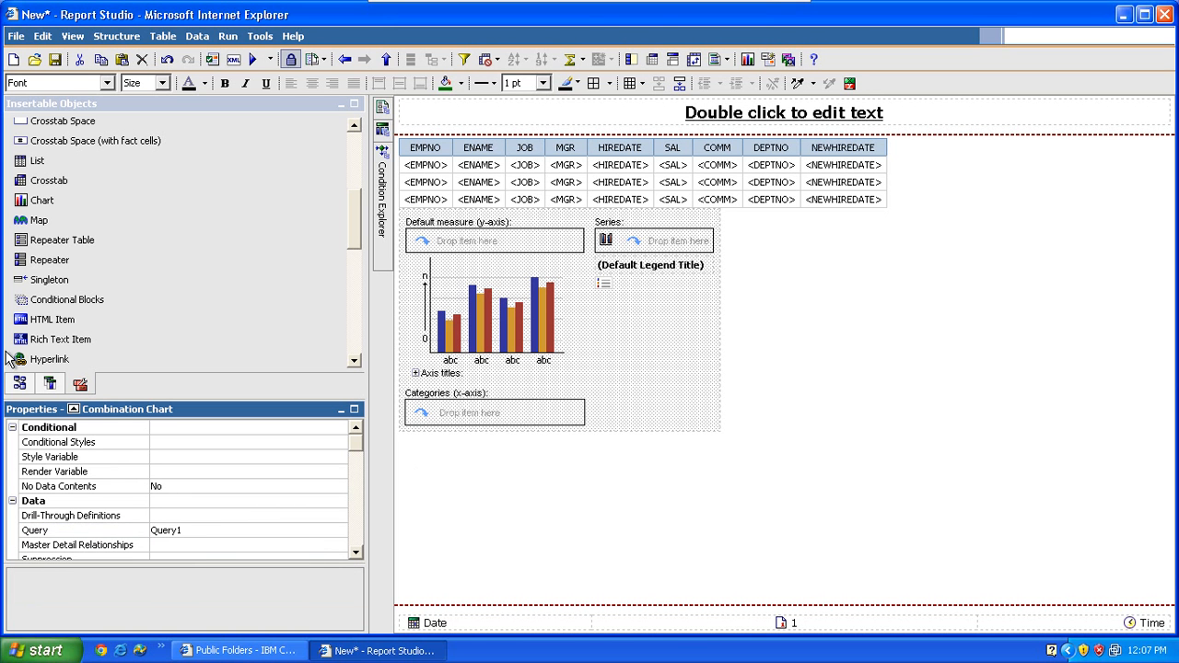
- Add ENAME from Query1 to the chart's categories (x-axis) and SAL to its series
click(50, 385)
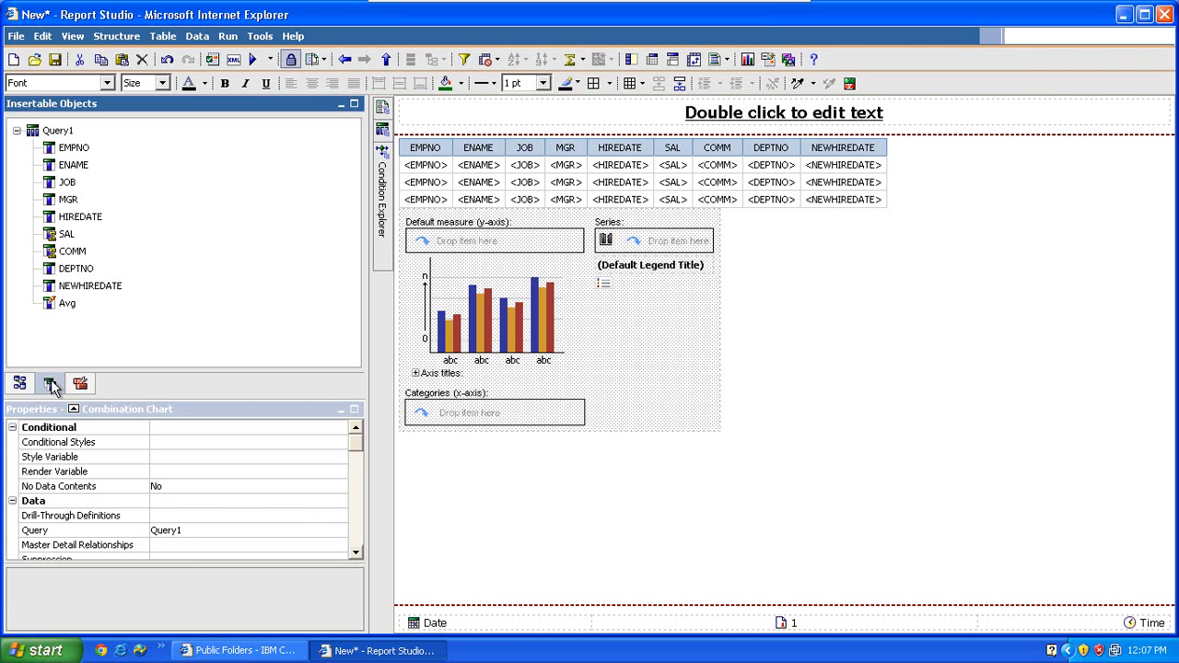
click(74, 167)
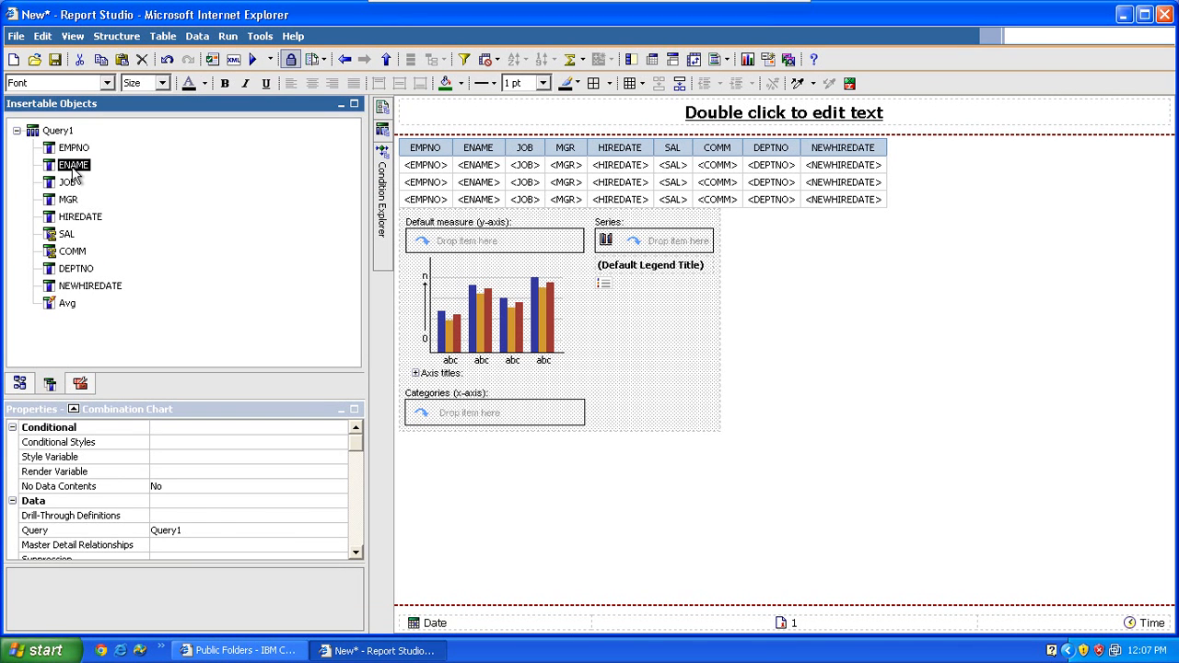
drag(73, 175, 415, 414)
click(67, 235)
drag(68, 238, 621, 254)
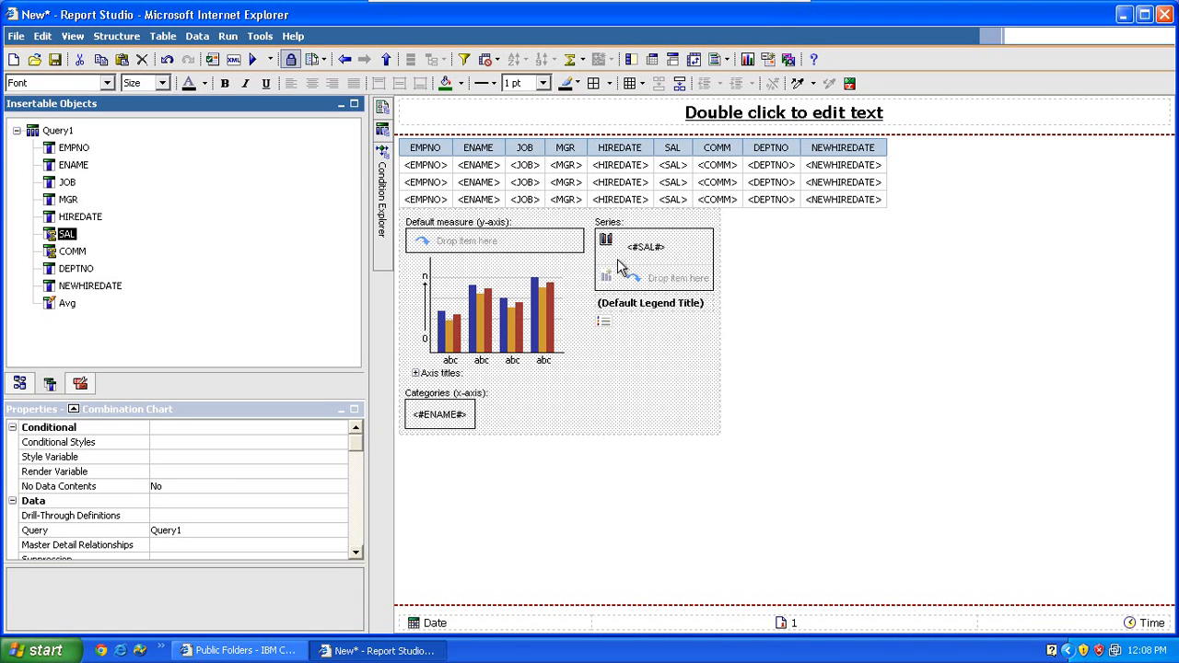
- Check the HIREDATE and COMM column bodies' properties and delete the Salary variable from the report's condition variables
click(624, 172)
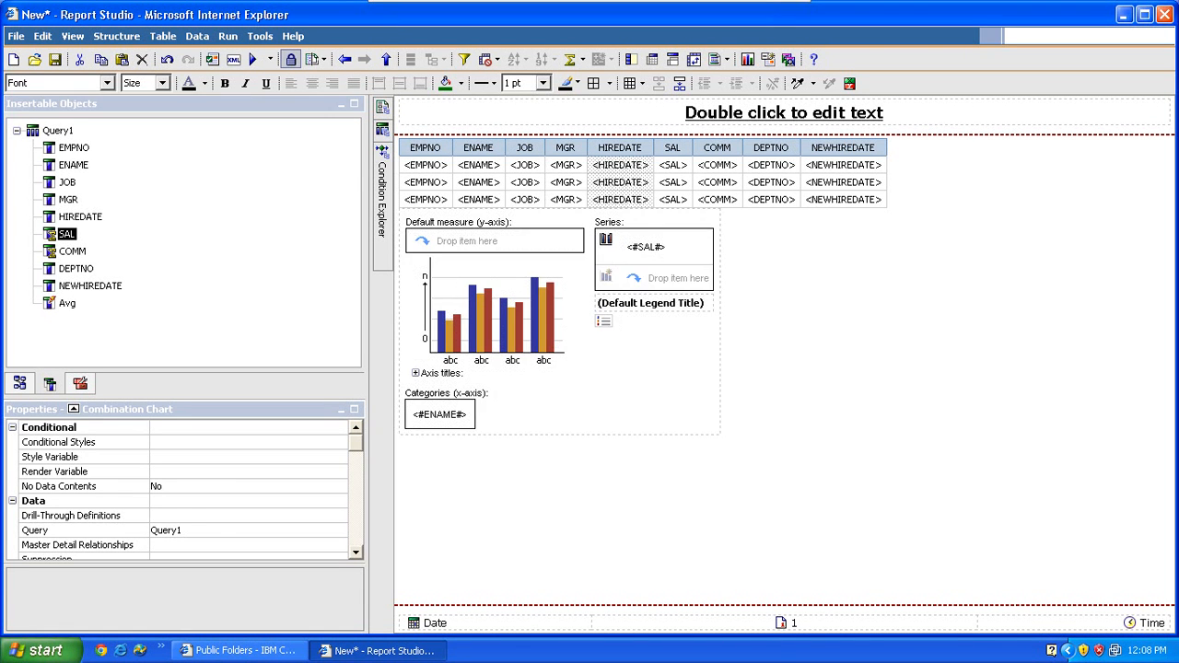
click(737, 171)
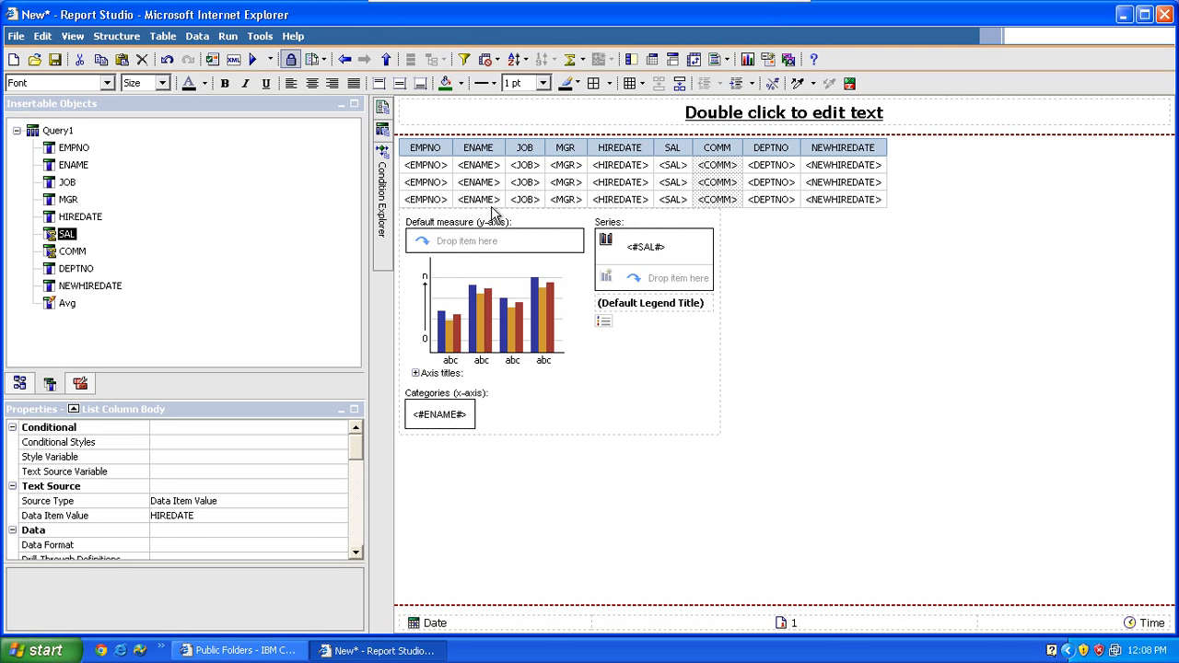
mouse_move(384, 191)
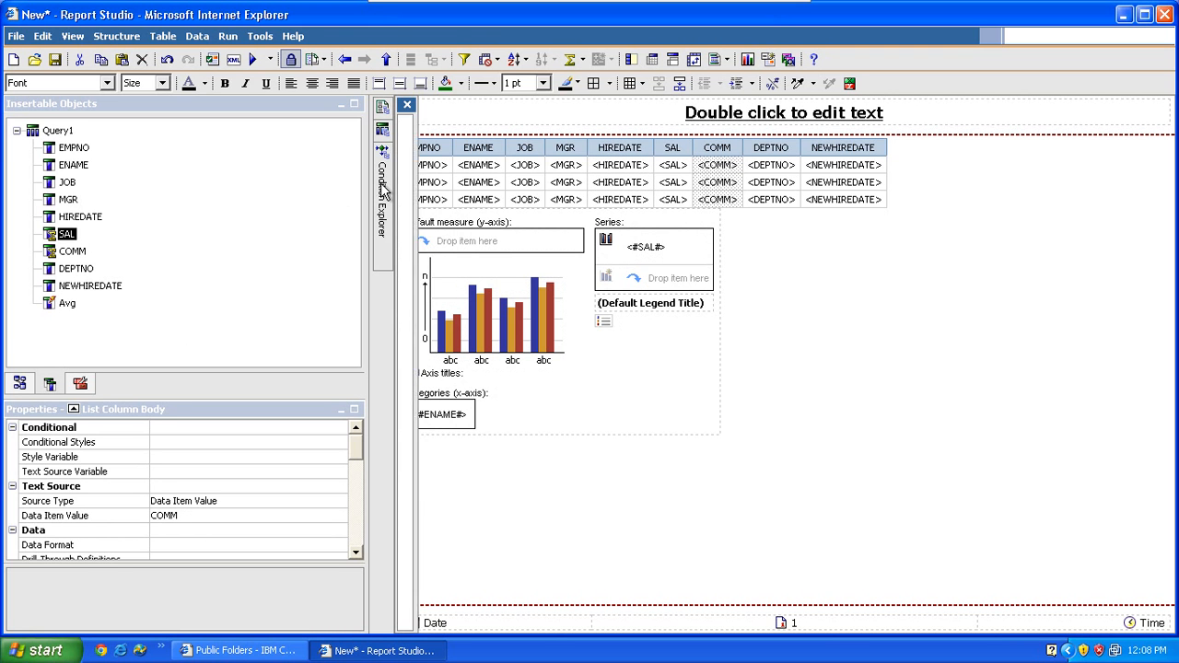
click(460, 165)
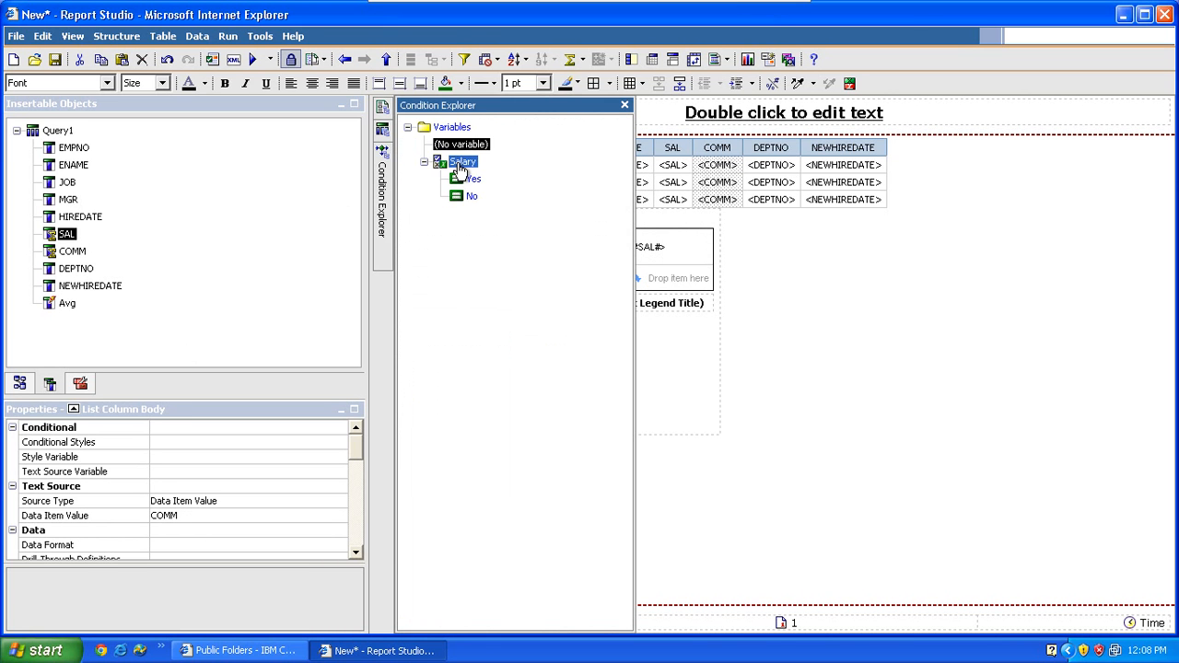
right_click(460, 172)
click(485, 188)
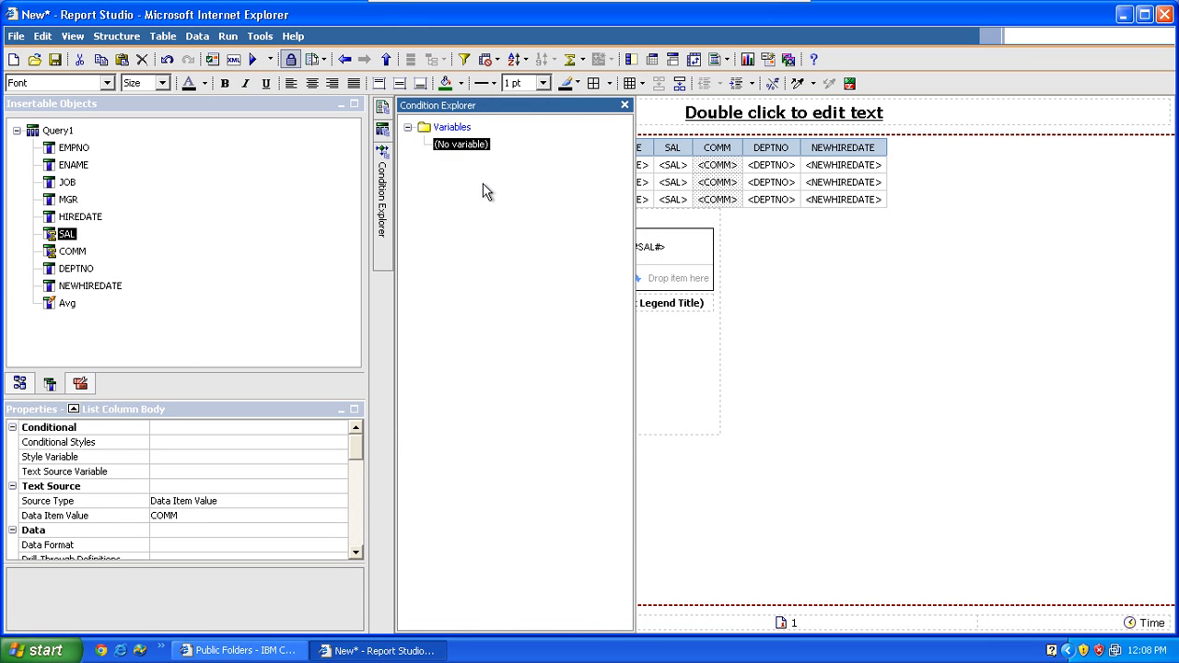
- Run the report with 1500 as the prompt value, look over the list and the SAL by ENAME chart, and close the viewer
click(256, 58)
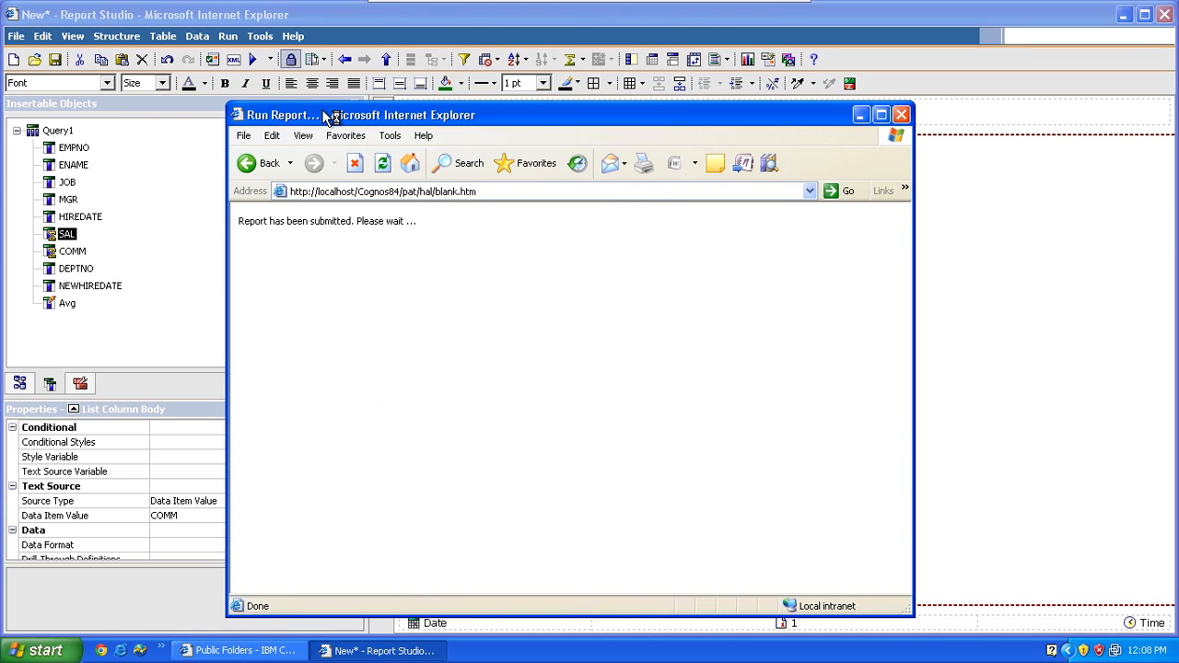
double_click(321, 108)
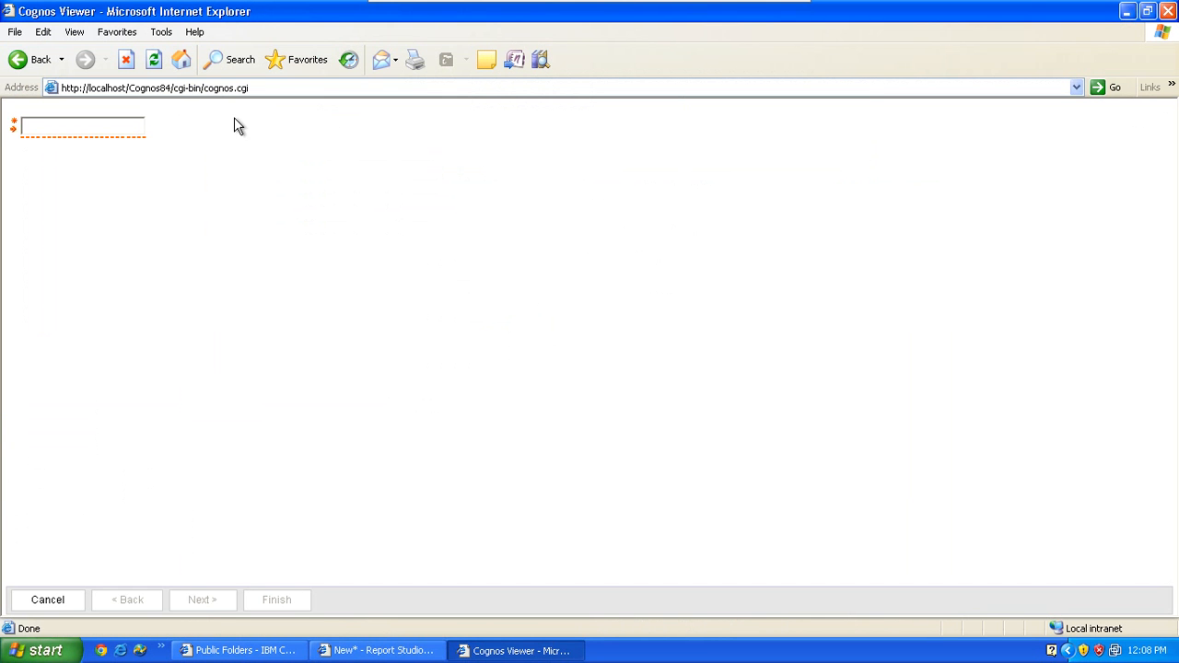
text(1500)
click(301, 599)
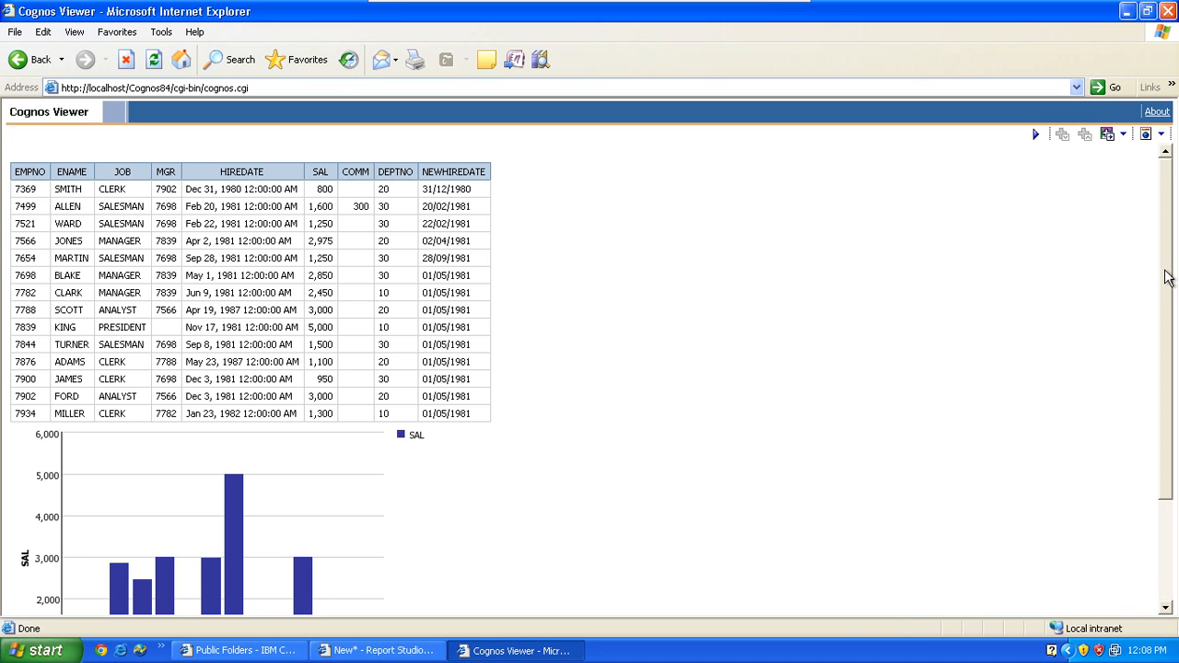
drag(1165, 276, 1177, 399)
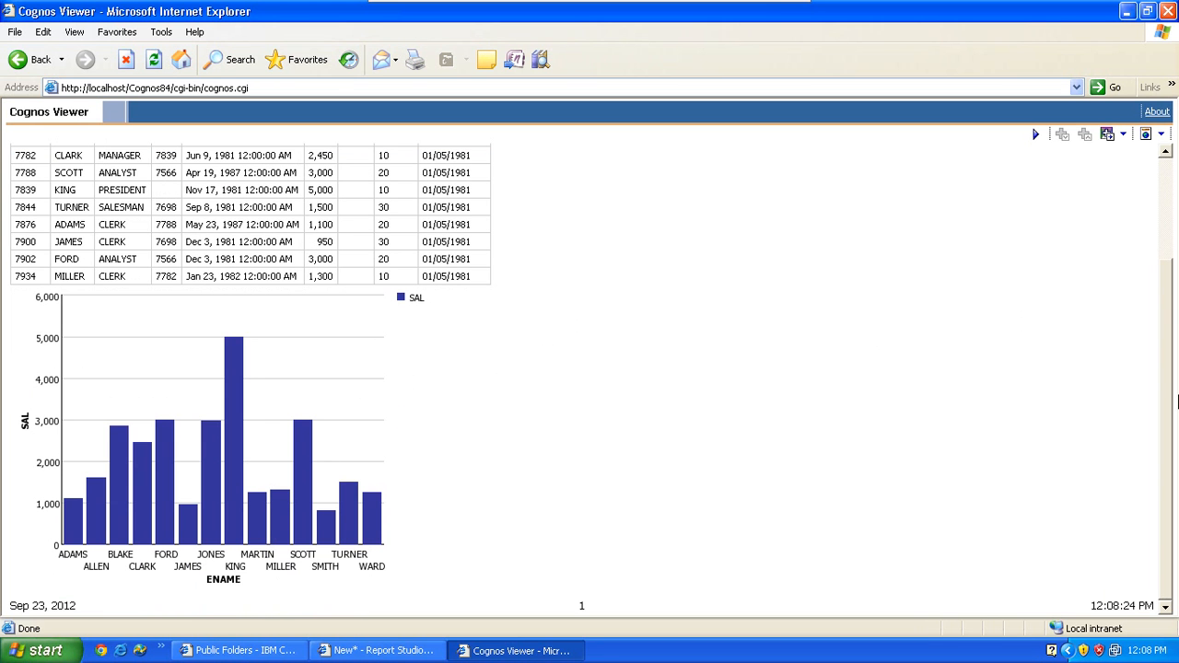
click(1168, 11)
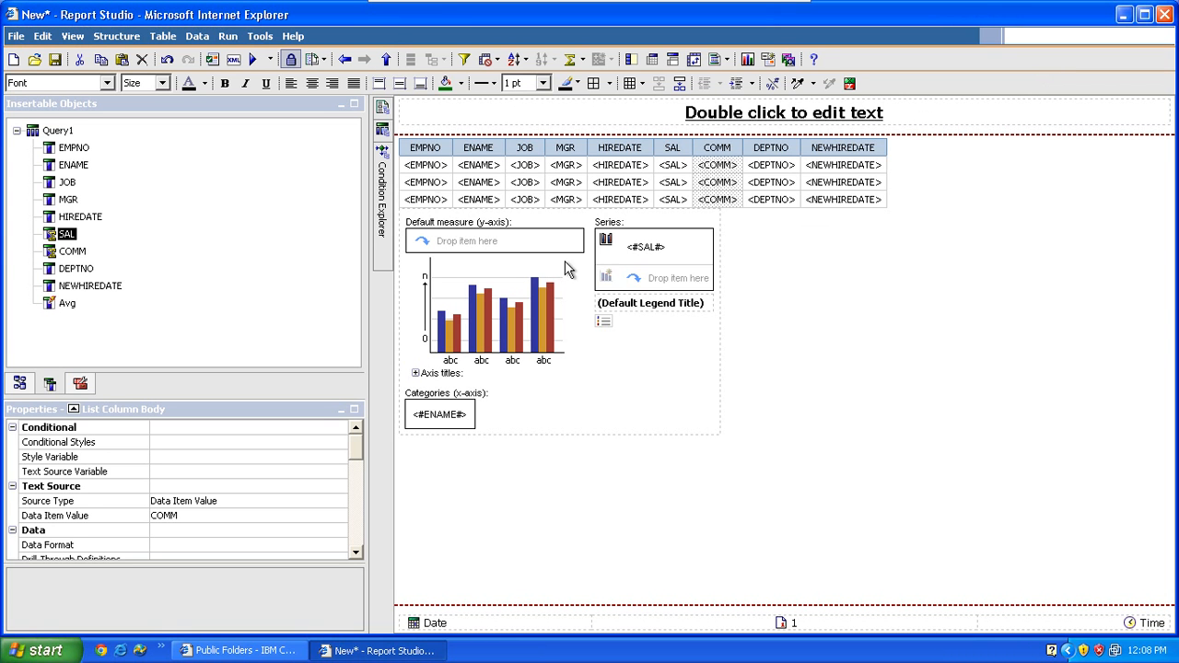
- Open Prompt Page1 and delete its text box prompt
mouse_move(383, 111)
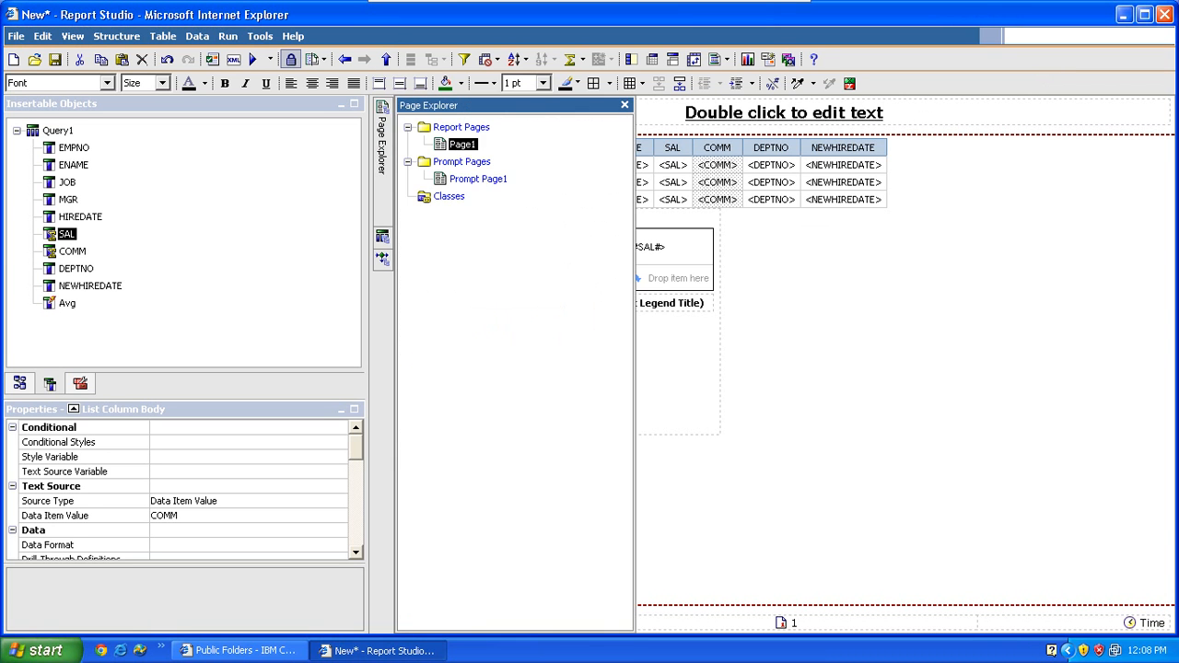
click(470, 183)
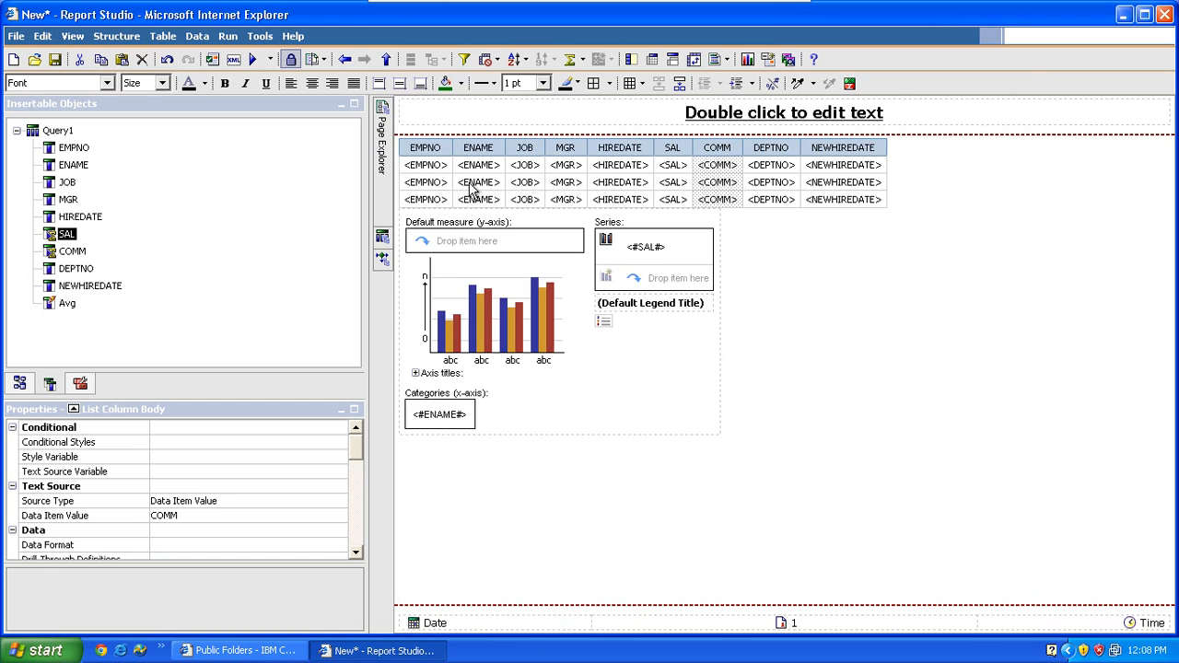
click(454, 143)
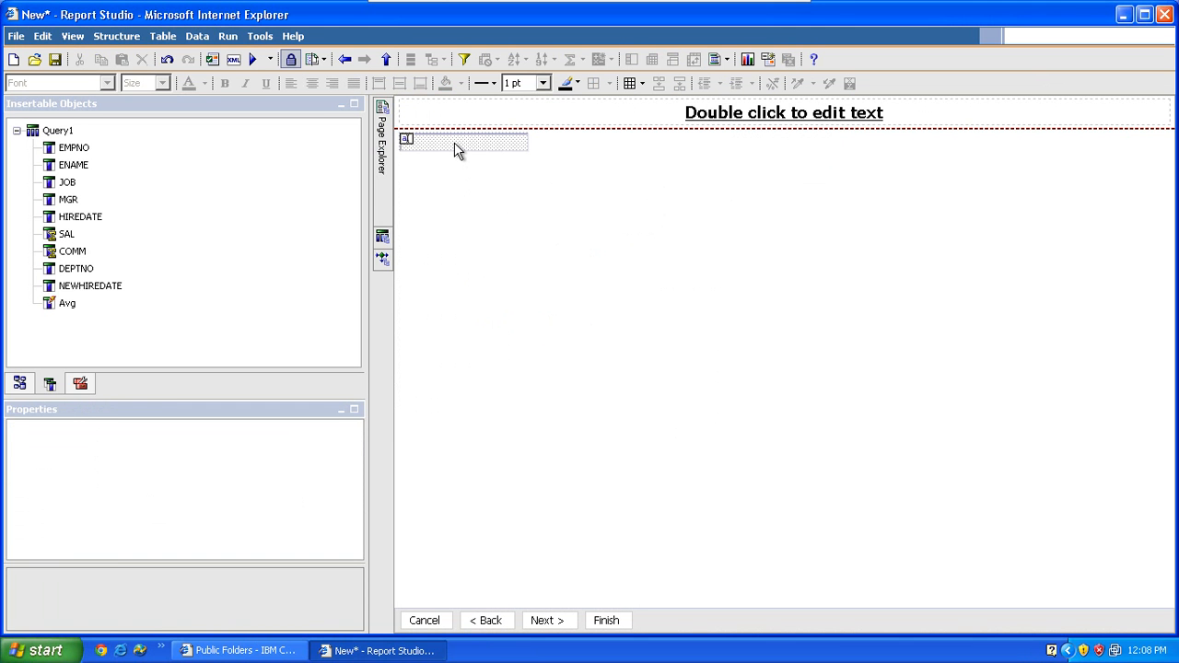
key(Delete)
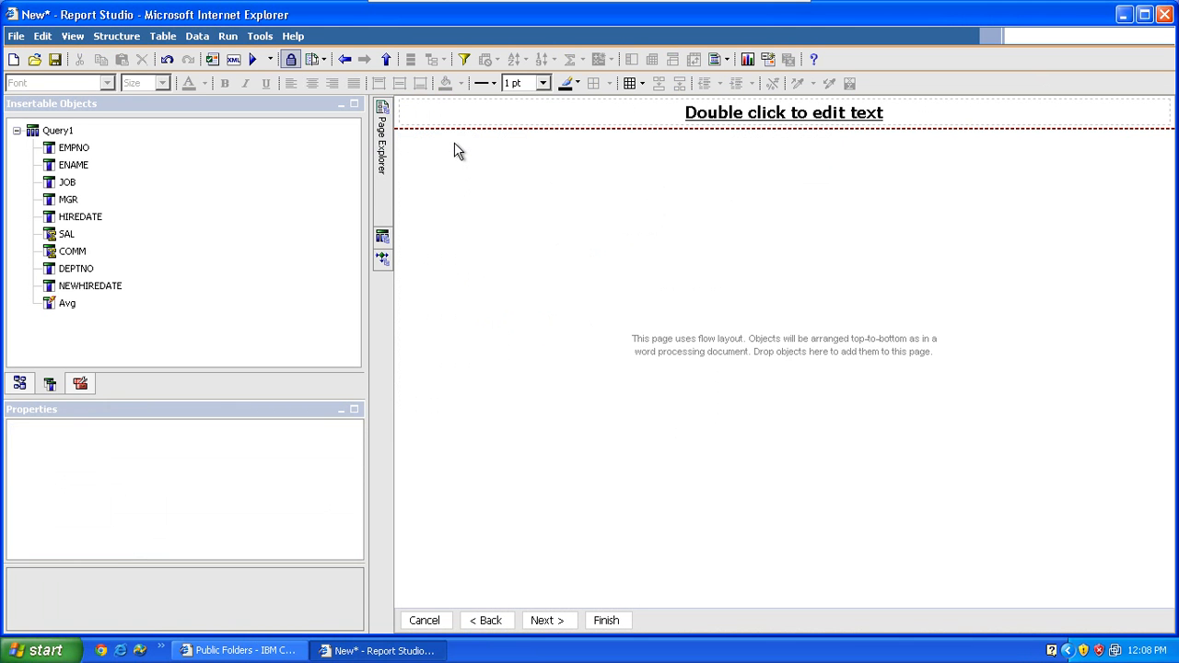
- Insert a value prompt on the prompt page with the new parameter Parameter2, without choosing a package item to filter
click(80, 385)
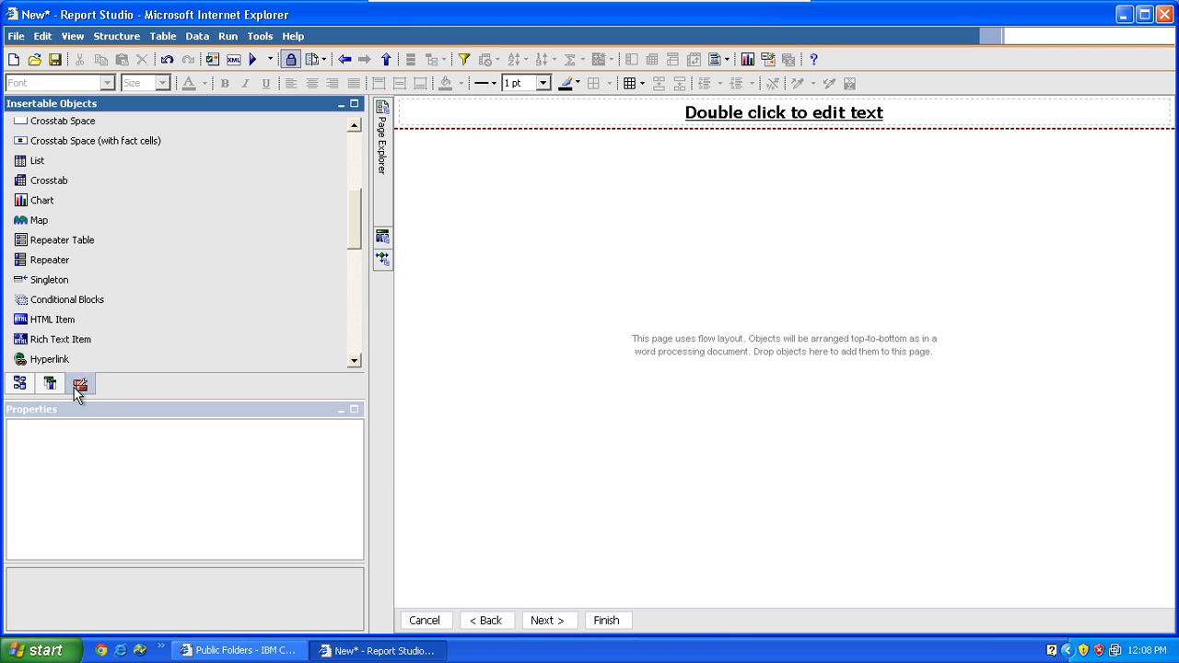
drag(359, 223, 357, 304)
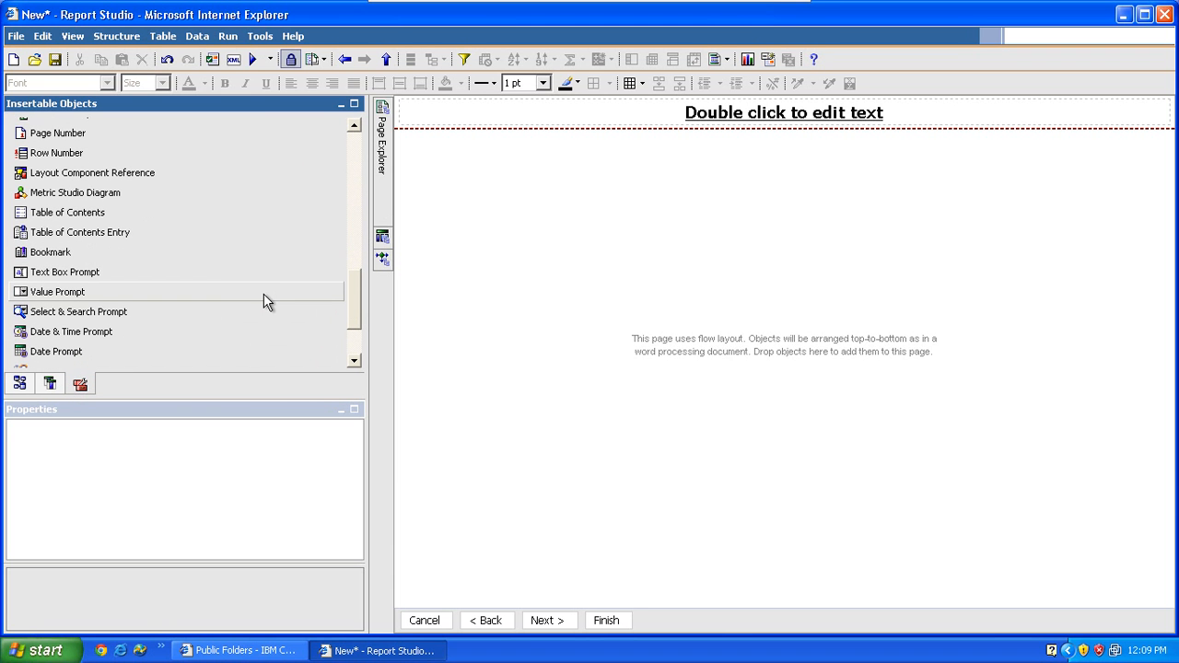
click(263, 295)
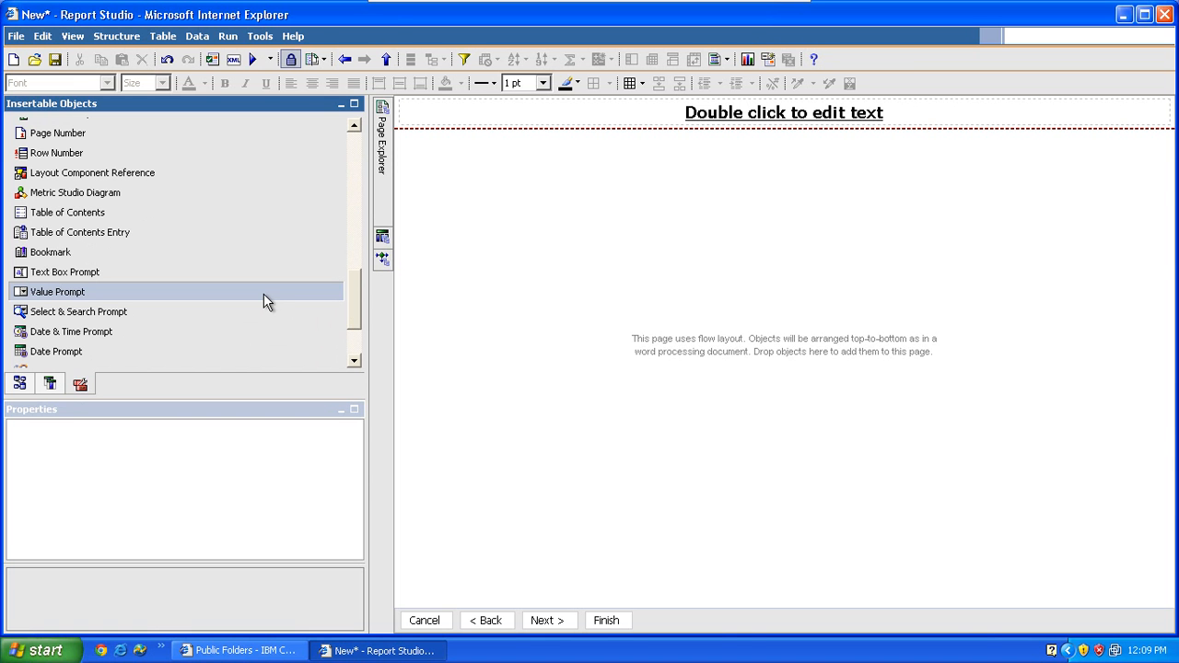
drag(263, 301, 479, 338)
drag(479, 330, 479, 329)
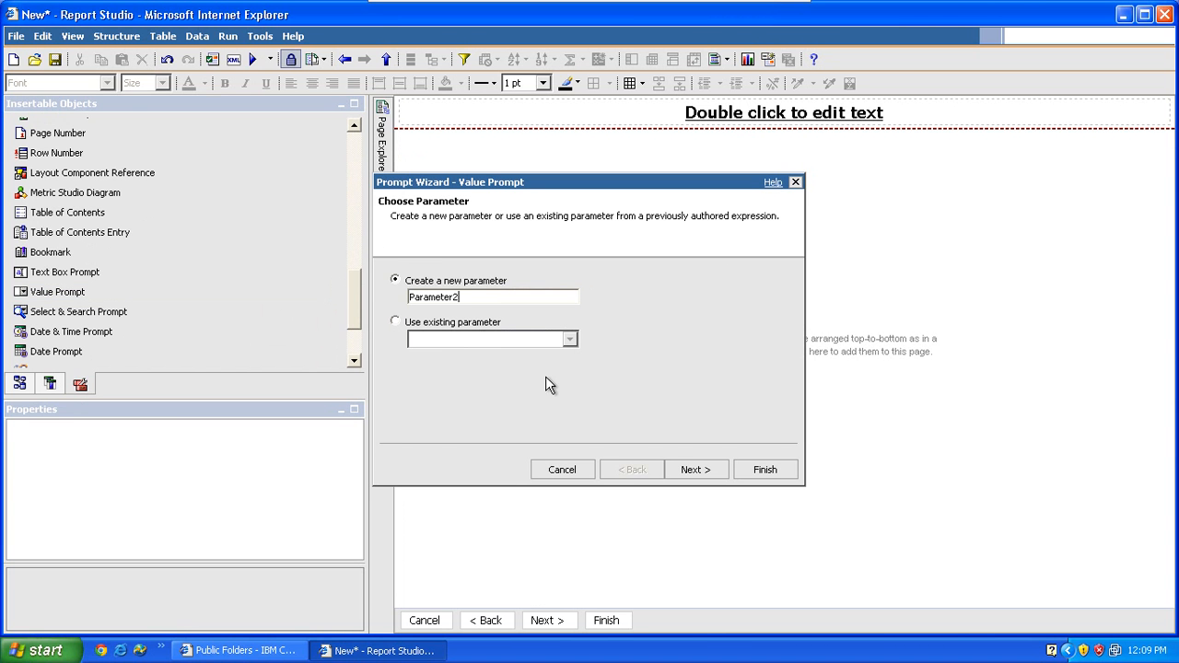
click(693, 470)
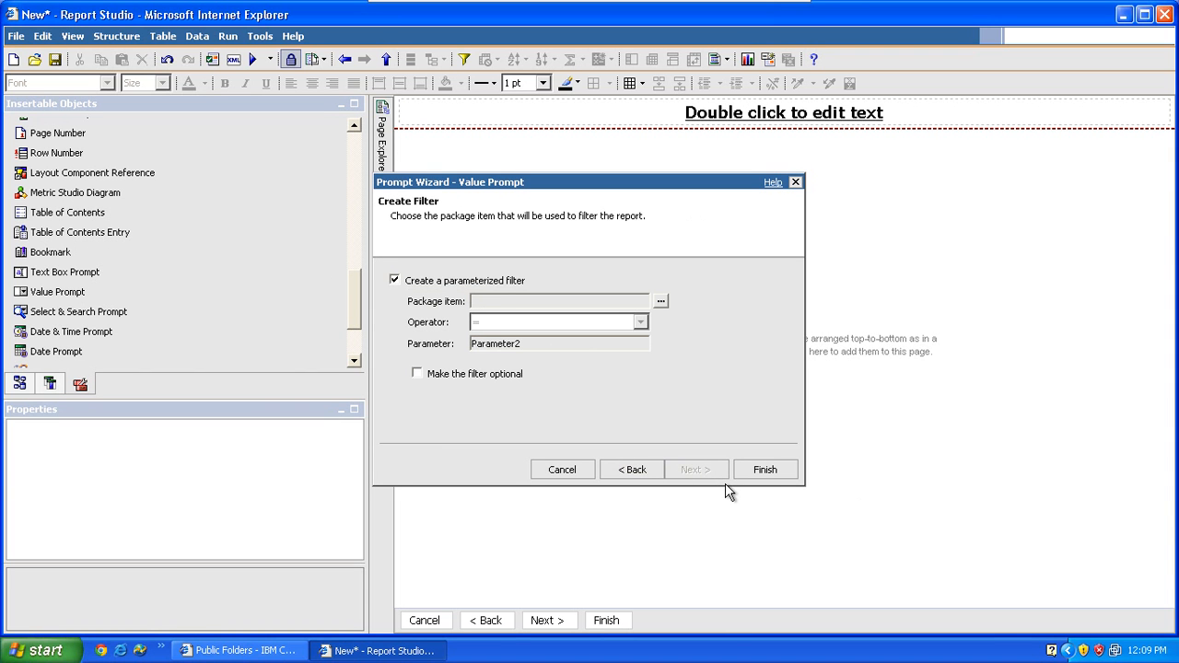
click(764, 471)
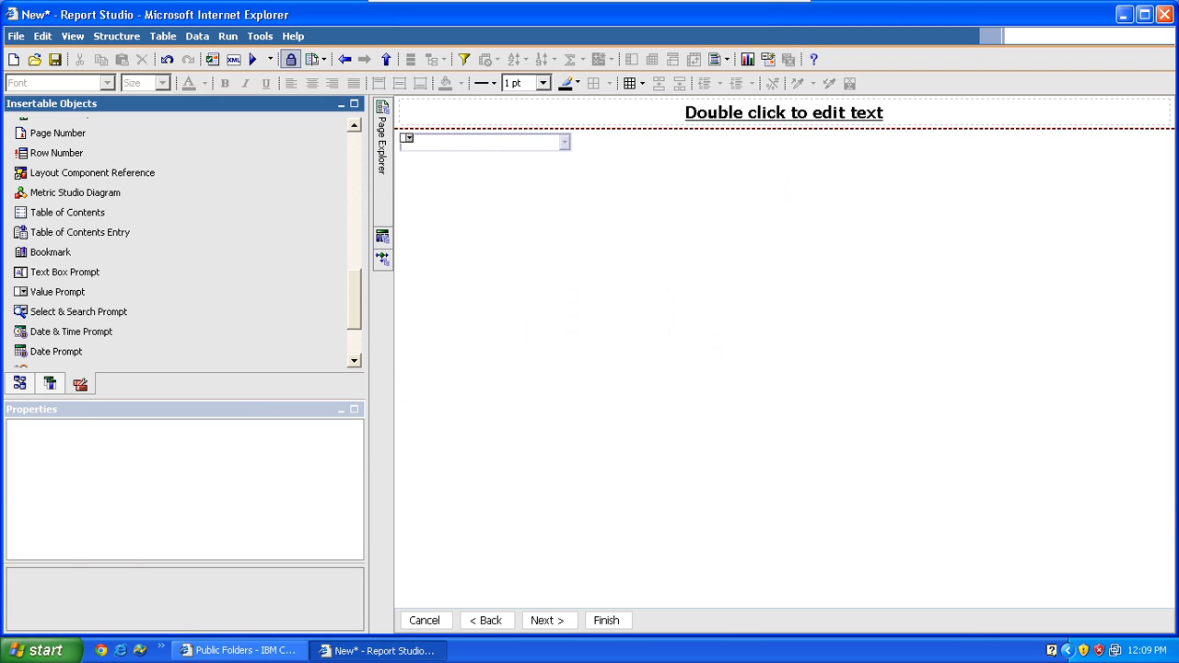
- Add a static choice to the value prompt with List as both its use and display value
click(528, 154)
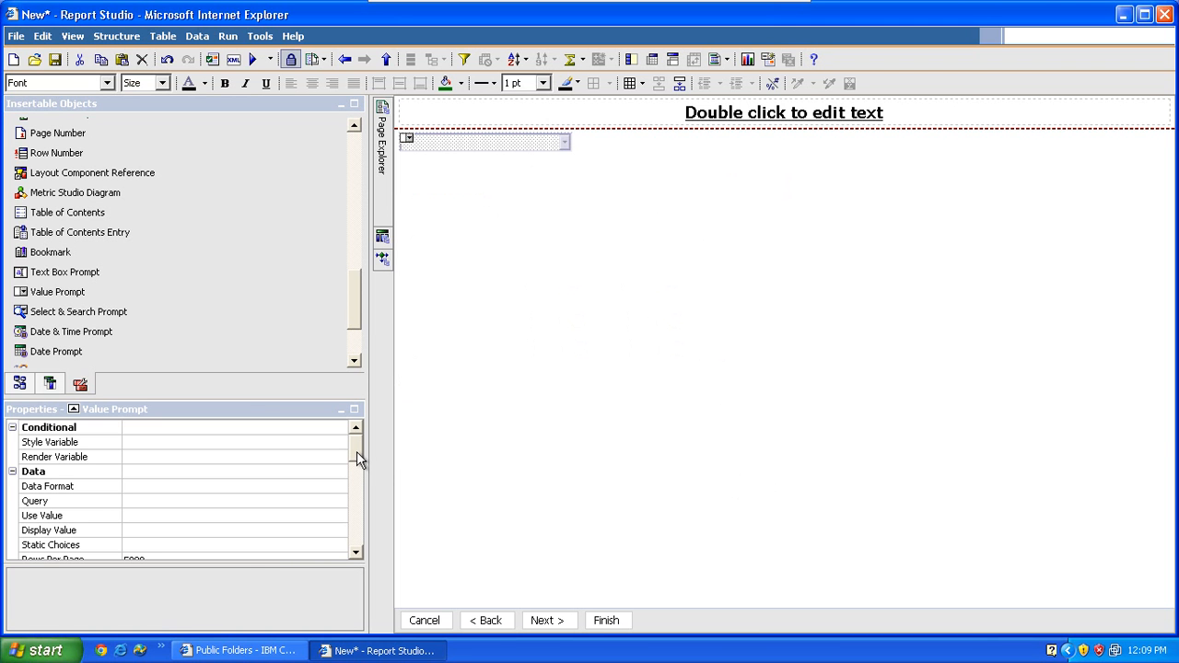
drag(356, 454, 360, 468)
click(269, 475)
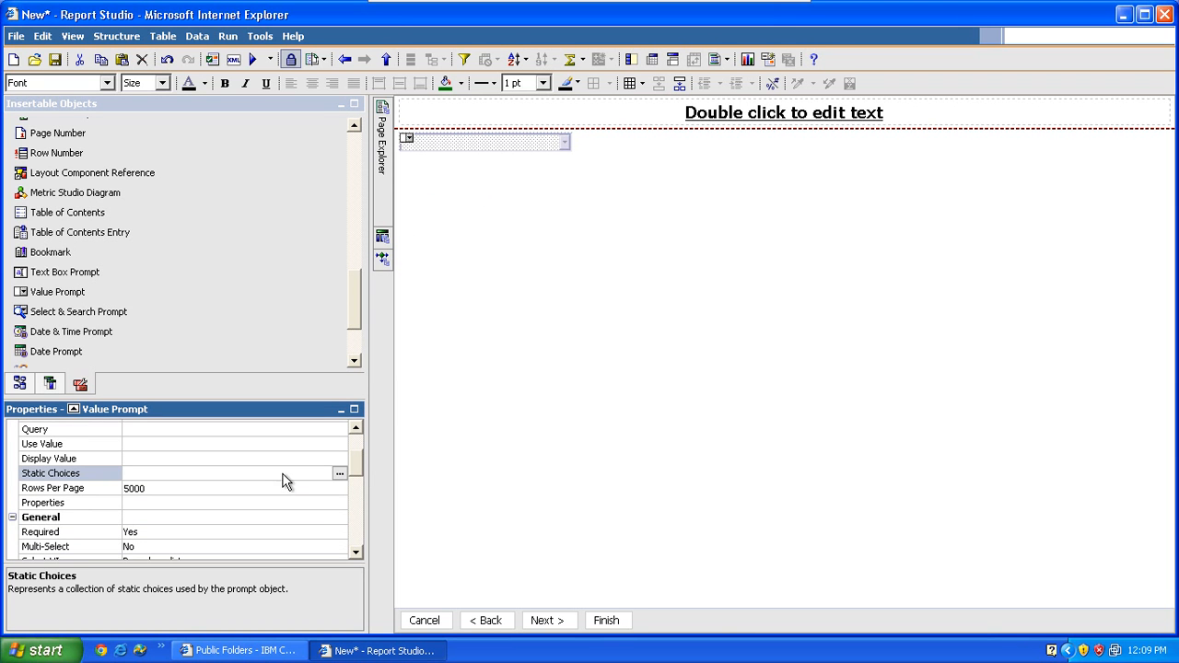
click(339, 474)
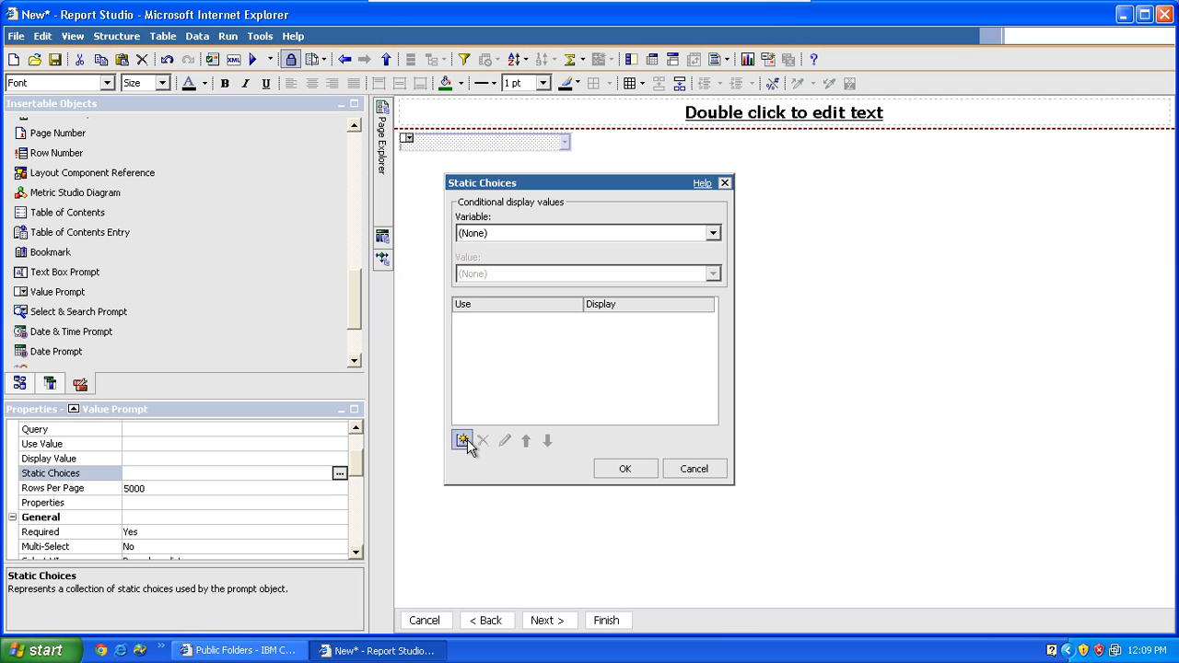
click(464, 441)
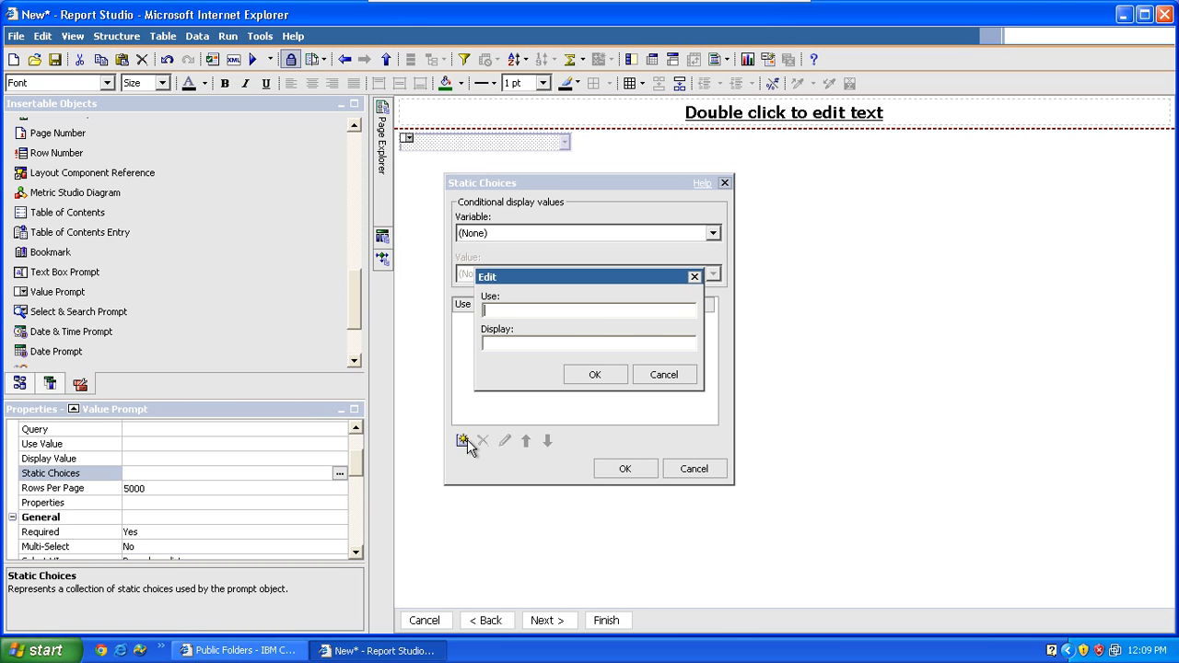
text(List)
key(Tab)
text(List)
click(596, 376)
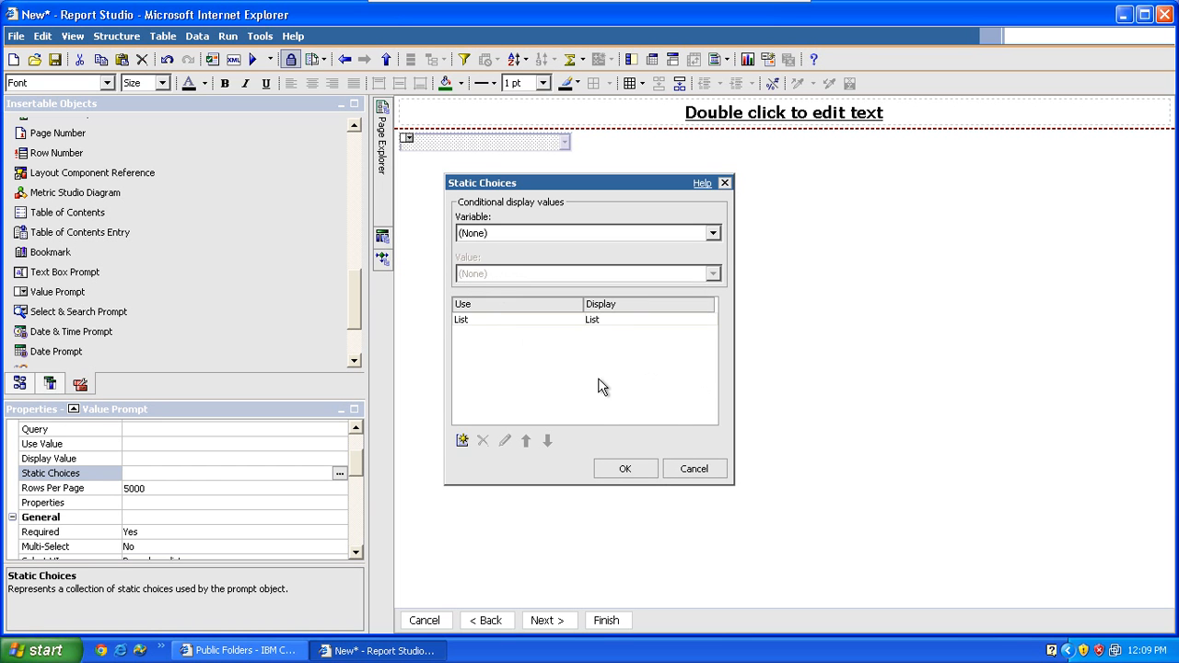
- Add a second static choice with Chart as both its use and display value
click(462, 441)
text(Chart)
key(Tab)
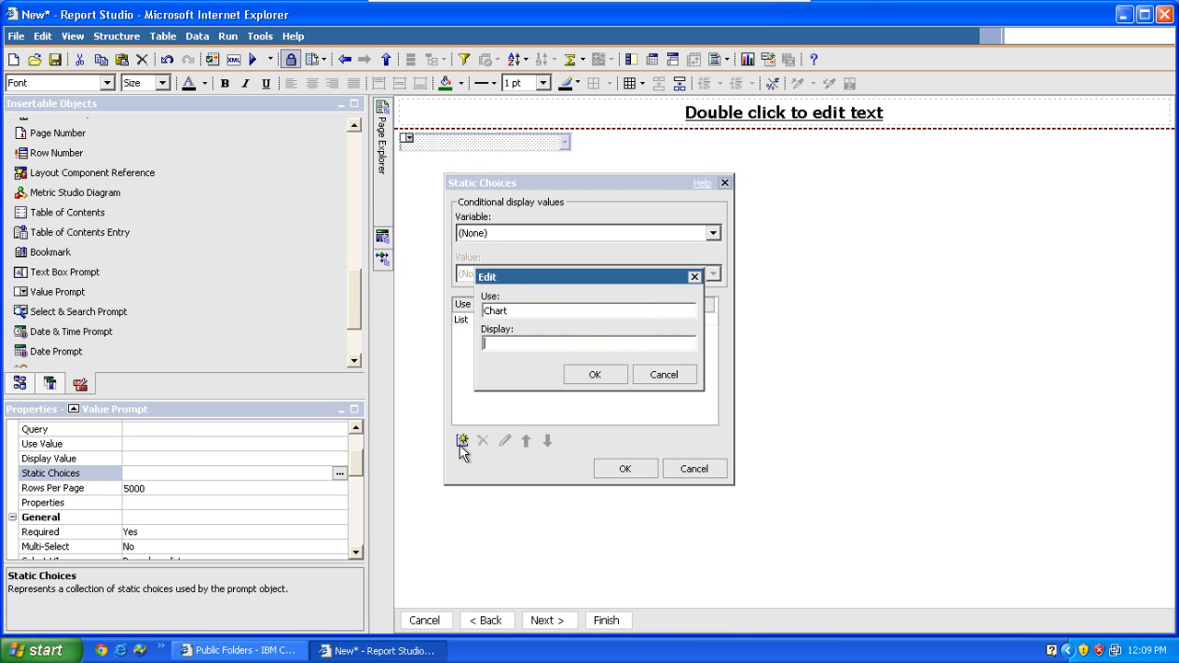
text(Chart)
click(608, 380)
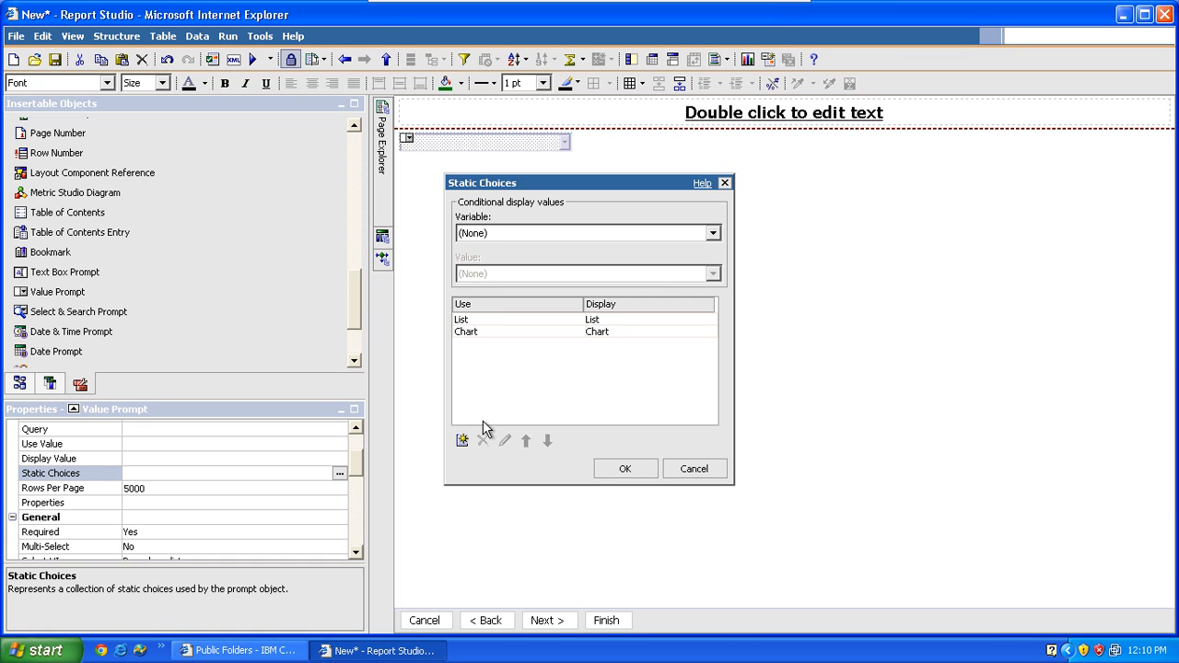
- Add a static choice with Both as its use and display value, and apply the value prompt's static choices
click(462, 441)
text(Both)
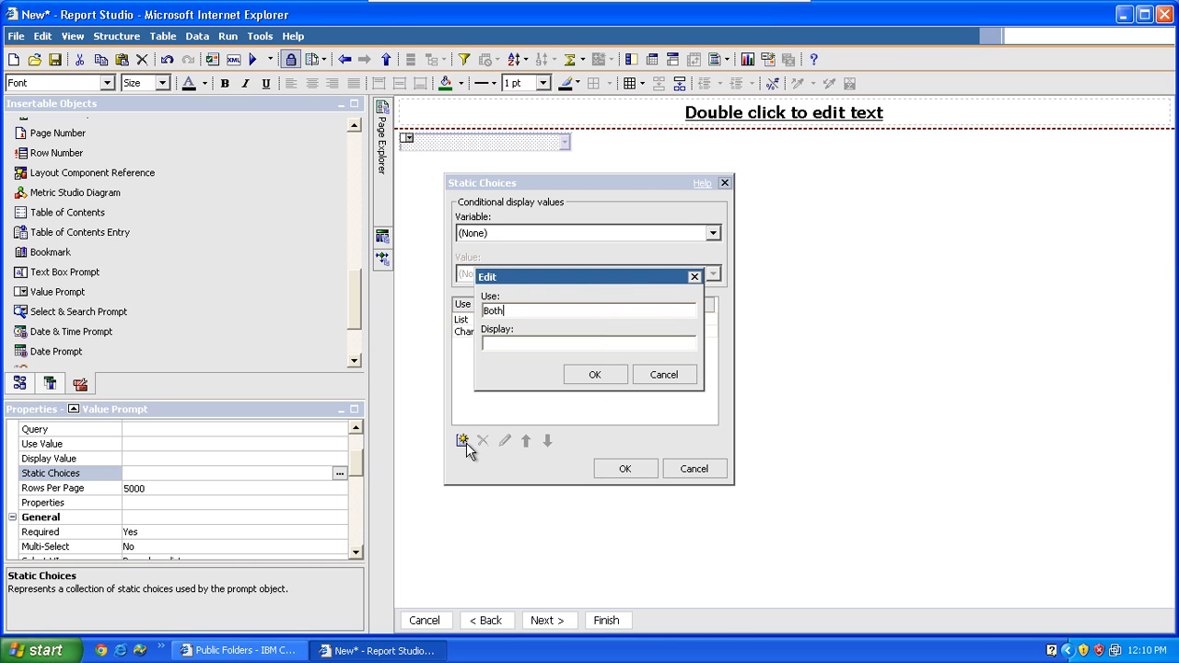
key(Tab)
text(Both)
click(595, 373)
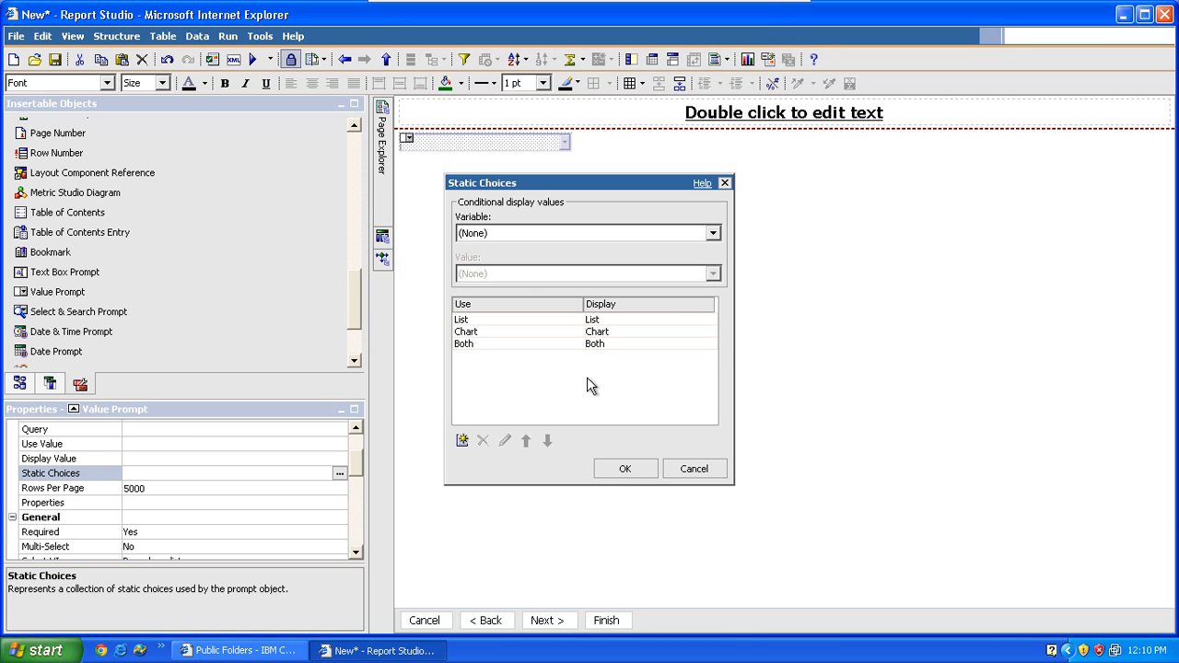
click(621, 471)
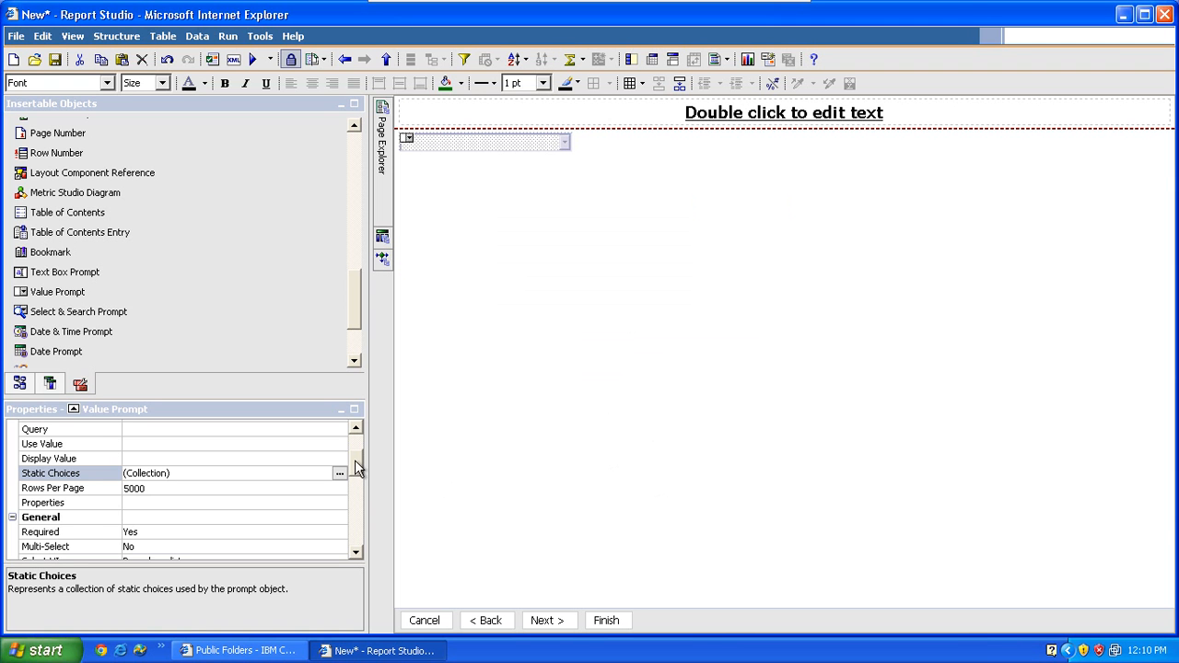
- Set the value prompt's Select UI to Radio button group
drag(355, 460, 355, 481)
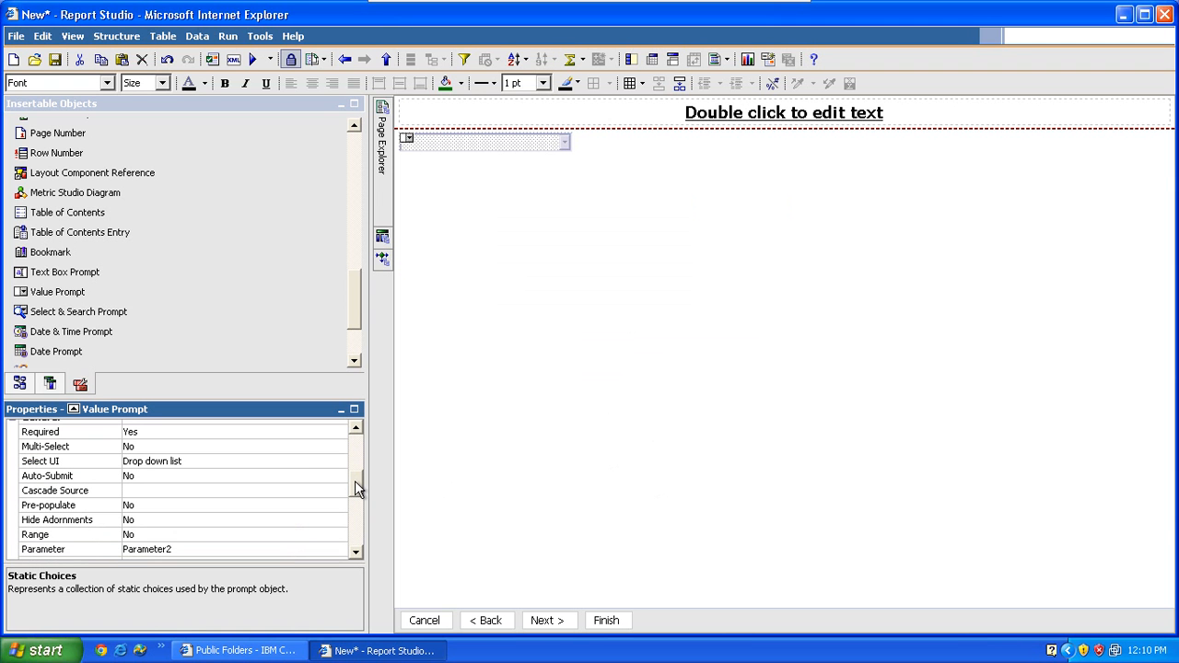
click(301, 460)
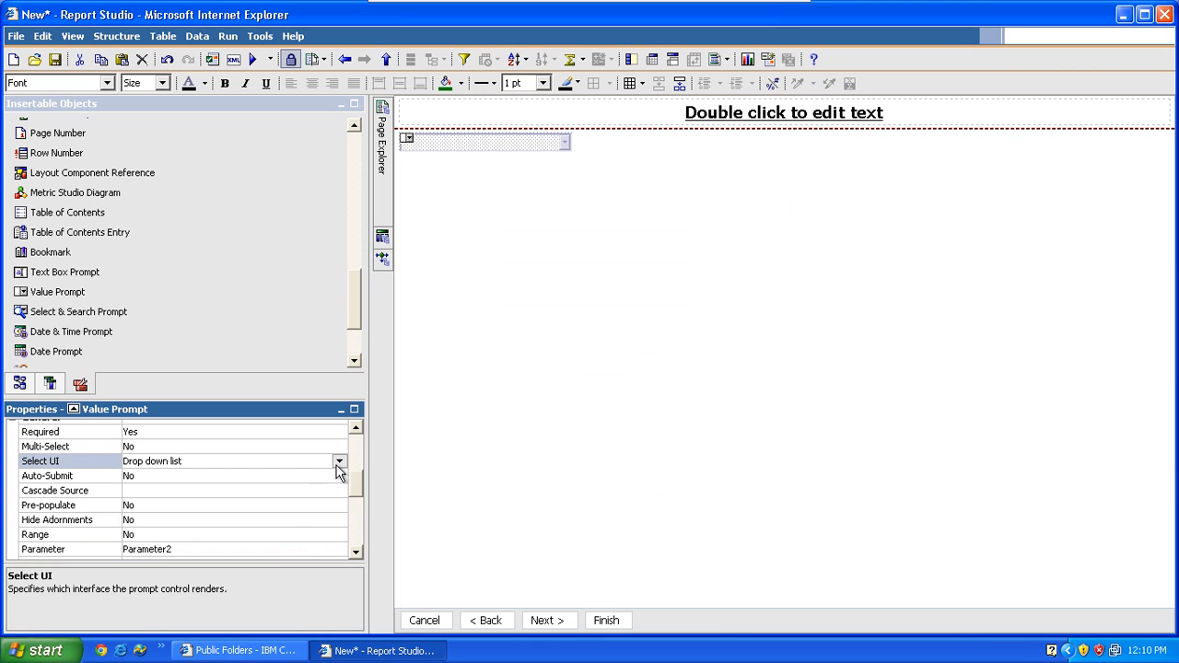
click(339, 465)
click(264, 499)
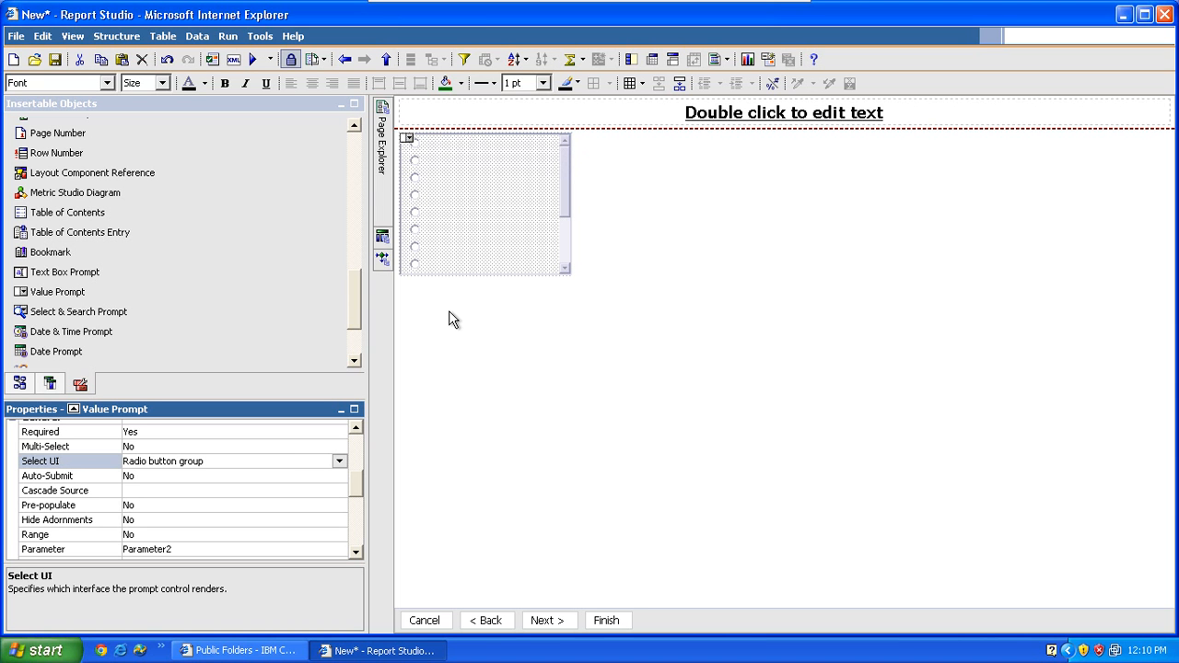
- Start a new string variable for conditional authoring, keeping its default name, and add the value List
mouse_move(385, 254)
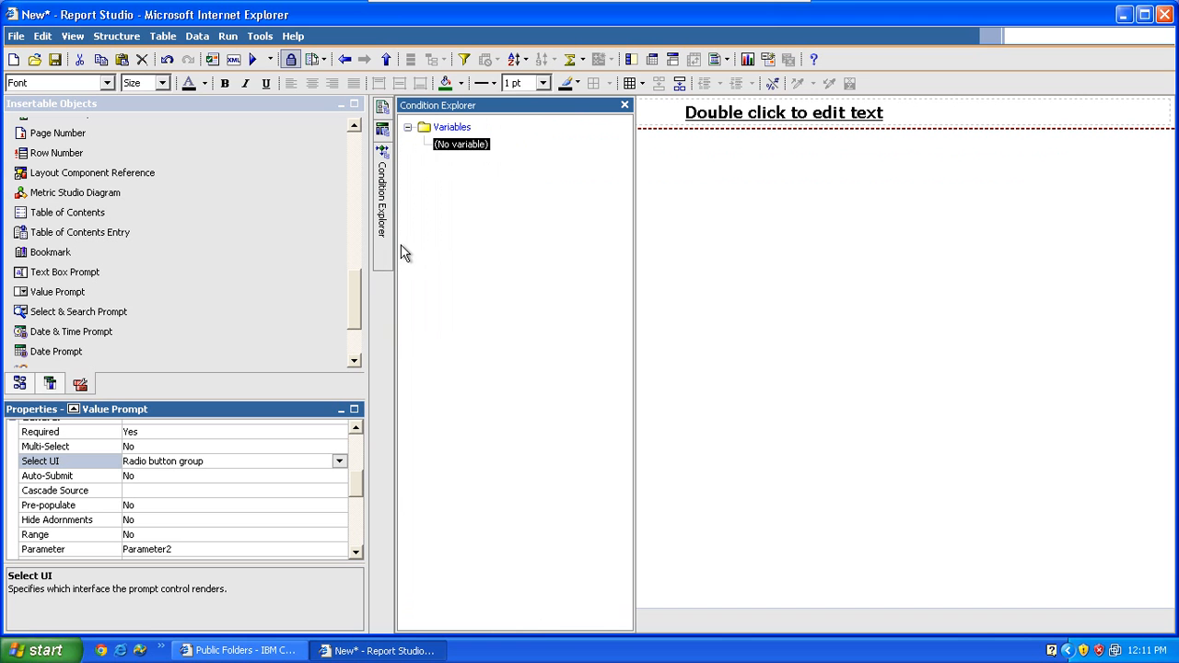
click(455, 129)
right_click(455, 129)
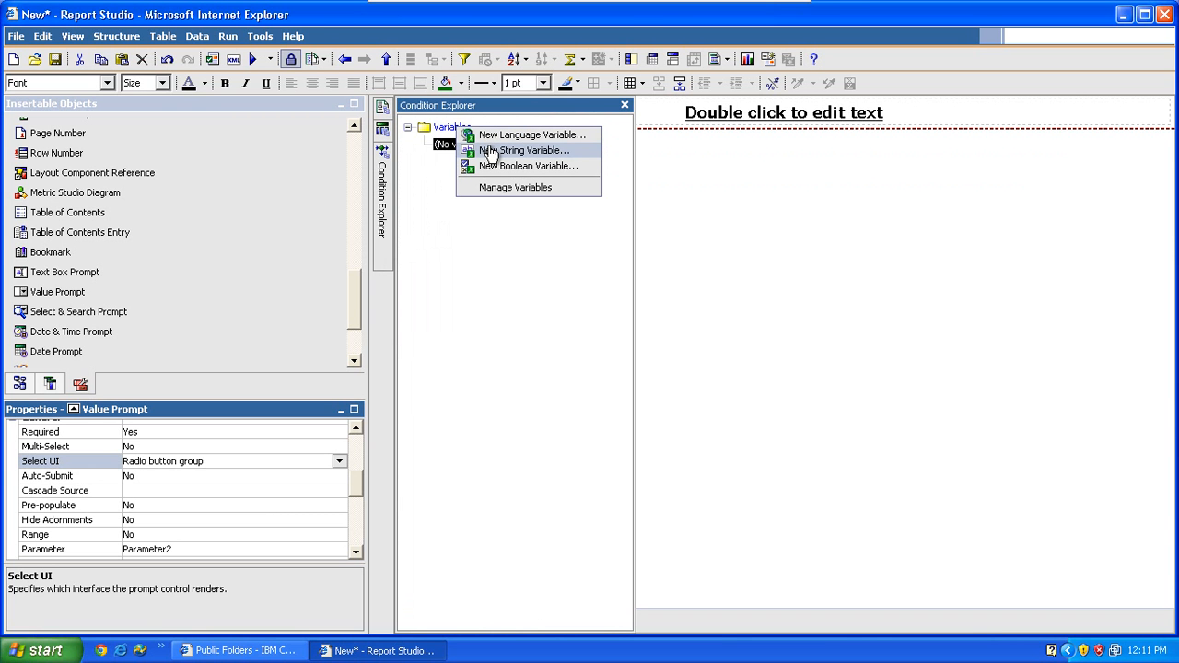
click(490, 153)
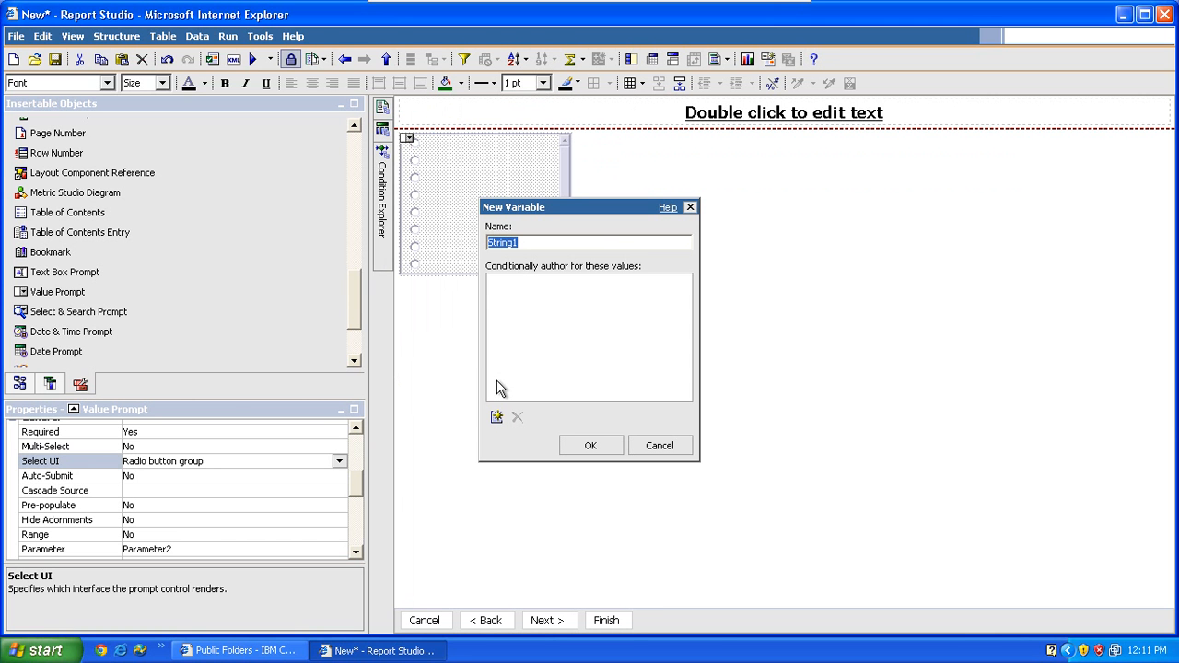
click(496, 417)
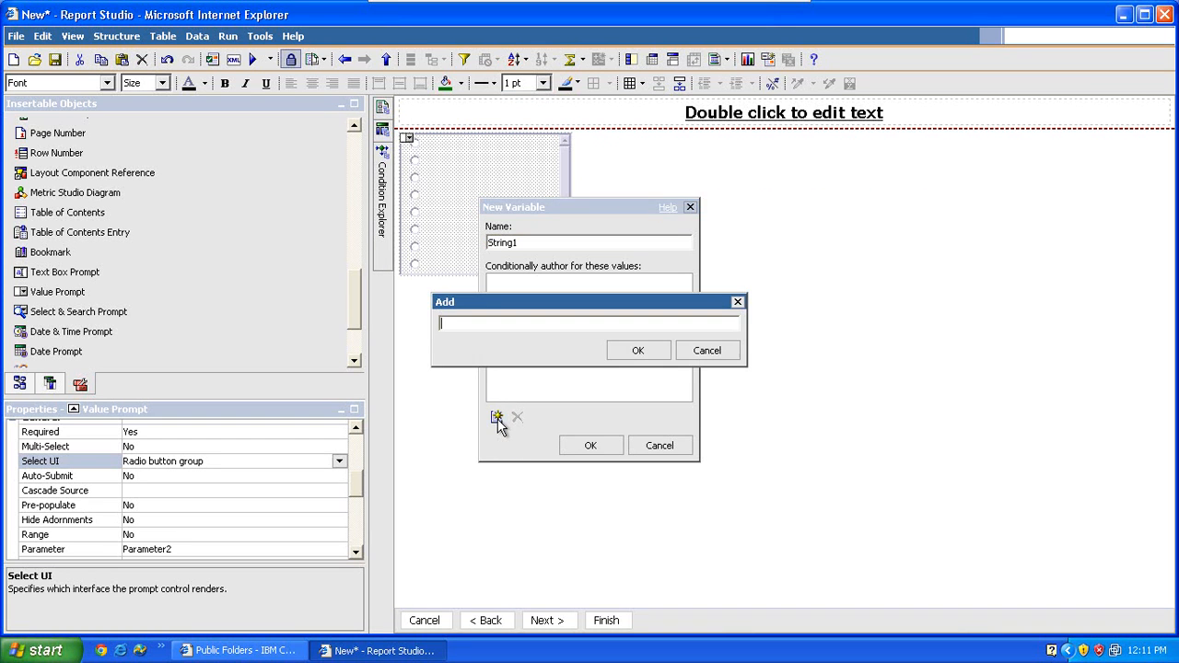
text(List)
click(635, 352)
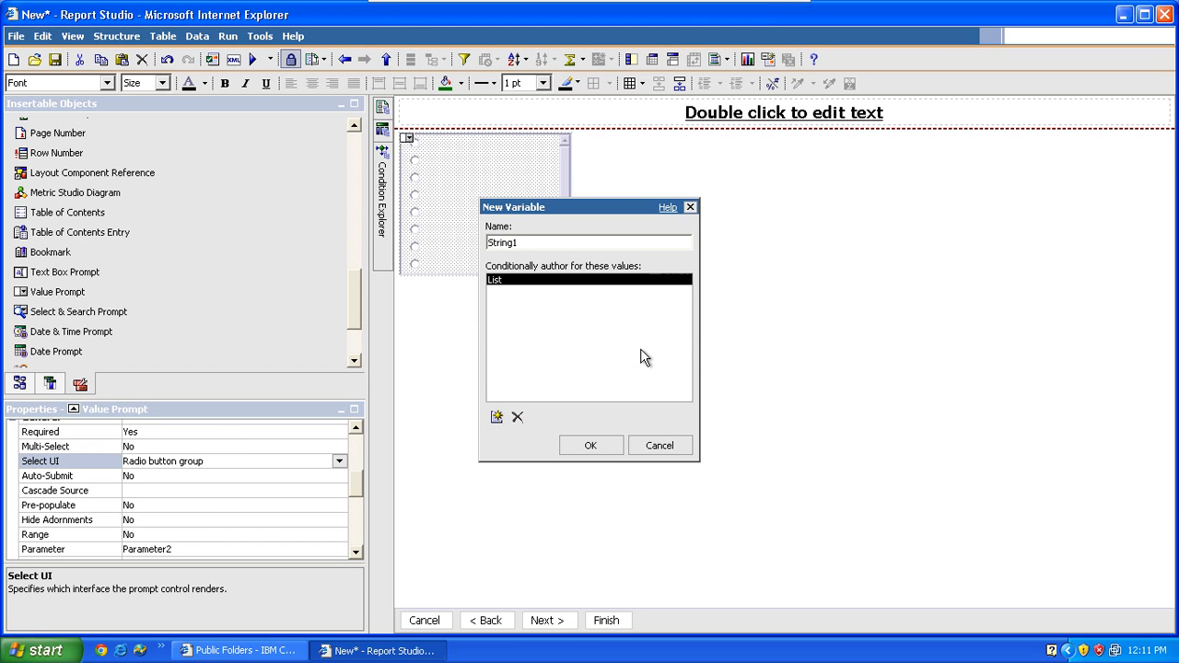
- Add the values Chart and Both to the string variable and accept its definition
click(496, 417)
text(Chart)
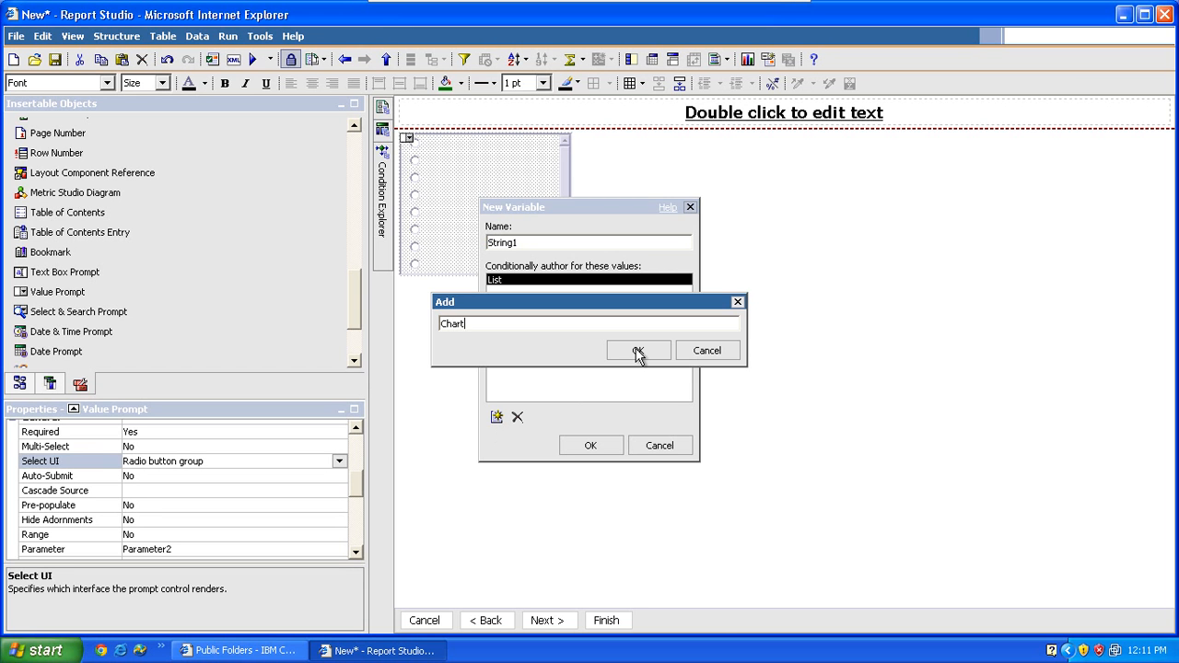
click(638, 352)
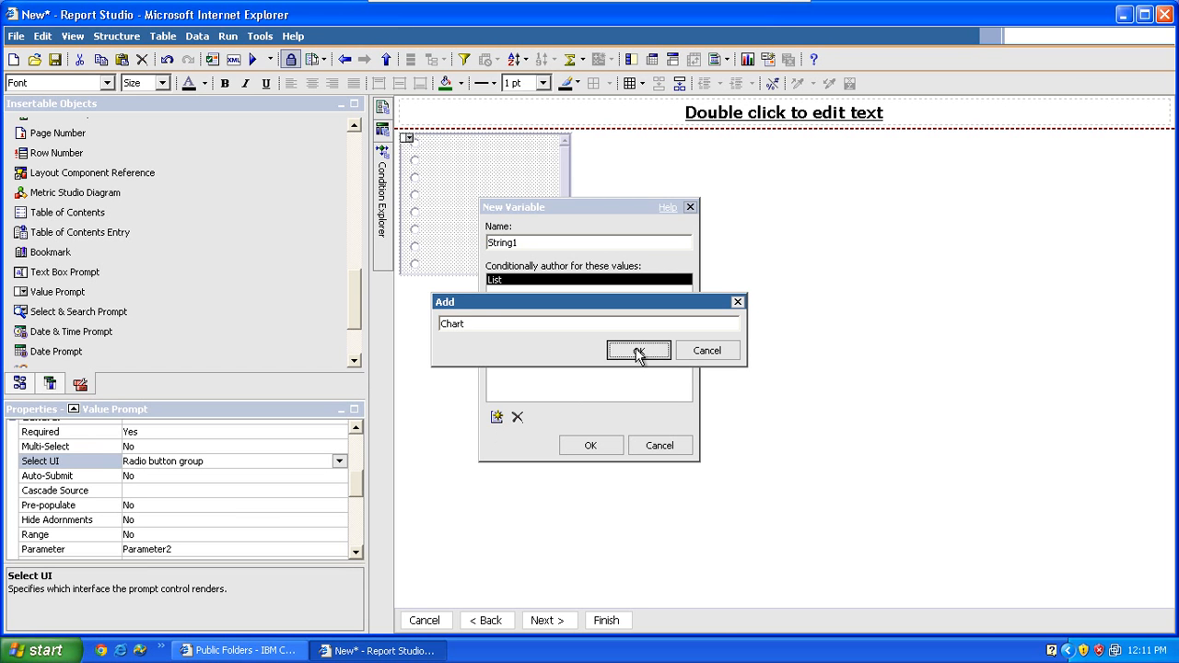
click(498, 419)
text(Both)
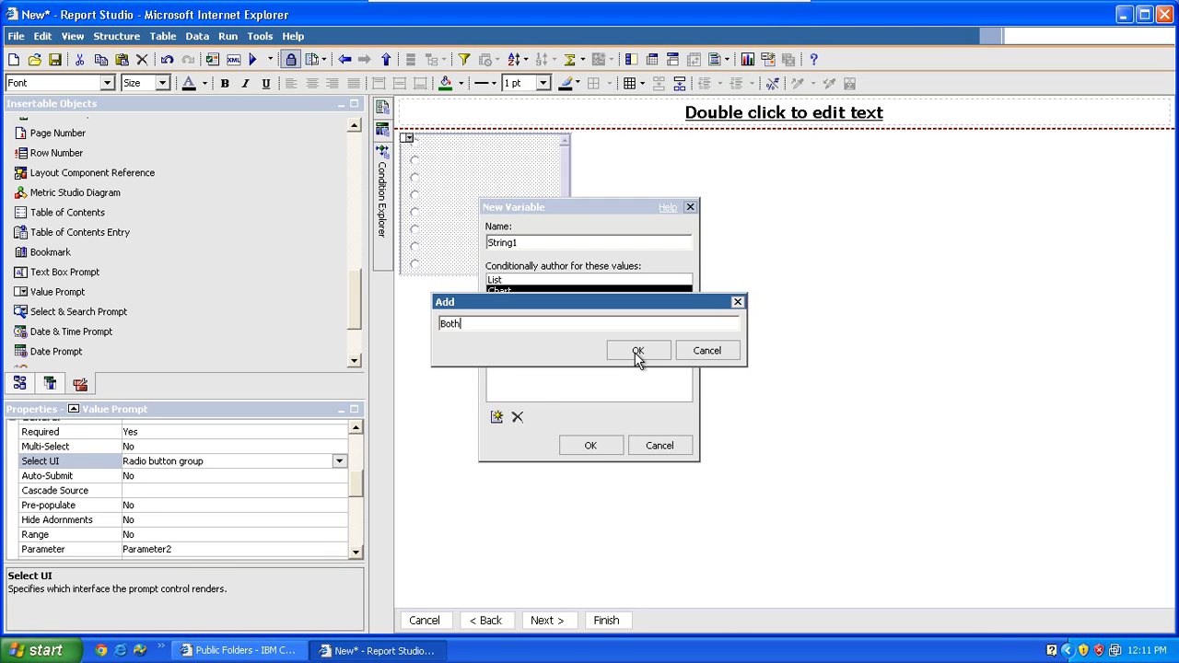
click(637, 352)
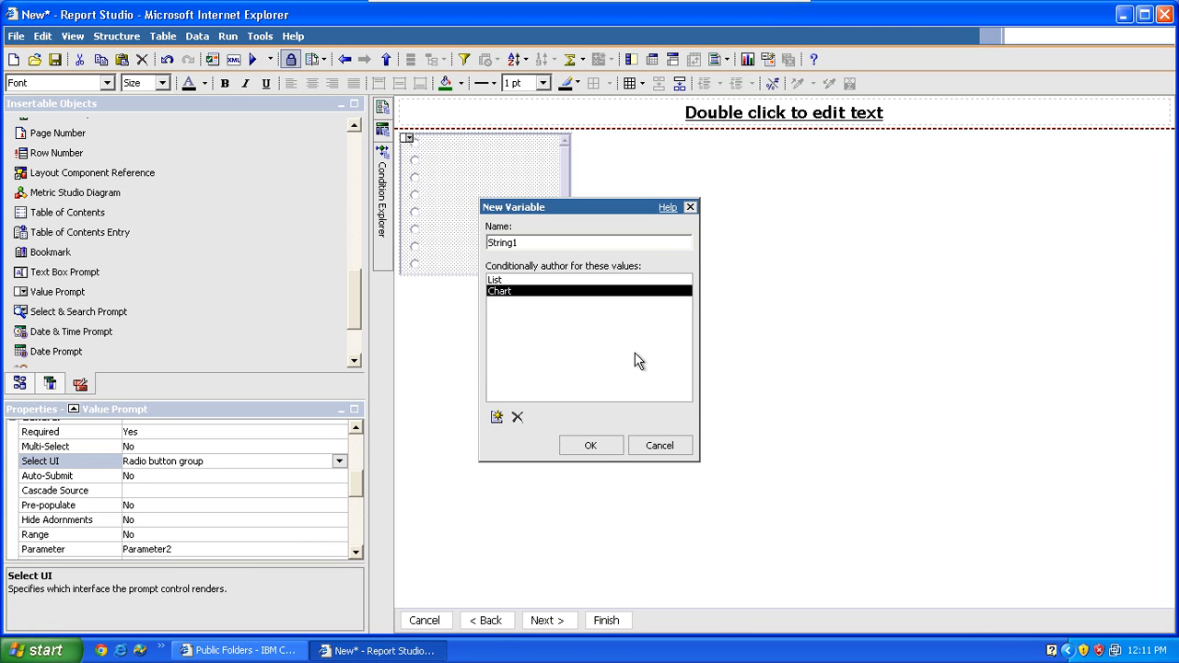
click(590, 447)
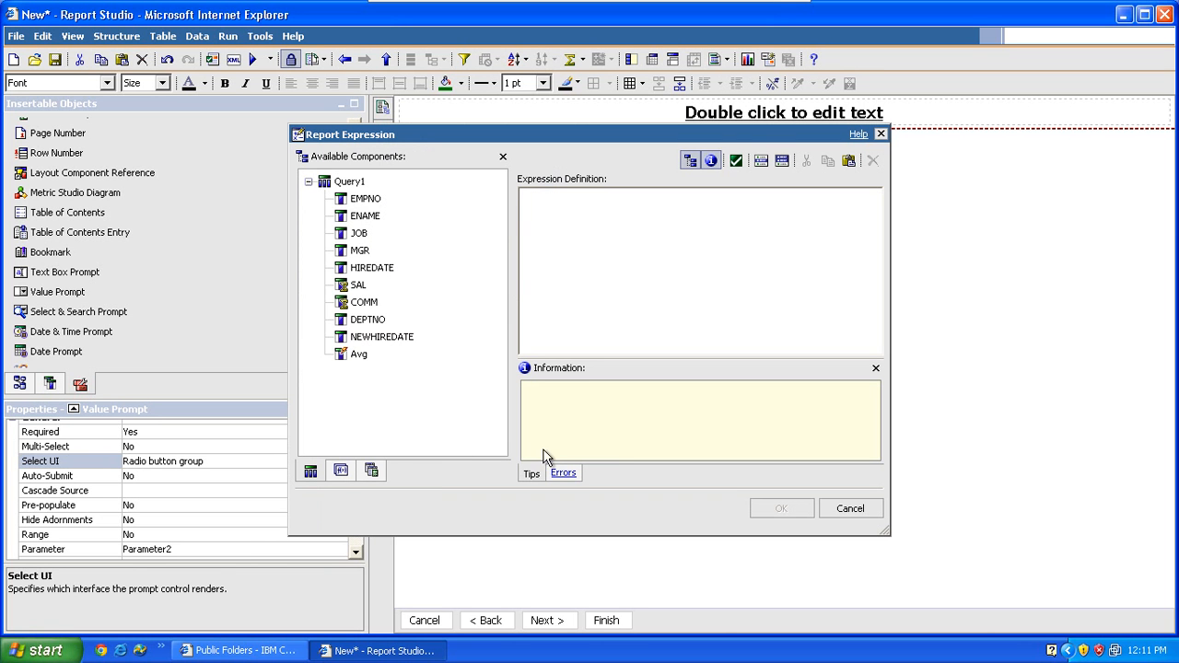
- Begin the variable's report expression as a case statement: when ParamDisplayValue('Parameter2')='List' then 'List'
click(372, 470)
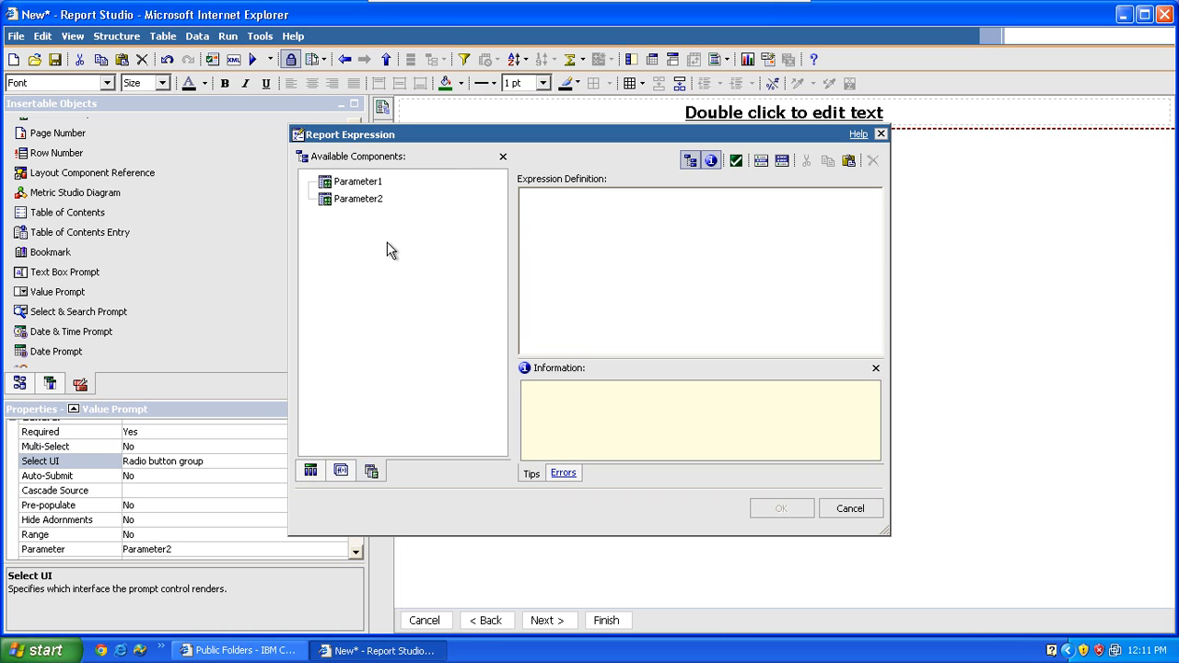
text(case)
key(Return)
text(when)
click(360, 199)
drag(359, 203, 569, 240)
text(='List' then 'List')
key(Return)
- Add a second condition to the case expression: when ParamDisplayValue('Parameter2')='Chart' then 'Chart'
text(when)
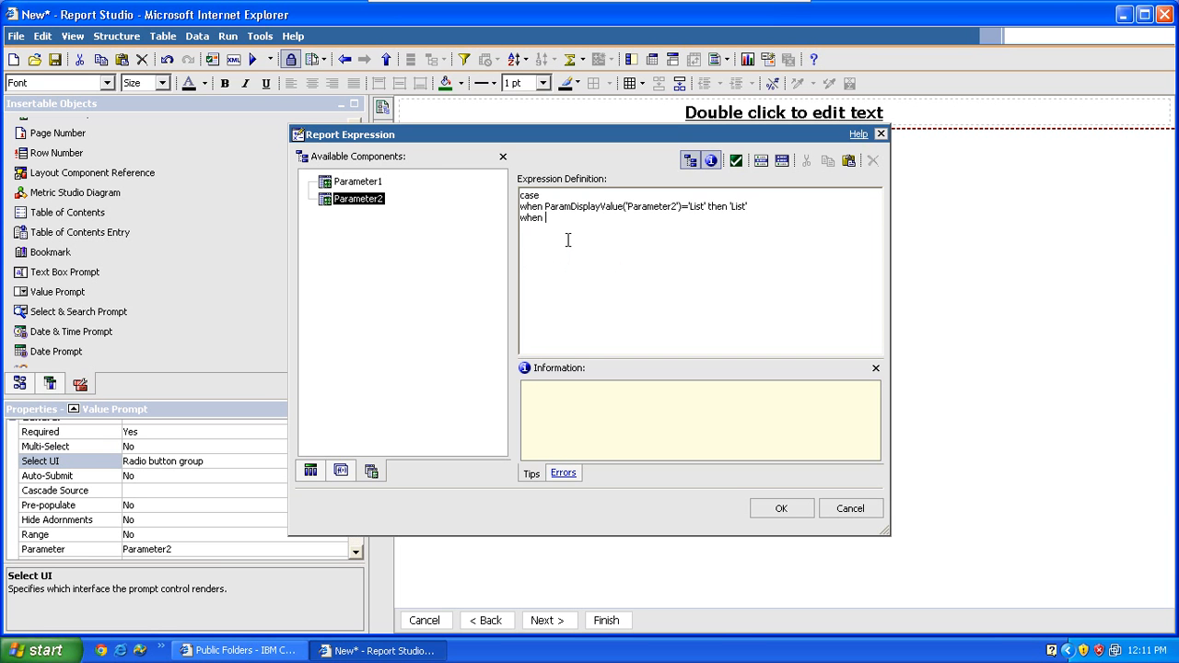
double_click(381, 200)
text(='Ch)
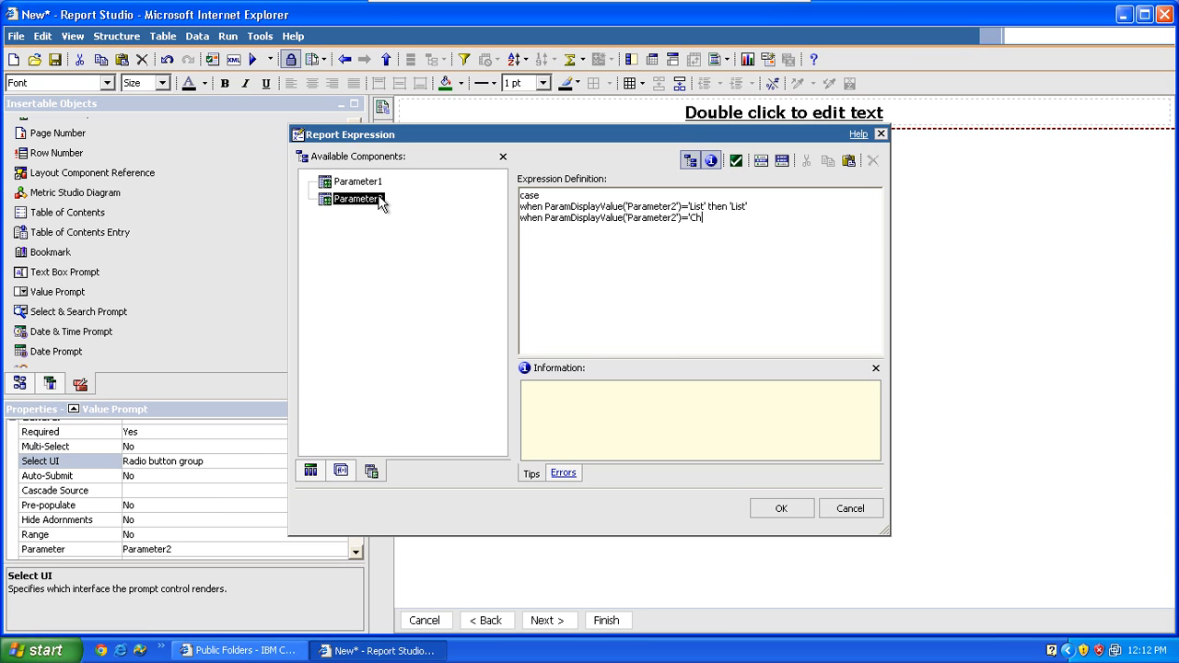
text(art' then 'Chart')
key(Return)
- Complete the case expression with else 'Both' and end, and accept it
text(else )
text('Both)
text(' )
text(end)
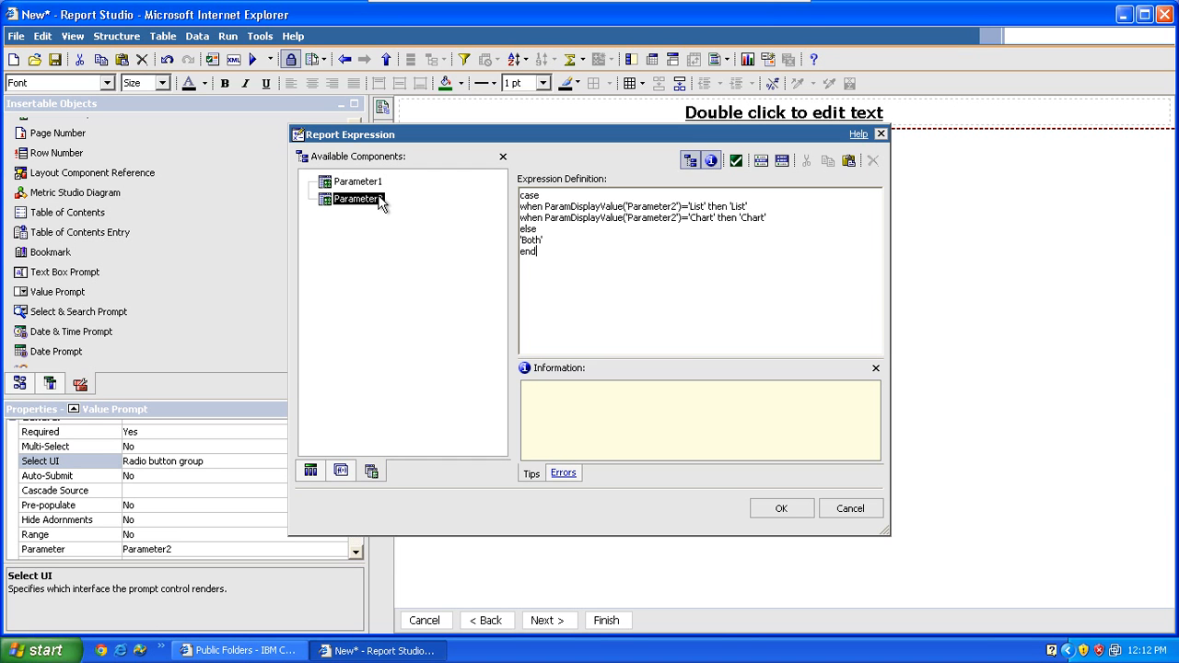
click(782, 509)
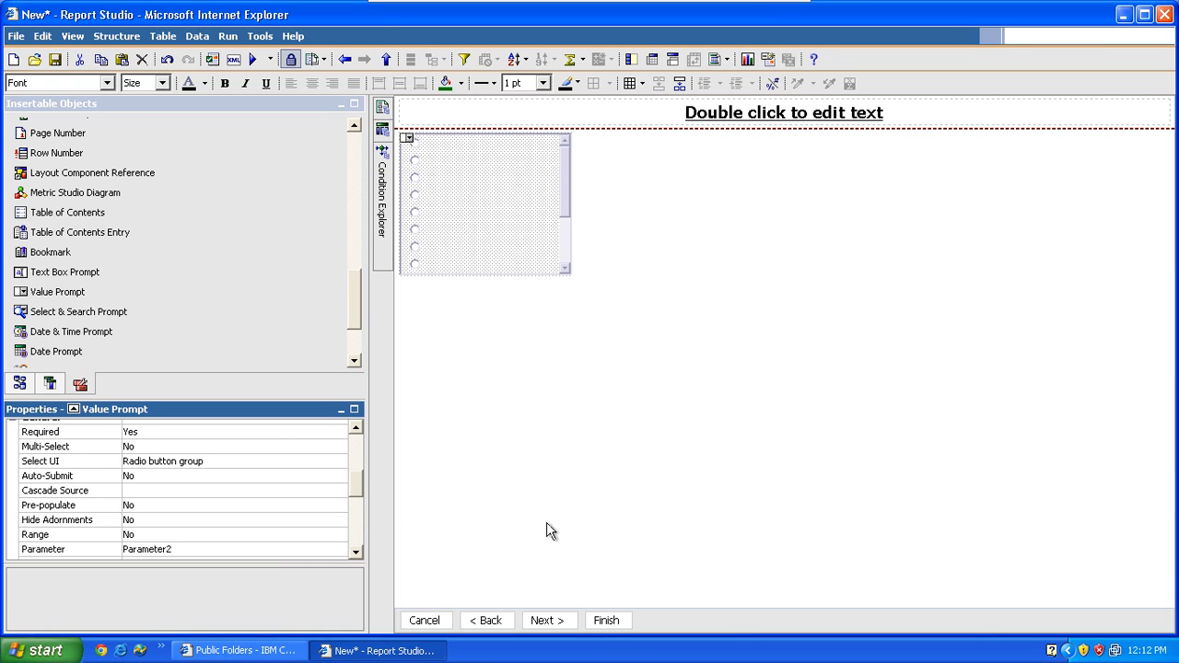
- Review the value prompt's static choices without changing them
drag(358, 481, 356, 453)
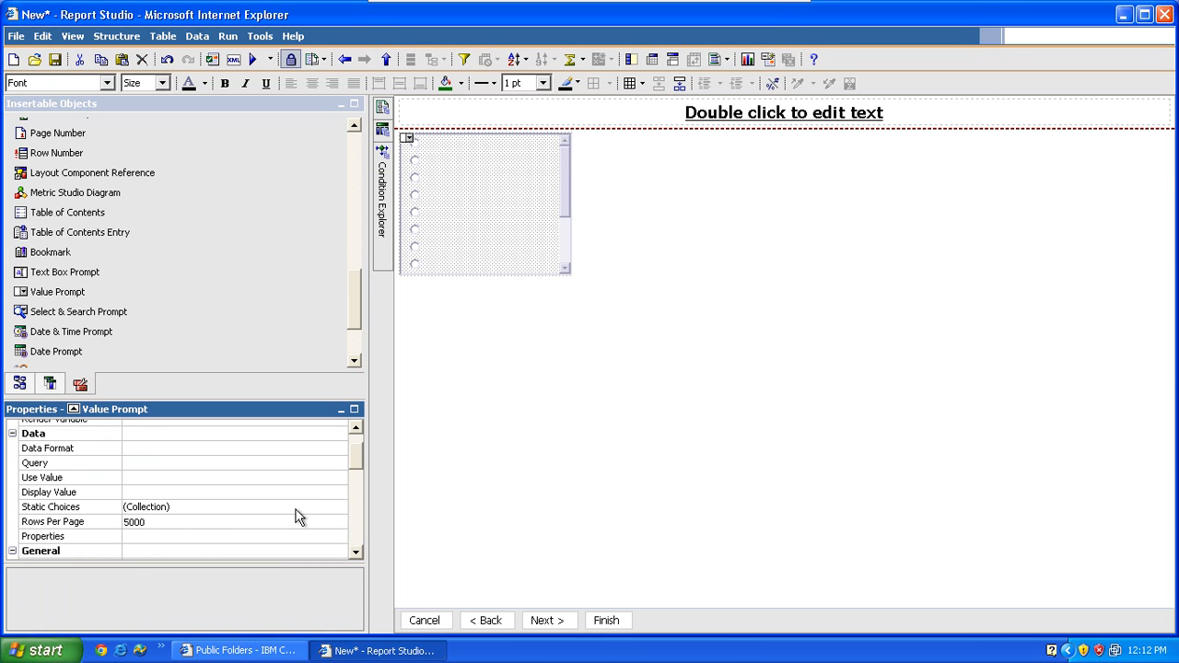
click(295, 509)
click(339, 509)
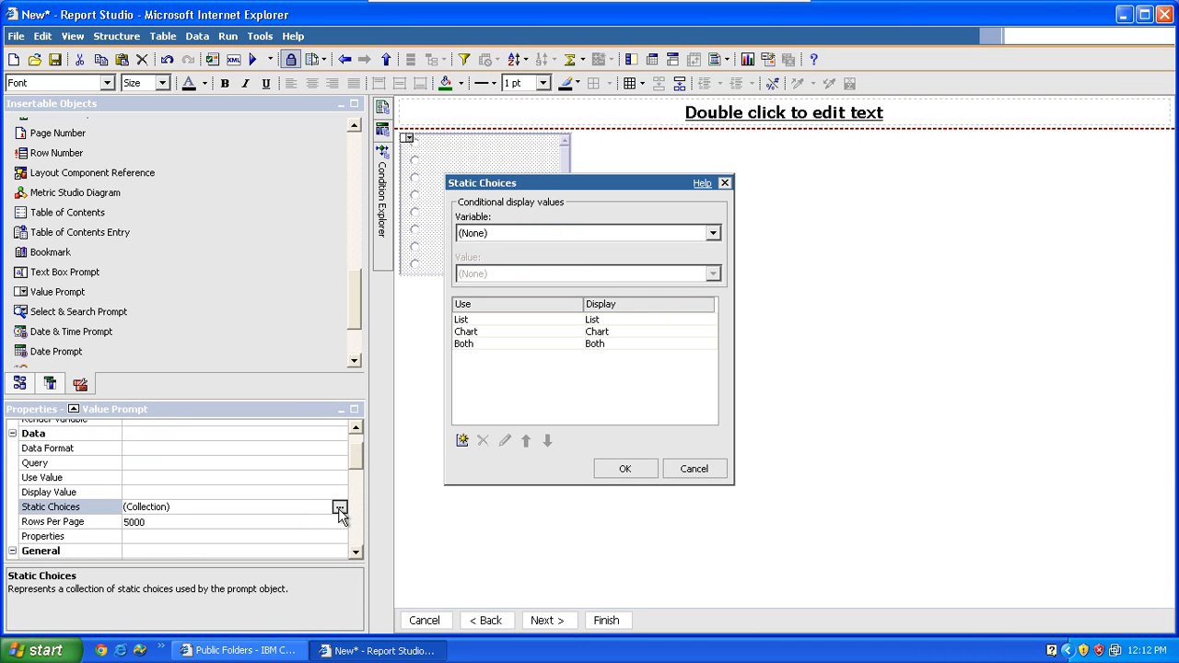
click(695, 470)
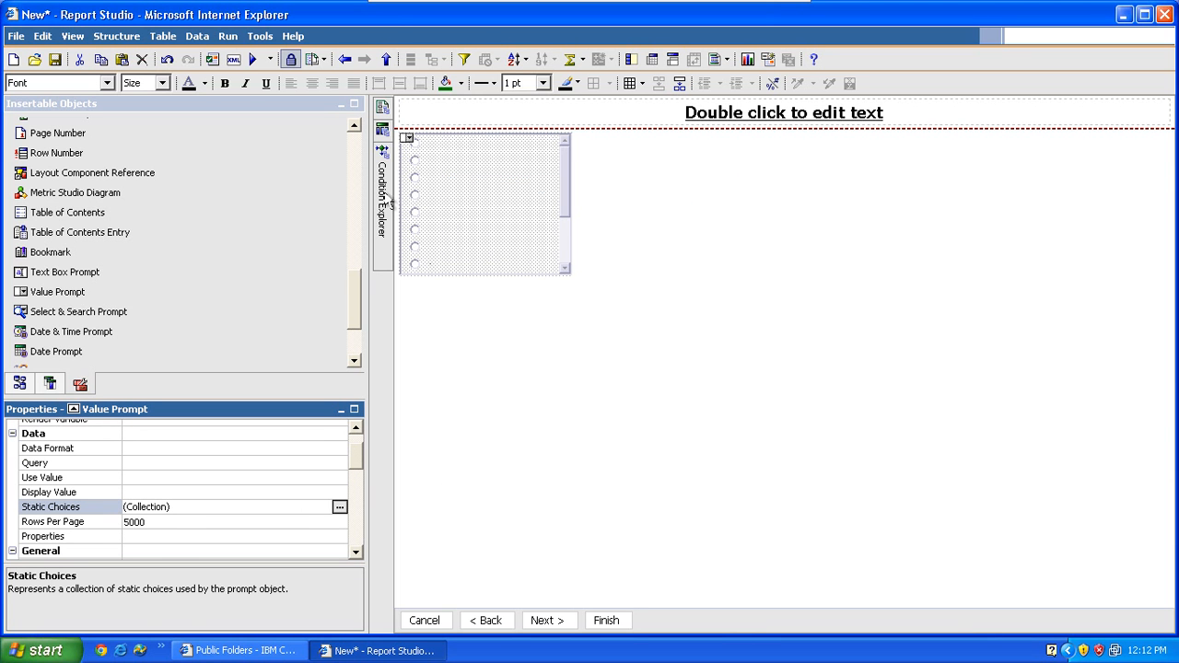
- Switch from the prompt page to the report page Page1
mouse_move(385, 200)
mouse_move(383, 109)
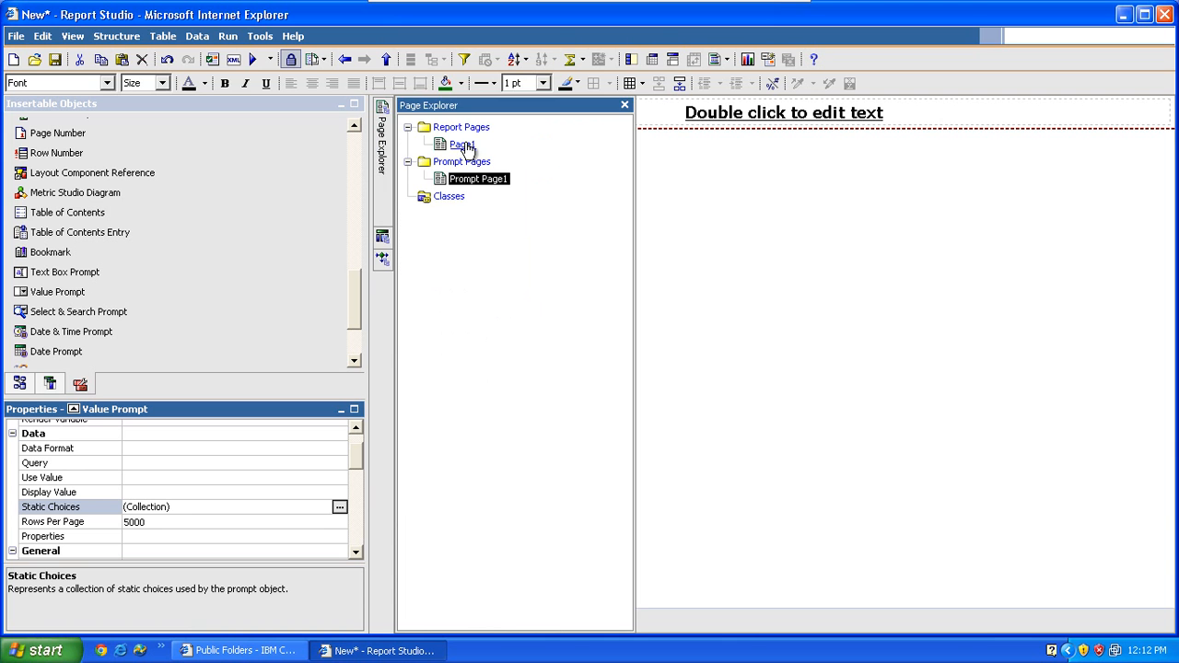
click(464, 145)
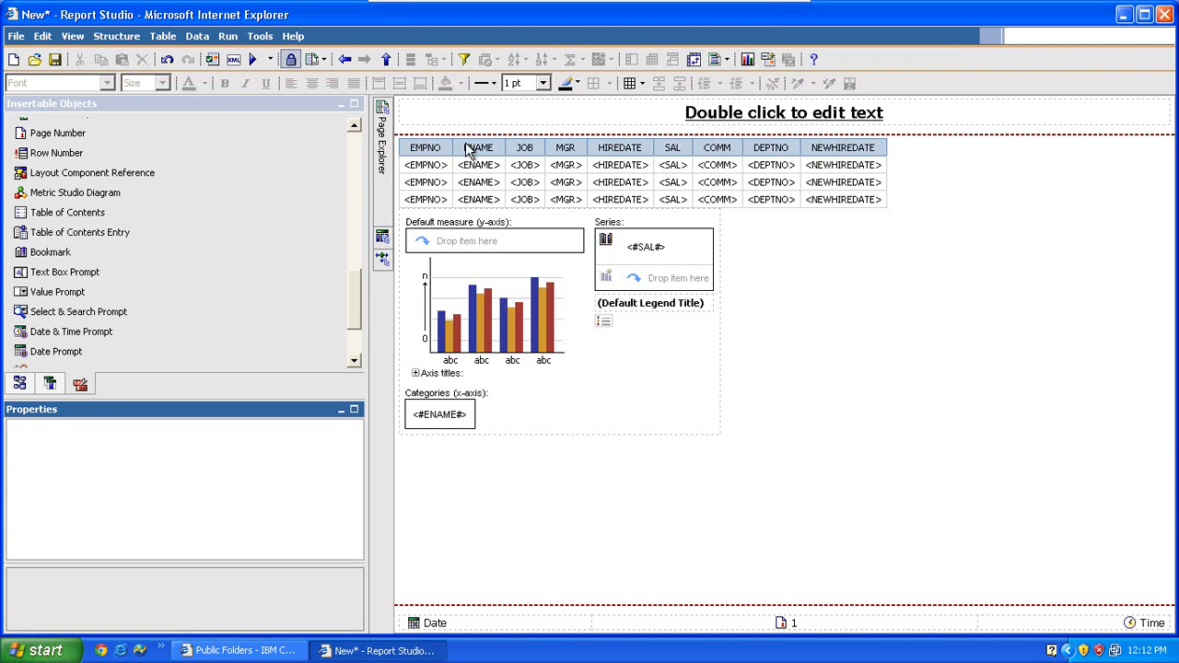
- Set the whole list's render variable to String1, rendering it only for List and Both
click(424, 177)
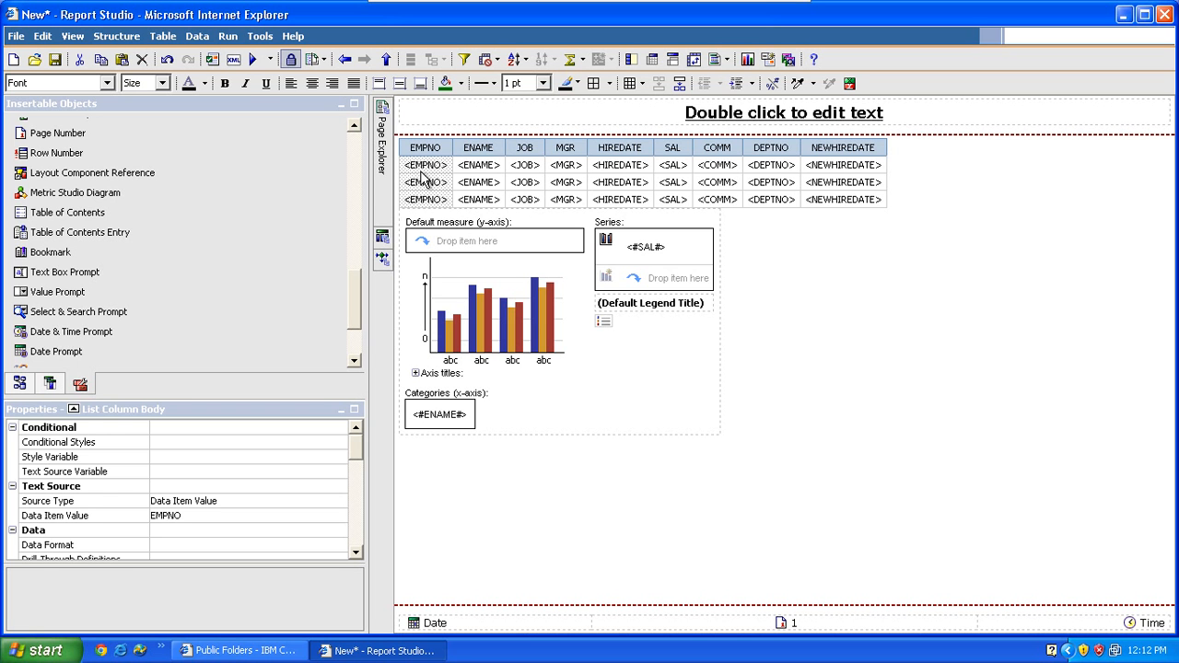
click(80, 414)
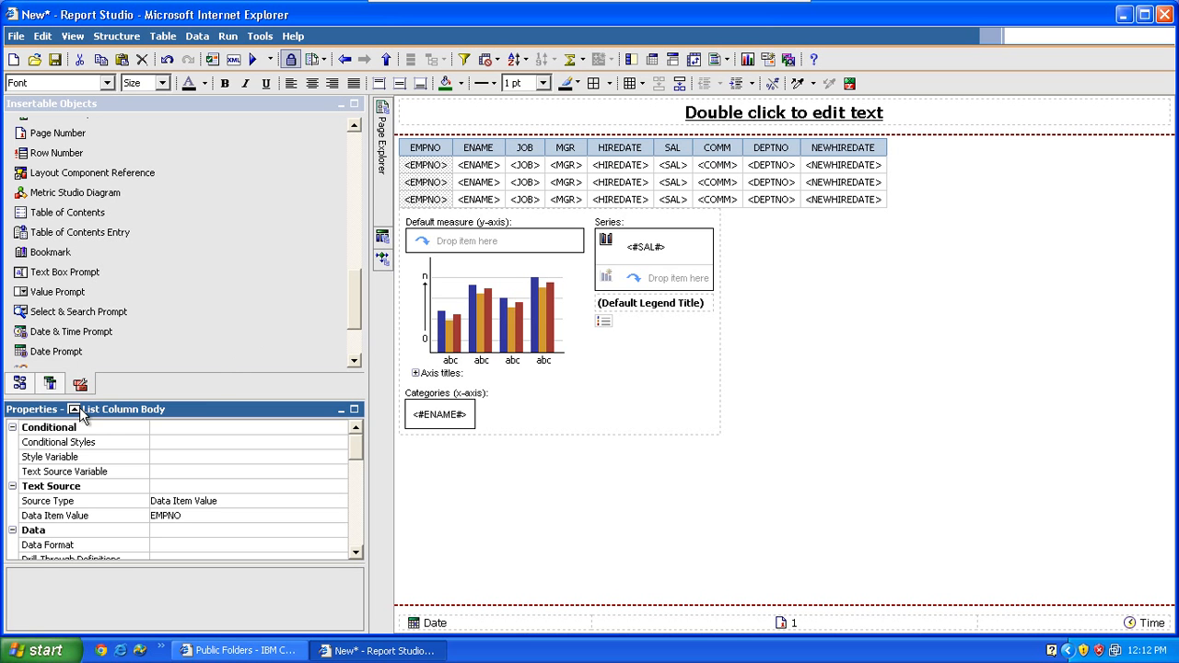
click(78, 412)
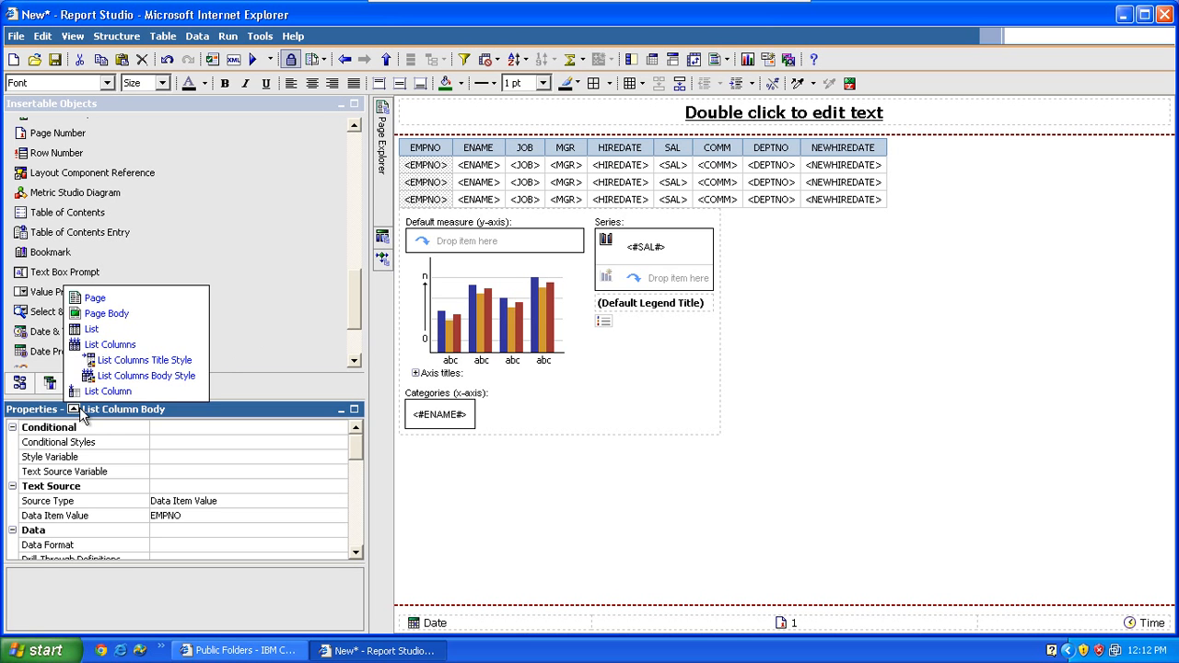
click(92, 330)
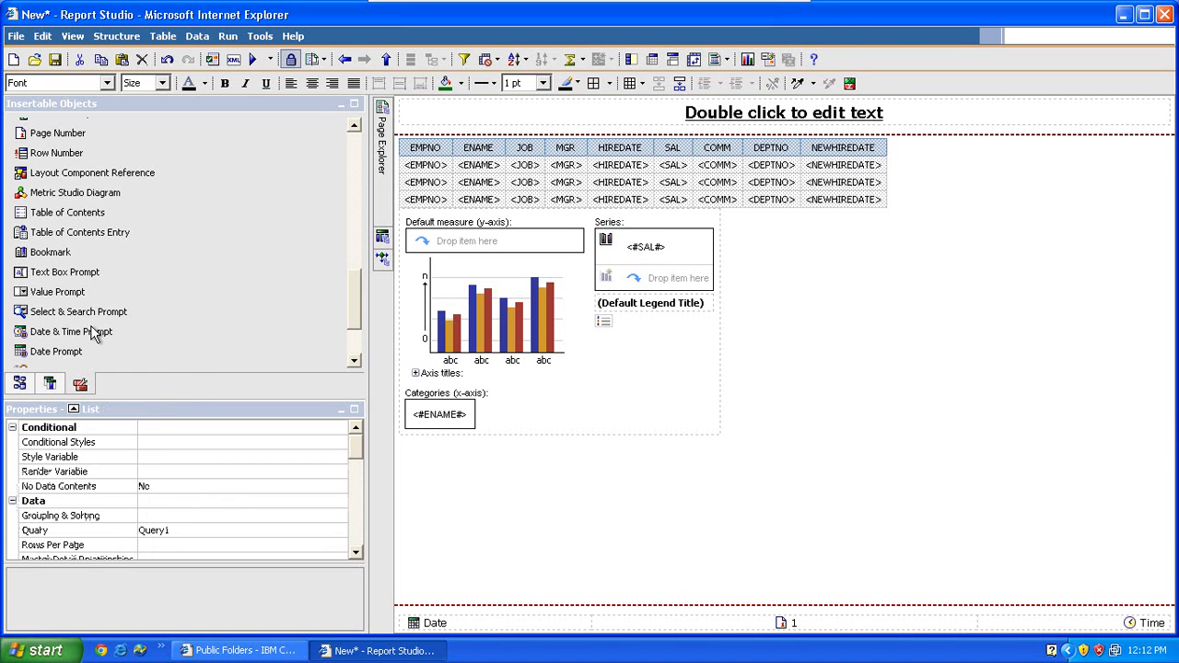
click(173, 475)
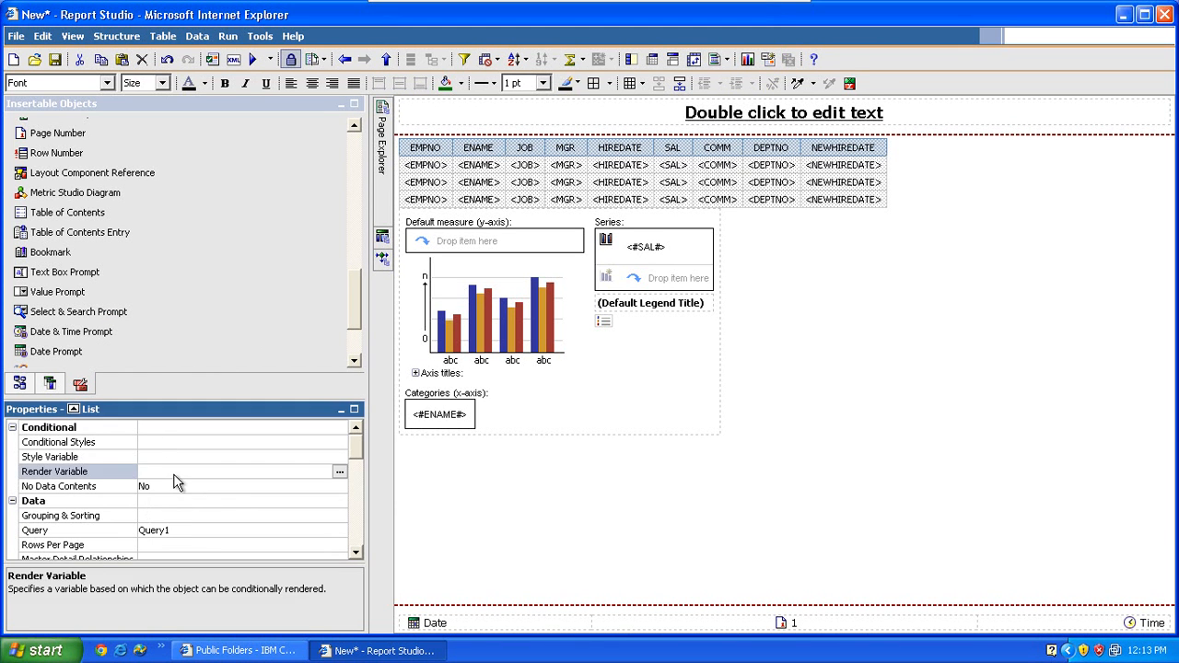
click(339, 471)
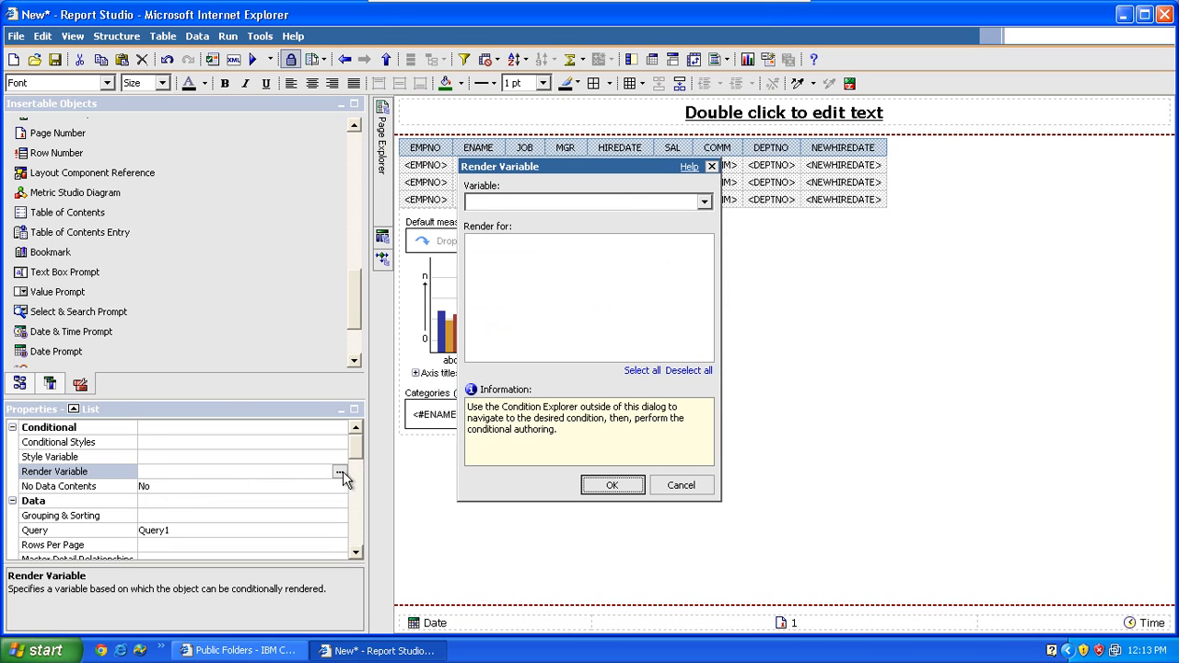
click(705, 201)
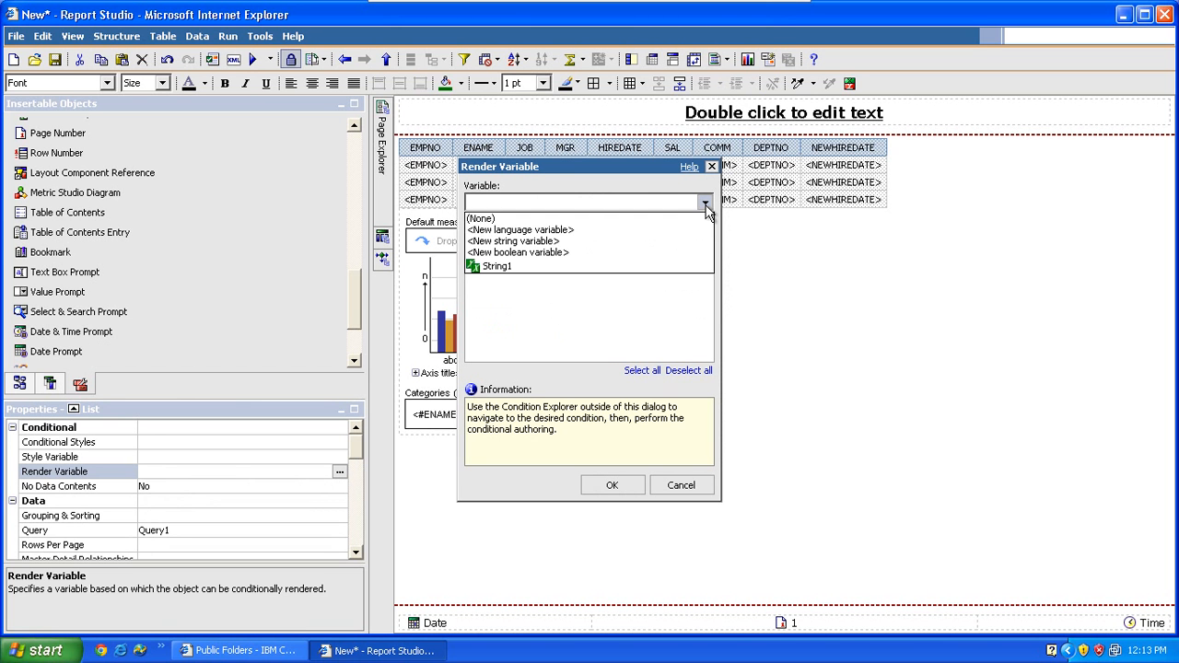
click(599, 267)
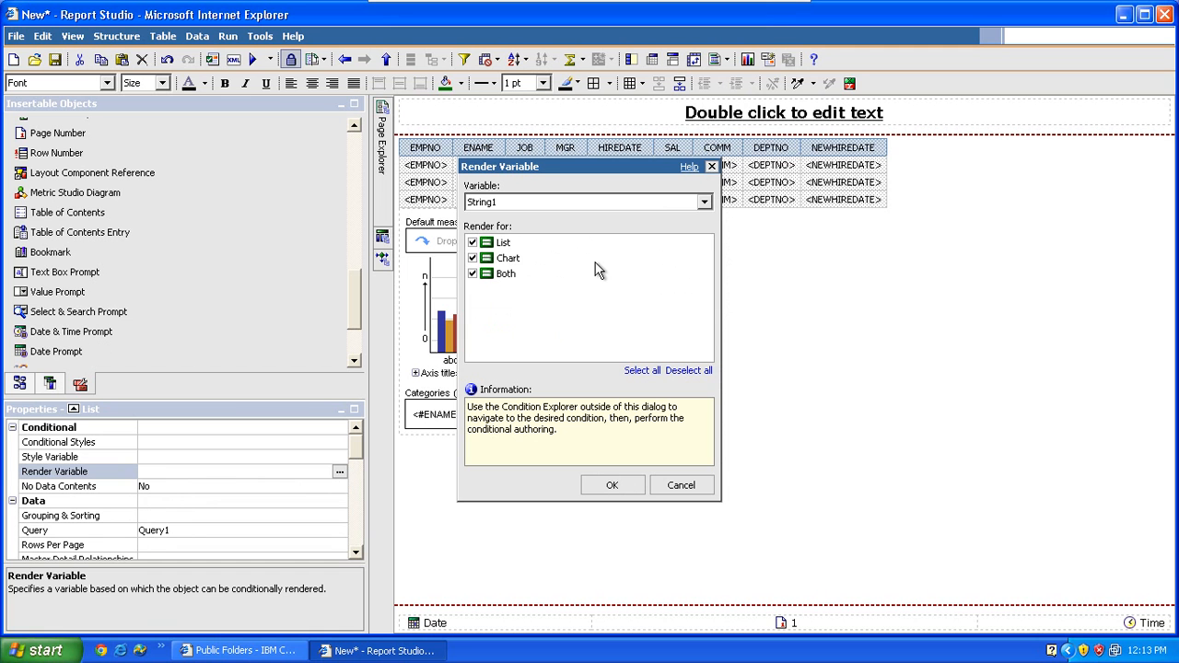
click(473, 259)
click(607, 486)
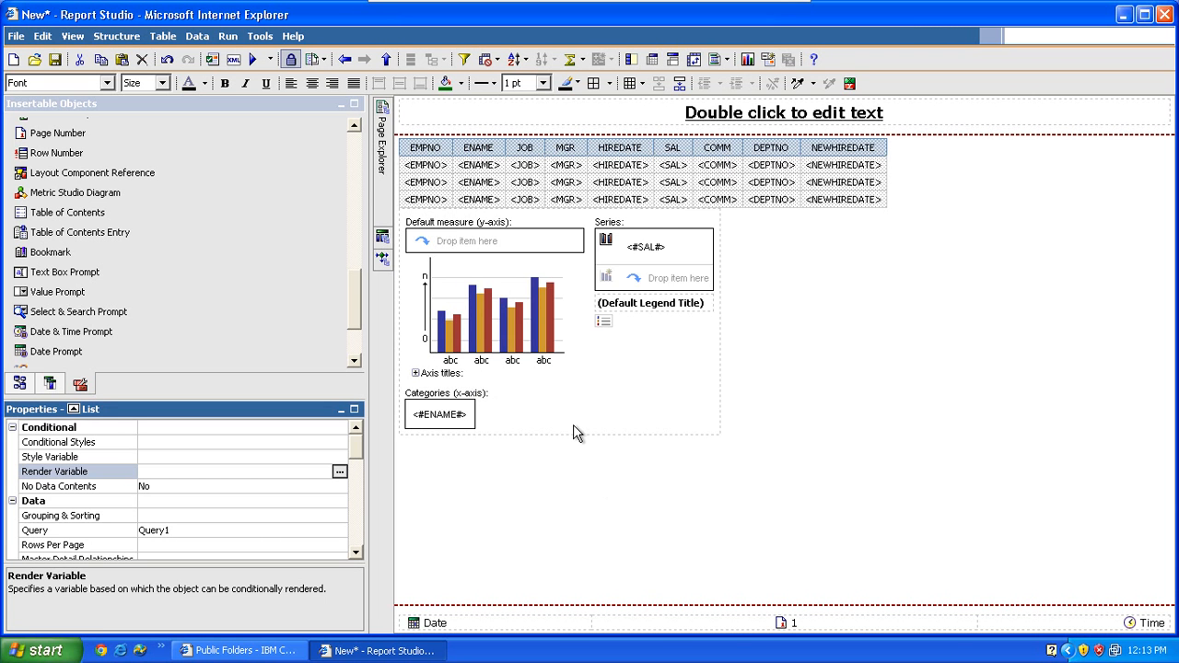
- Set the combination chart's render variable to String1, rendering it only for Chart and Both
click(494, 421)
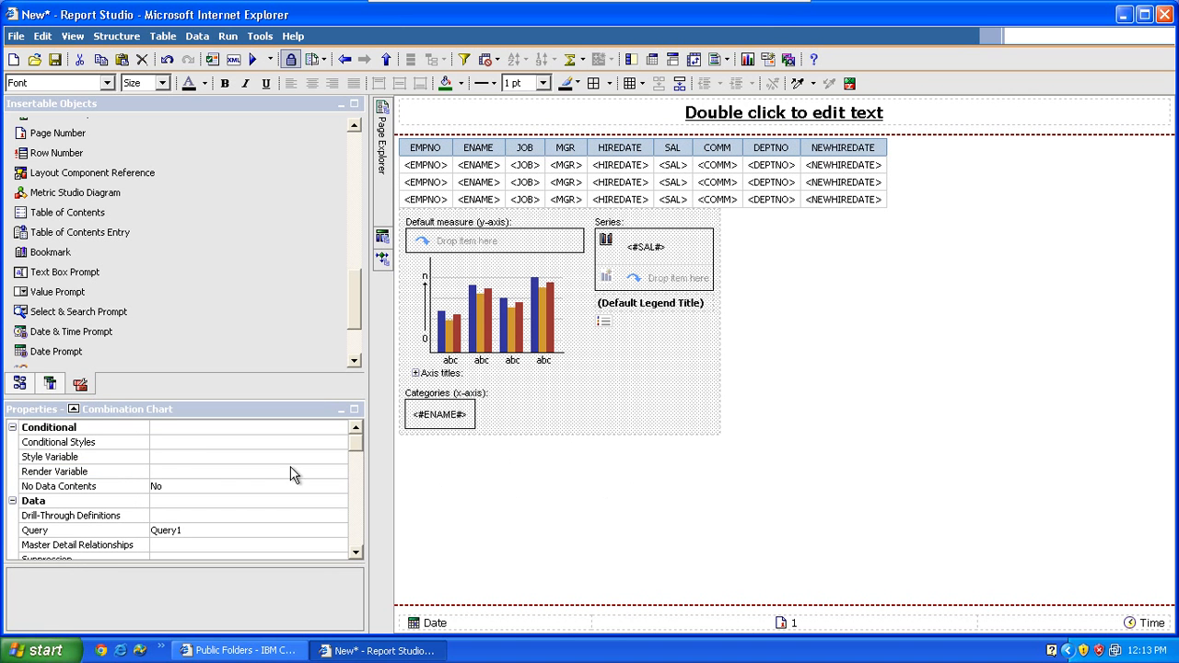
click(179, 472)
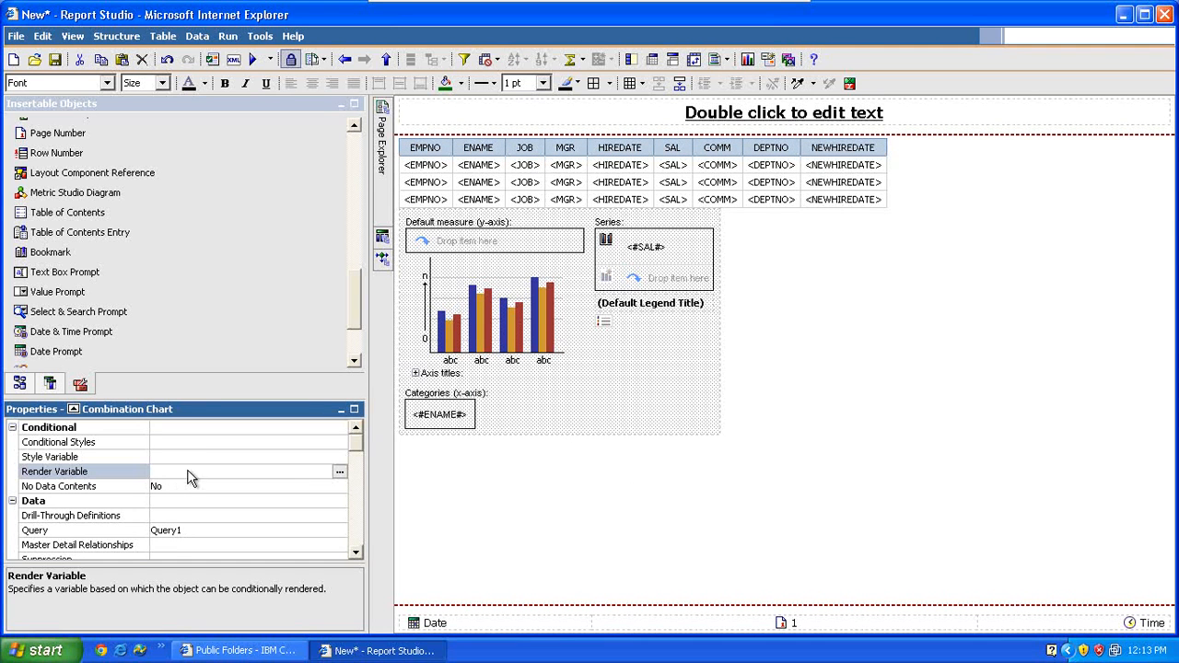
click(339, 473)
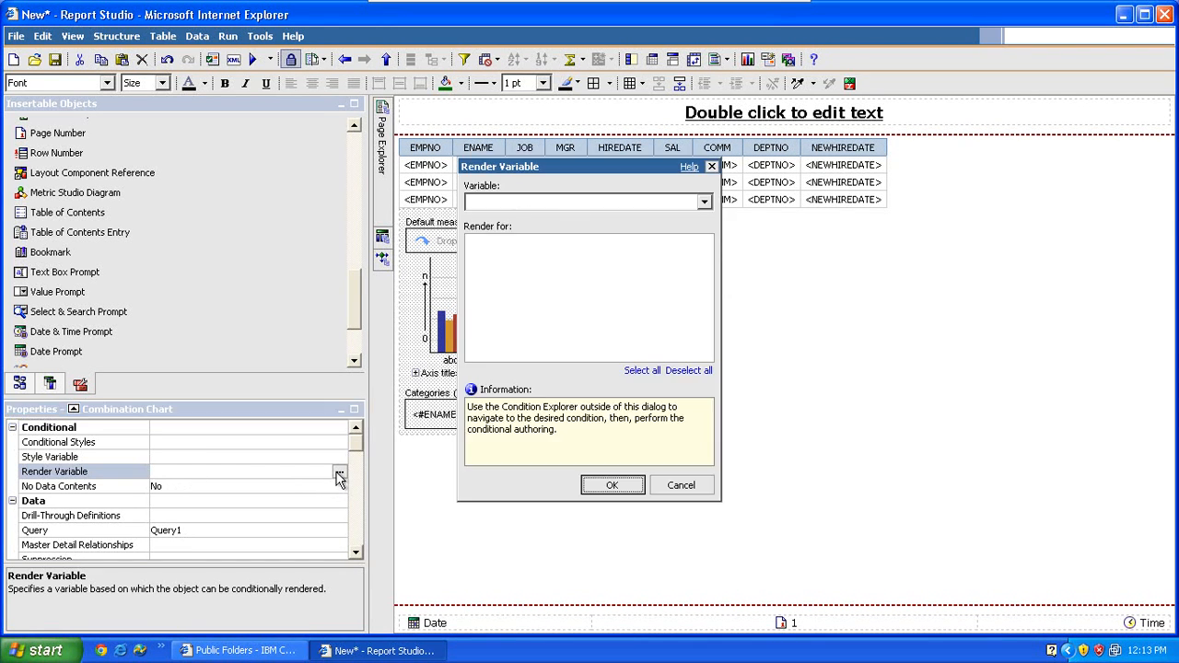
click(559, 205)
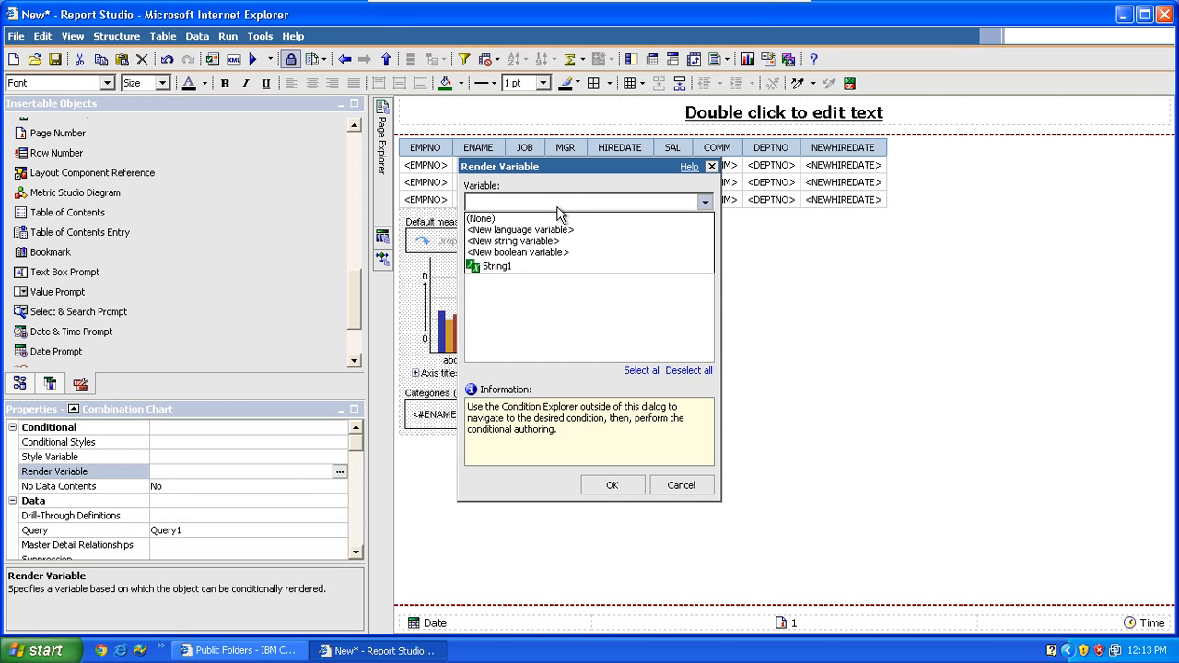
click(509, 266)
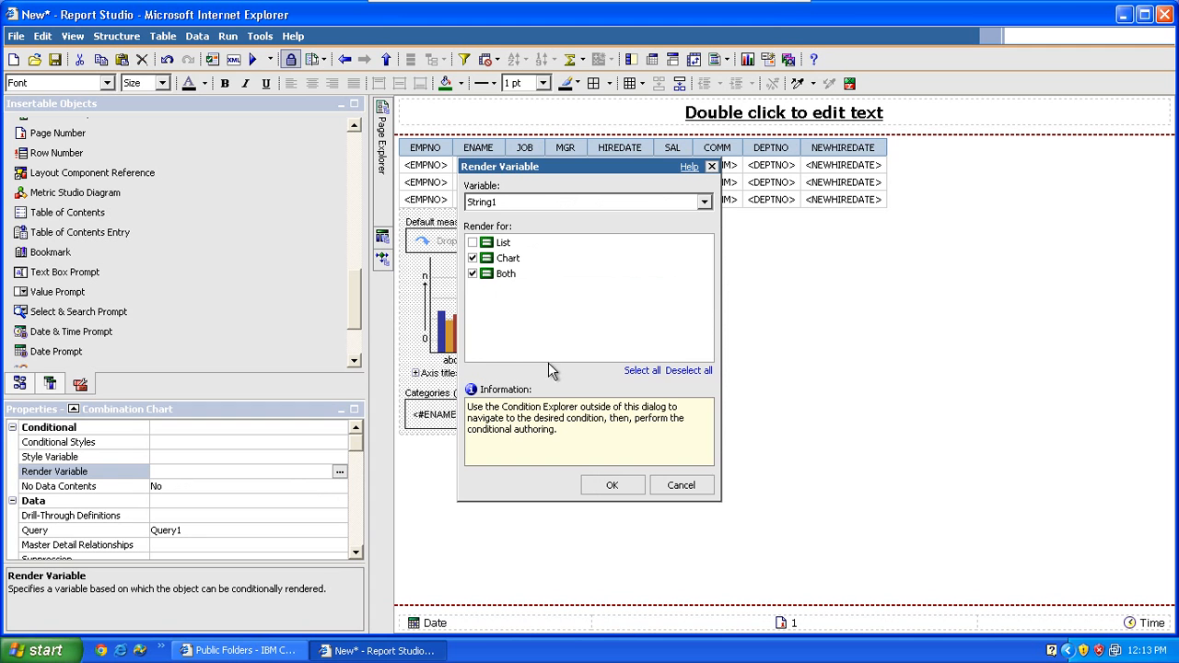
click(612, 485)
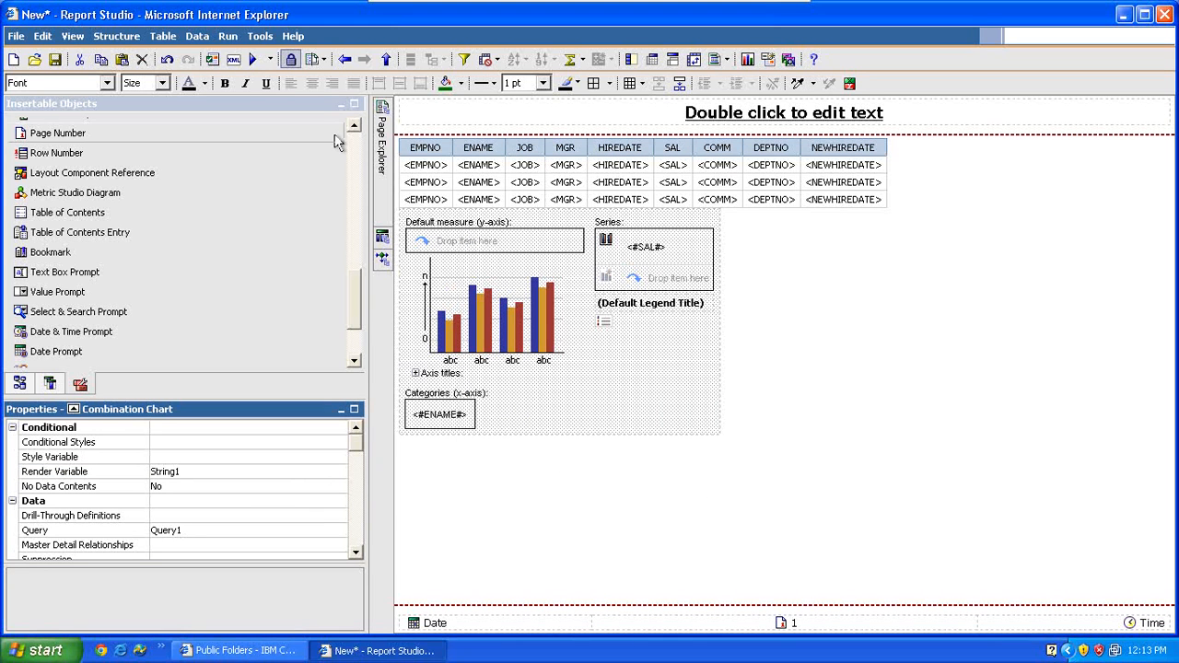
- Run the report and finish the prompt with the Chart option chosen
click(253, 60)
double_click(309, 115)
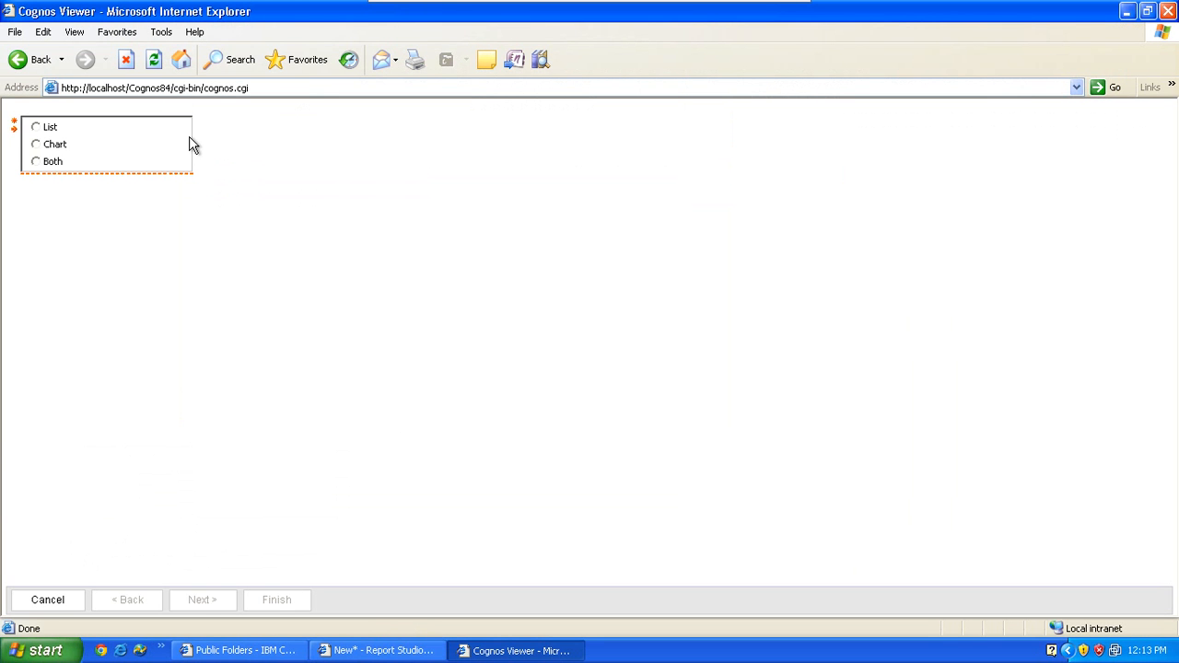
click(39, 146)
click(277, 600)
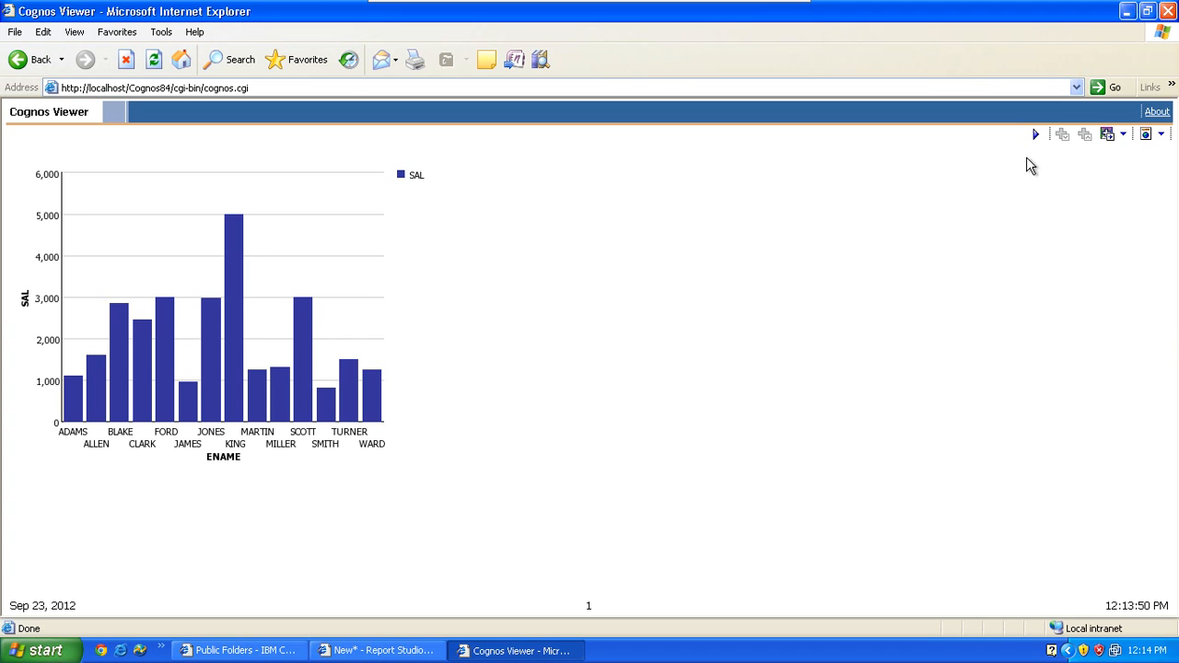
- Rerun the report with the List option, and close the viewer at the prompt for Parameter1
click(1036, 136)
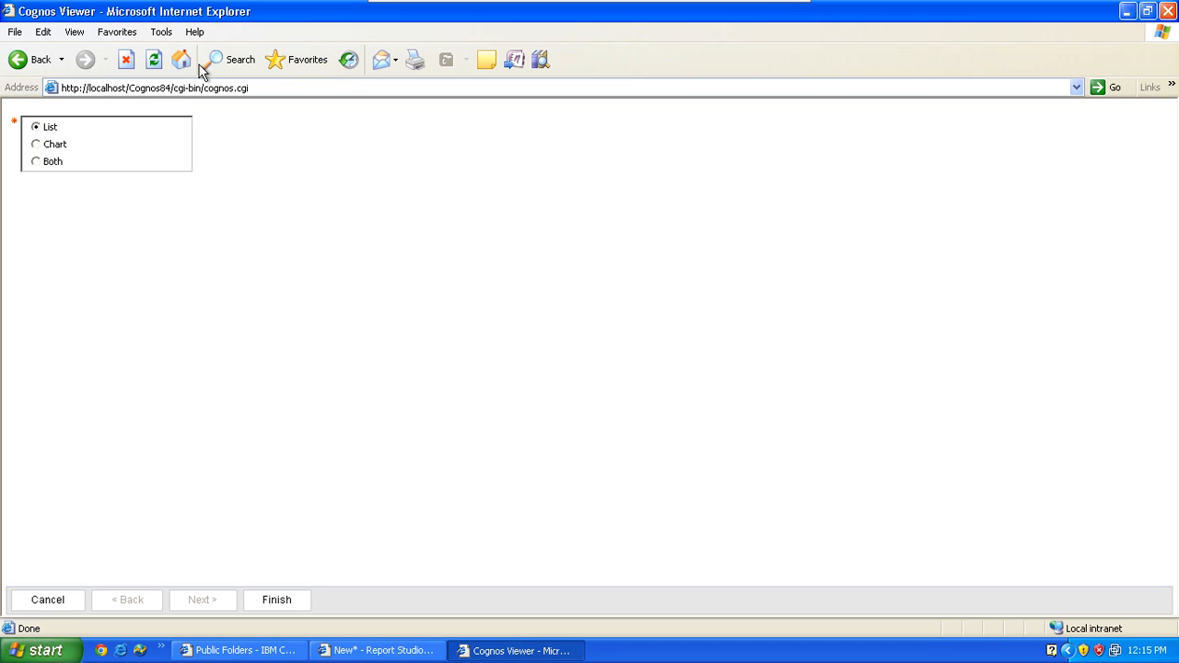
click(293, 603)
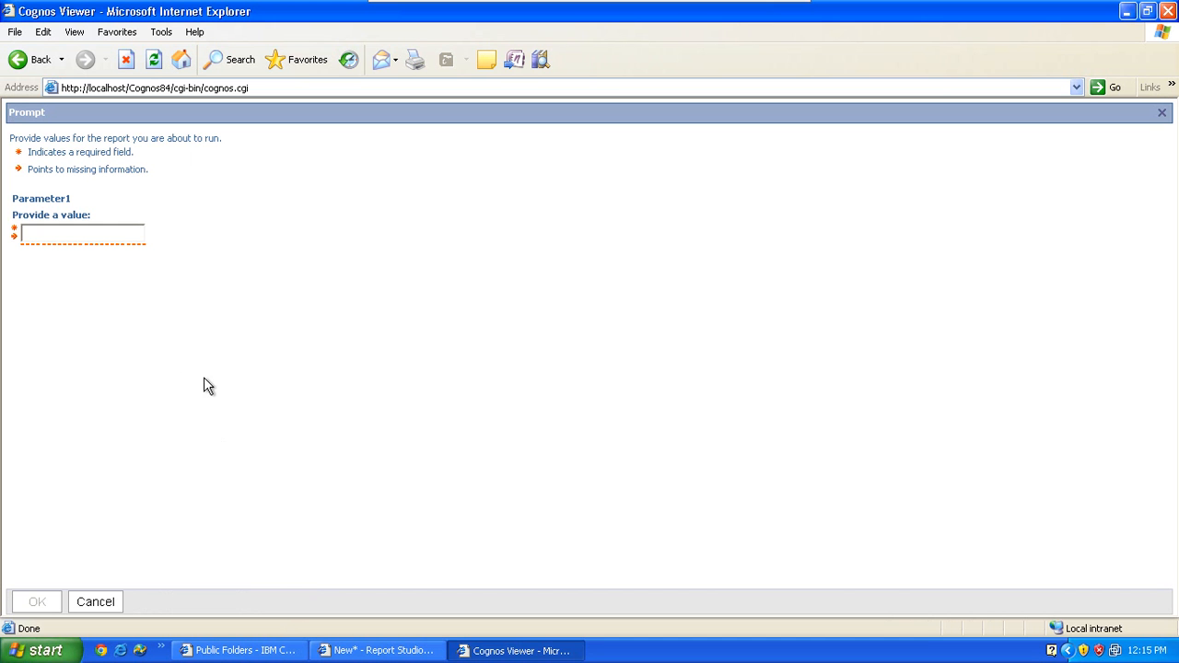
click(1168, 11)
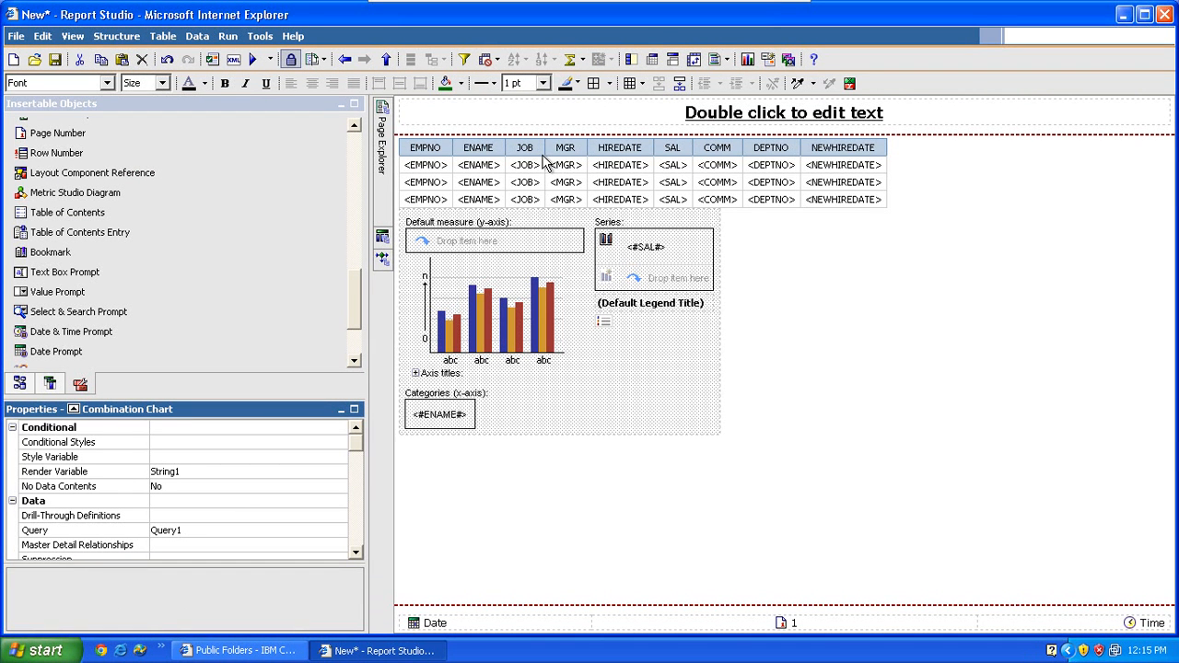
- Go through the list's columns from EMPNO to SAL, looking for the one that uses Parameter1
click(423, 166)
click(425, 171)
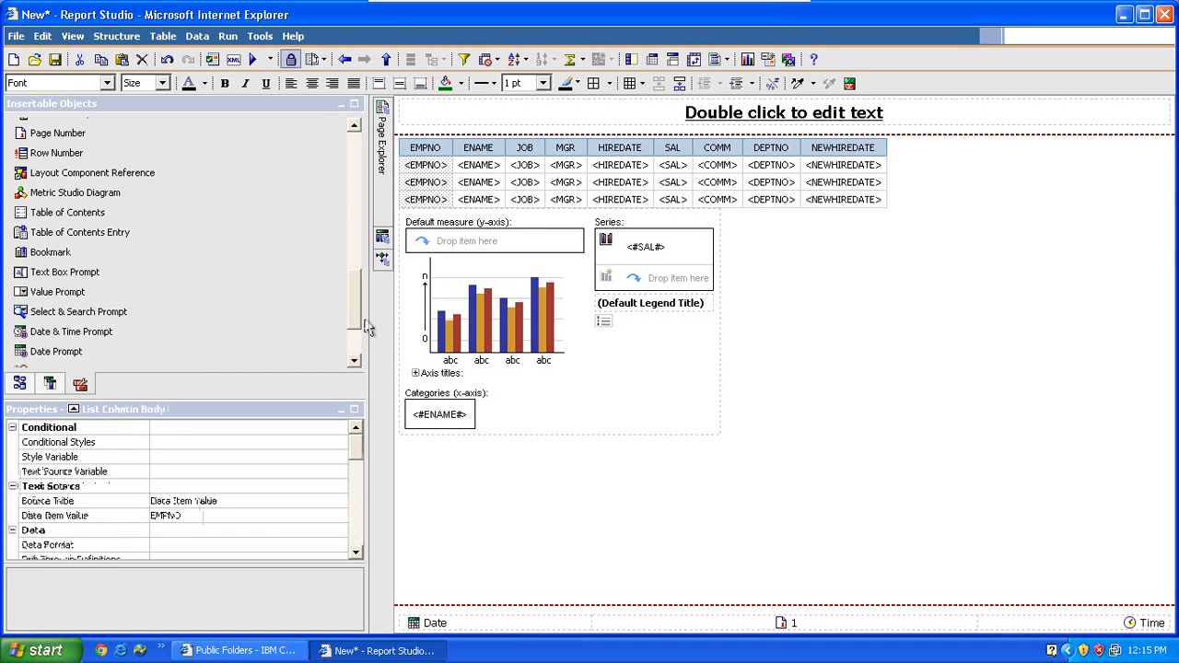
click(478, 198)
click(520, 201)
click(574, 188)
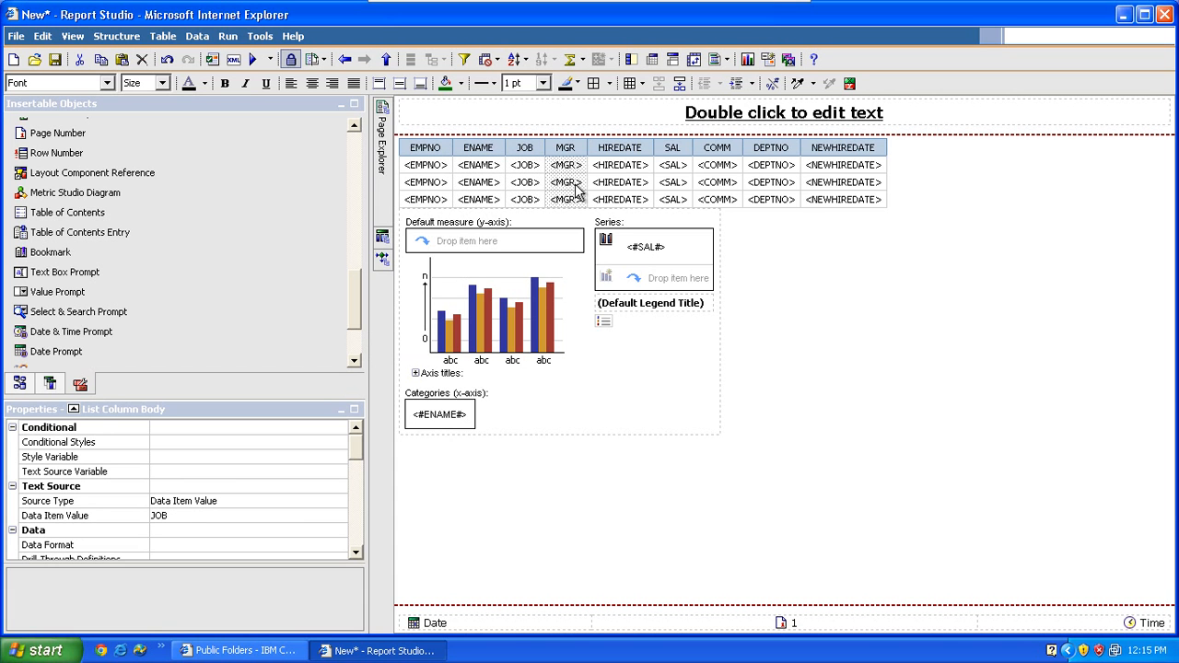
click(609, 188)
click(686, 188)
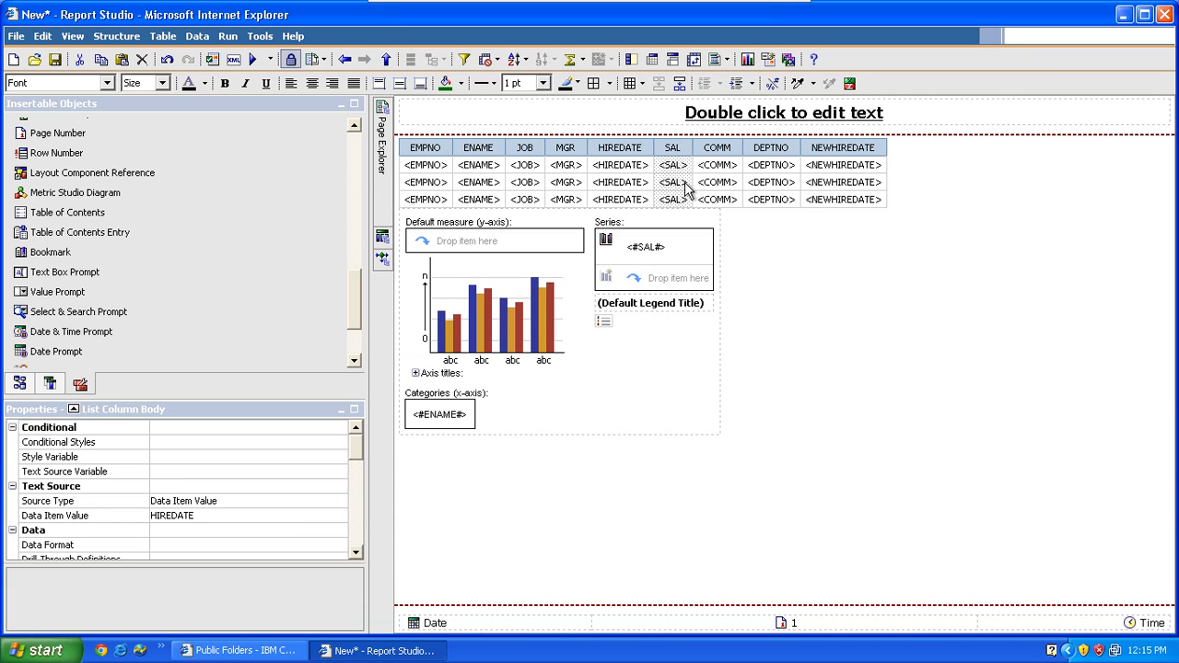
- Strip the Parameter1 case condition from the COMM column's expression, leaving only [Shjo].[EMP].[COMM], and accept it
click(717, 189)
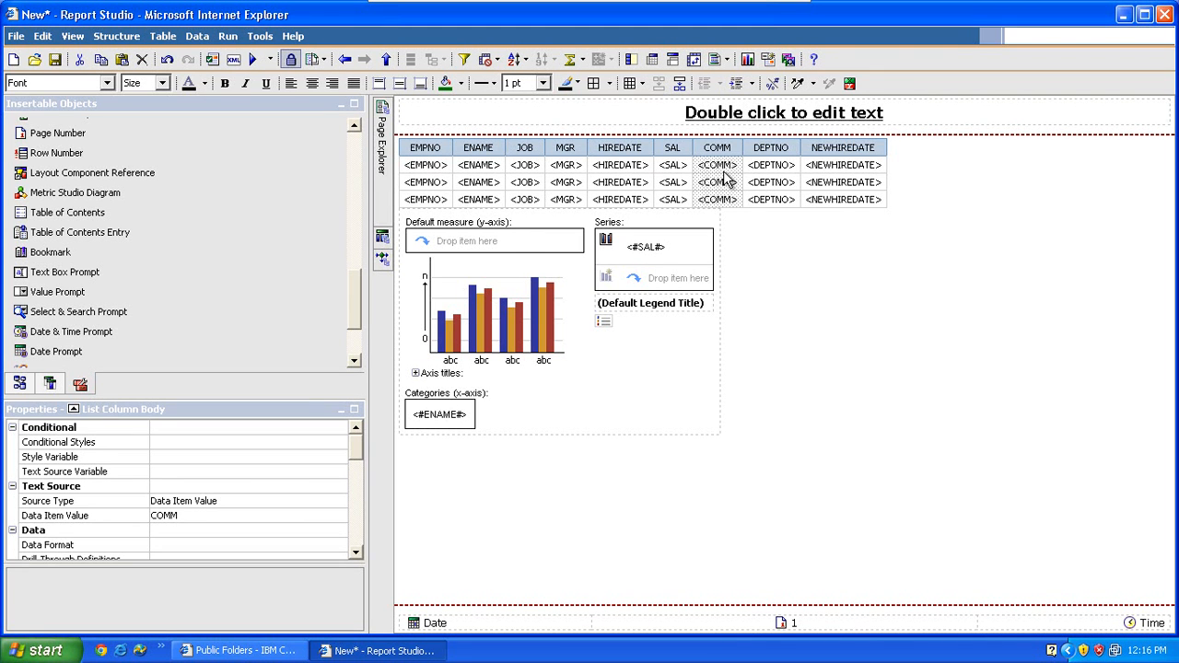
double_click(724, 172)
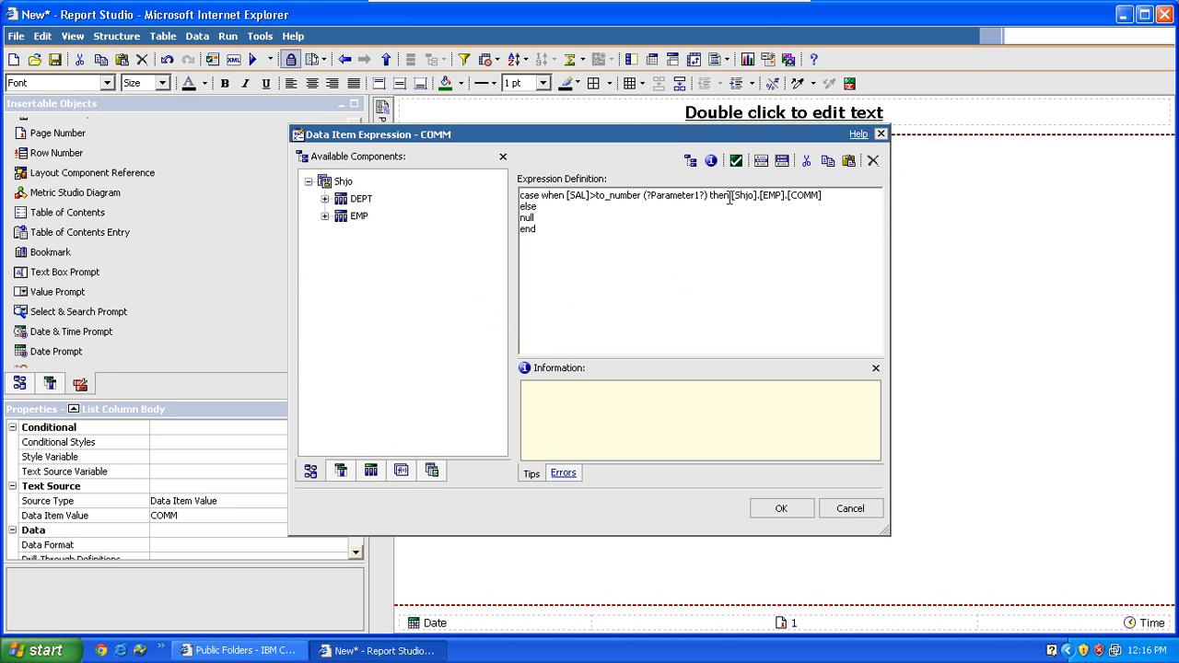
click(728, 199)
key(BackSpace)
key(BackSpace)
key(BackSpace)
key(BackSpace)
key(BackSpace)
key(BackSpace)
key(BackSpace)
key(BackSpace)
key(BackSpace)
key(BackSpace)
key(BackSpace)
key(BackSpace)
key(BackSpace)
key(BackSpace)
key(BackSpace)
key(BackSpace)
key(BackSpace)
key(BackSpace)
key(BackSpace)
key(BackSpace)
key(BackSpace)
key(BackSpace)
key(BackSpace)
key(BackSpace)
key(BackSpace)
key(BackSpace)
key(BackSpace)
key(BackSpace)
key(BackSpace)
key(BackSpace)
key(BackSpace)
key(BackSpace)
key(BackSpace)
key(BackSpace)
key(BackSpace)
key(BackSpace)
key(BackSpace)
key(Delete)
key(BackSpace)
key(BackSpace)
key(BackSpace)
key(BackSpace)
key(BackSpace)
key(BackSpace)
key(BackSpace)
key(BackSpace)
key(BackSpace)
key(BackSpace)
key(BackSpace)
key(BackSpace)
key(BackSpace)
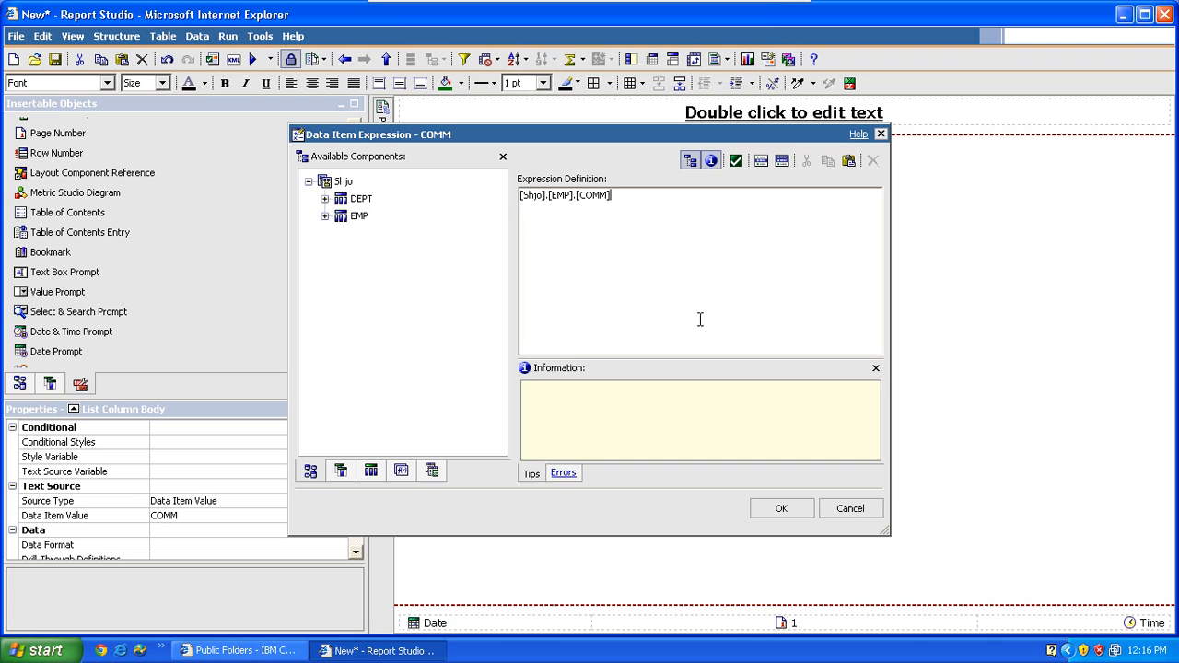
click(779, 510)
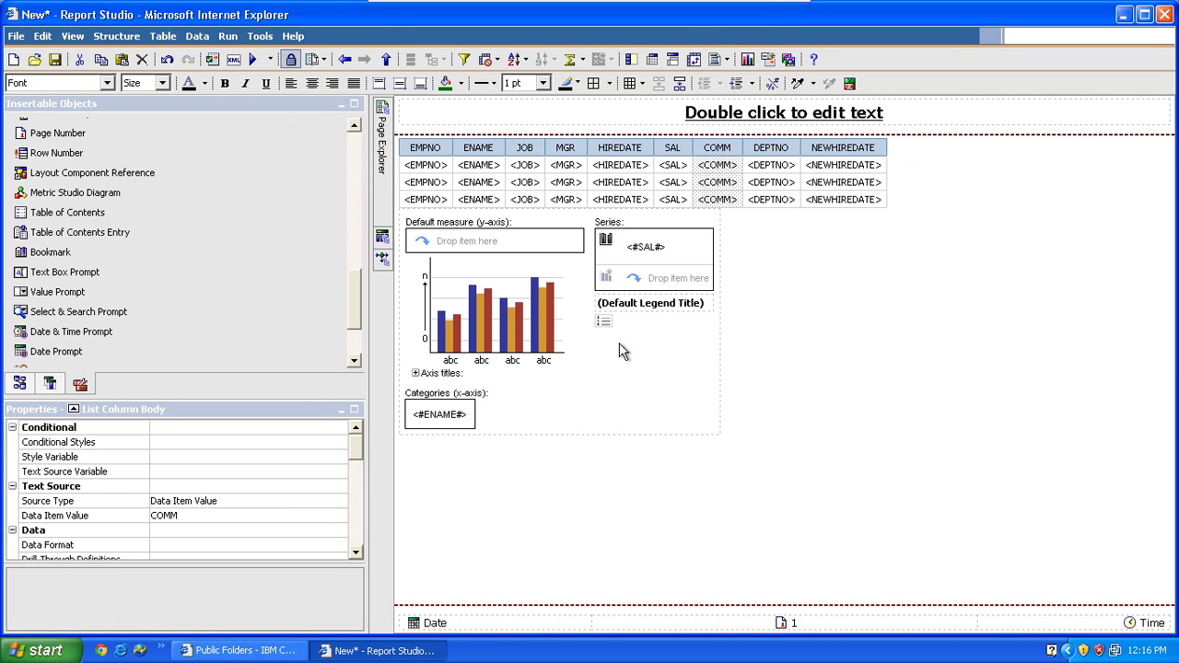
- Run the report again and finish the prompt with the List option chosen
click(254, 59)
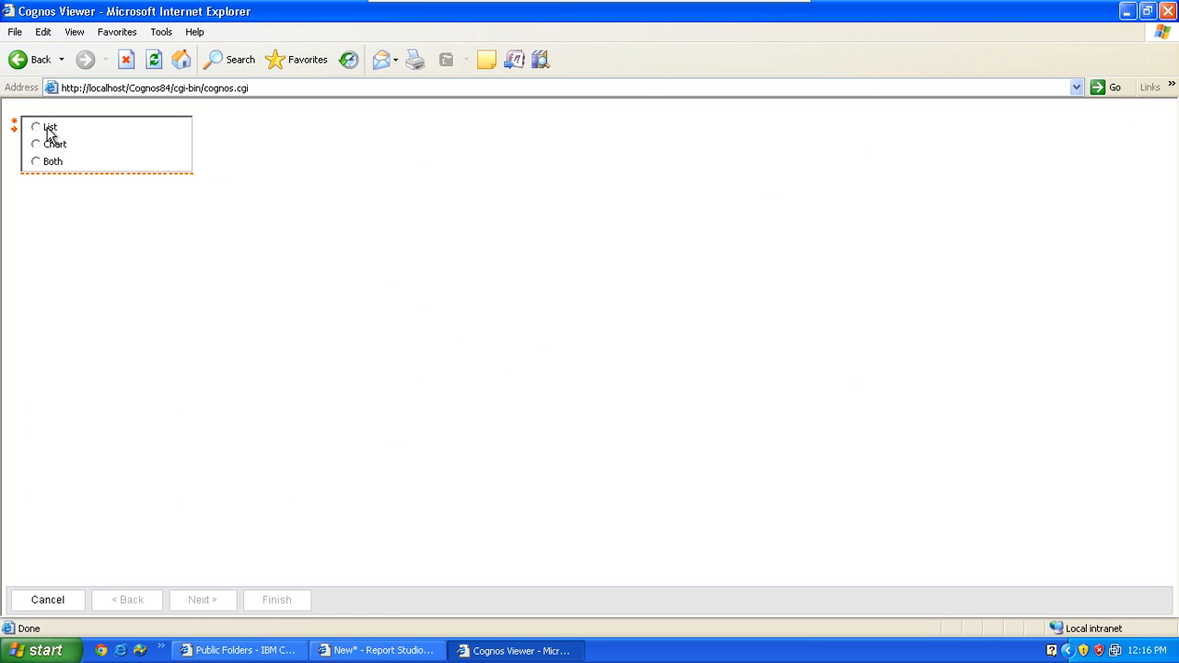
click(50, 131)
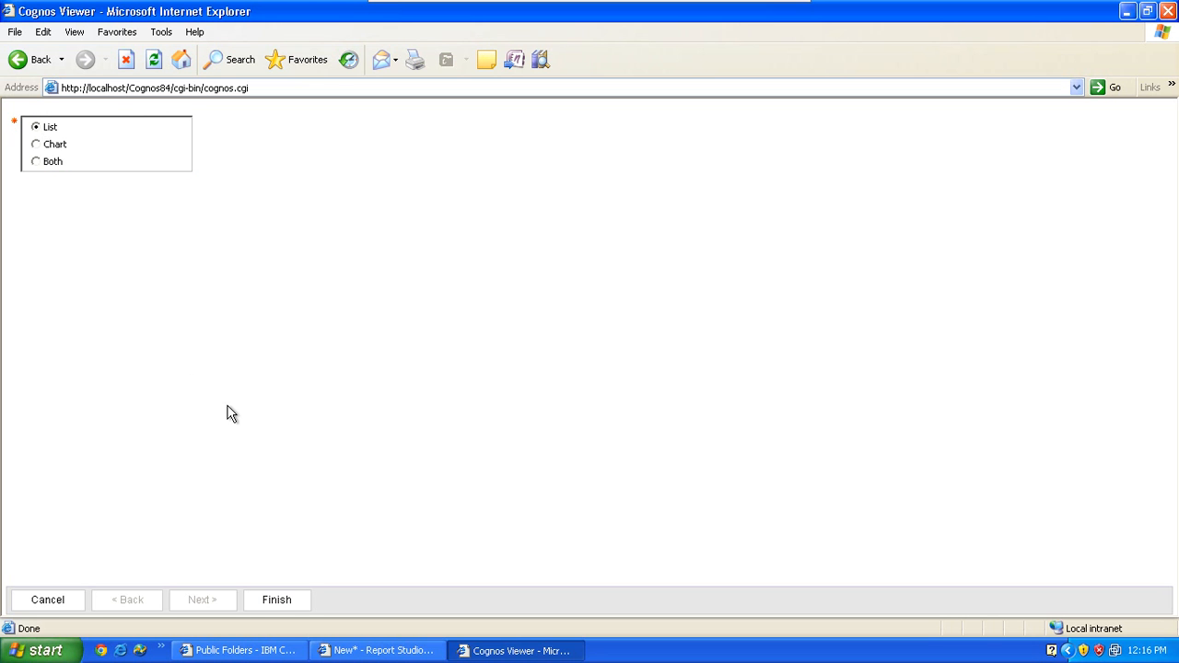
click(268, 597)
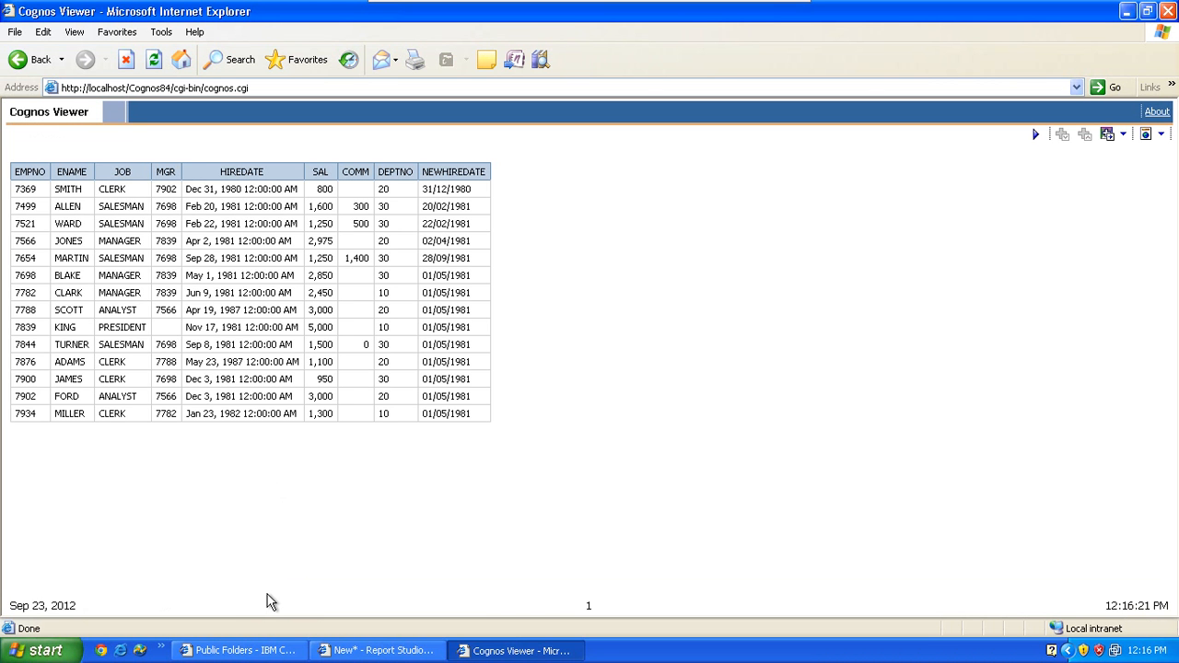
- Rerun the report with the Both option chosen, and close the viewer after checking the output
click(1042, 139)
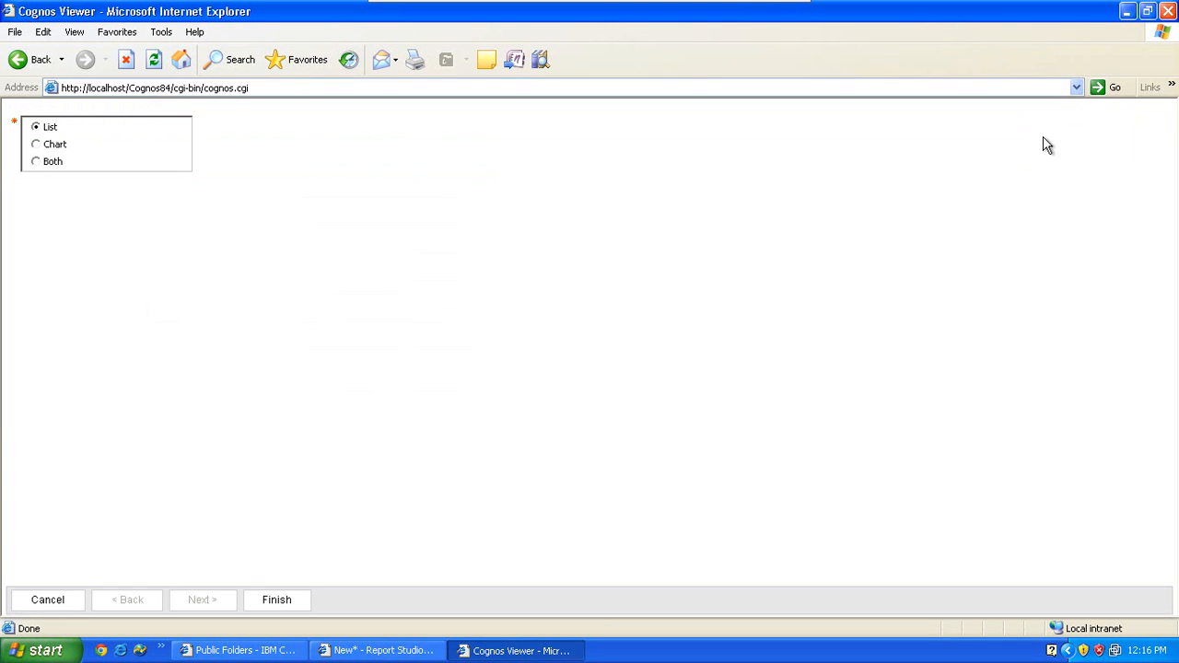
click(38, 164)
click(277, 606)
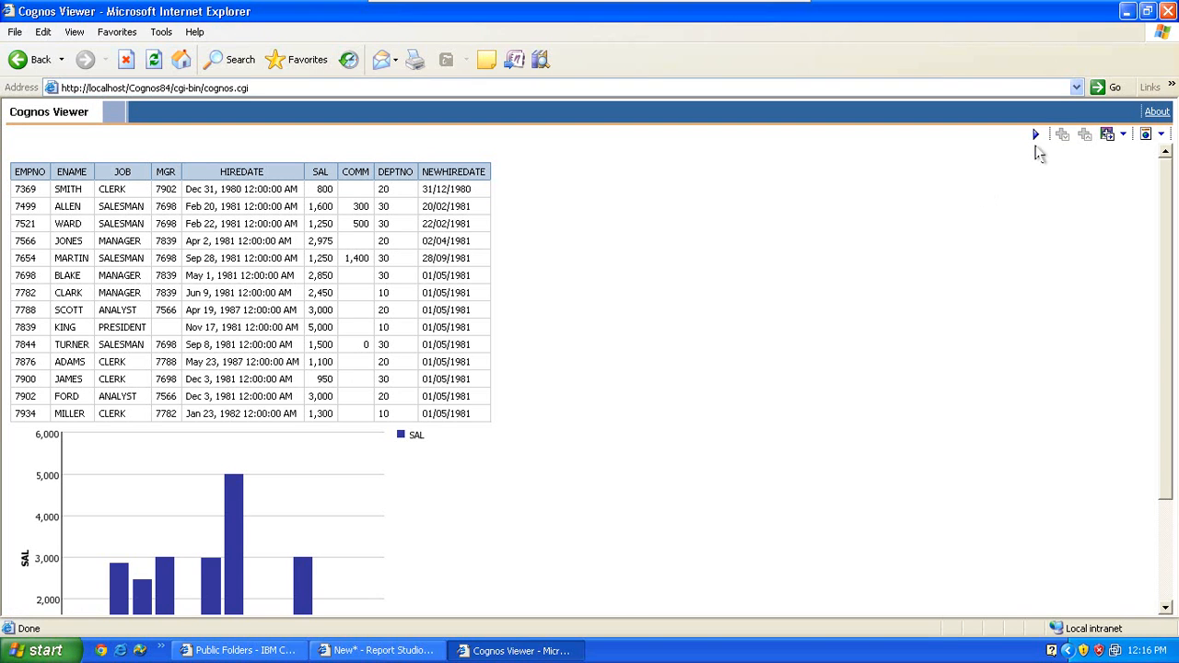
click(1167, 12)
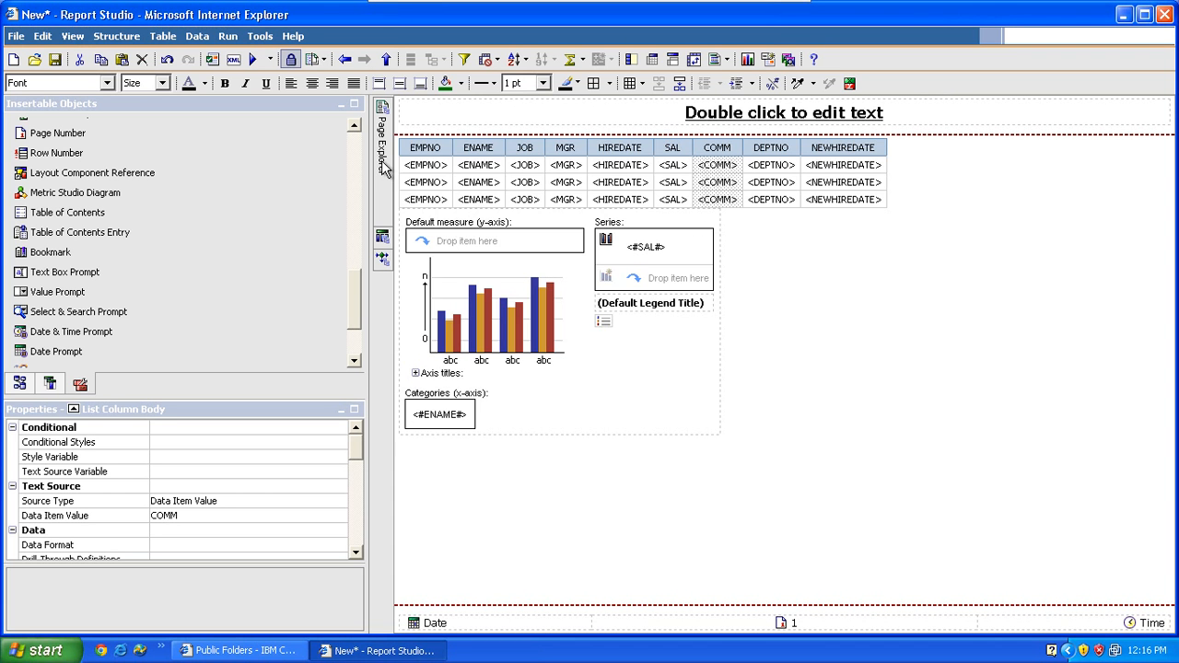
- Add Both as the default selection of the value prompt on Prompt Page1, and run the report to check the preselected option
mouse_move(384, 166)
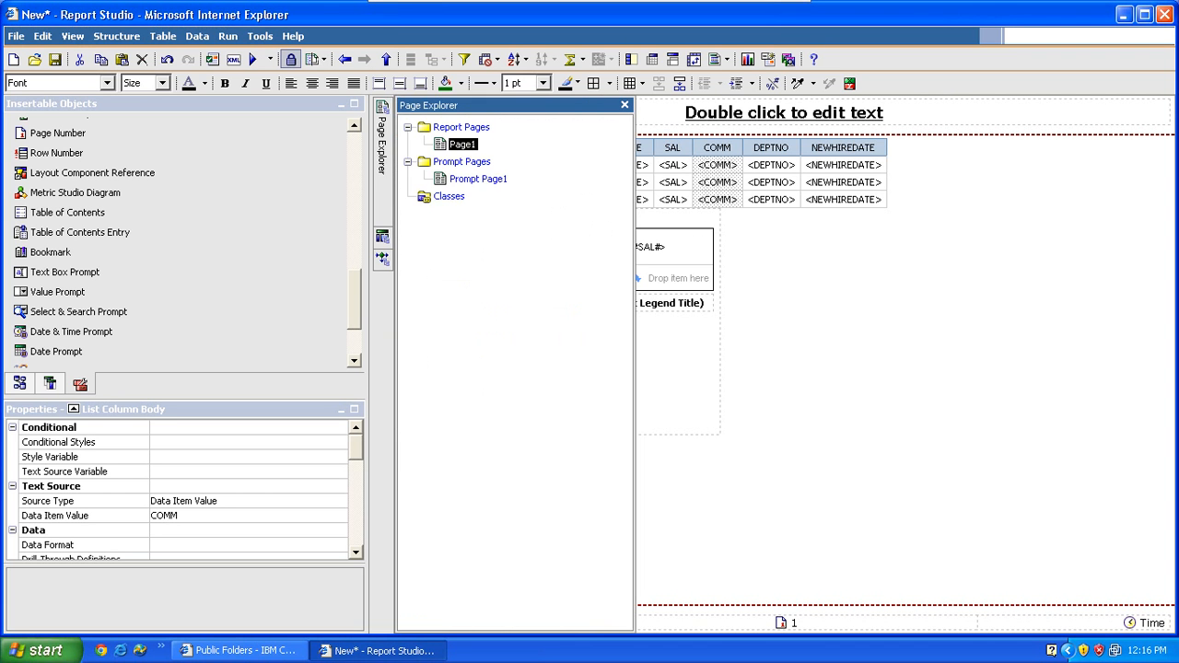
double_click(462, 180)
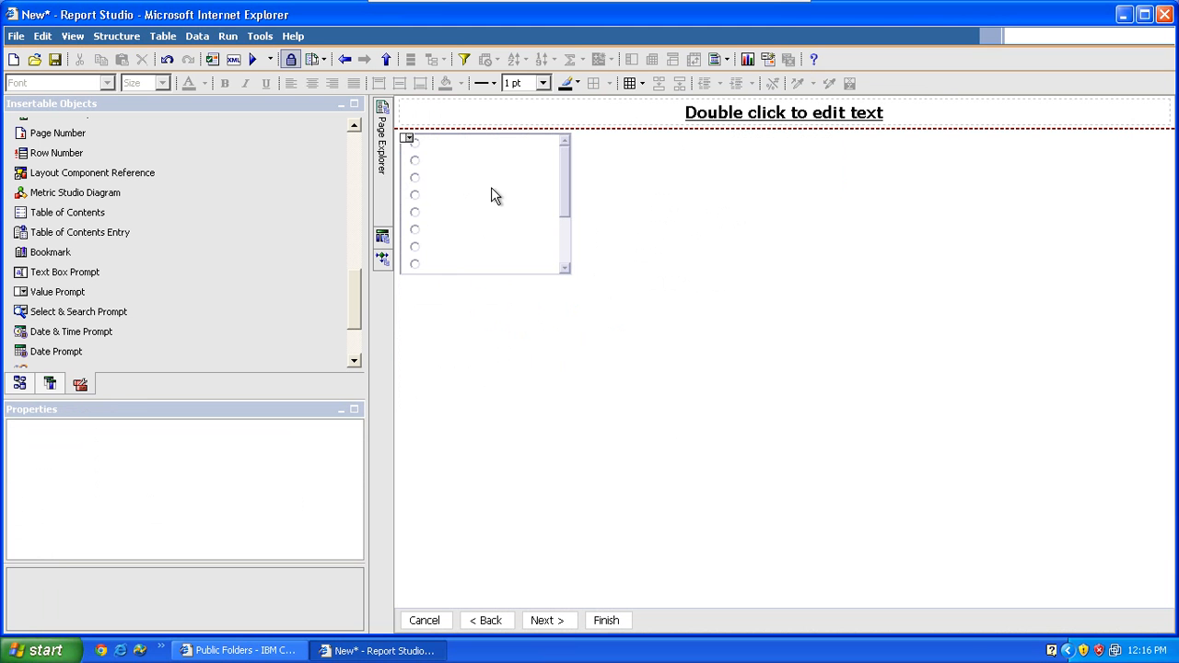
click(492, 190)
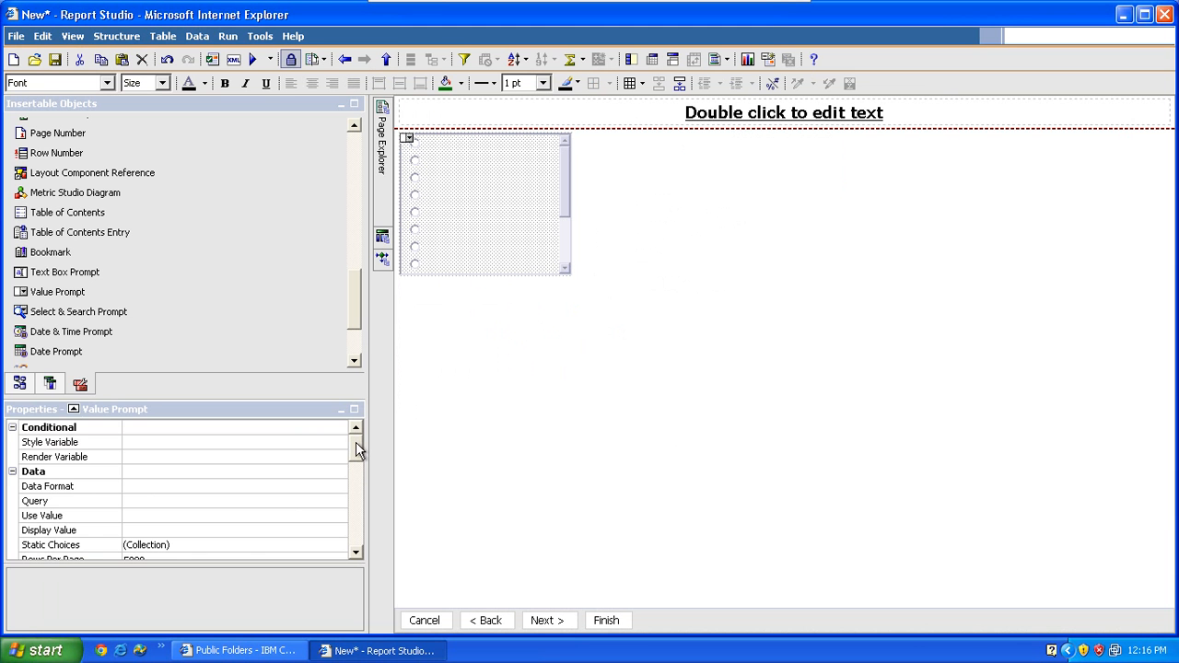
drag(357, 449, 312, 493)
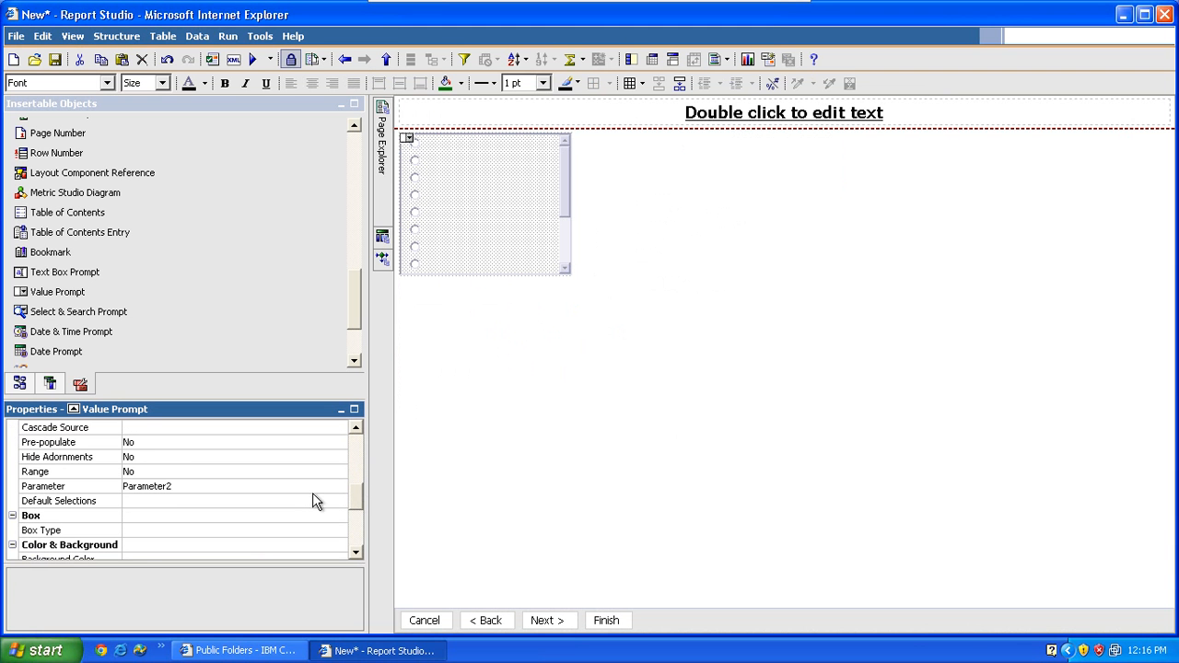
click(294, 496)
click(336, 501)
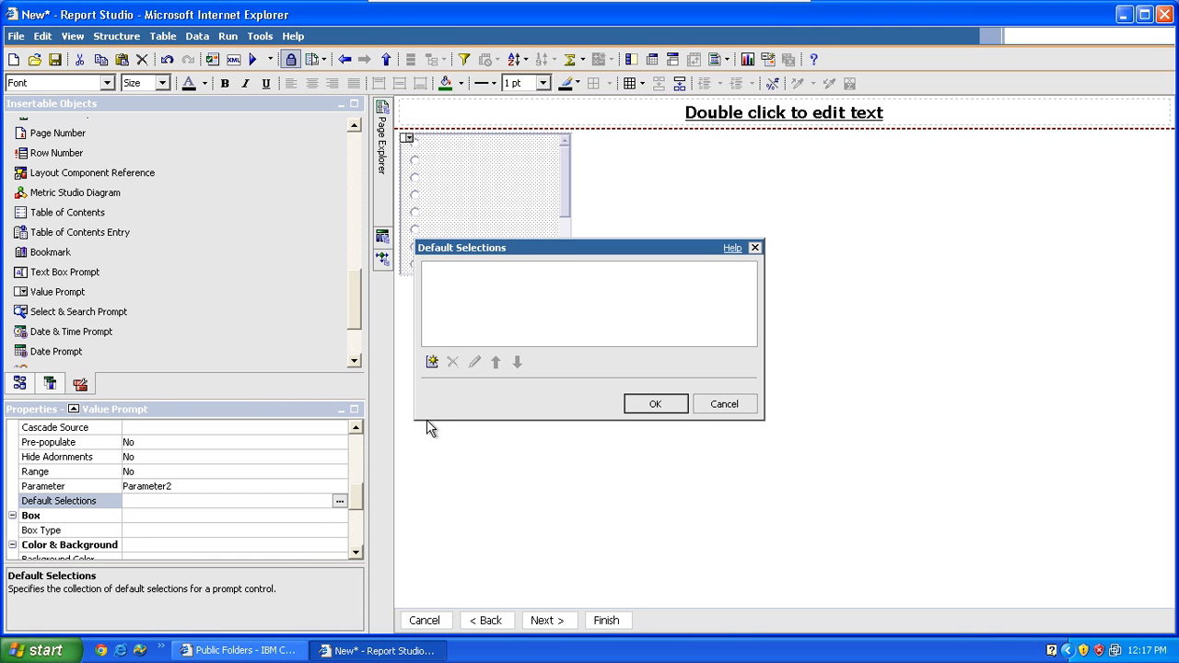
click(431, 362)
text(Both)
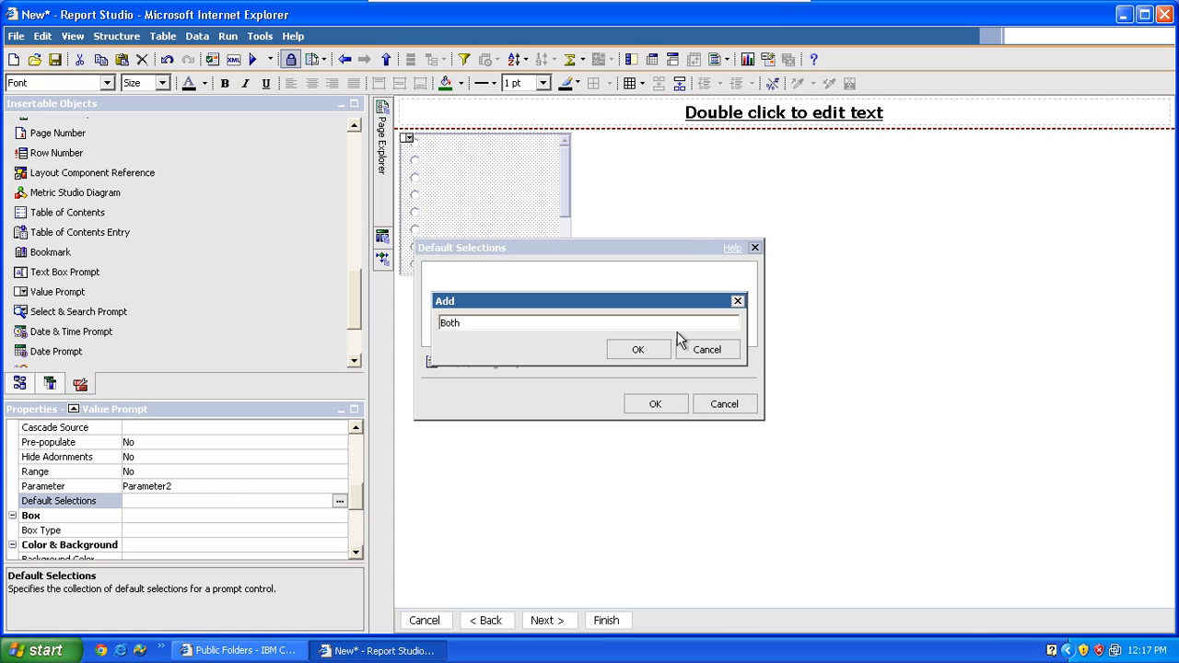
click(648, 354)
click(653, 404)
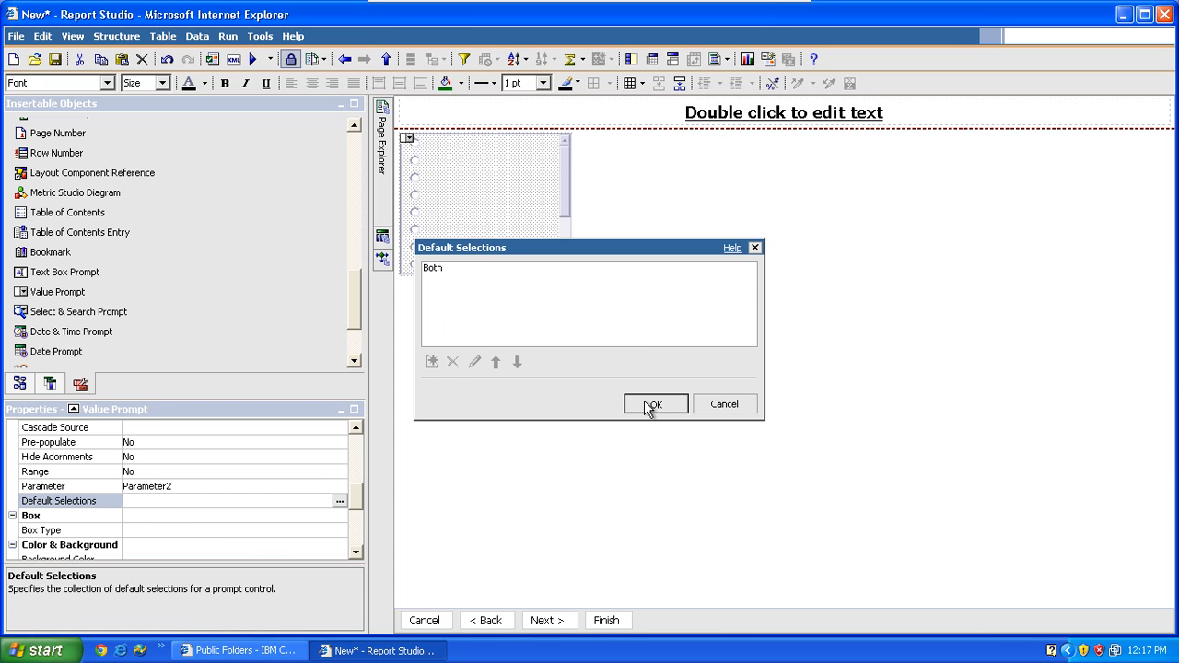
click(256, 58)
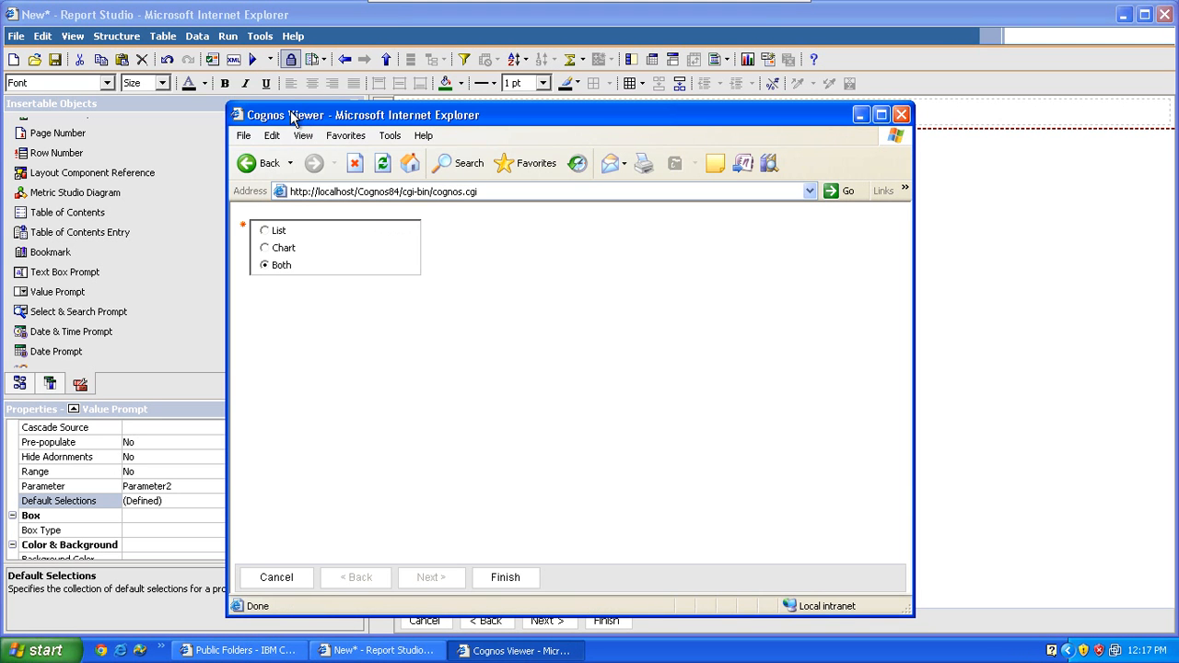
click(901, 114)
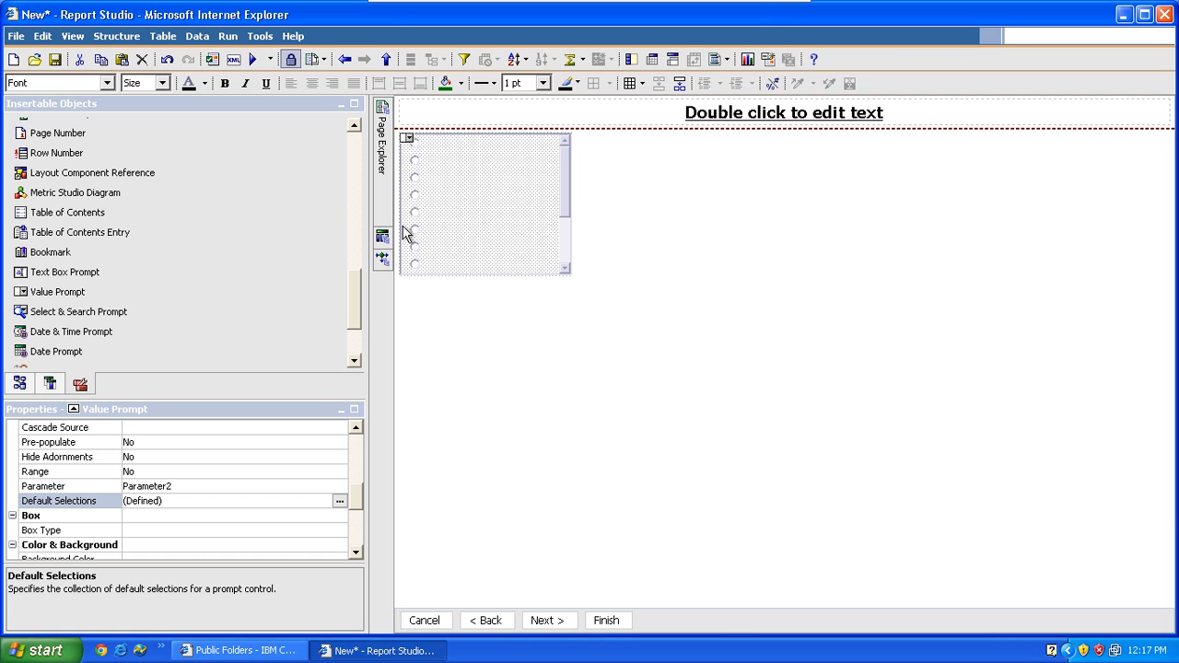
- Open Query1 and examine its data items
mouse_move(387, 237)
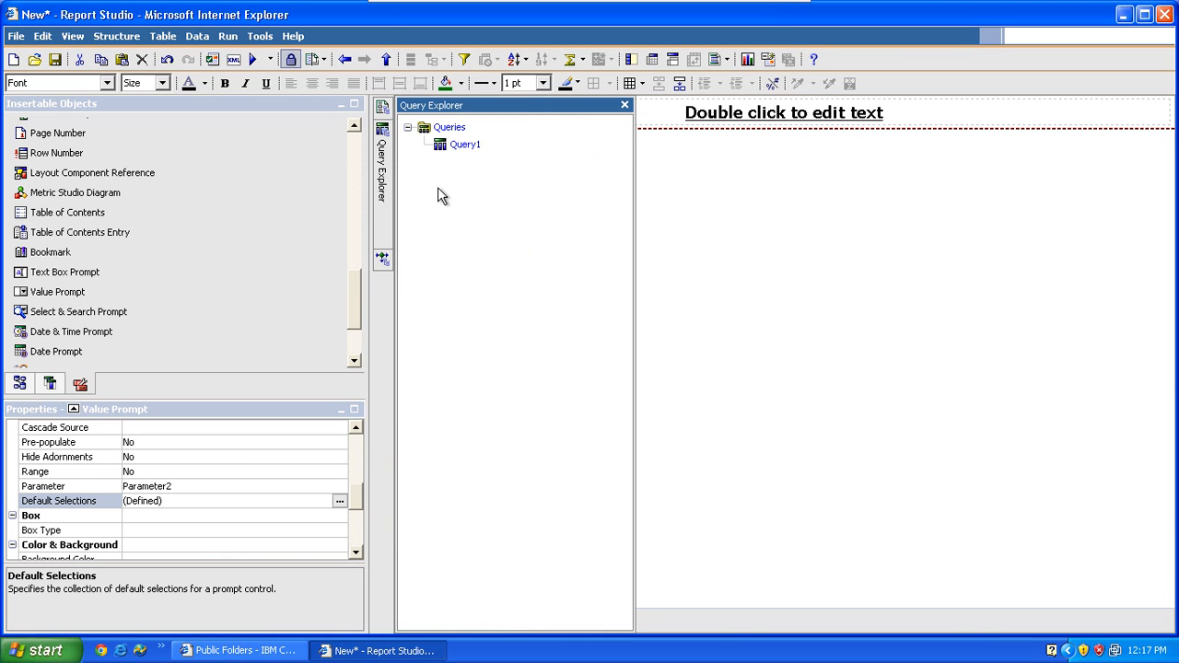
click(464, 147)
double_click(466, 150)
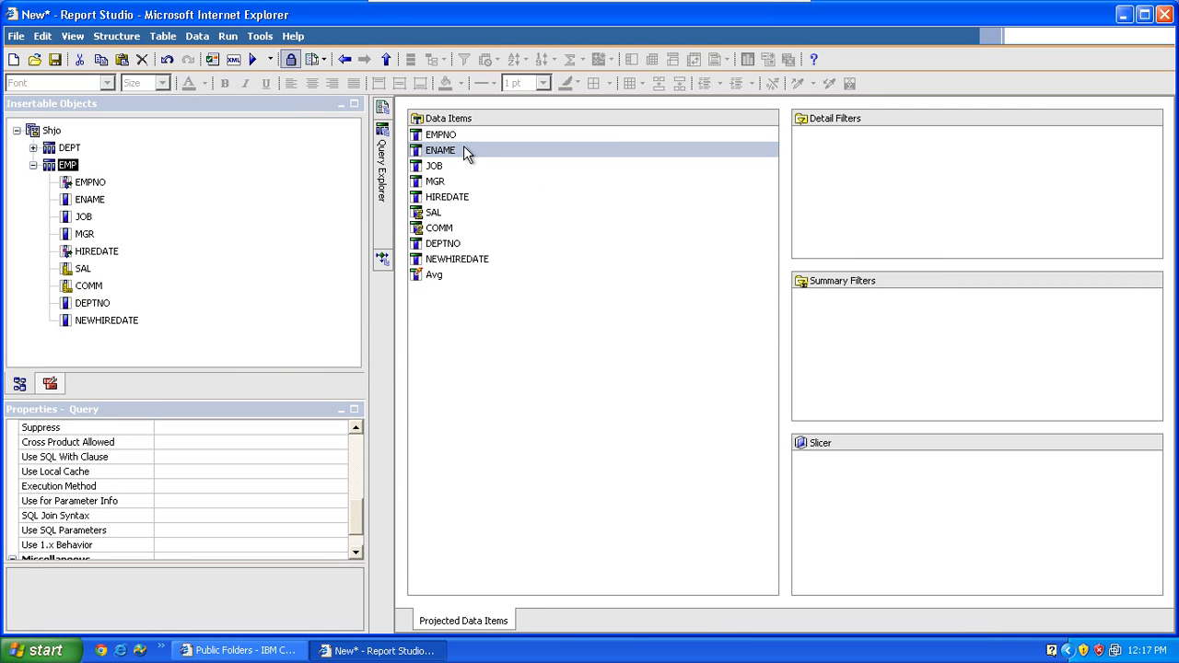
- Insert a layout calculation before the header text on Page1 with the report expression ParamDisplayValue('Parameter2')
mouse_move(383, 109)
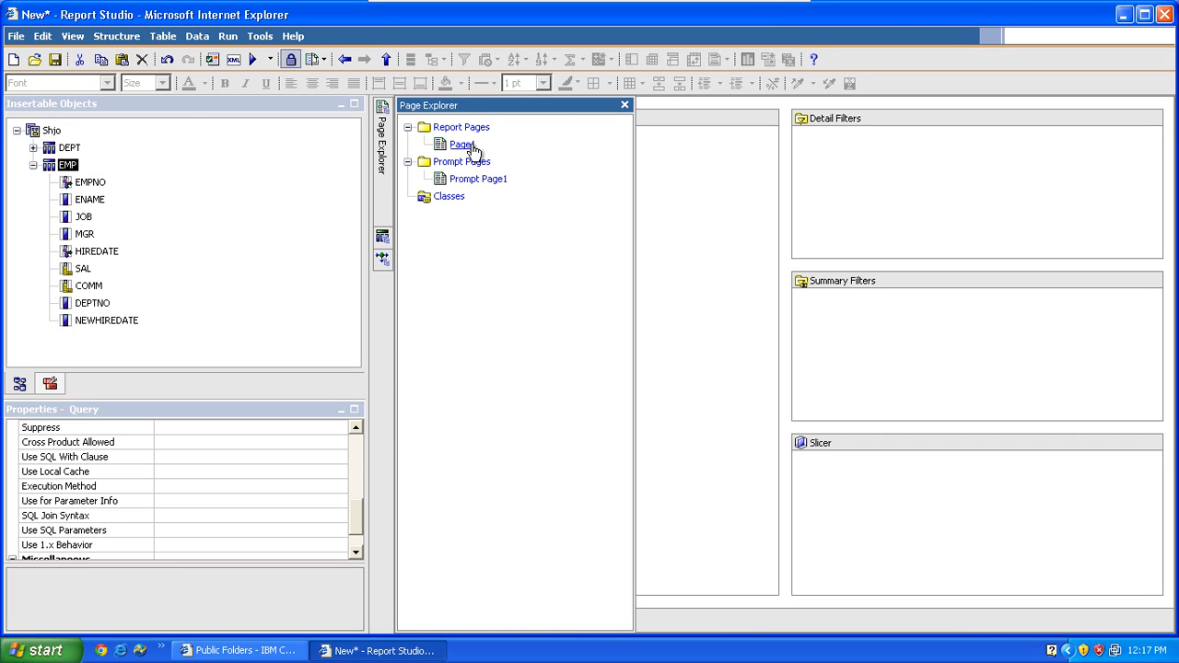
click(462, 145)
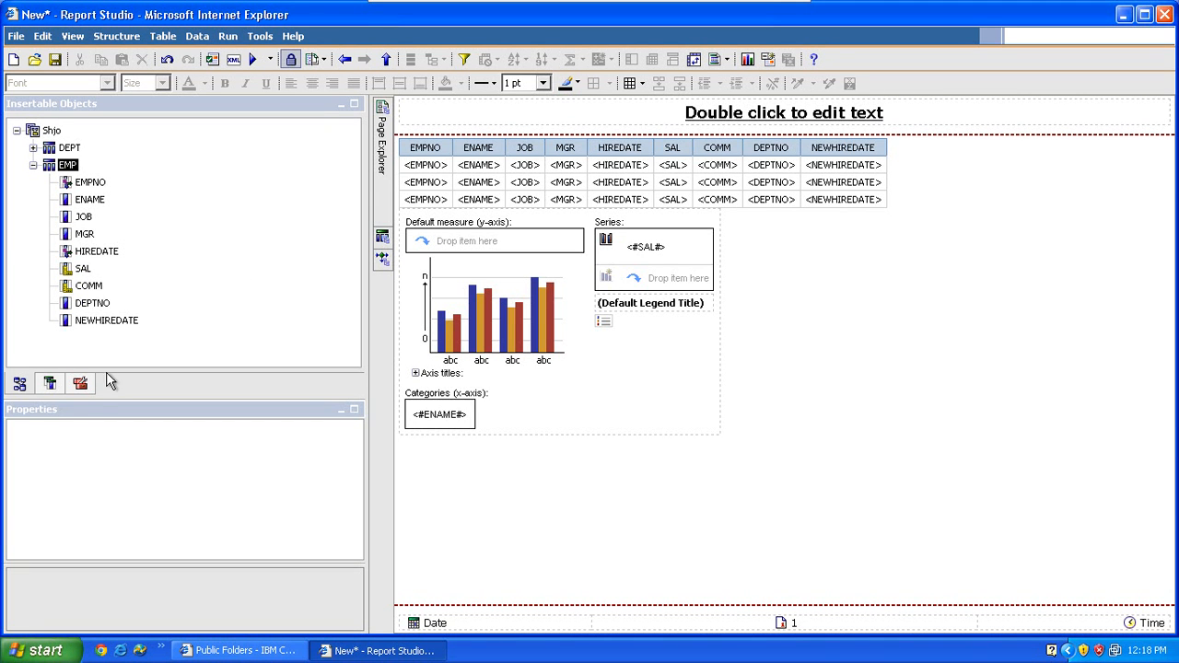
click(82, 385)
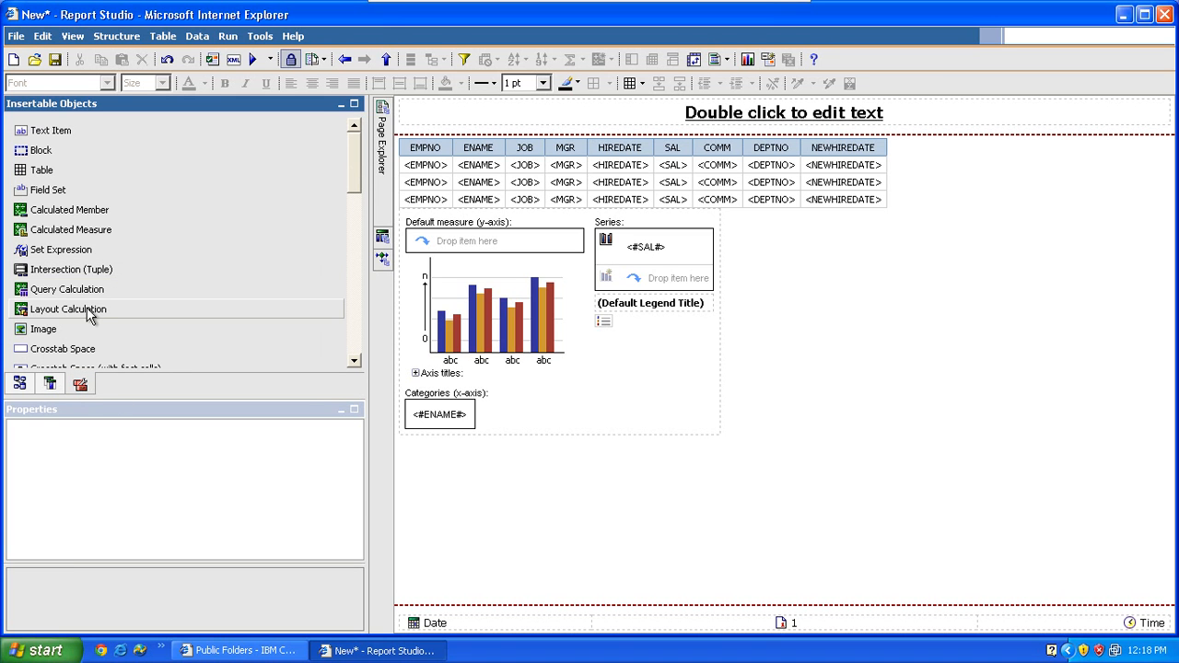
drag(89, 313, 463, 110)
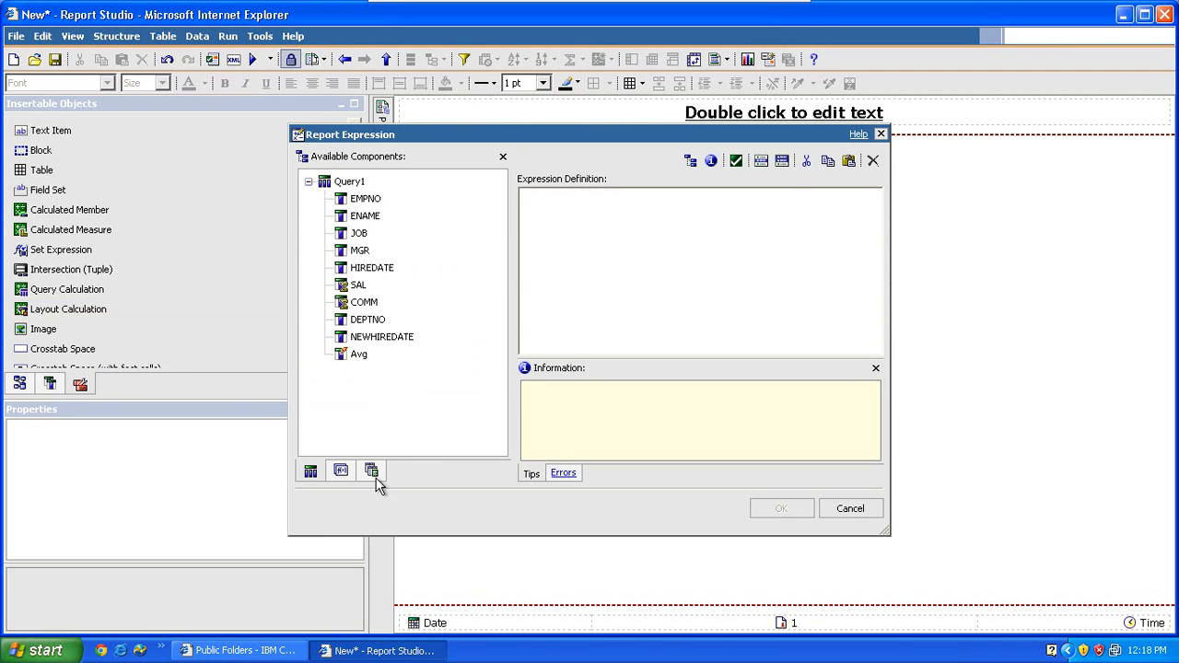
click(373, 475)
click(356, 183)
drag(445, 224, 563, 261)
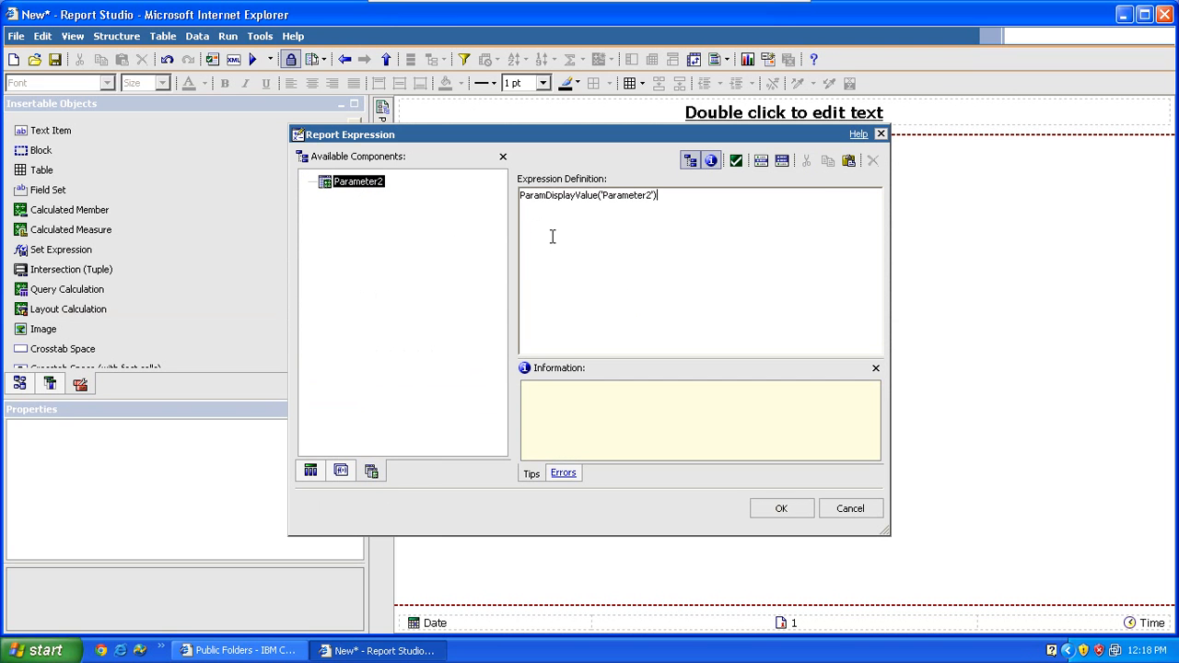
click(772, 516)
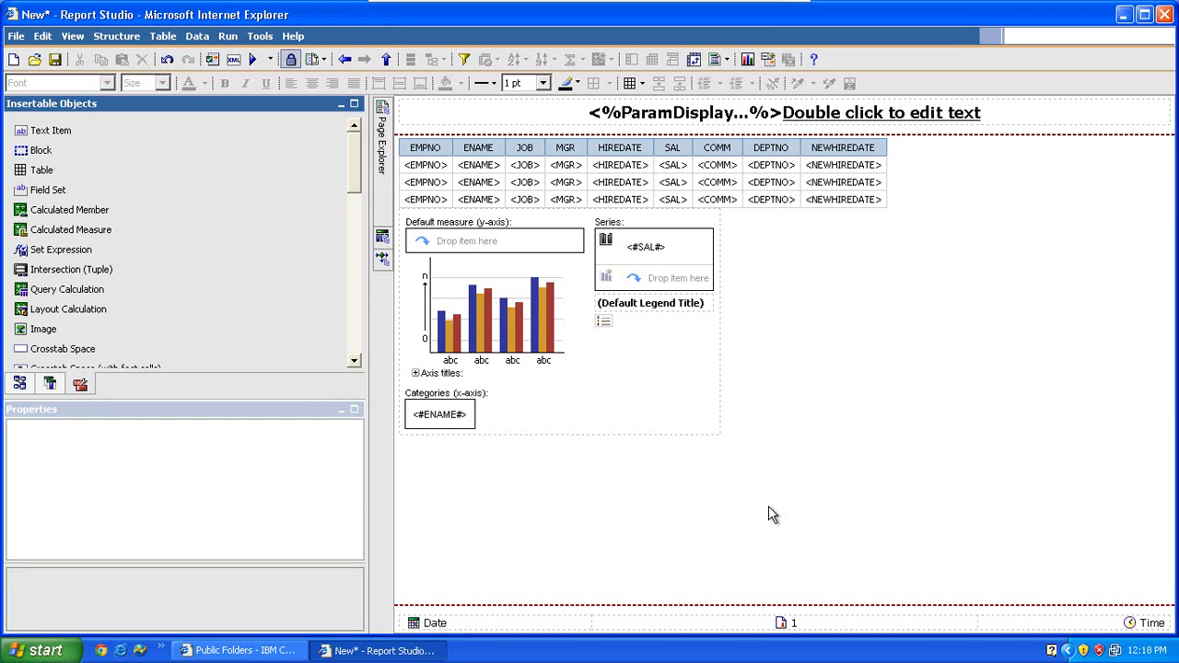
- Turn the header calculation into a case on ParamDisplayValue('Parameter2') with the branch when 'List' then 'List Selected. Chart not selected'
click(677, 120)
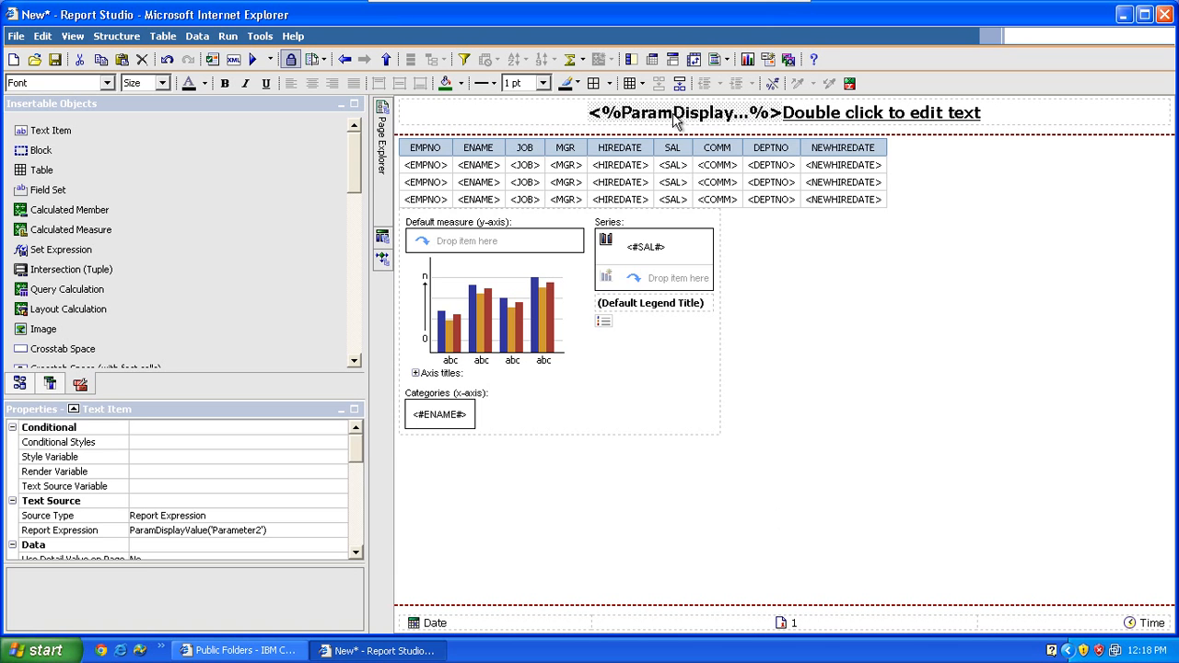
double_click(676, 121)
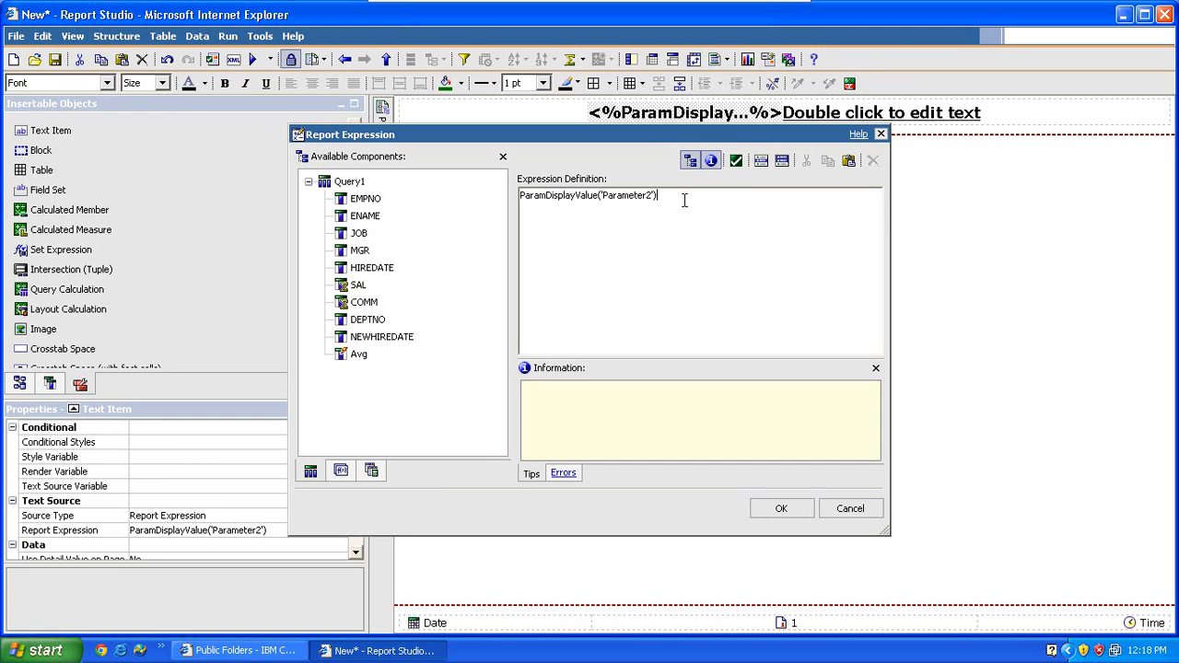
text(case ParamDisplayValue('Parameter2') )
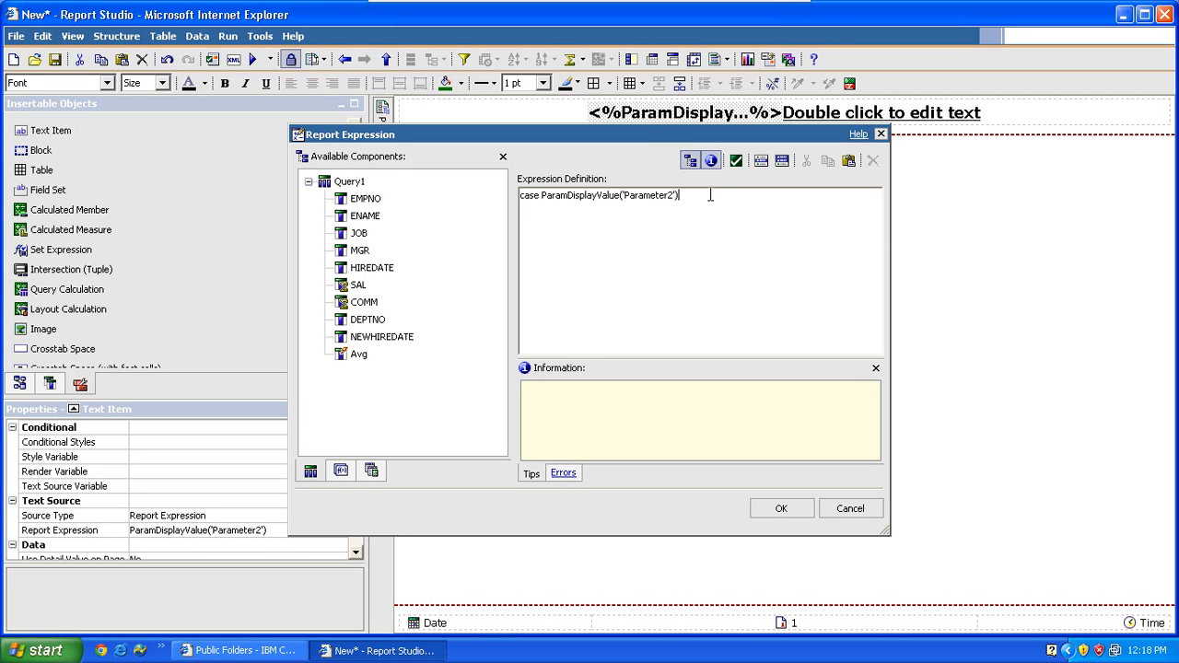
text(when 'List' then 'List Selected. Chart)
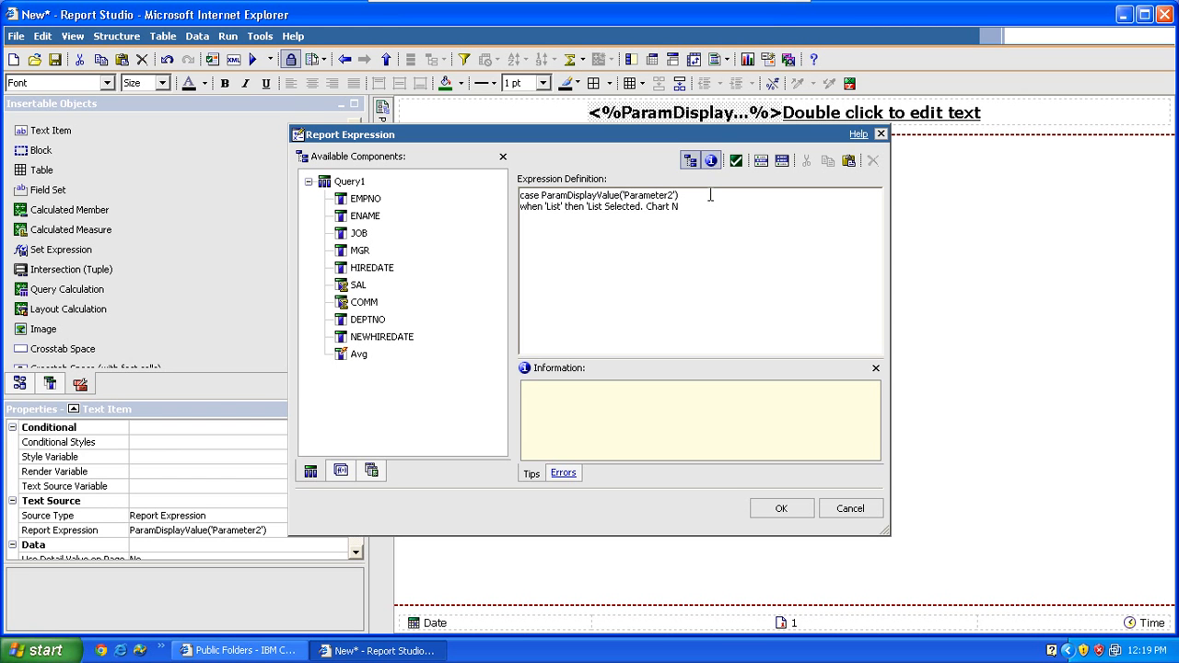
text(not sel)
text(ected' )
- Add the branch when 'Chart' then 'Chart Selected. List not selected', reusing the List branch's message text
text(when )
text('Chart')
text( then)
text( ')
drag(588, 206, 713, 206)
key(shift+Right)
key(shift+Right)
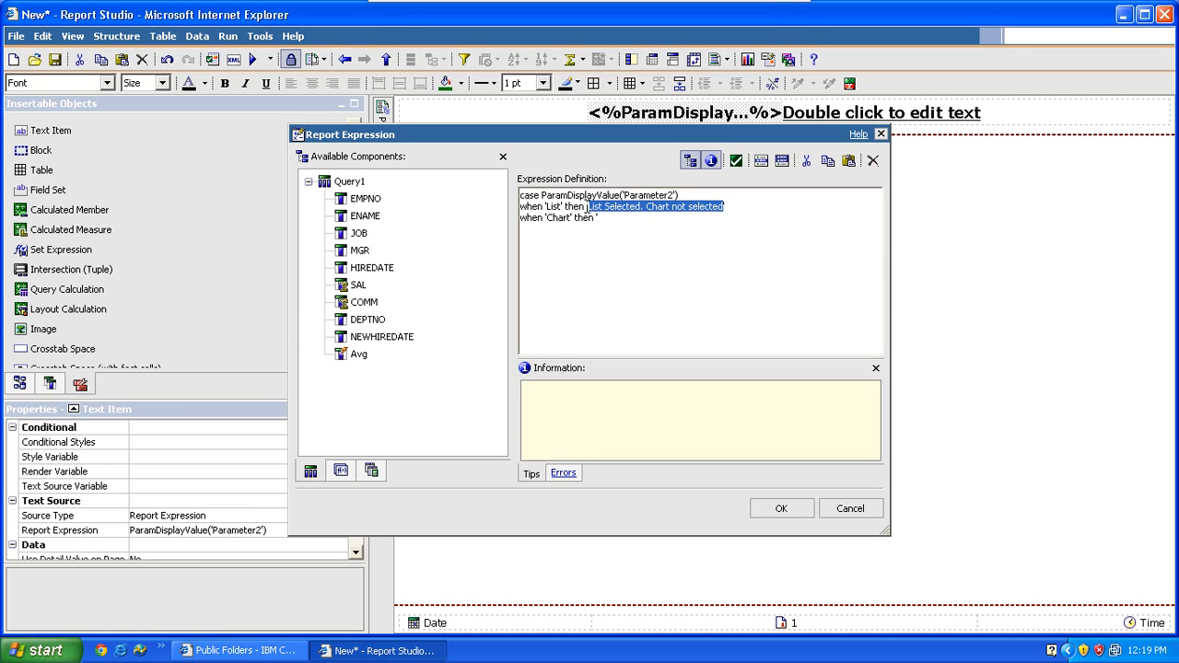
click(620, 218)
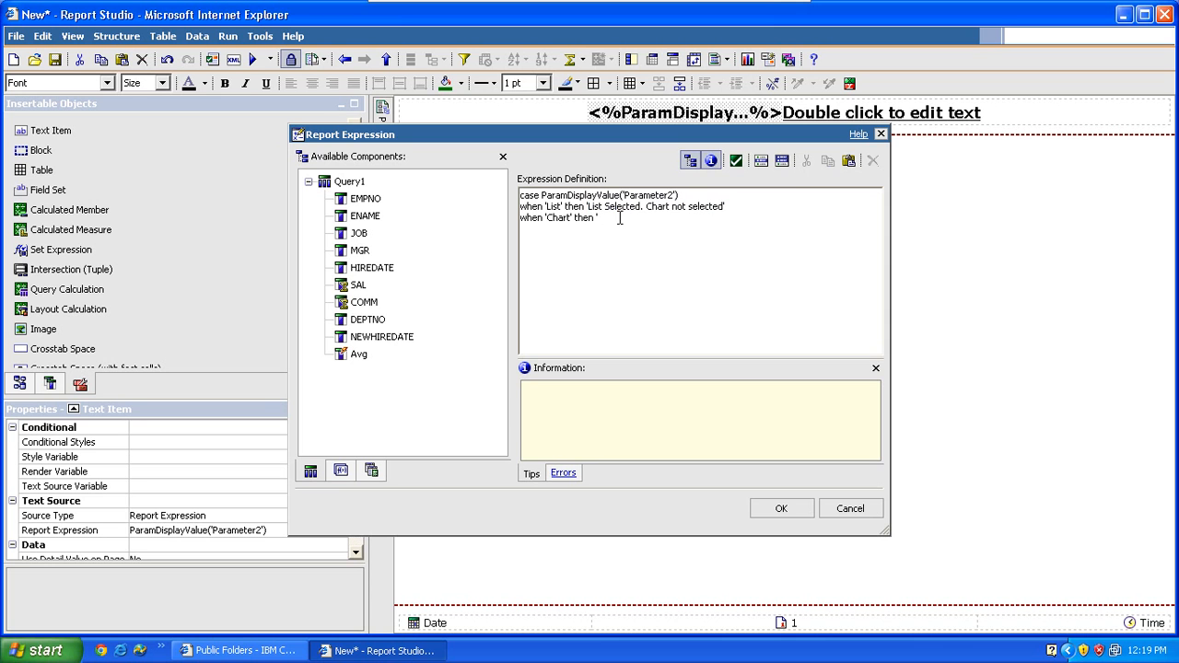
text(List Selected. Chart not selected')
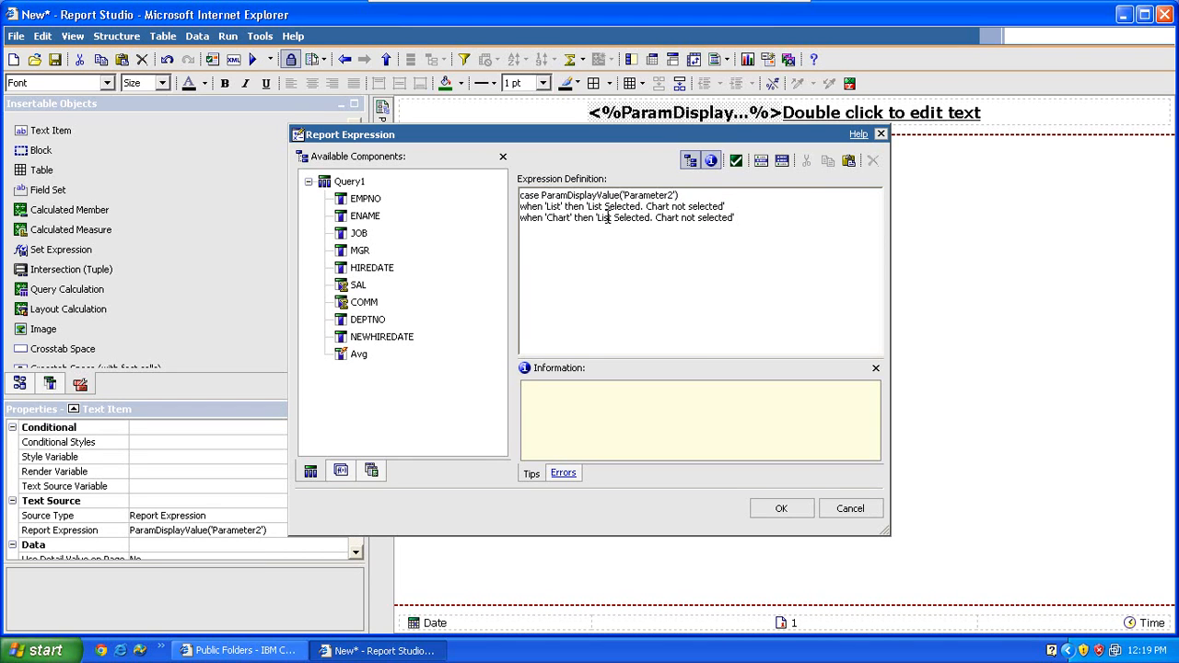
click(608, 218)
key(BackSpace)
key(BackSpace)
key(BackSpace)
key(BackSpace)
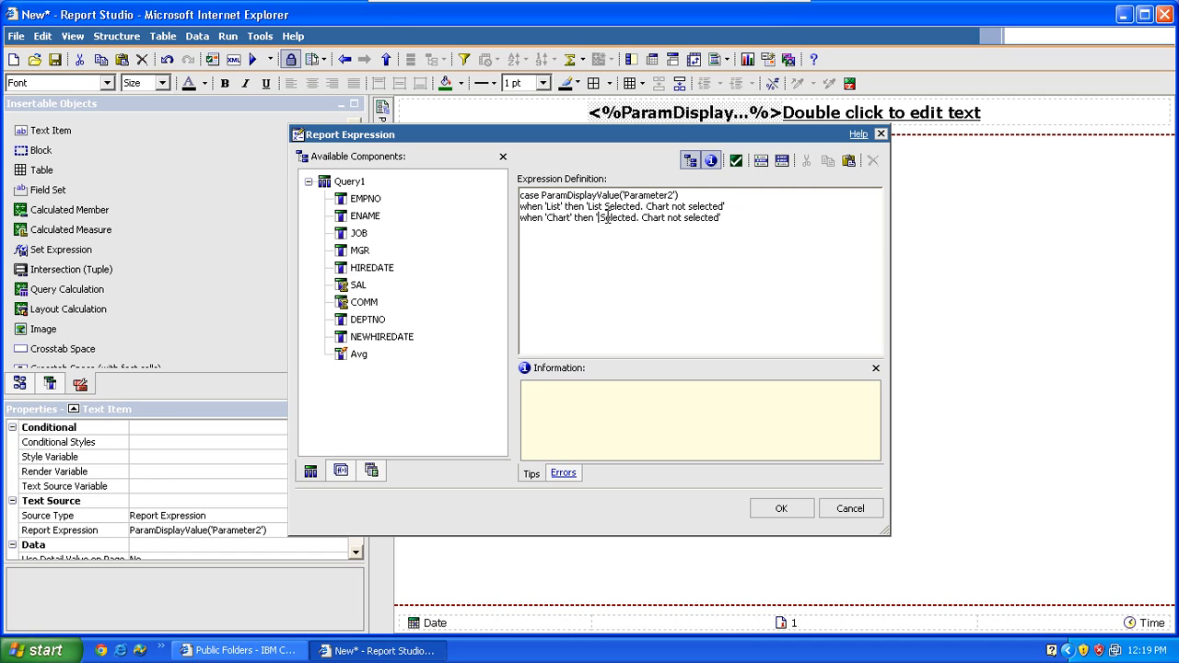
text(Chart)
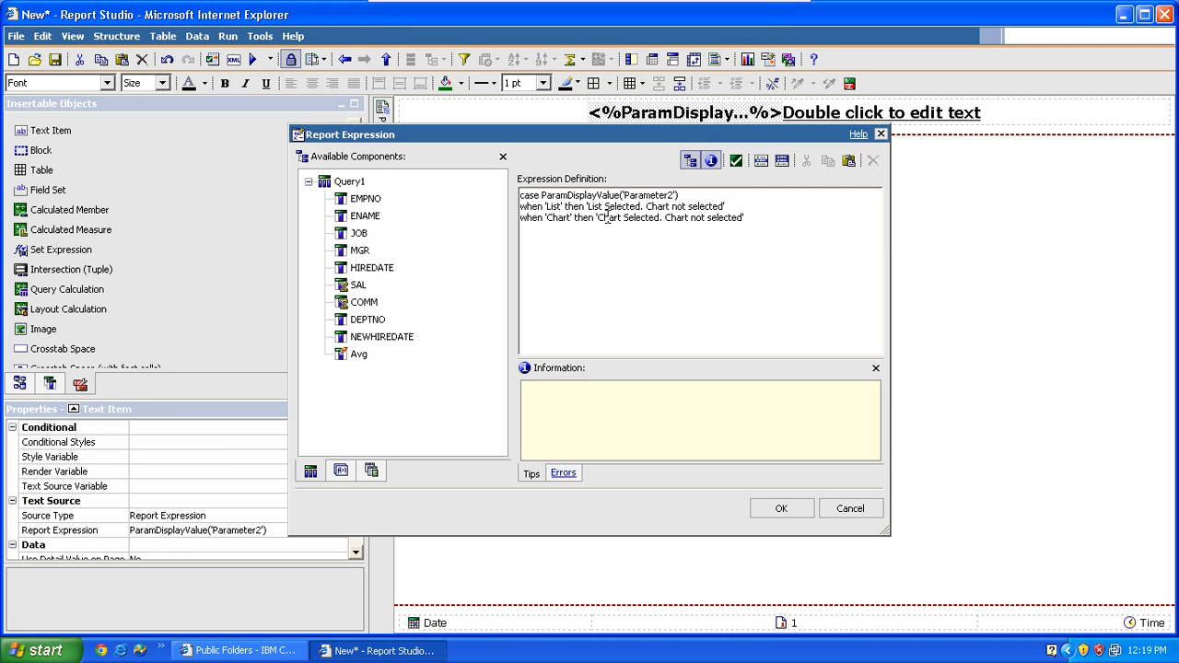
click(690, 218)
key(BackSpace)
key(BackSpace)
key(BackSpace)
key(BackSpace)
key(BackSpace)
key(BackSpace)
text(List)
- Complete the case expression with else 'Both selected' and end, and accept it
key(End)
key(Return)
text(else 'Bo)
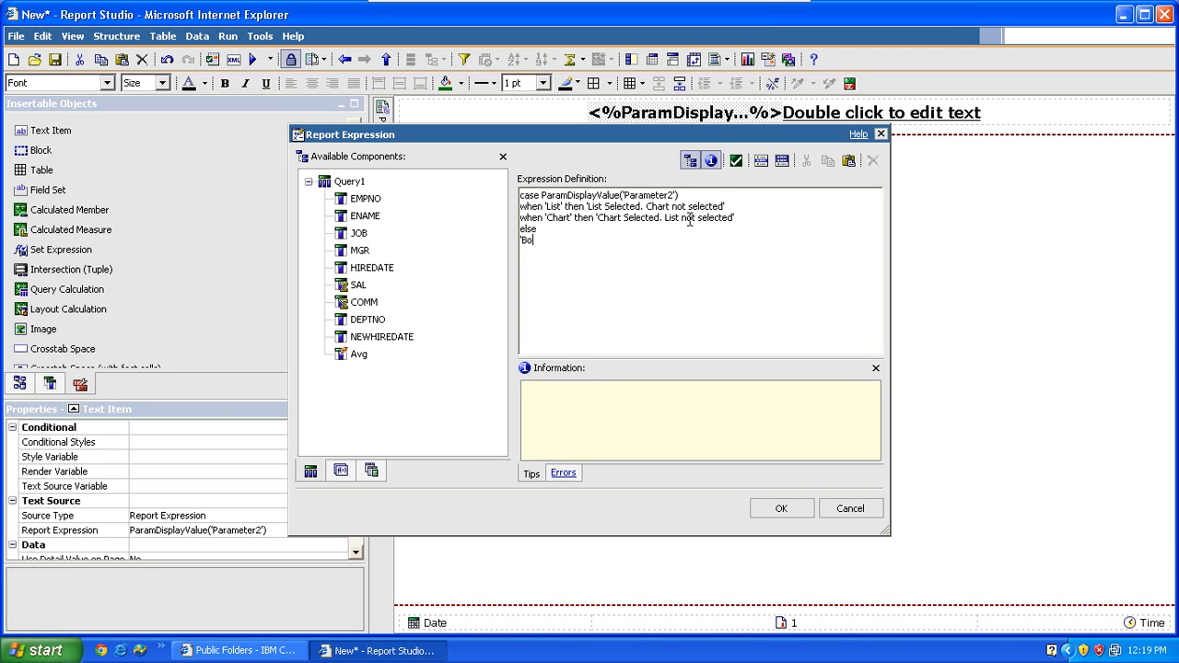
text(th selected')
key(Return)
text(end)
click(782, 508)
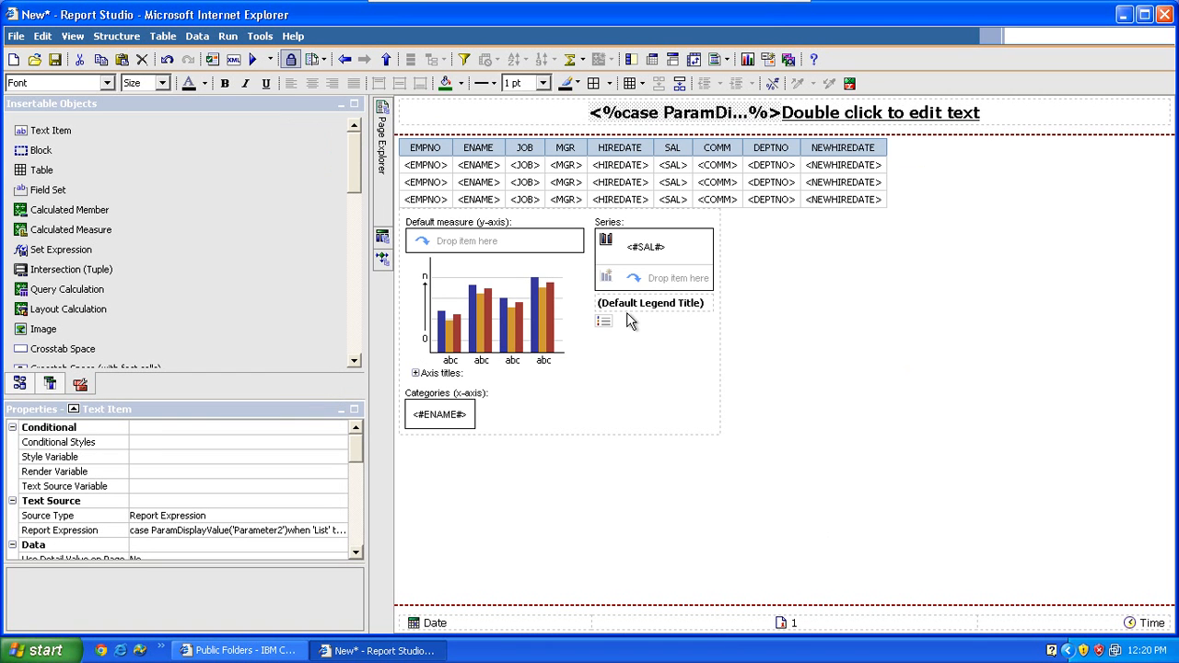
- Run the report with the List option chosen, and close the viewer after checking the header message
click(254, 60)
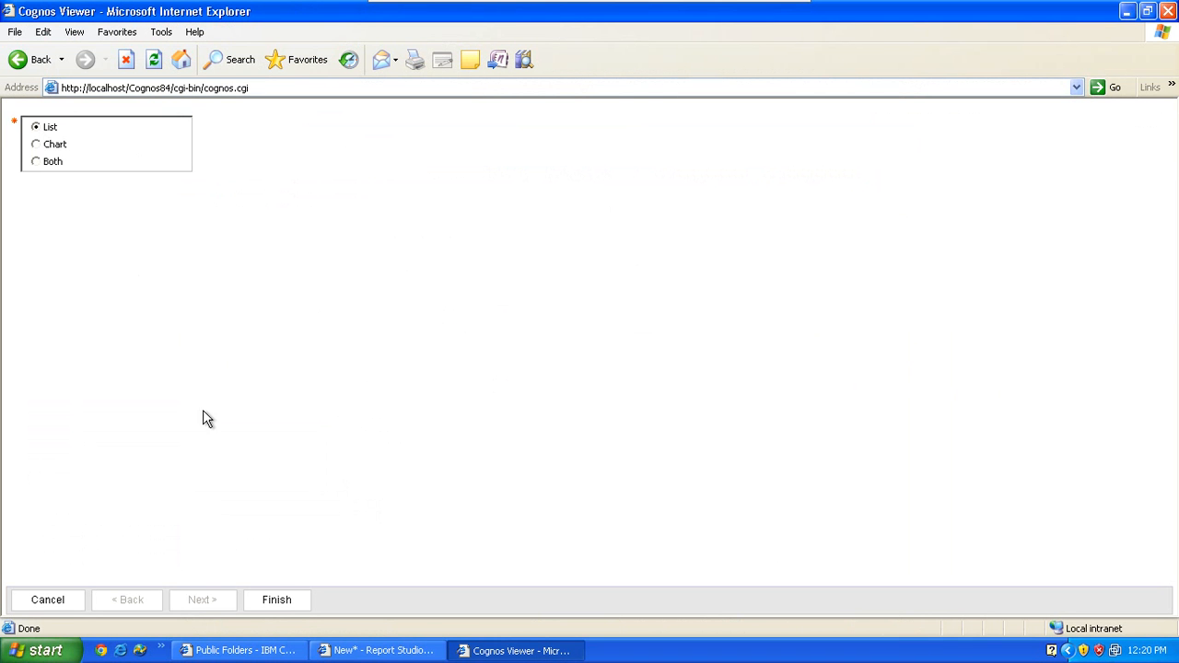
click(284, 599)
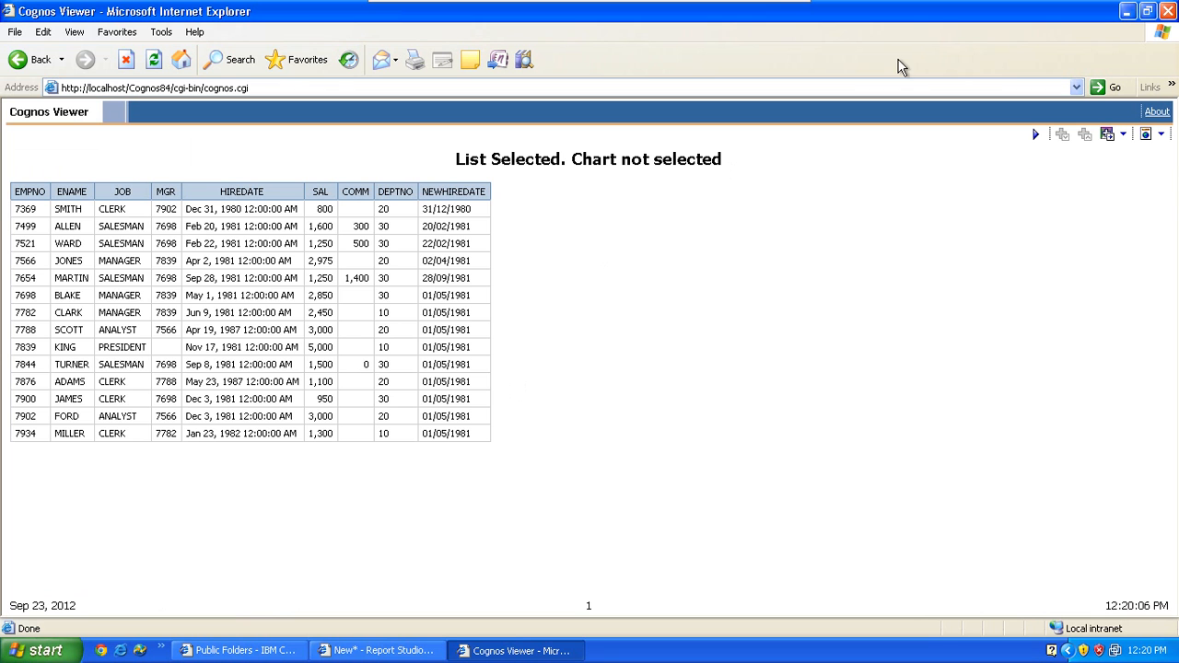
click(1168, 11)
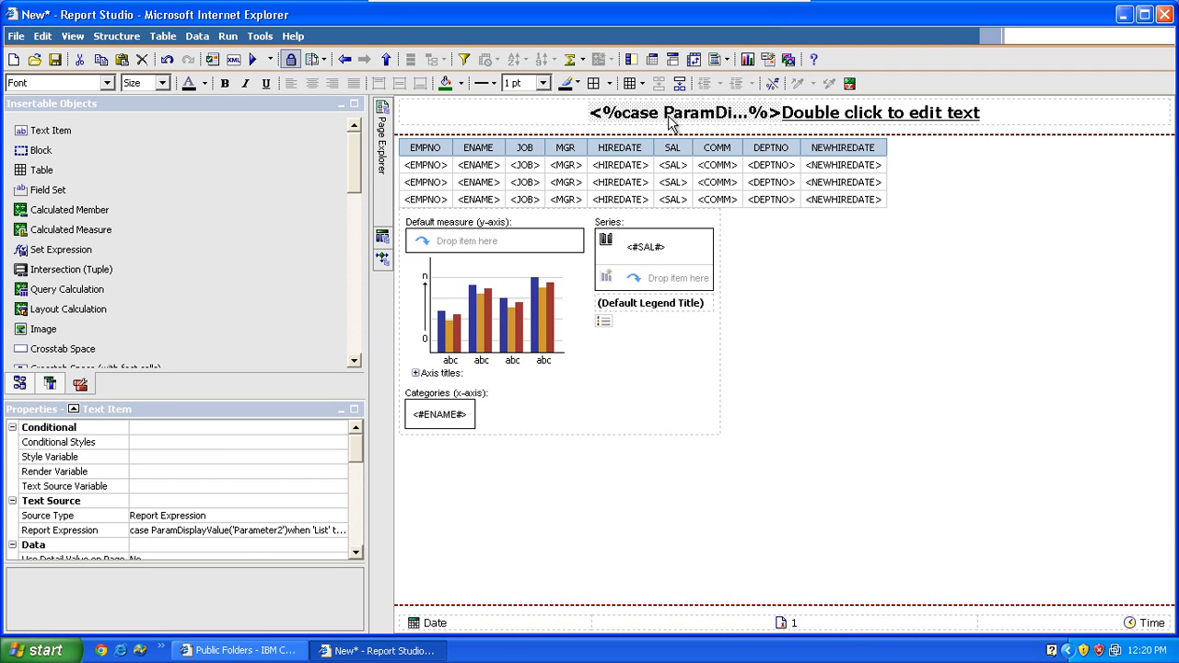
click(659, 182)
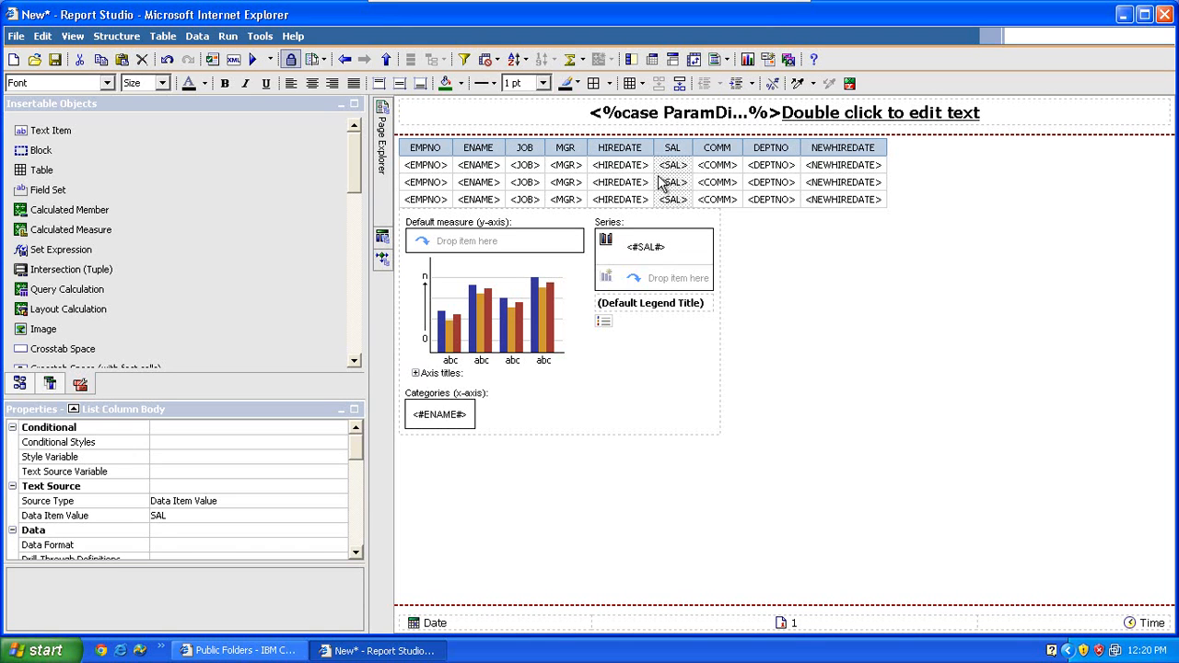
click(667, 120)
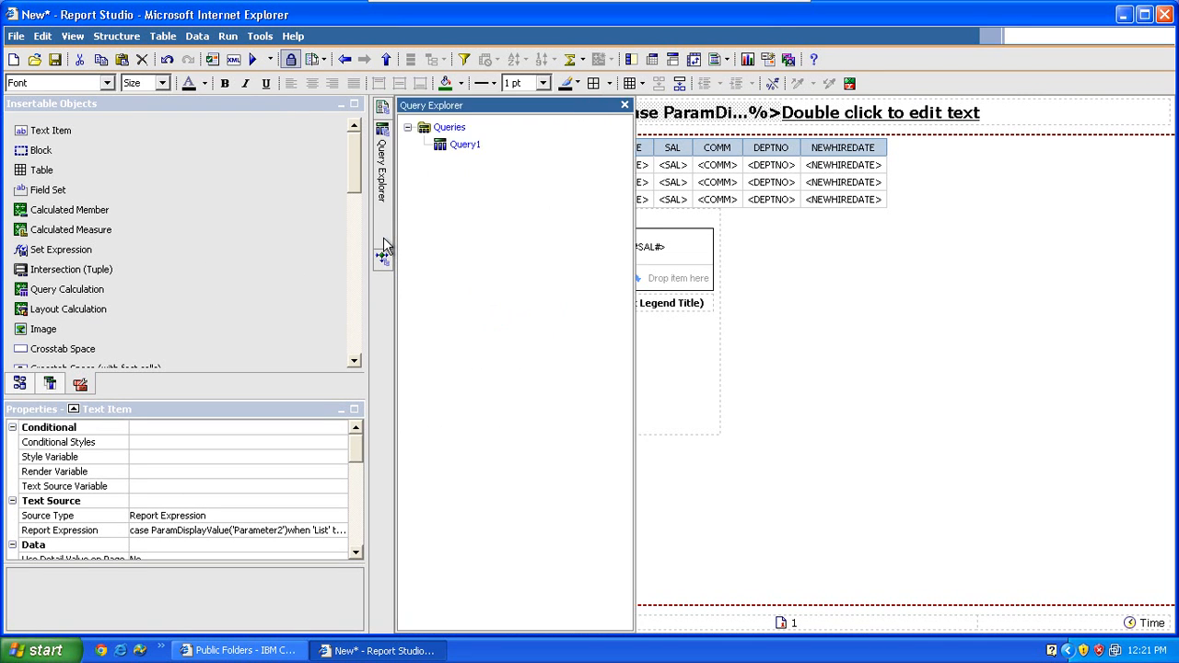
mouse_move(382, 253)
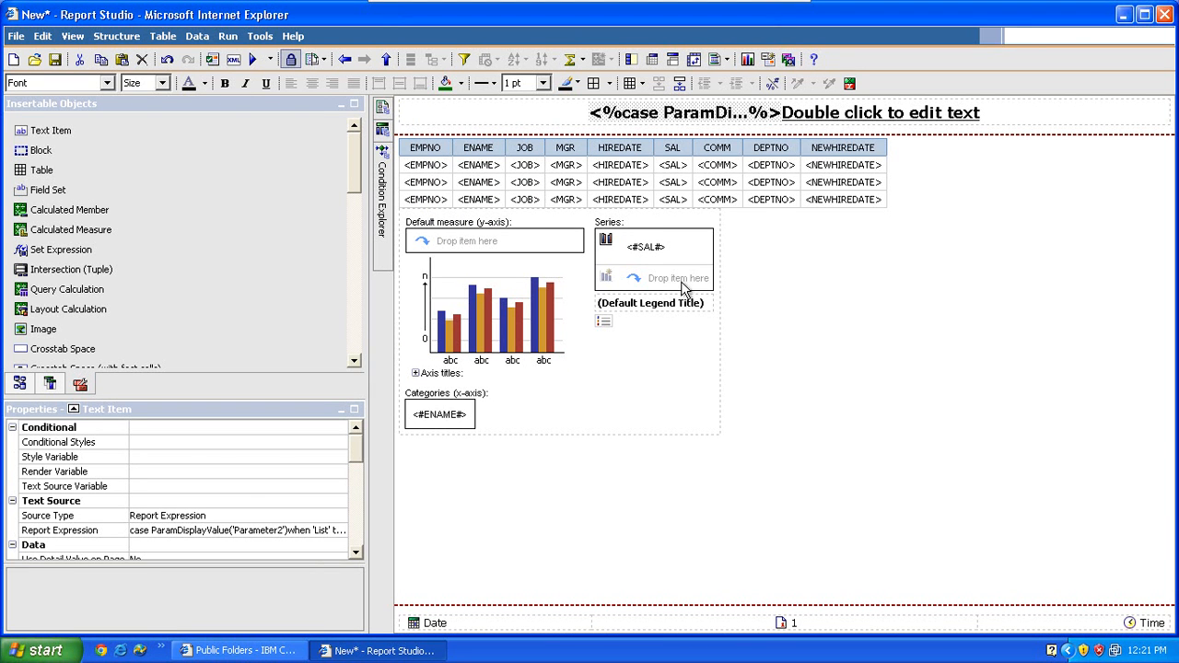
mouse_move(387, 135)
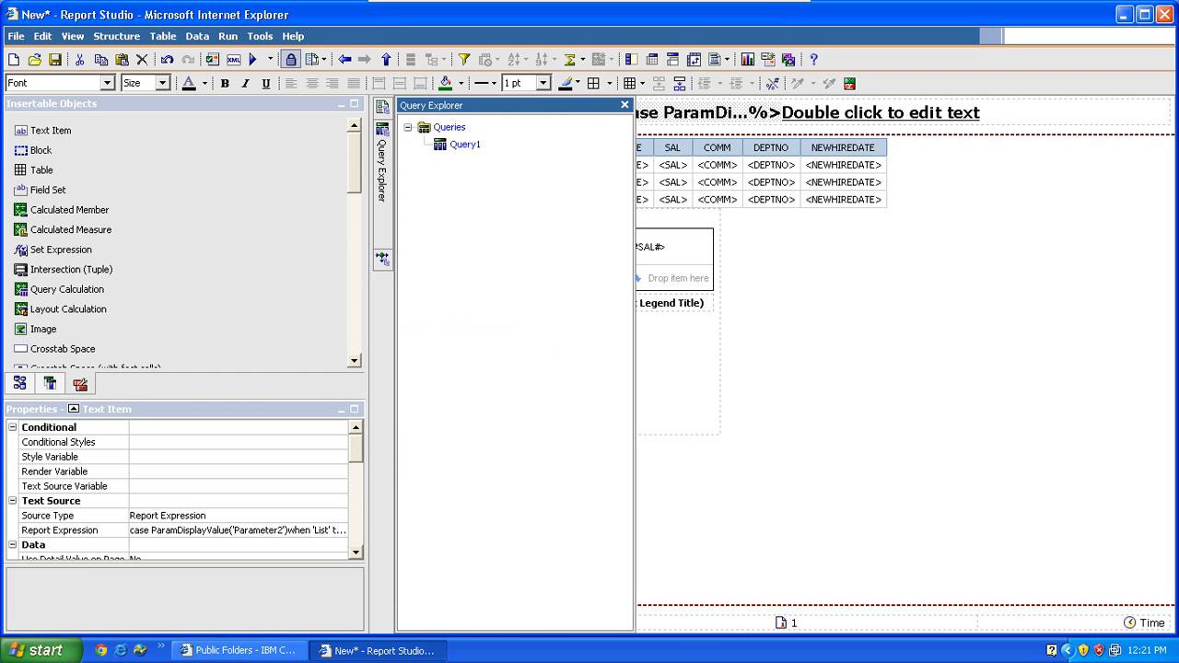
- Open Query1 and examine the properties of its MGR, ENAME and SAL data items
click(466, 148)
double_click(466, 148)
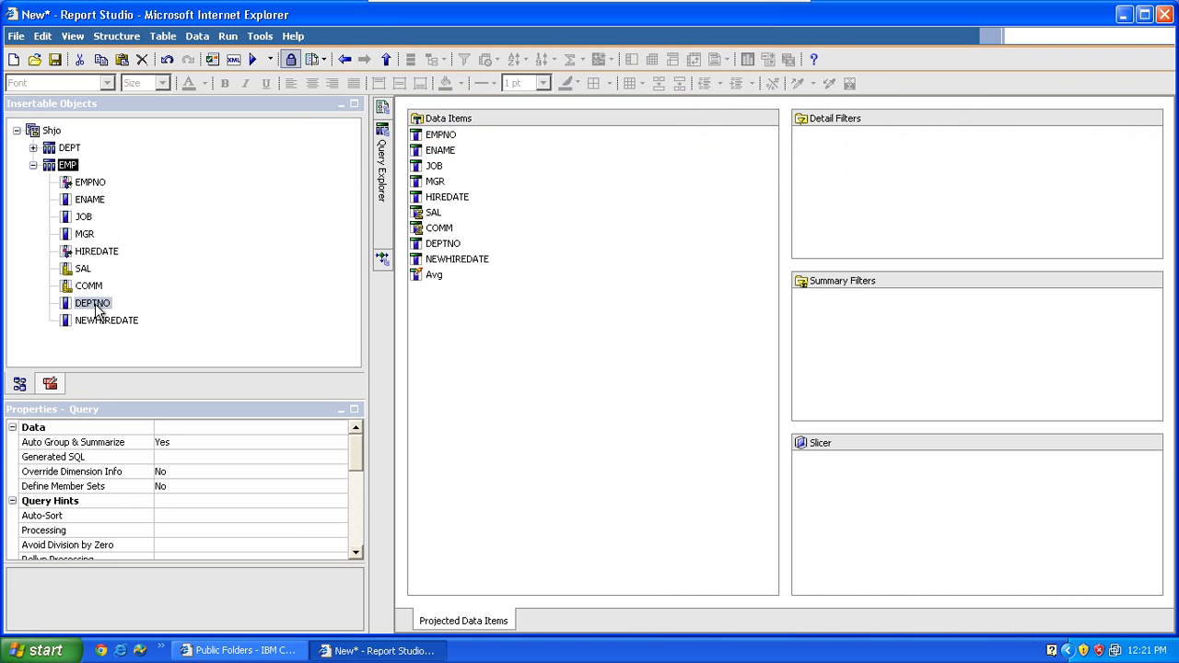
click(492, 181)
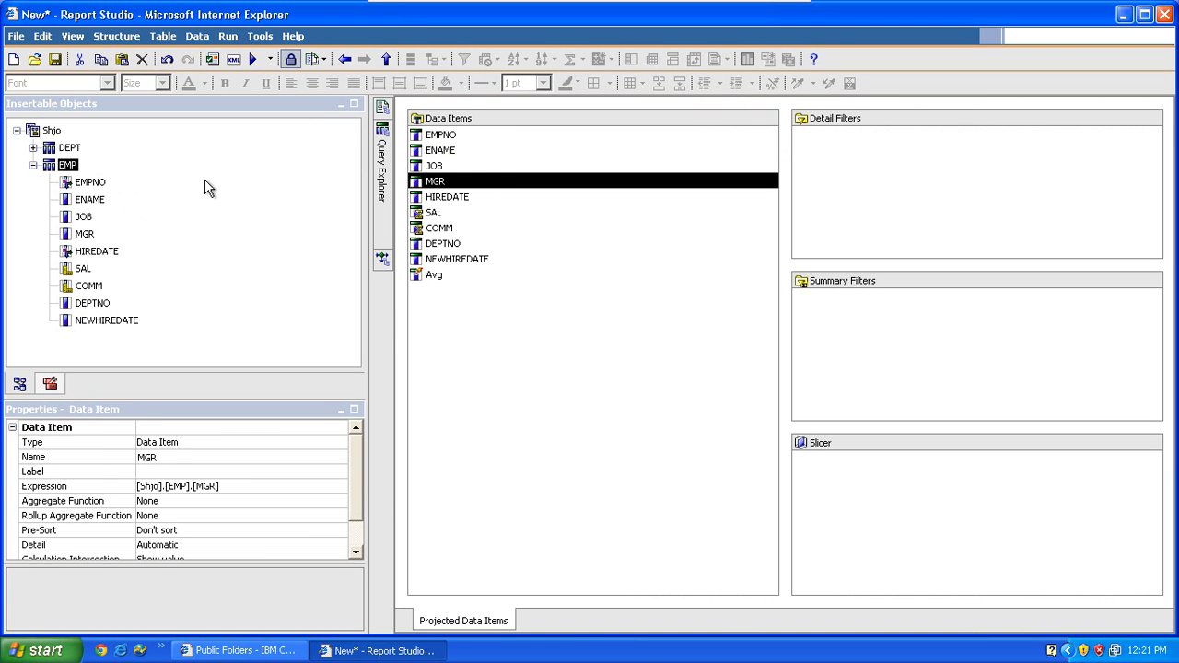
click(460, 153)
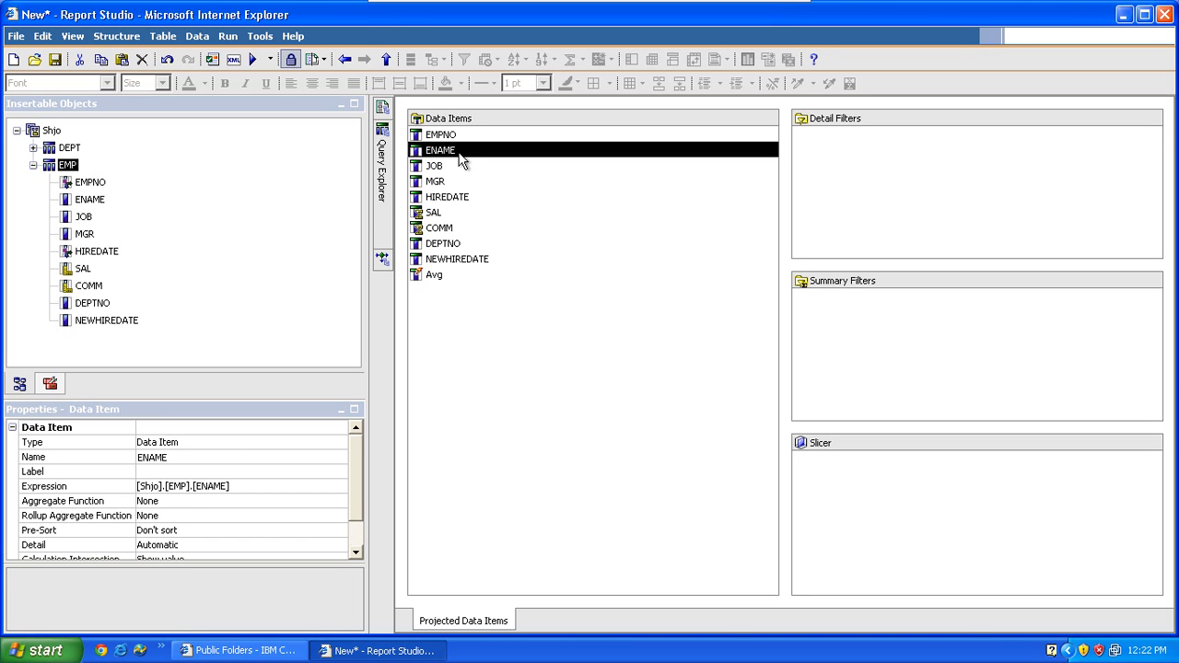
click(440, 214)
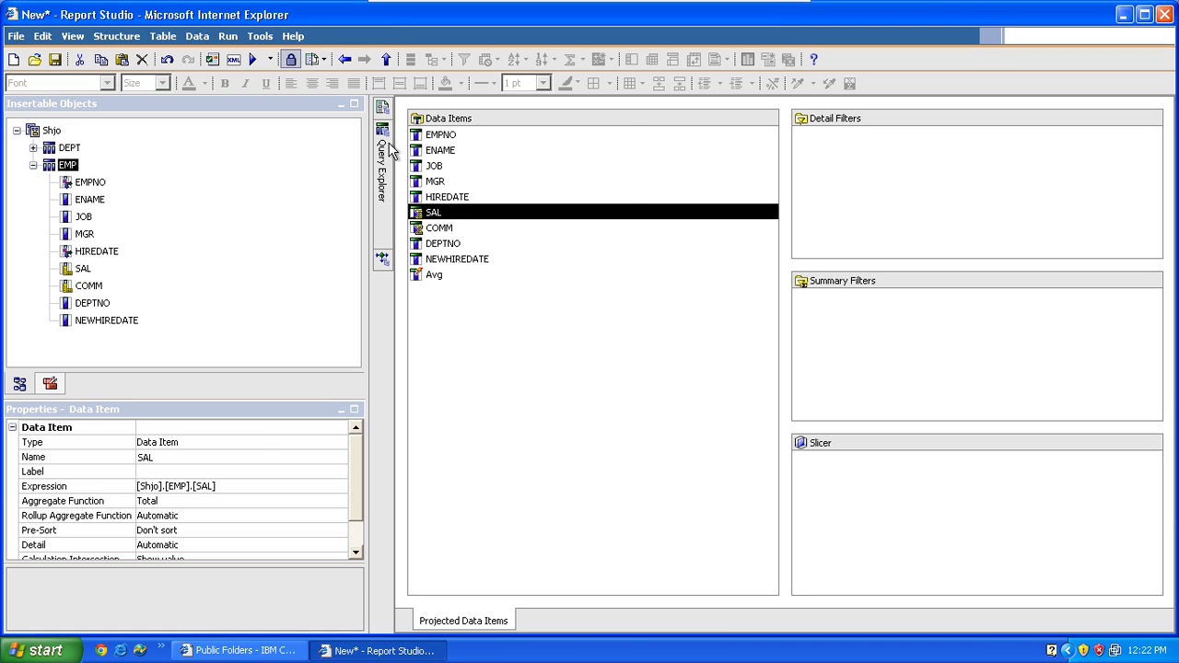
- Return to the report page and inspect the expression behind the chart's SAL series, leaving it unedited
mouse_move(385, 115)
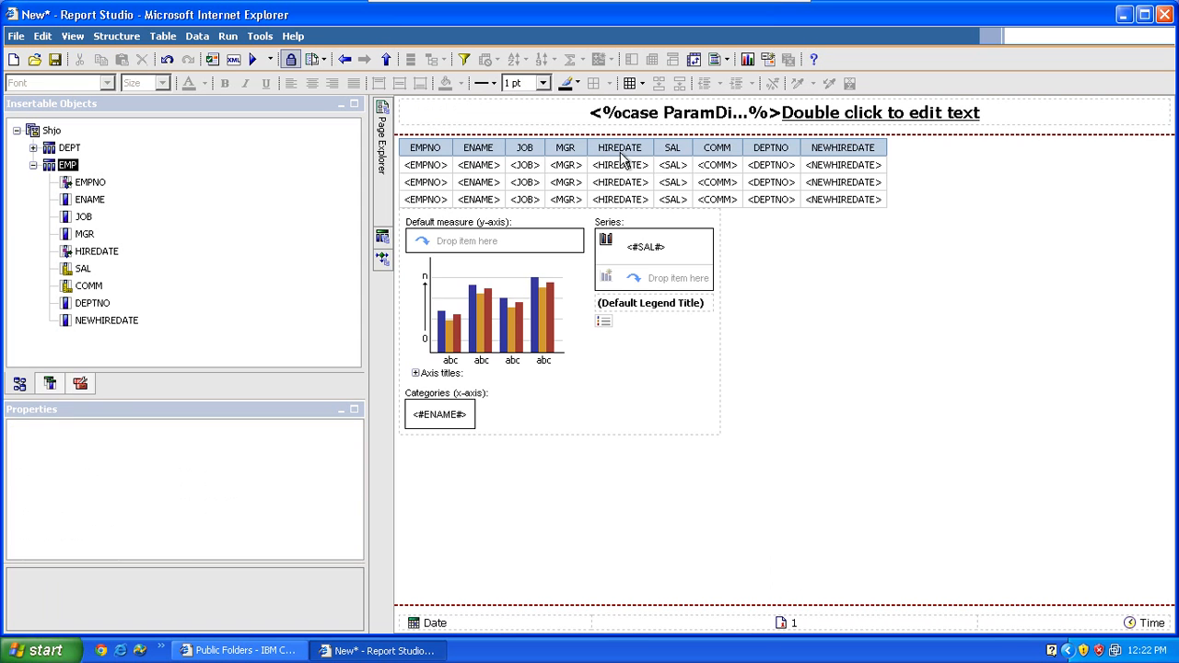
click(705, 173)
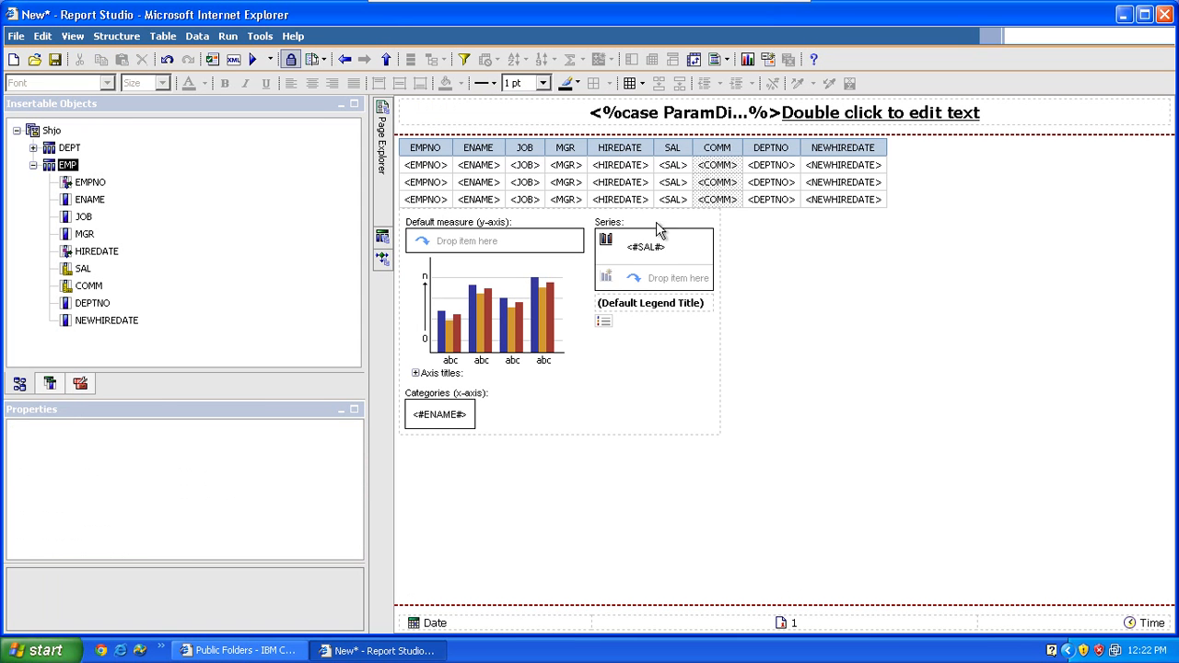
click(649, 248)
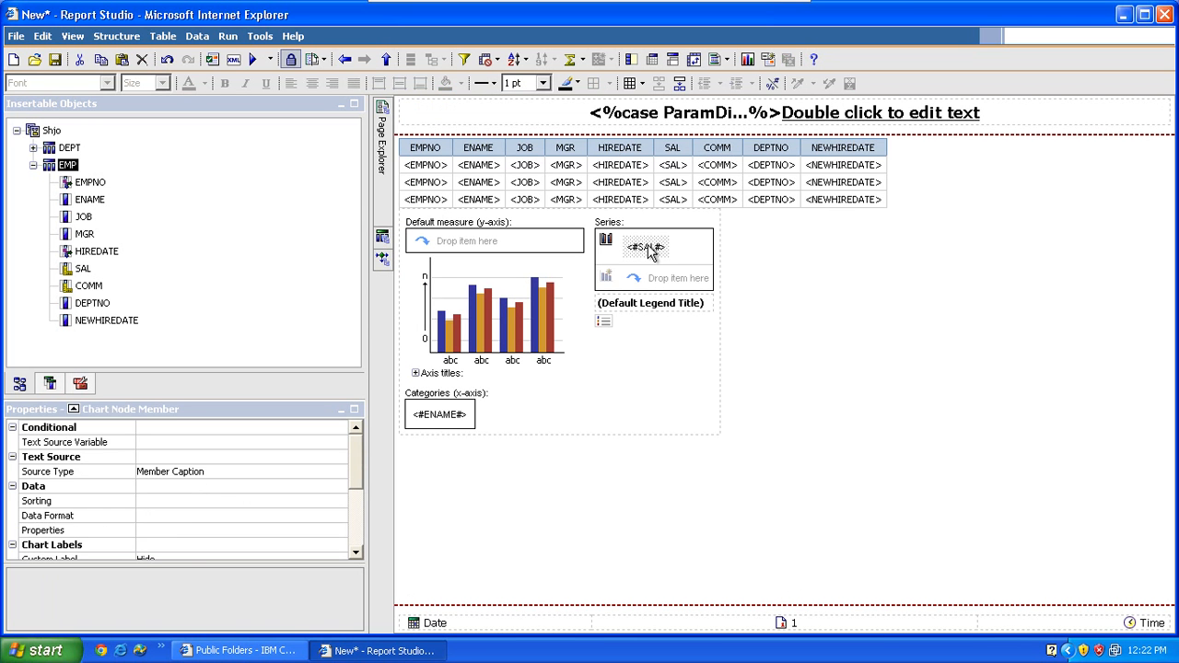
double_click(650, 249)
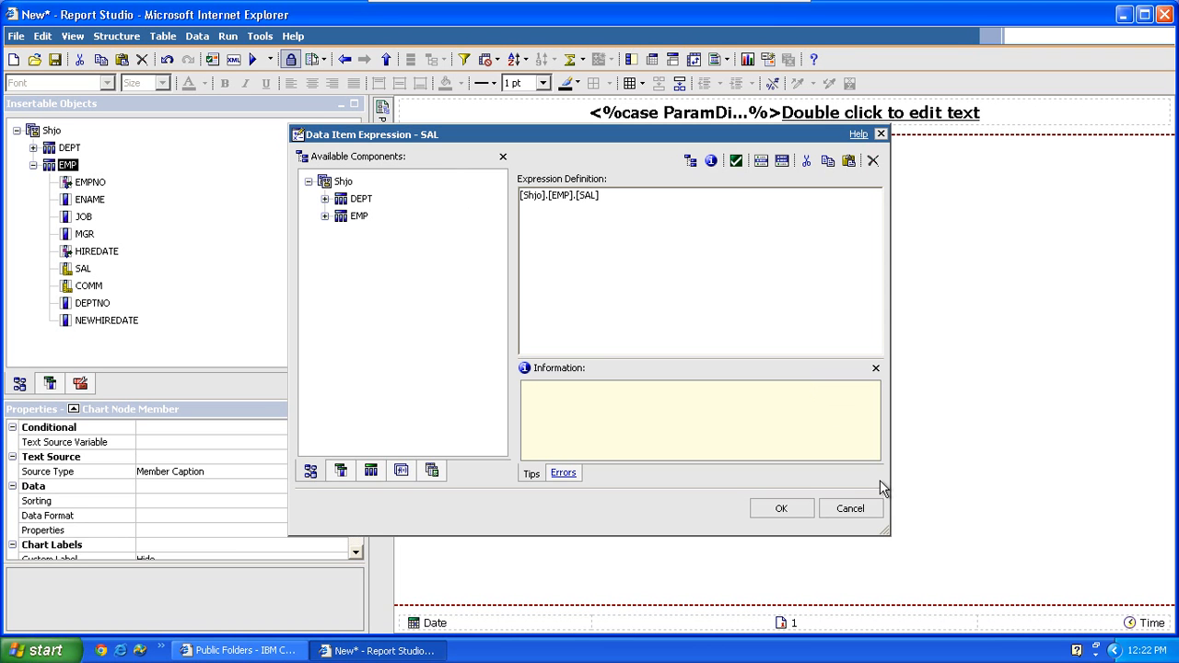
click(851, 509)
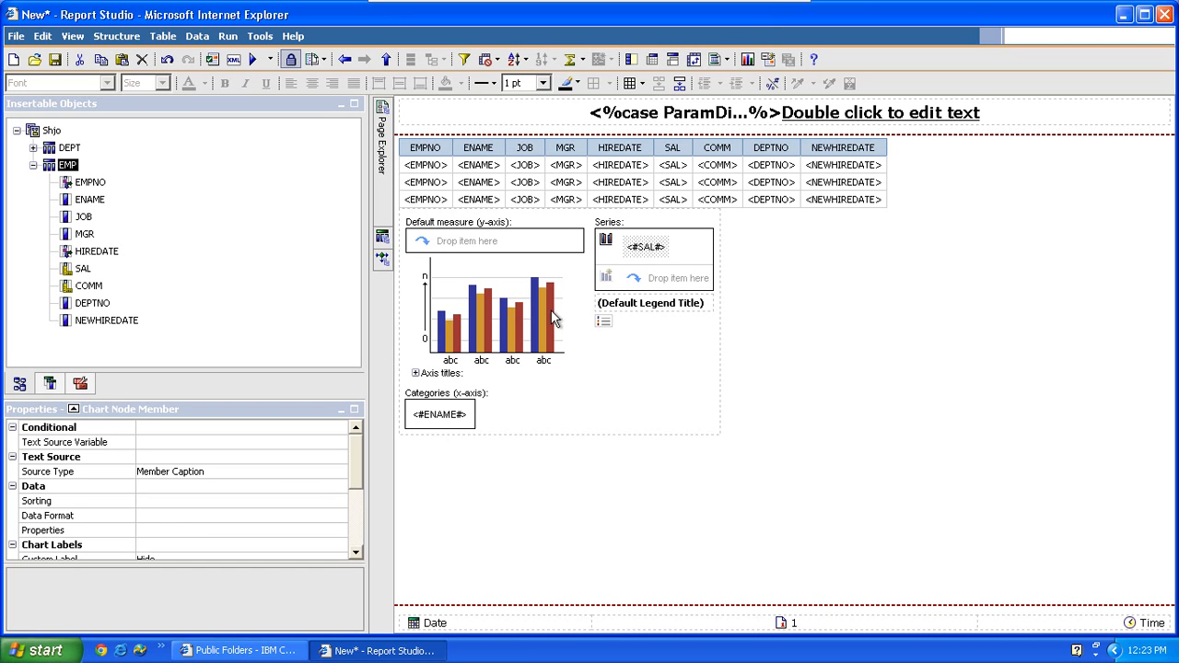
- Reopen Query1 and examine the properties of the COMM data item
mouse_move(383, 241)
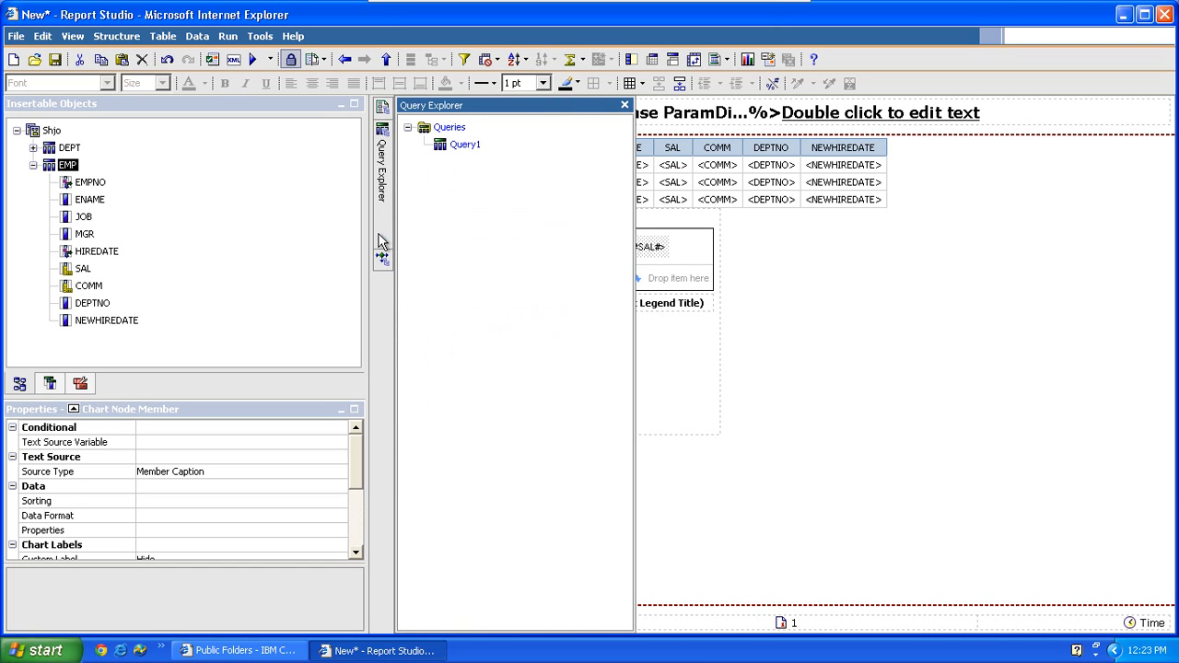
click(473, 147)
double_click(470, 147)
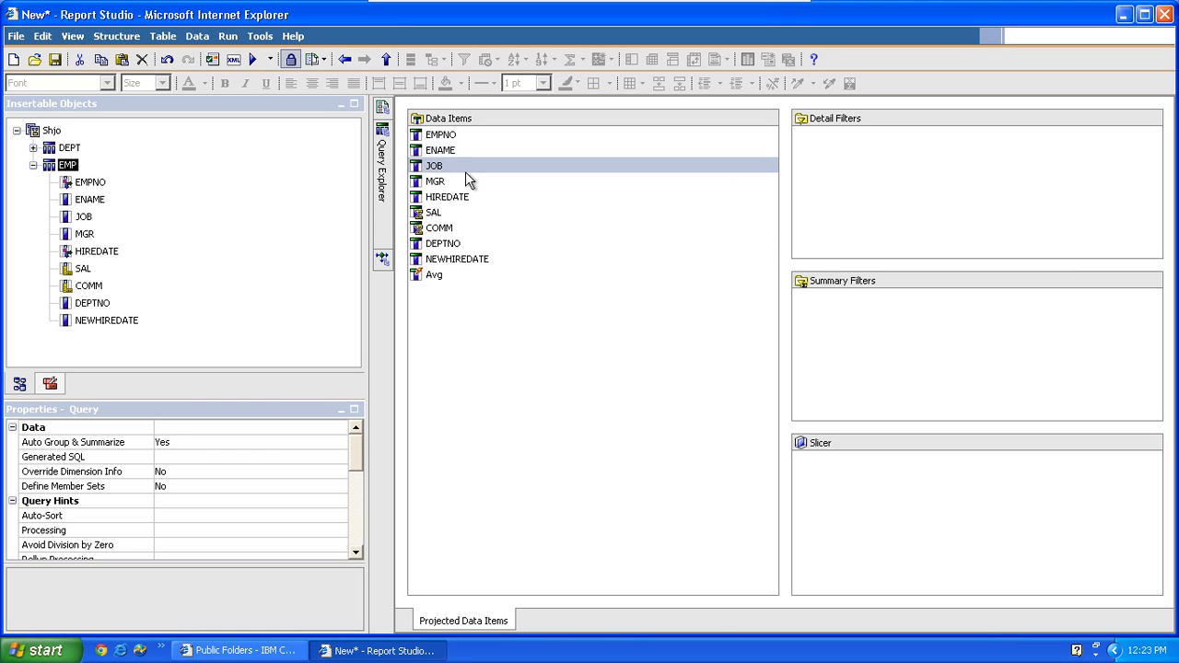
click(452, 231)
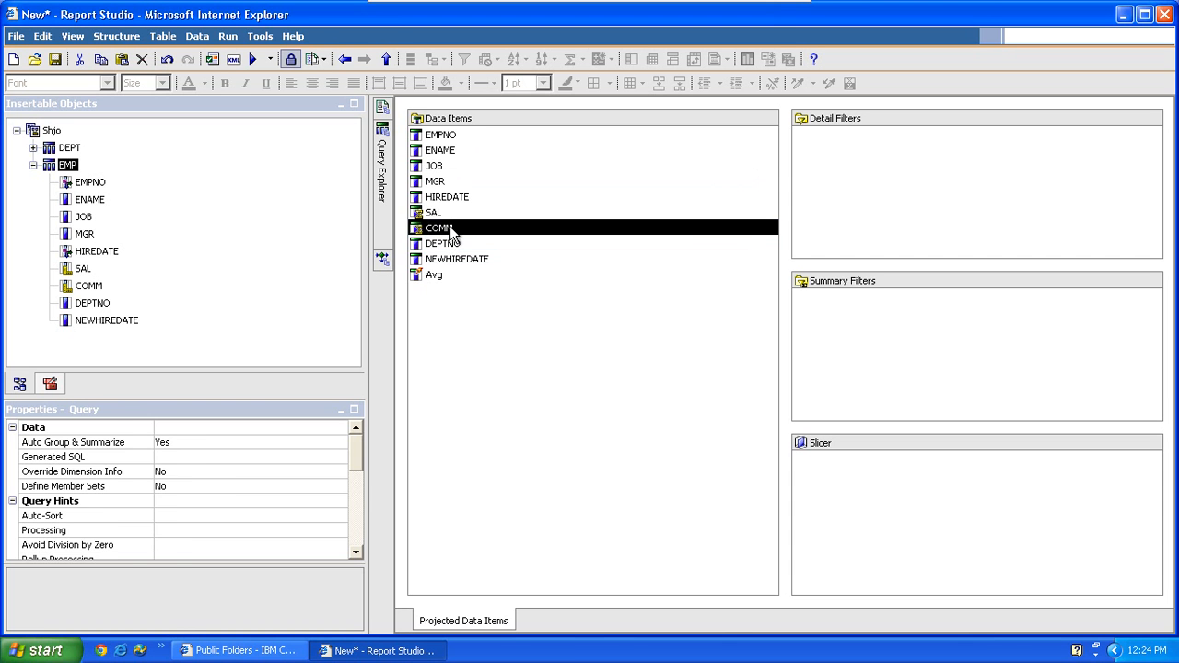
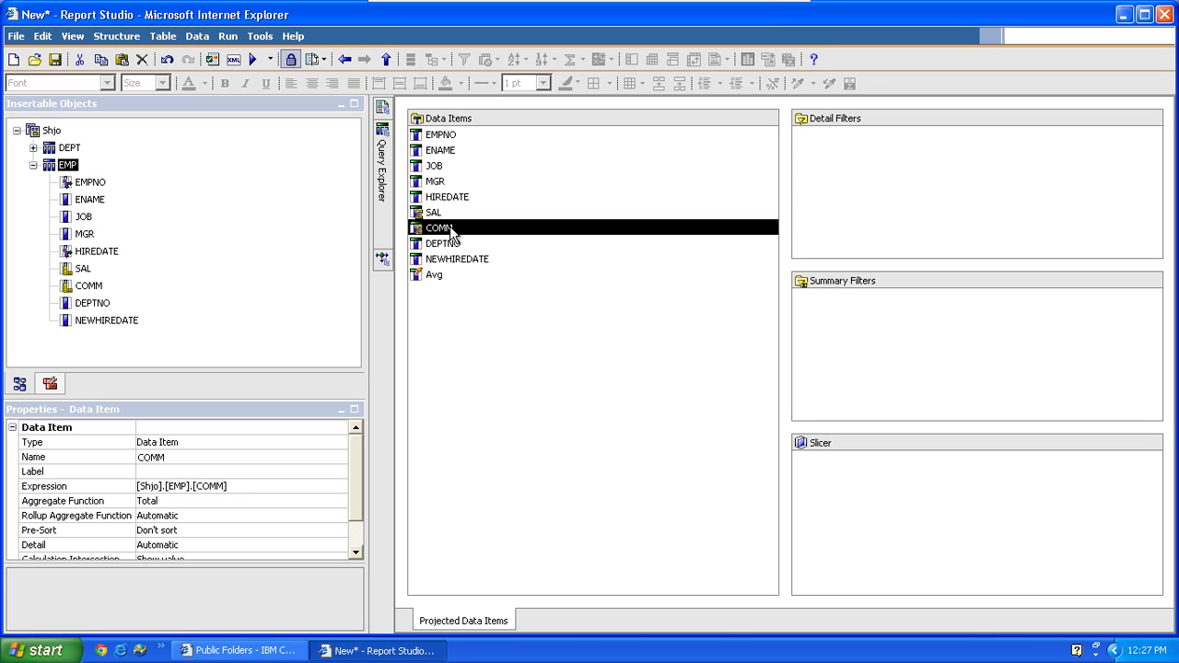
- Switch to IBM Cognos Connection to view the studios available for launch, and return to Report Studio
click(242, 651)
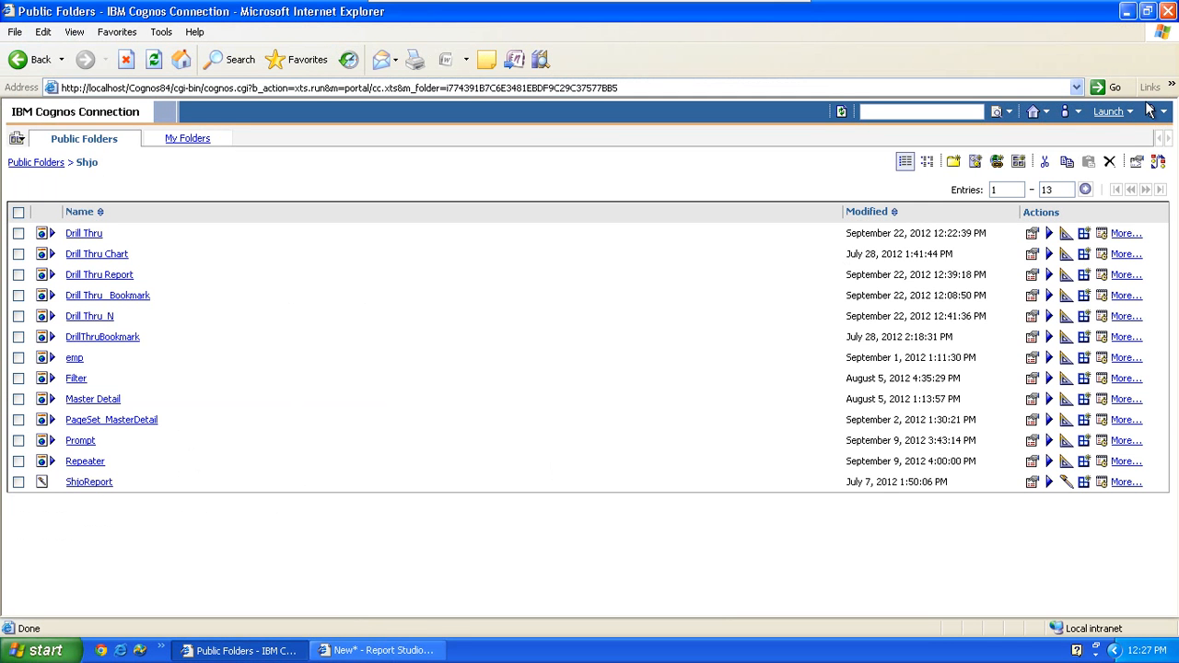
click(1113, 113)
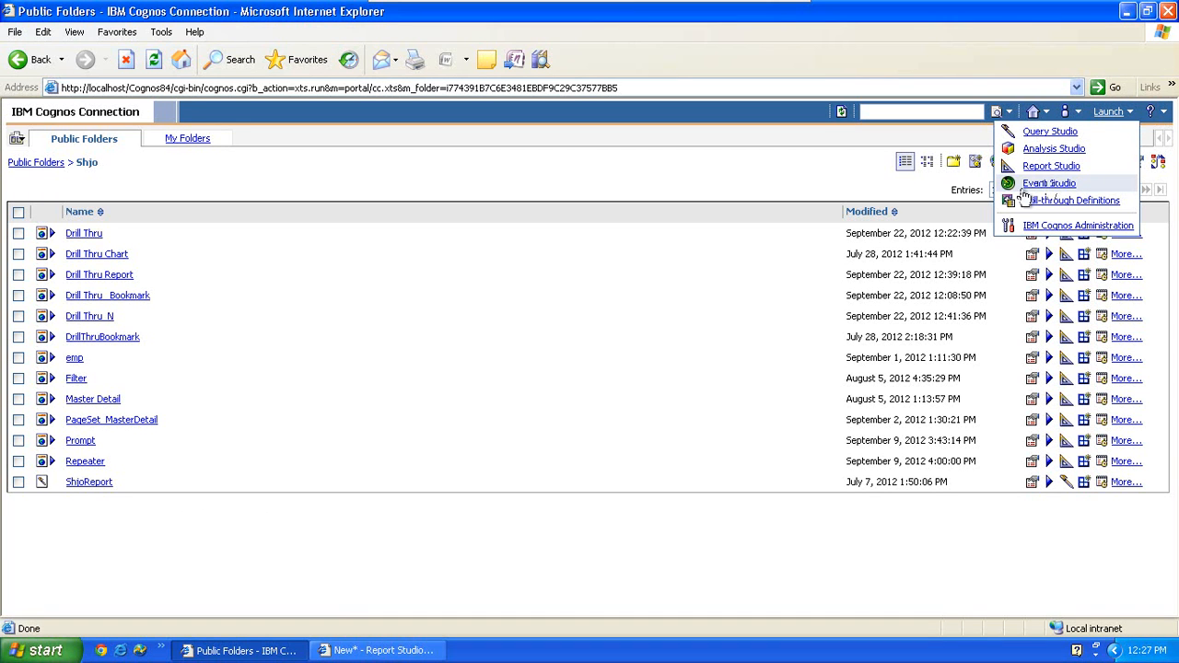
click(723, 297)
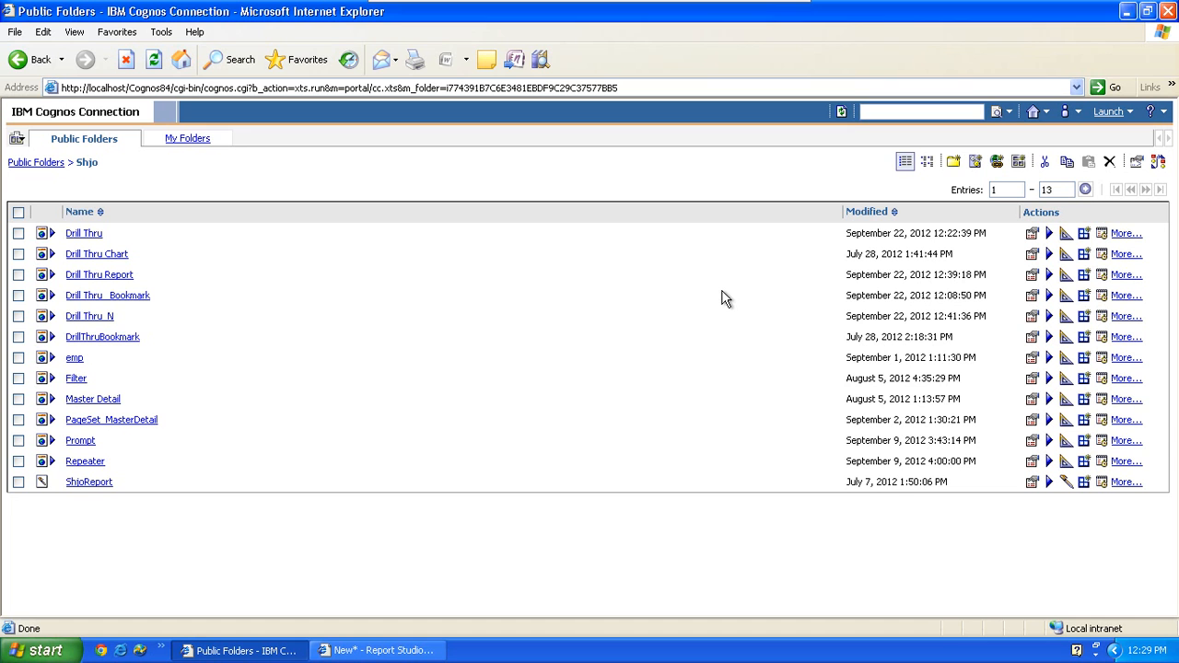
click(403, 651)
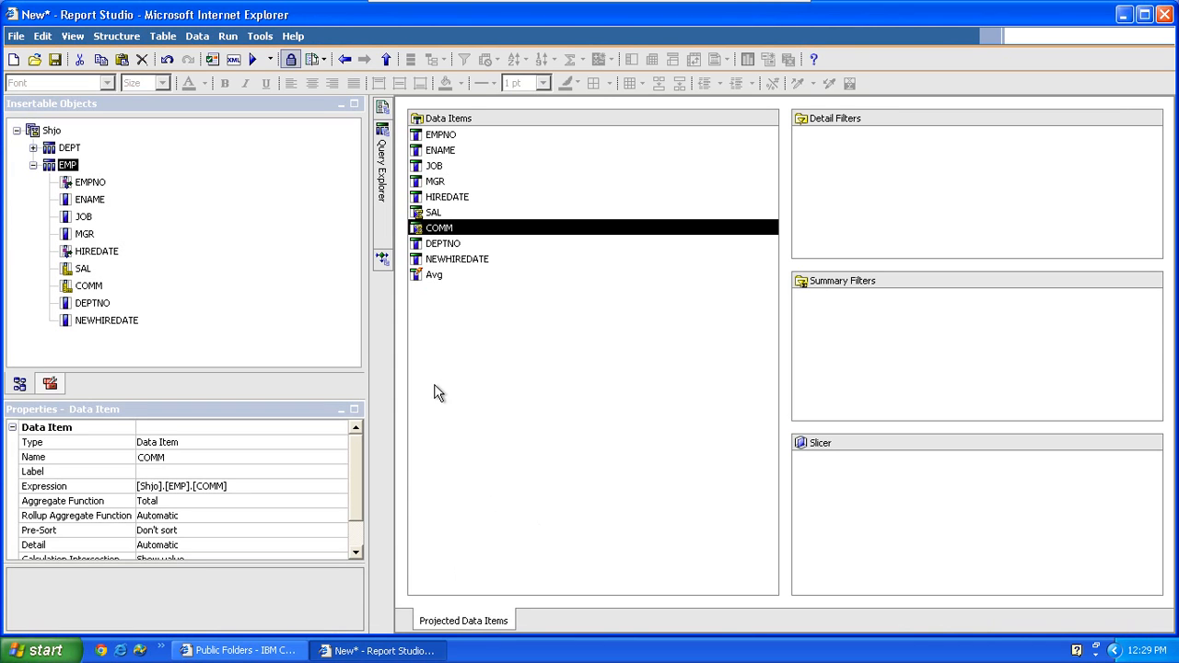
- Save the report under the name Conditional Formatting in the Shjo public folder
click(16, 36)
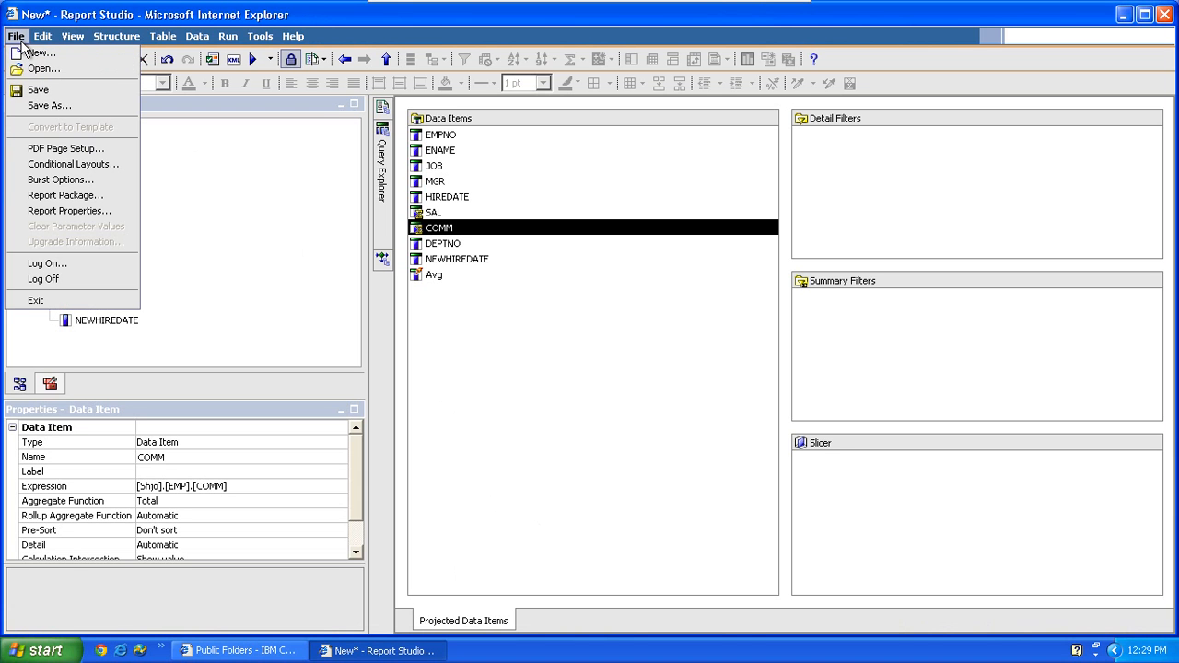
click(40, 106)
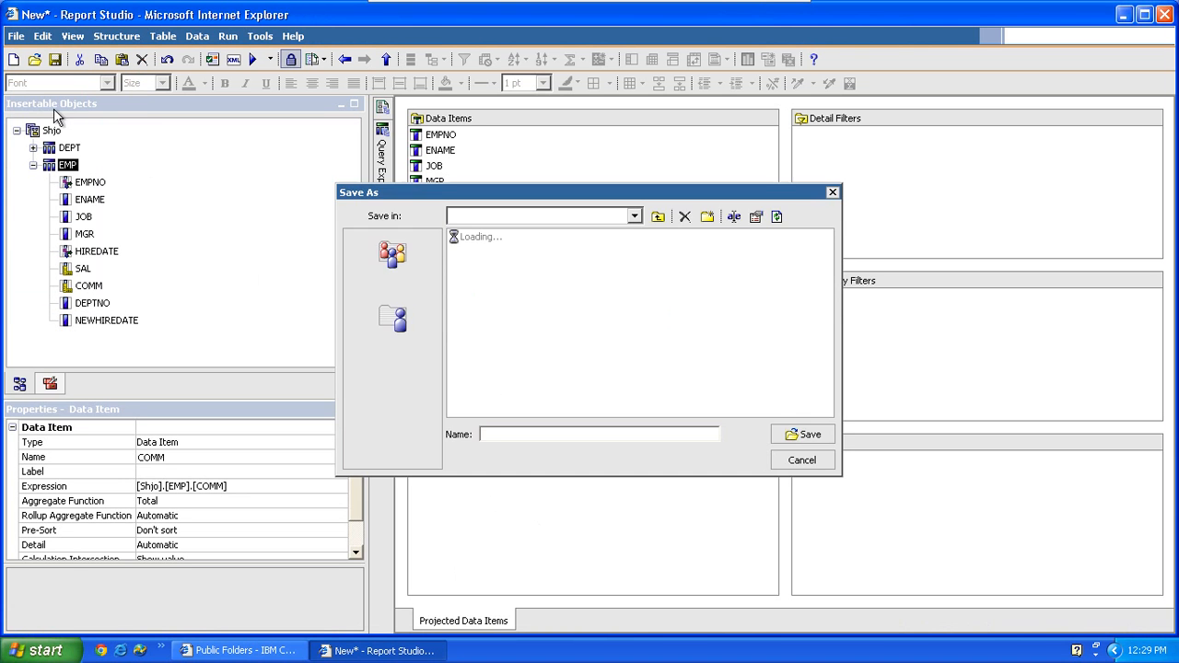
text(Condit)
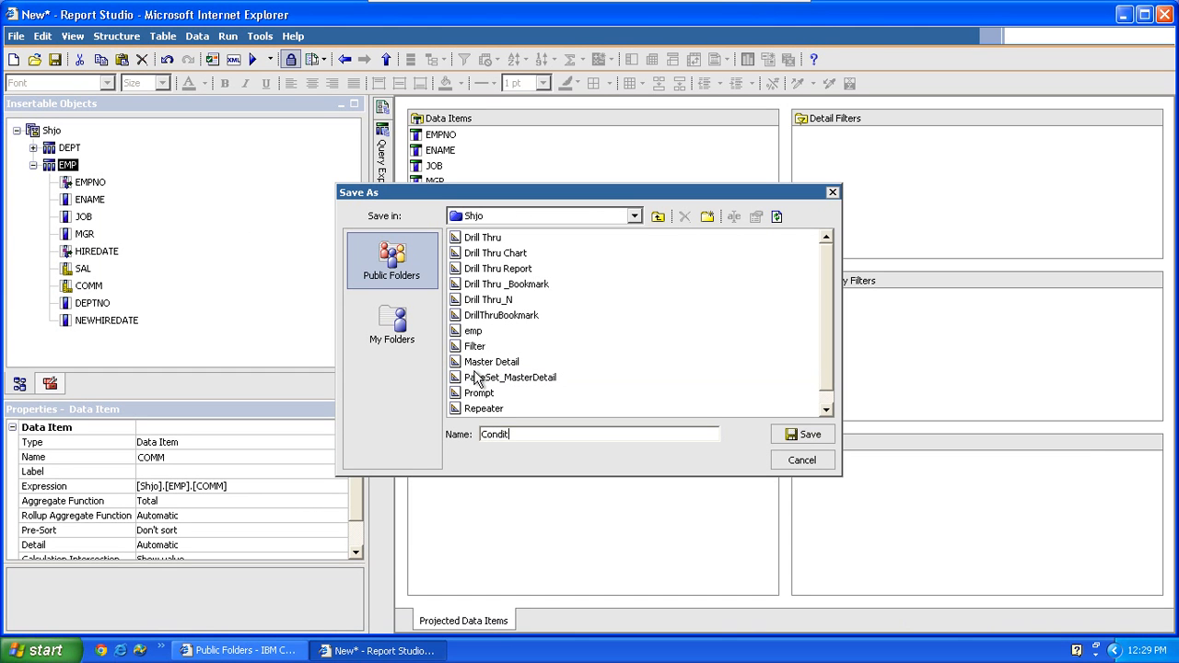
text(ional Formatting)
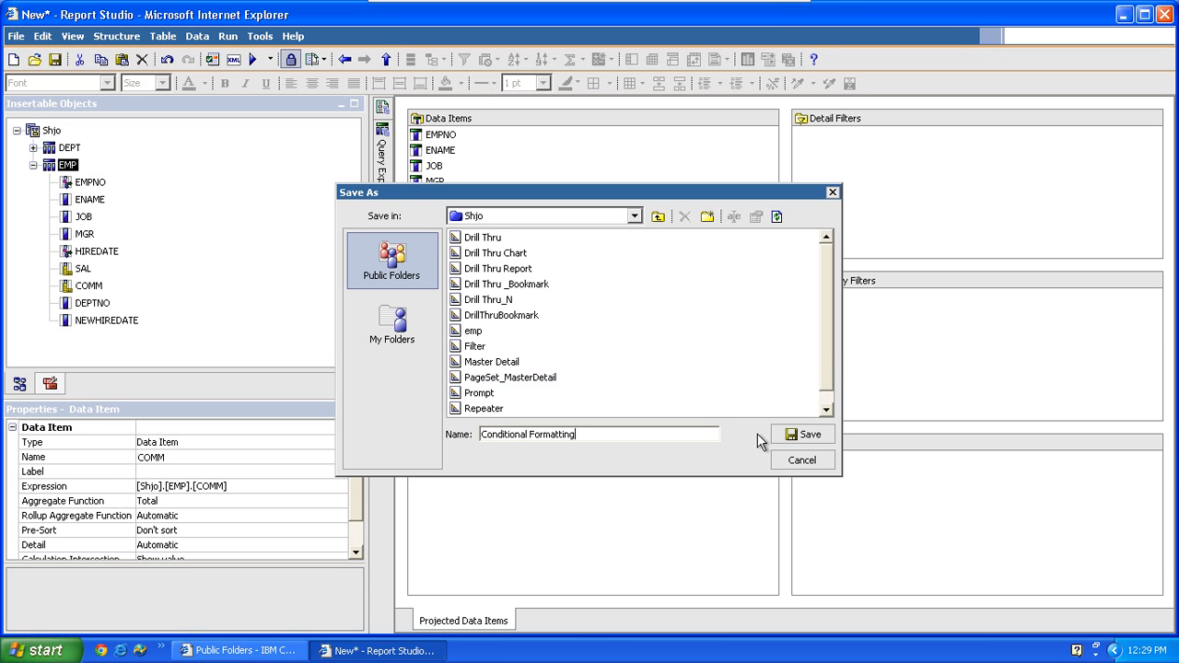
click(805, 436)
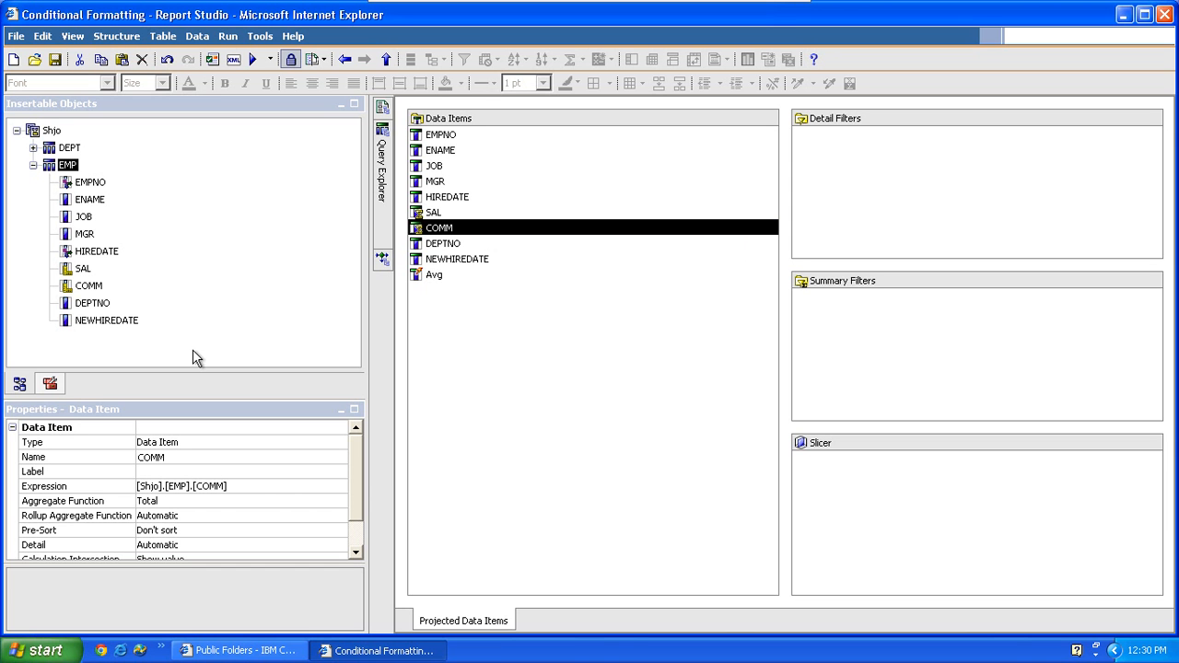
- Add a new data item to Query1's data items
click(55, 384)
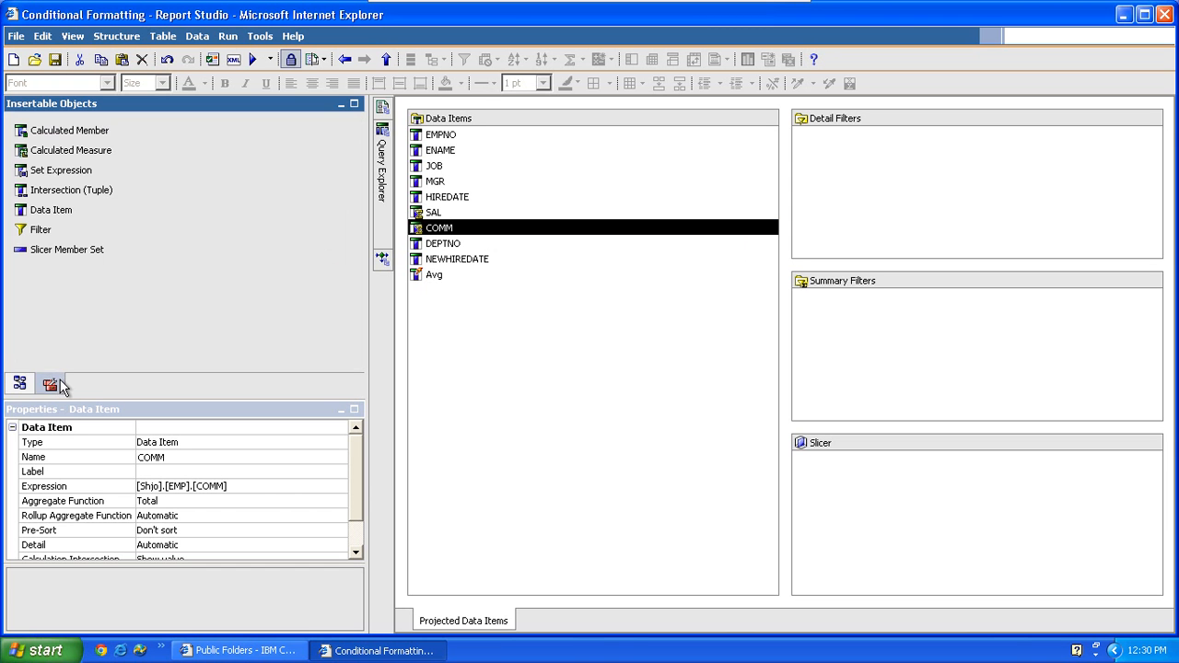
click(135, 212)
drag(136, 212, 479, 342)
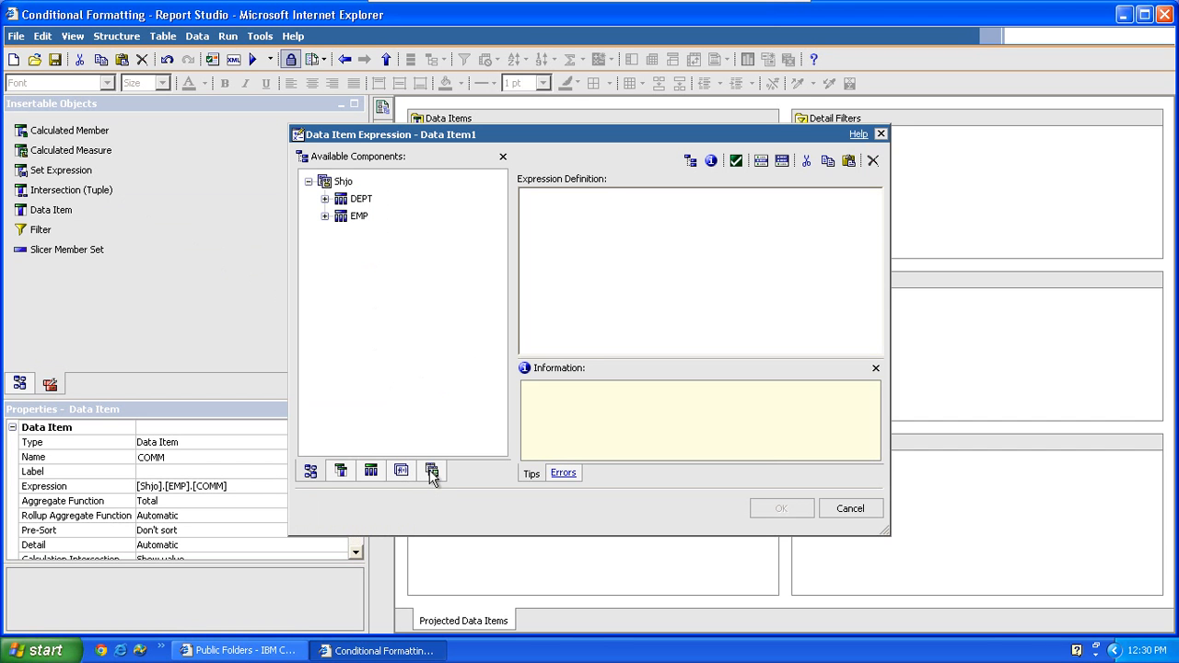
click(432, 471)
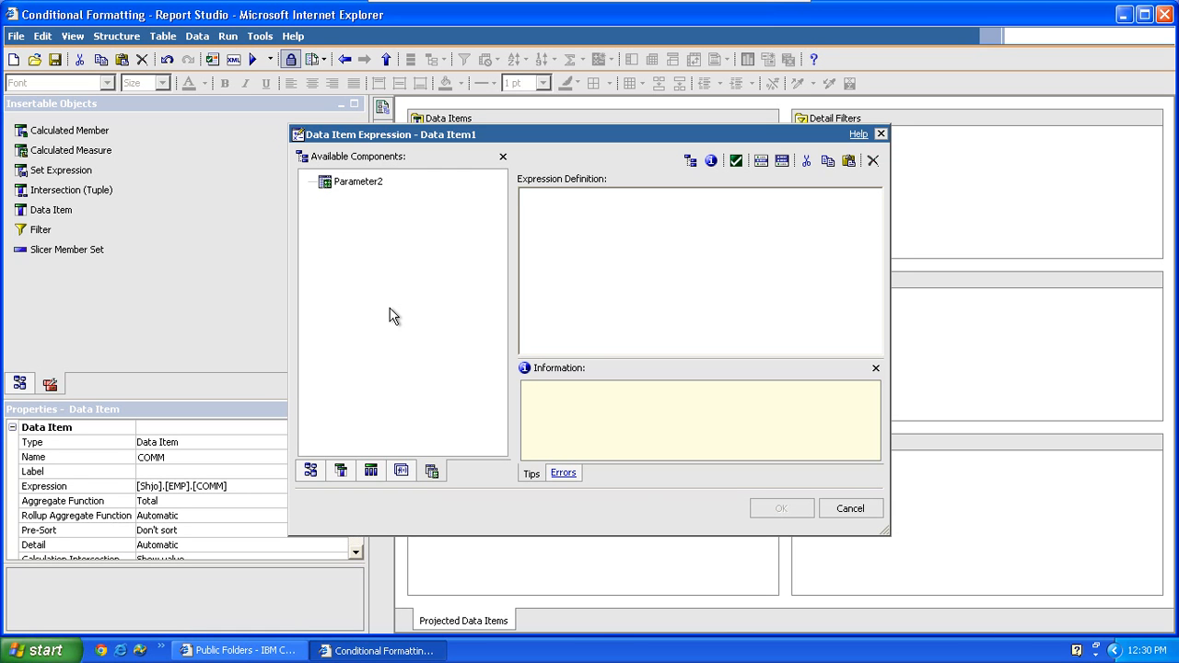
click(367, 184)
click(573, 204)
text(case)
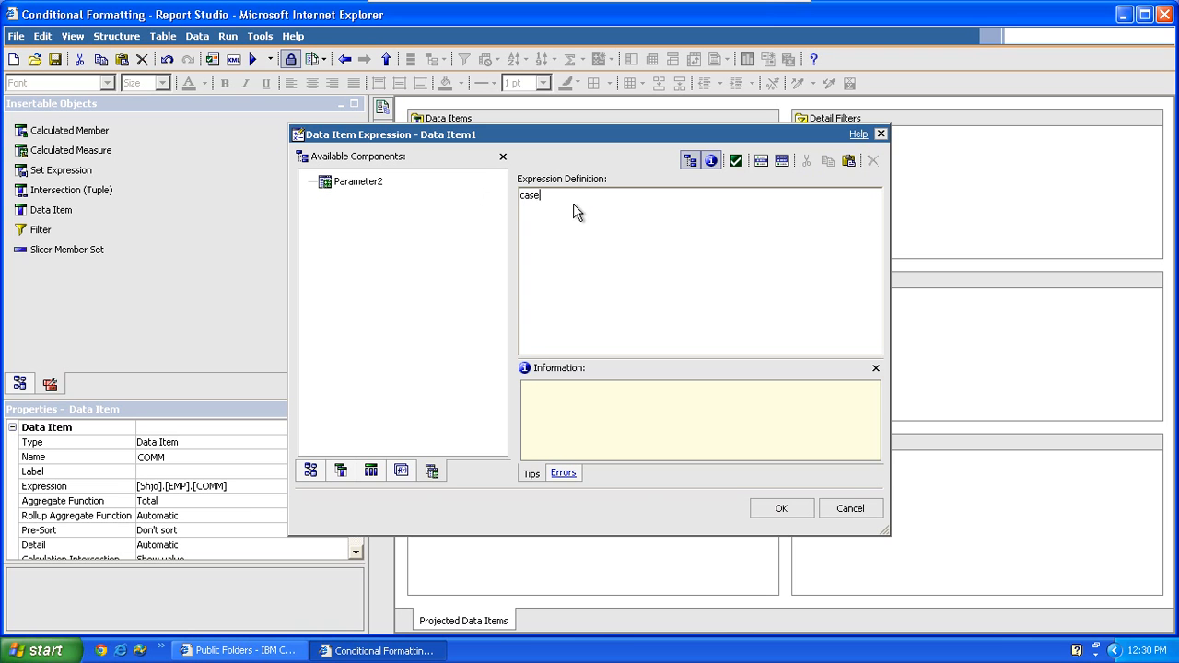
click(359, 182)
key(BackSpace)
key(BackSpace)
key(BackSpace)
key(BackSpace)
- Start the data item's expression with case and the branch when [SAL] >1500 then [COMM], using the query's own data items
click(342, 471)
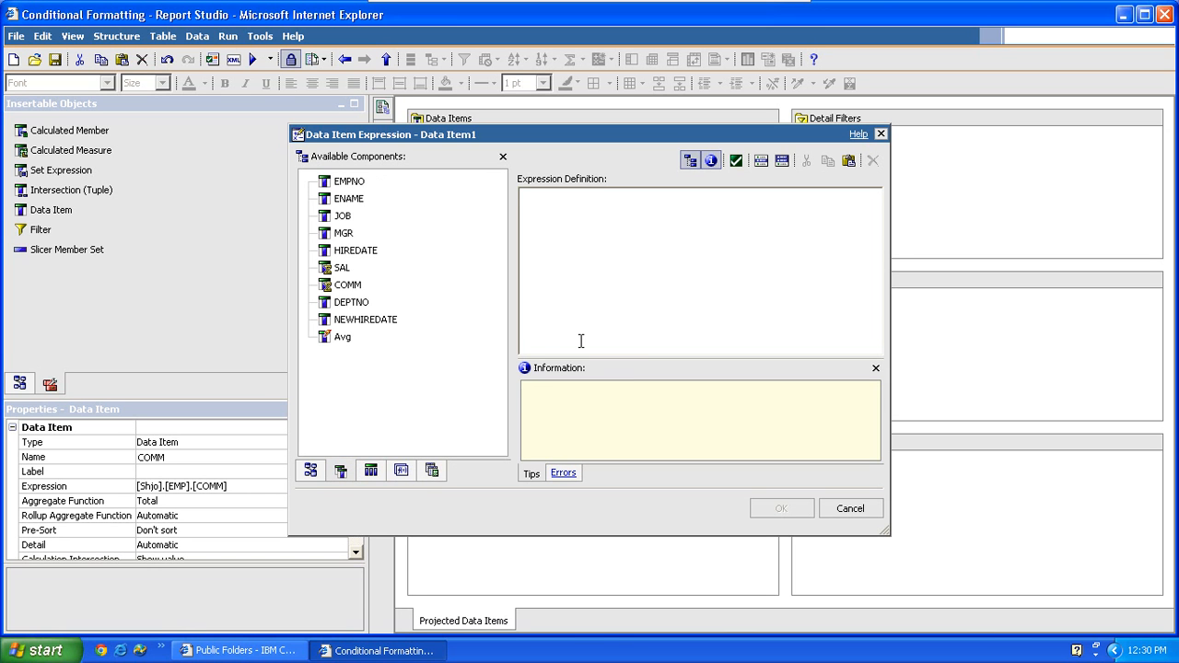
text(case)
double_click(341, 268)
text(when)
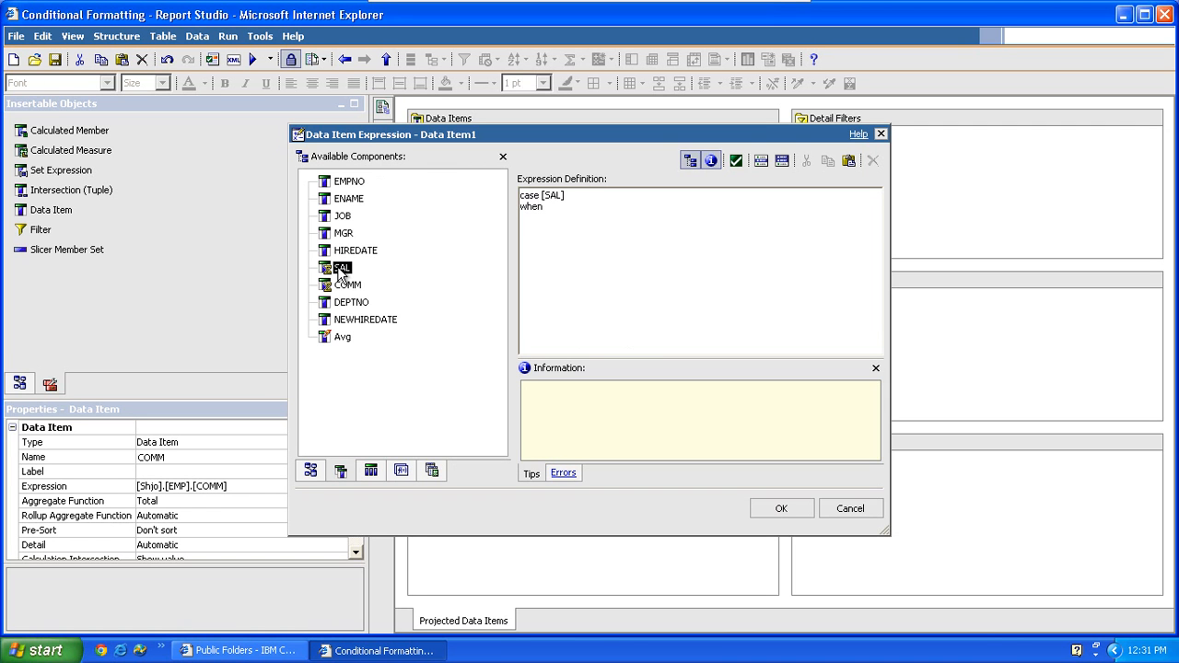
key(Up)
key(shift+End)
key(Delete)
key(Down)
double_click(340, 269)
text(>1500 then)
double_click(347, 286)
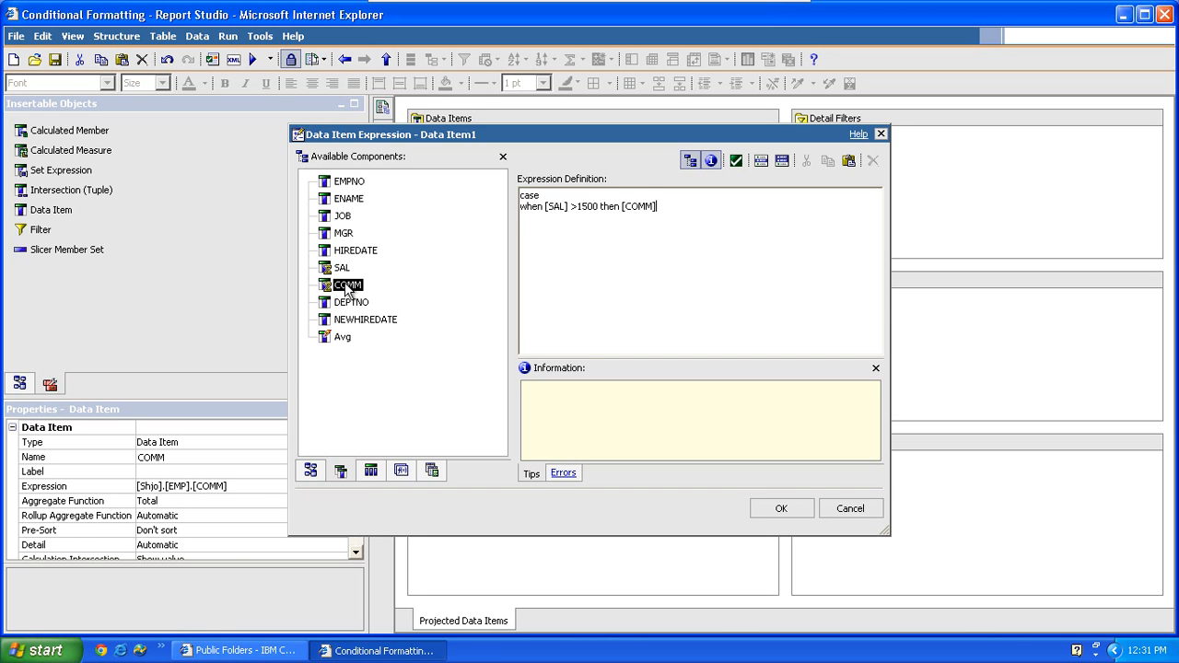
- Multiply the branch's [COMM] by 1000, finish the case with else [COMM] and end, and accept the expression
text(*1000 )
text(else)
double_click(347, 287)
text(end)
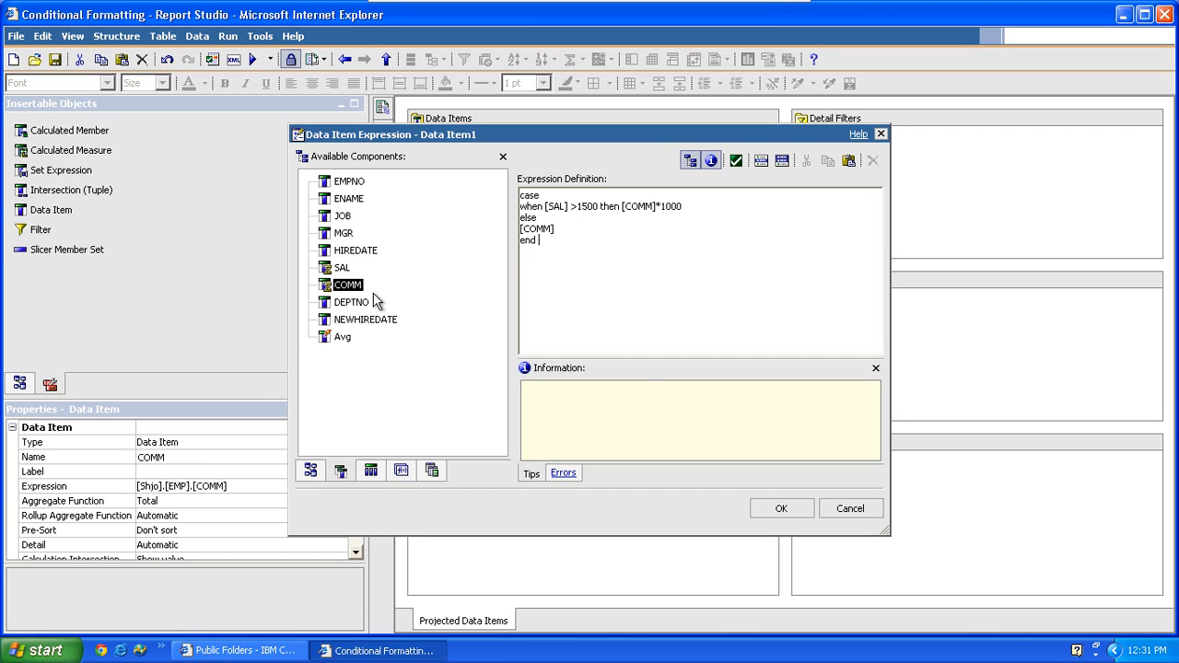
click(781, 512)
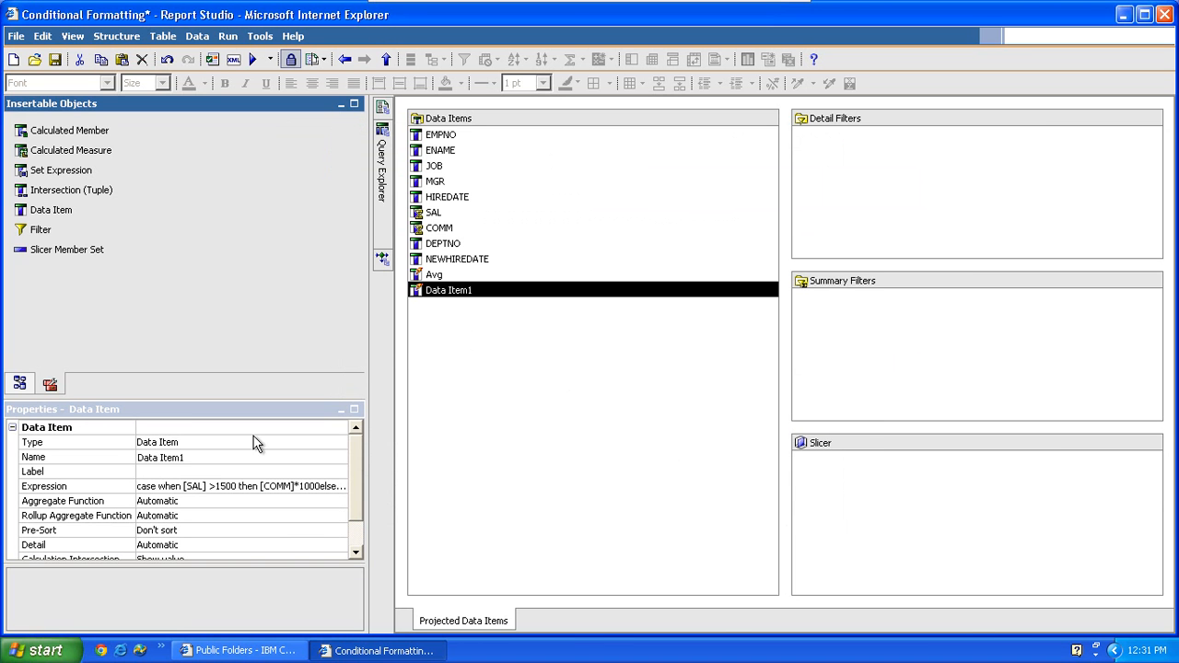
- Rename the new data item as New Comm
click(235, 457)
text(N)
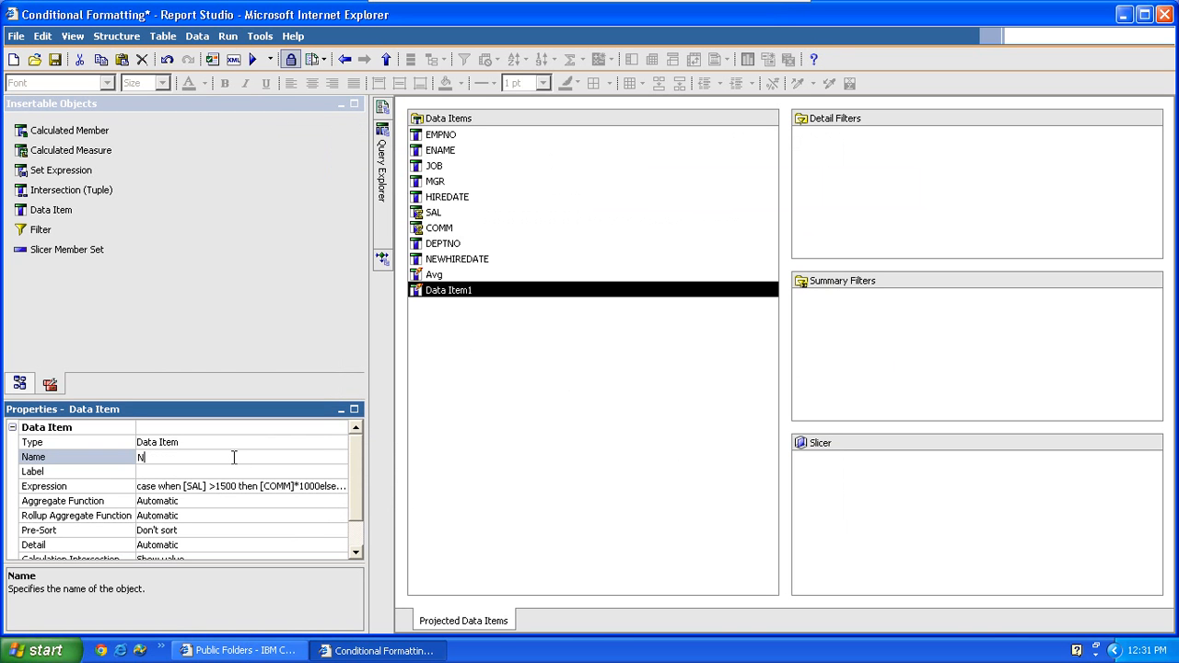
text(ew Comm)
click(442, 476)
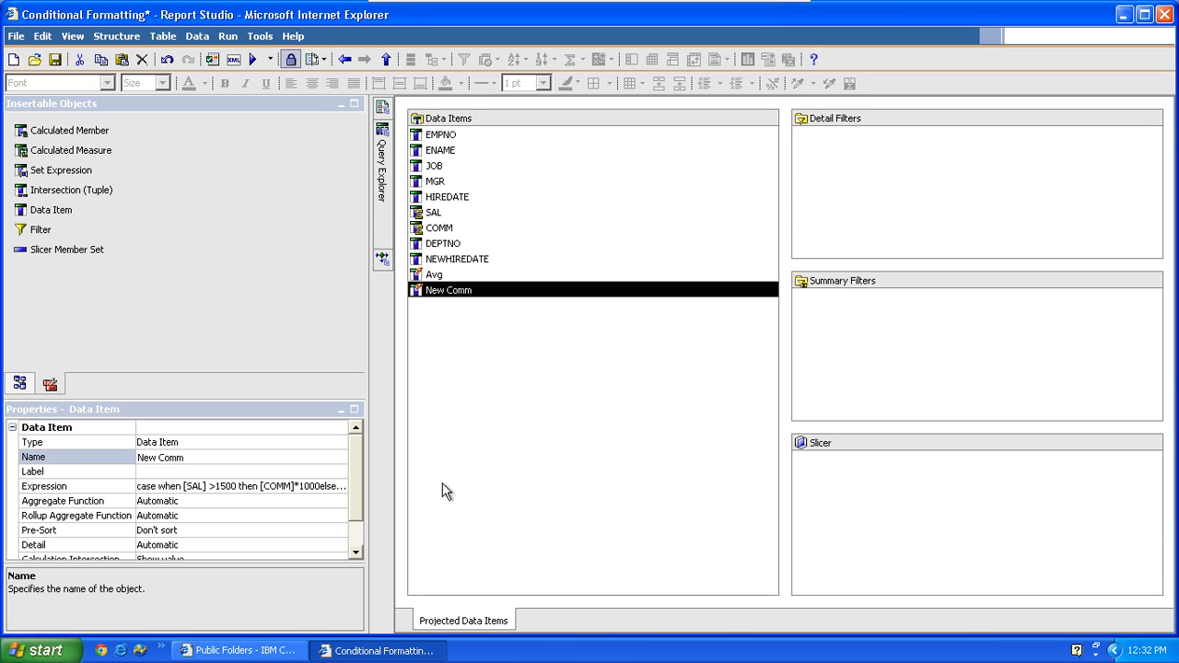
- Review the New Comm expression without editing it, and save the report
double_click(460, 293)
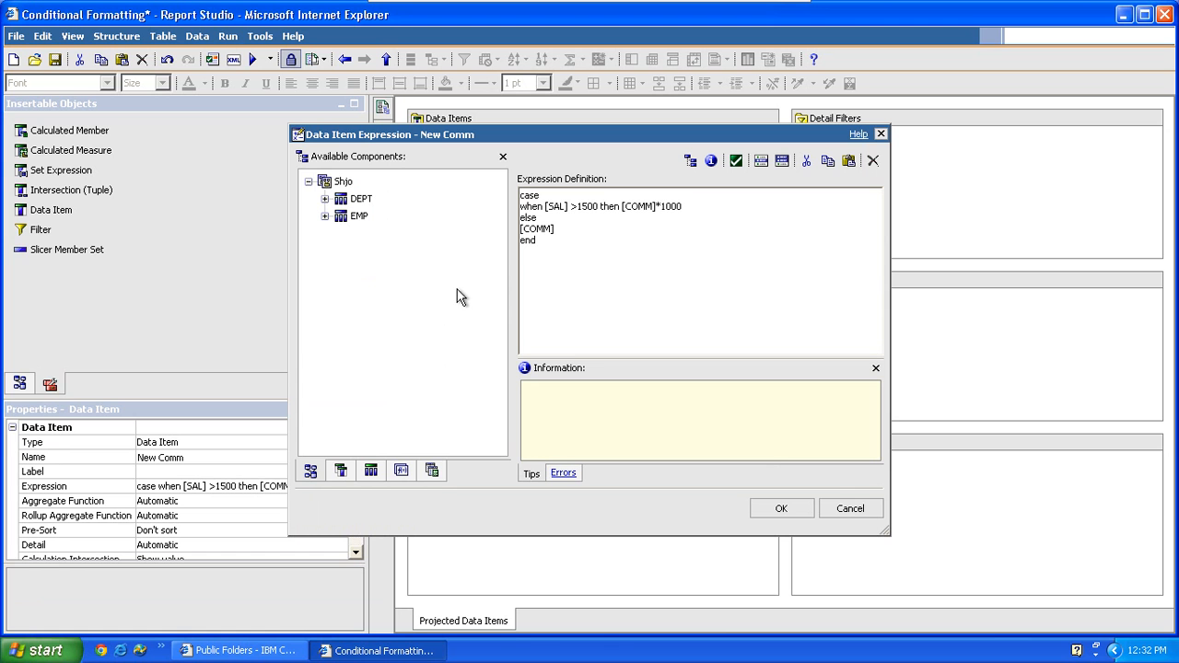
click(850, 510)
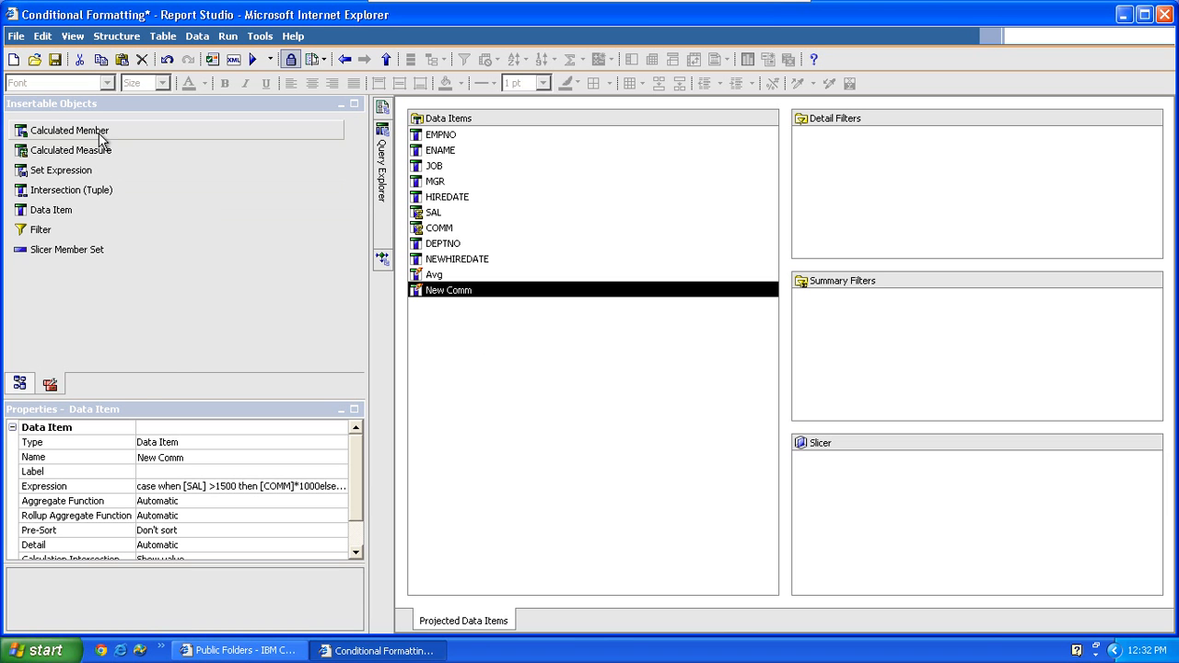
click(50, 63)
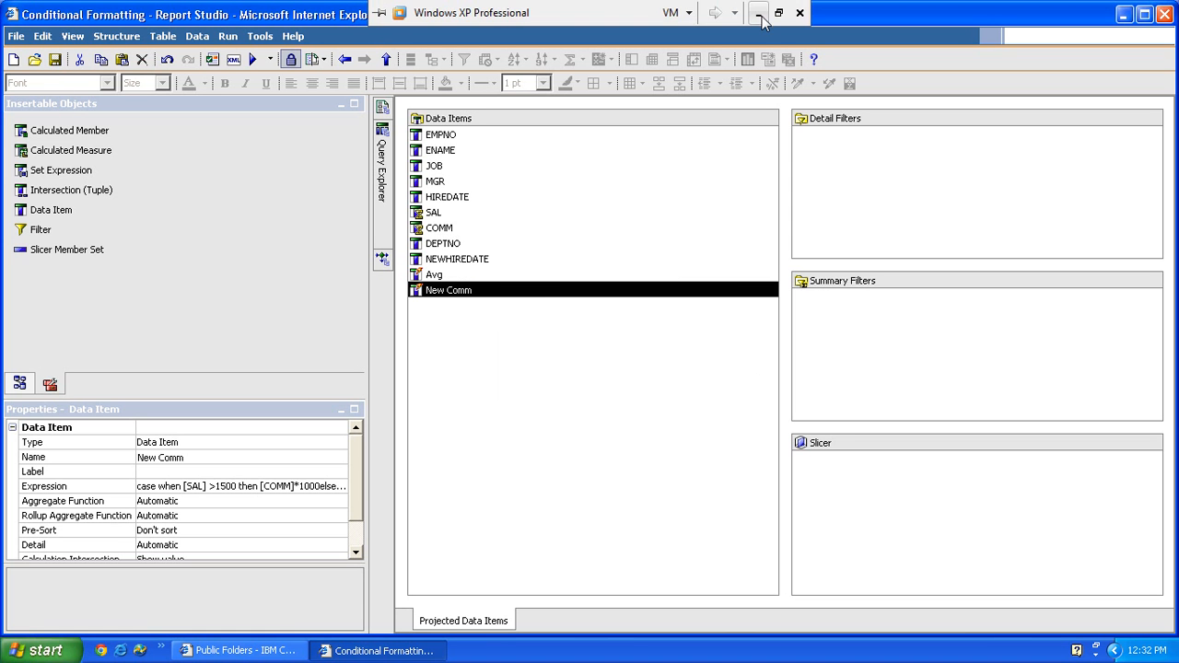
click(758, 13)
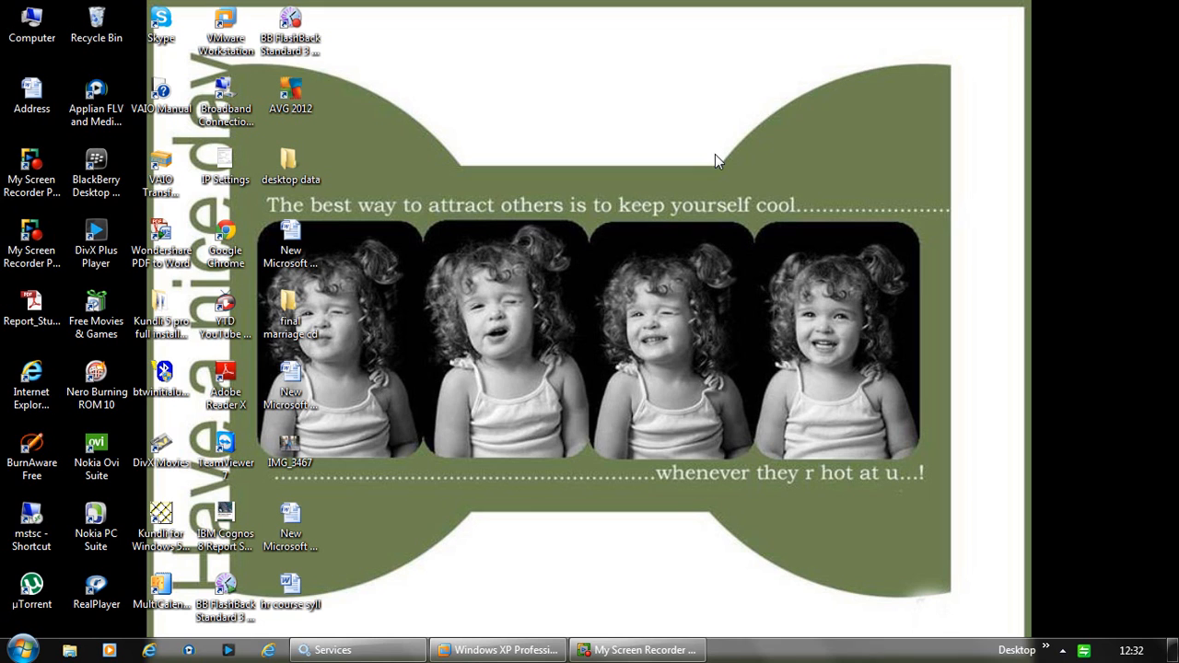
click(632, 652)
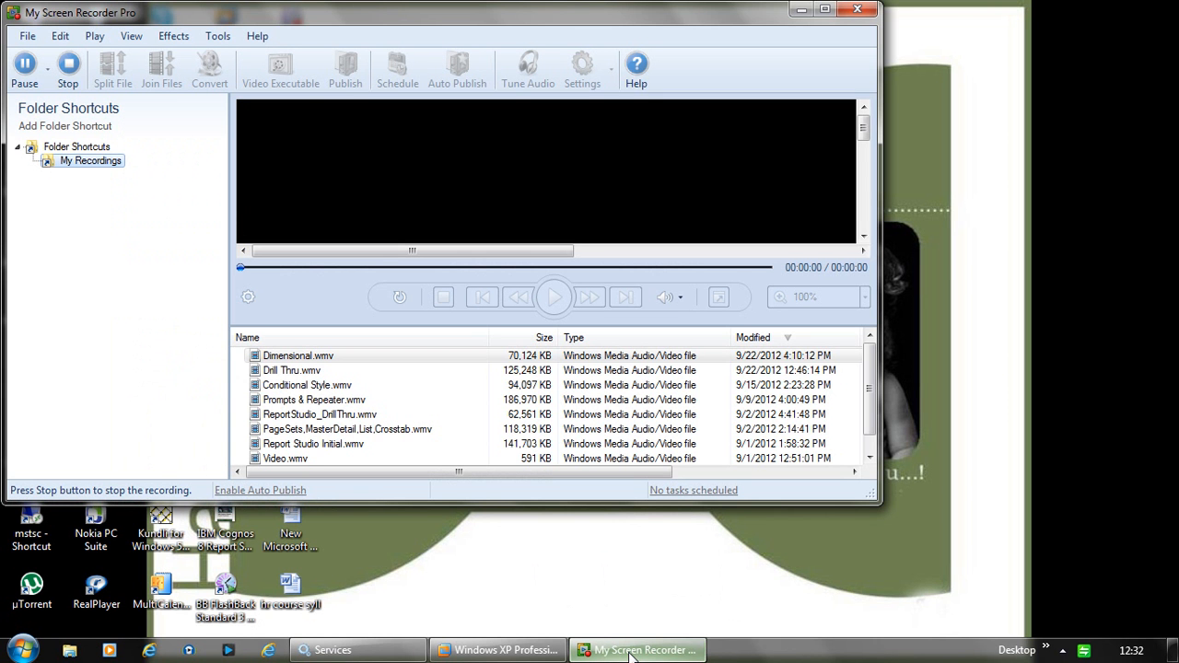